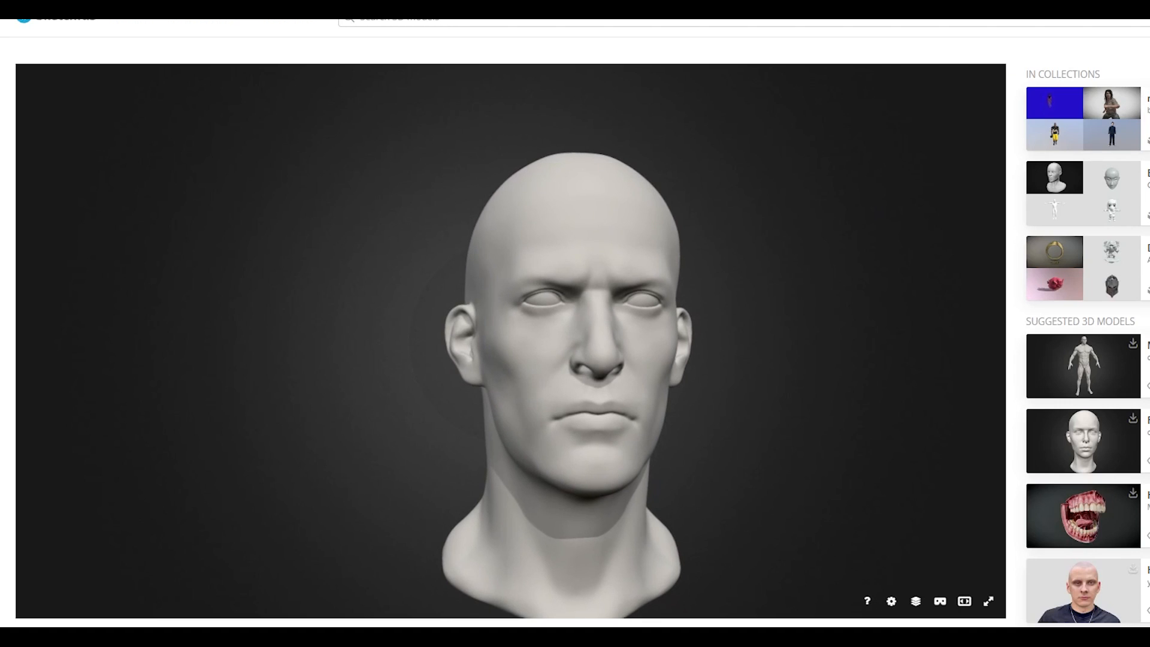
scroll(718, 238, "down", 3)
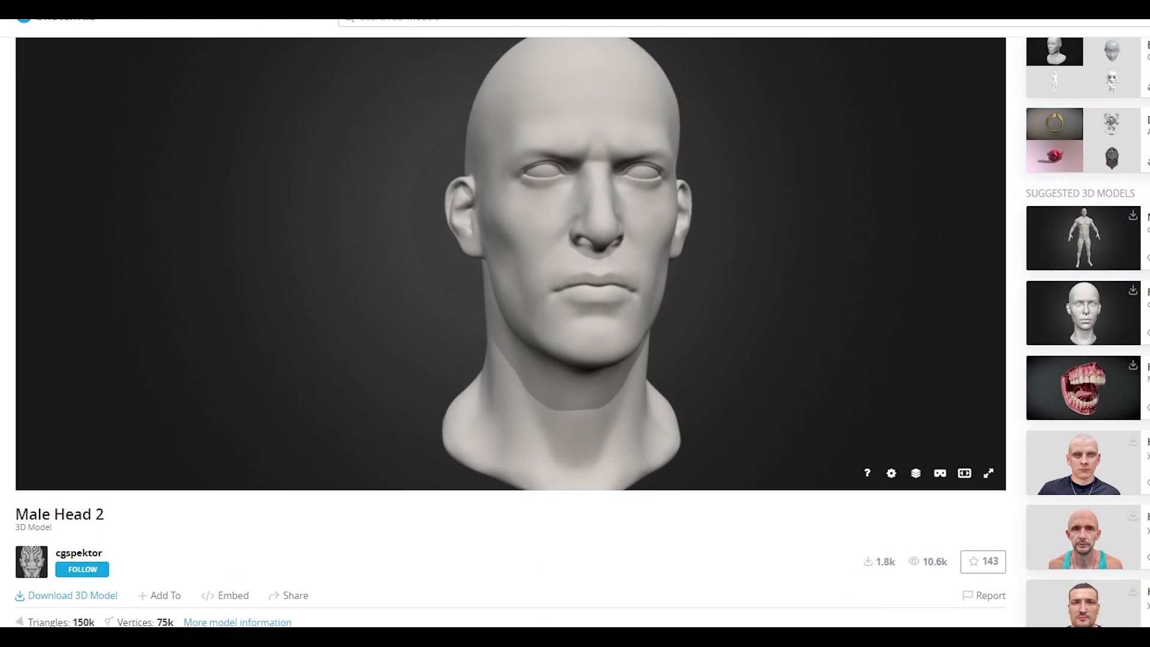
scroll(575, 324, "up", 1)
left_click_drag(695, 263, 678, 244)
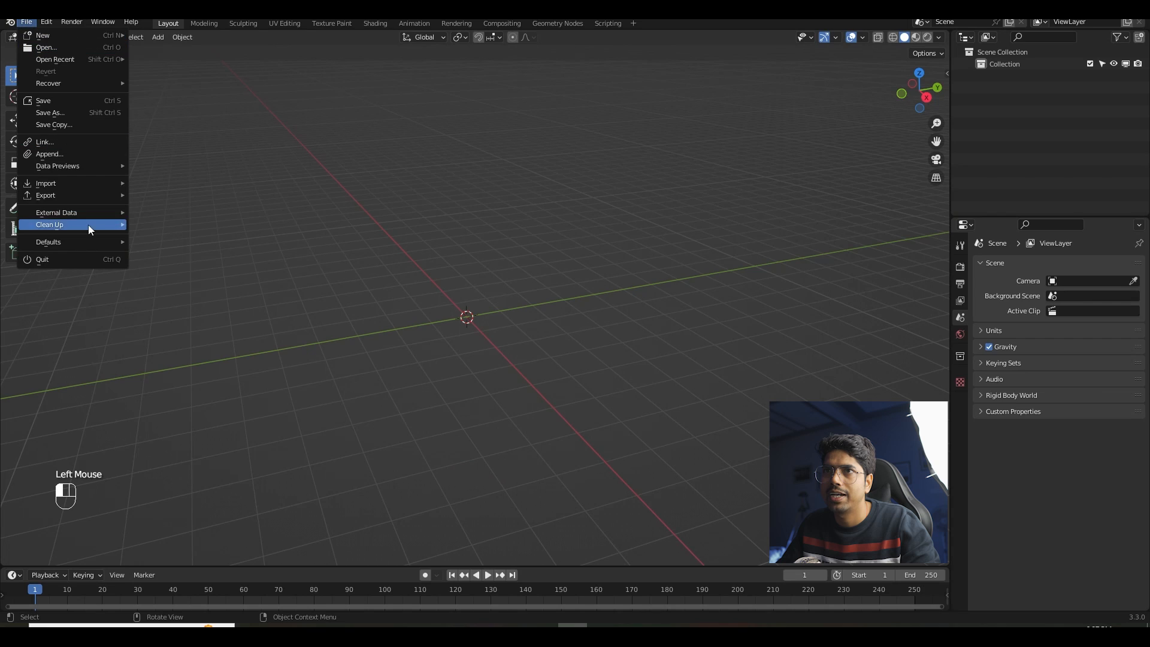
- In Blender, import the FBX model Merged_body032.fbx from G:\2022 3d models\male-head-2\source\
mouse_move(72, 183)
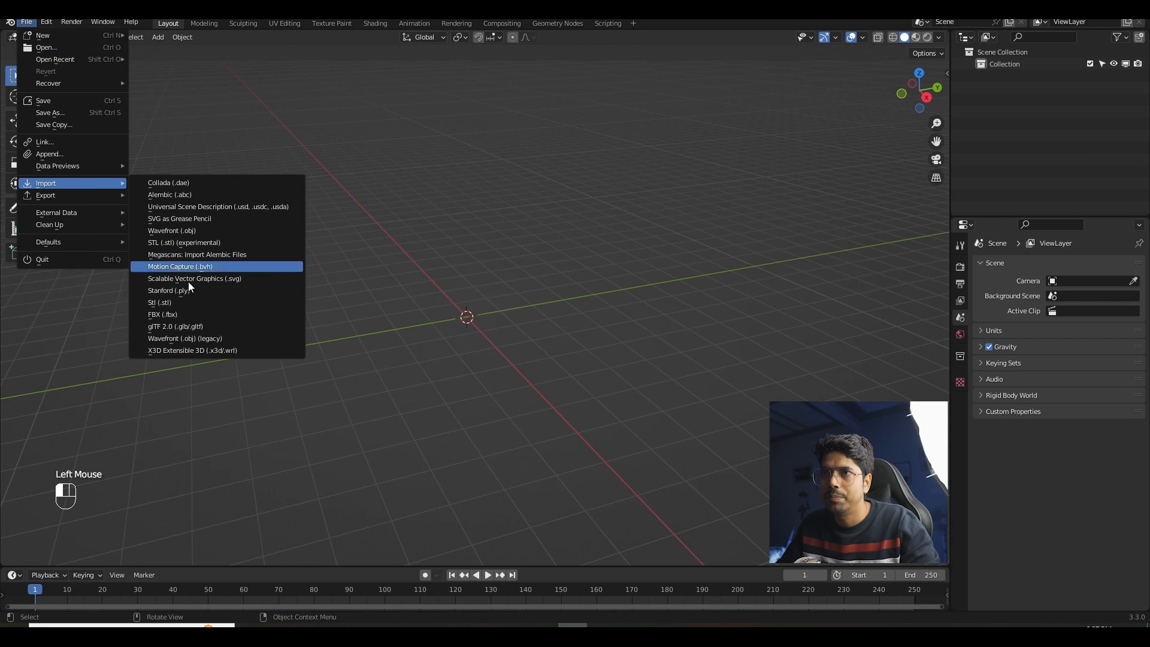
left_click(173, 313)
left_click(465, 159)
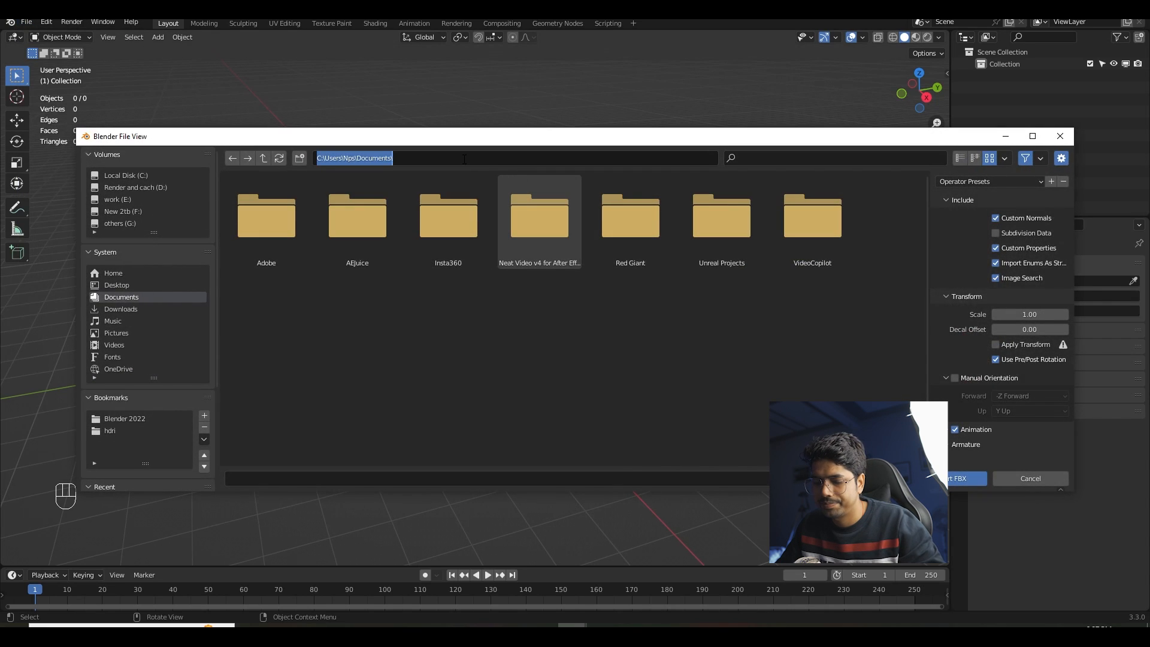
type("G:\\2022 3d models\\male-head-2\\source\\")
key("Return")
left_click(267, 218)
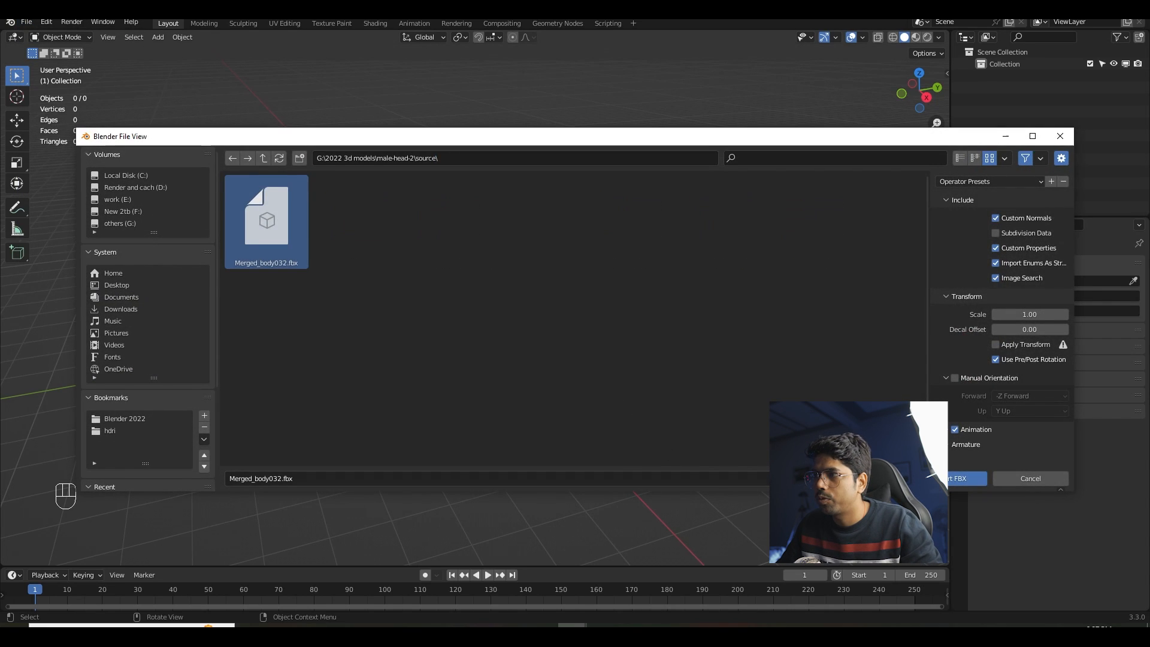
left_click(966, 478)
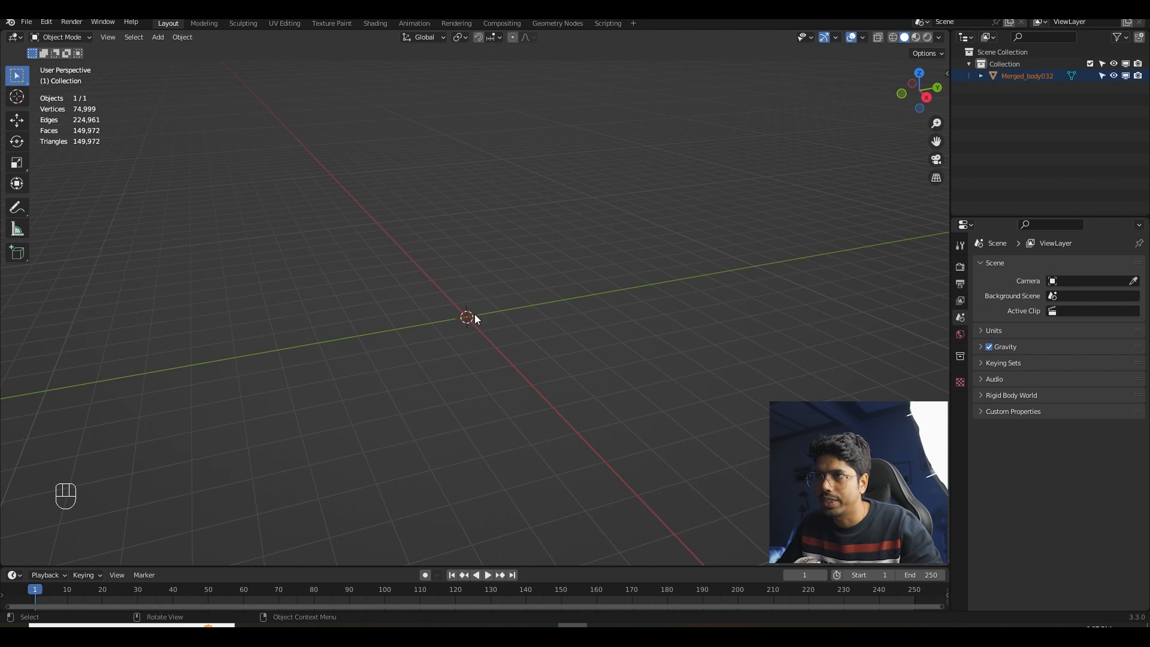
- Move the imported head into a new collection named "head" and check the model in isolation
key("m")
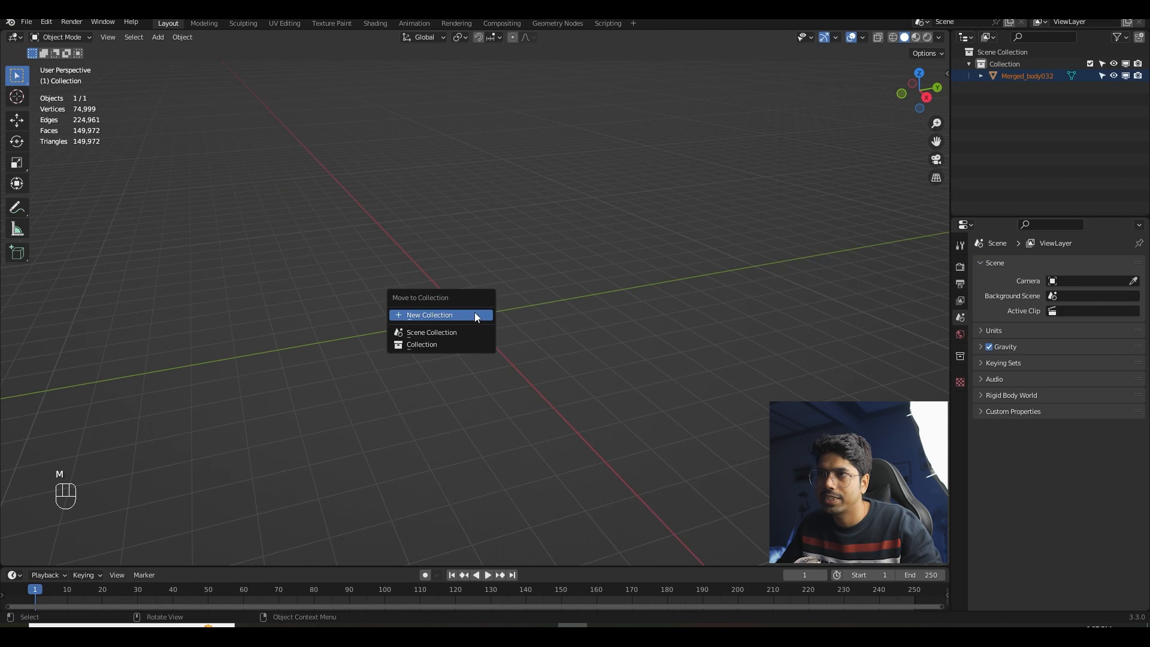
left_click(475, 314)
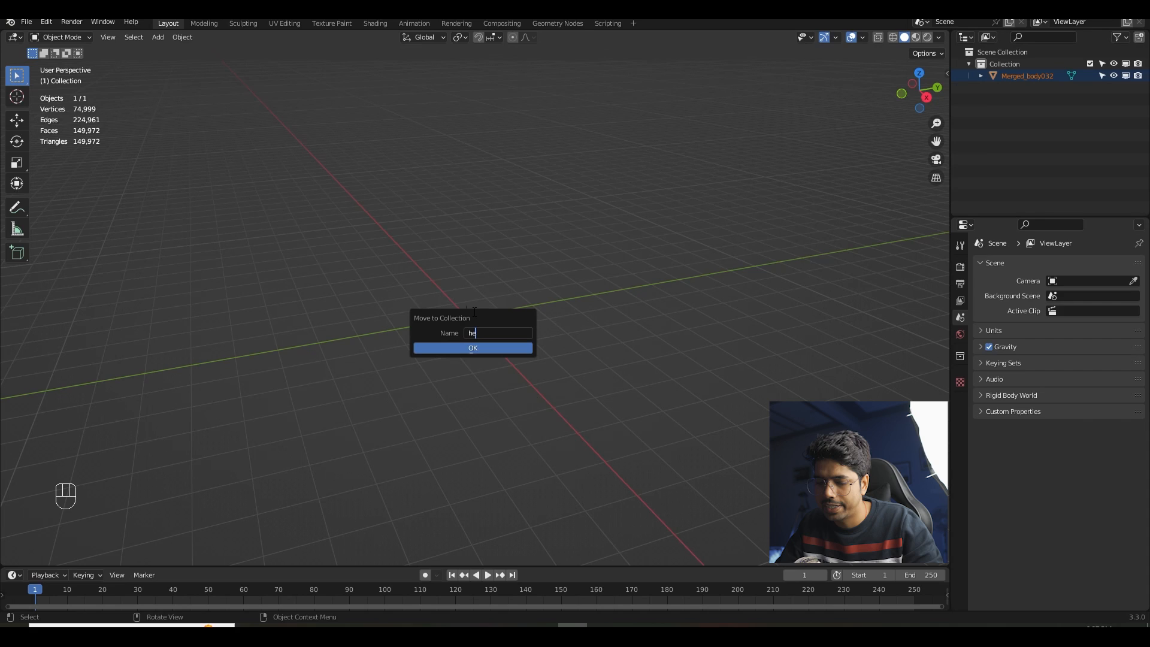
left_click(473, 348)
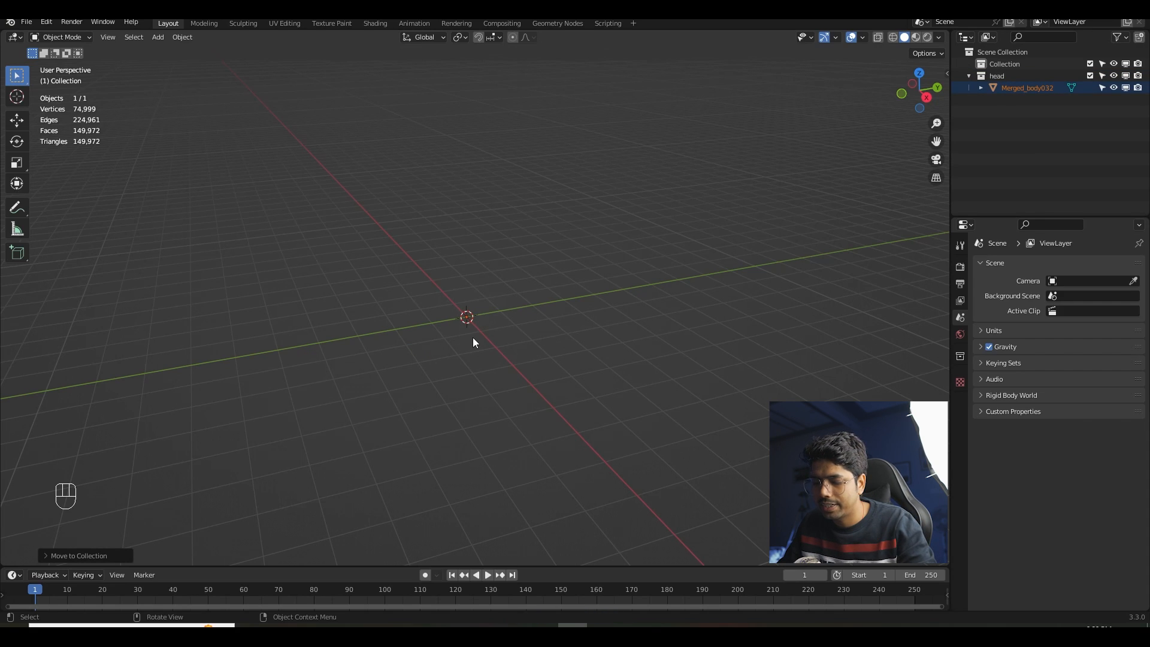
key("slash")
middle_click_drag(429, 340, 516, 307)
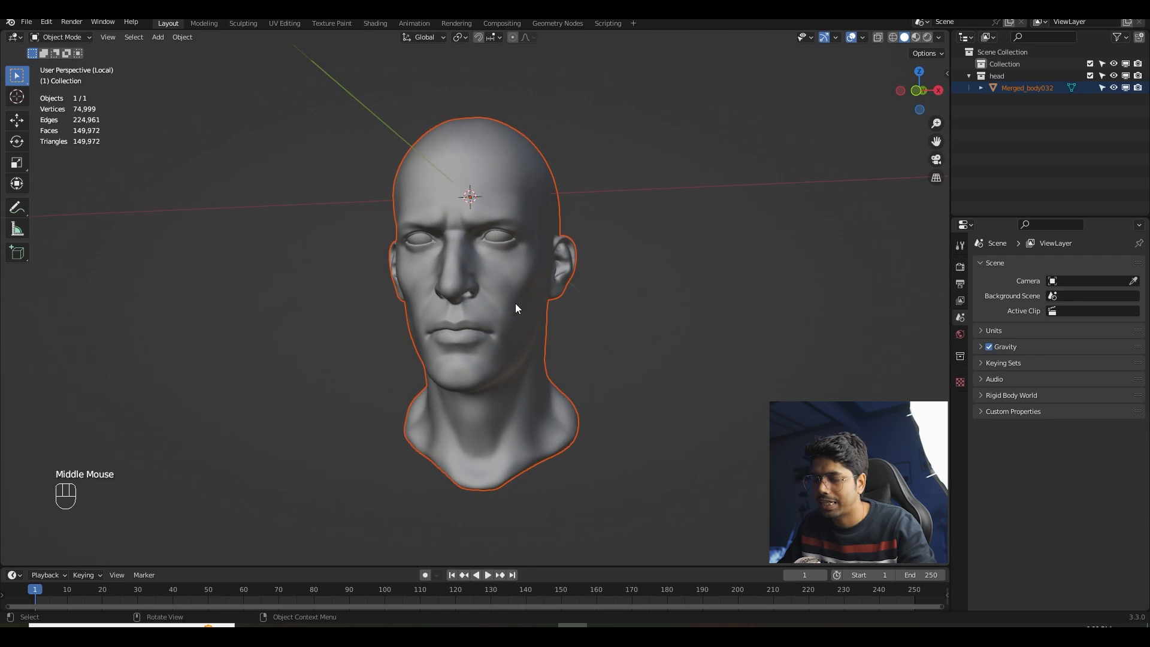
key("slash")
- Enlarge the head and raise it along Z until the base of the neck sits on the grid origin
key("s")
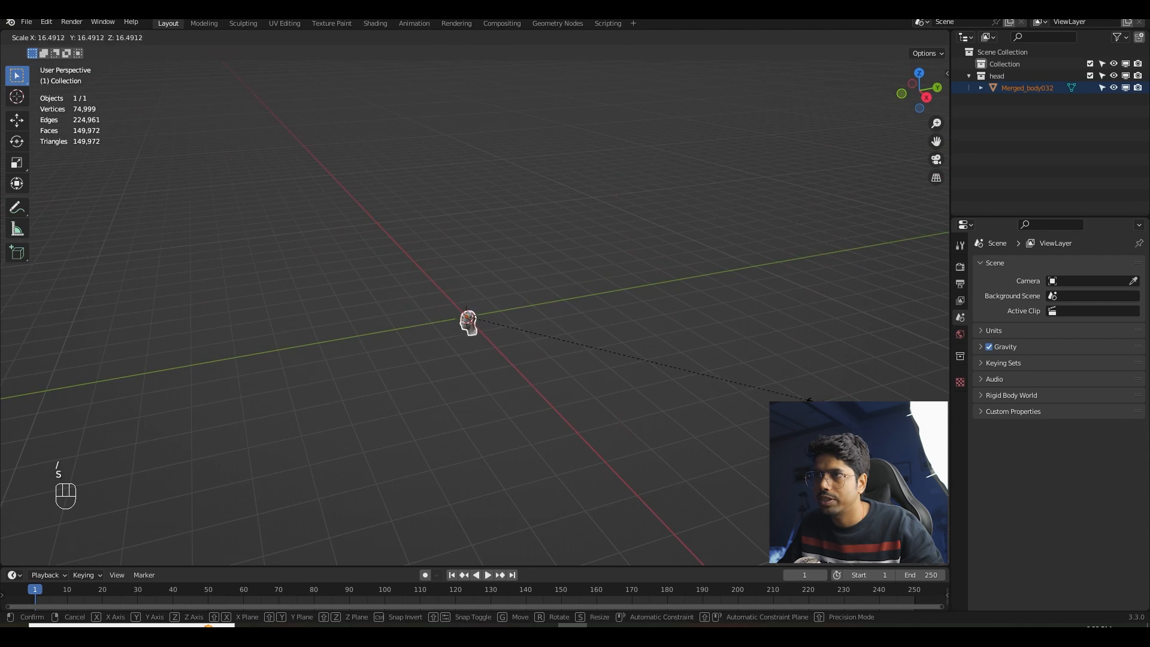
left_click(412, 351)
key("s")
key("Escape")
key("KP_1")
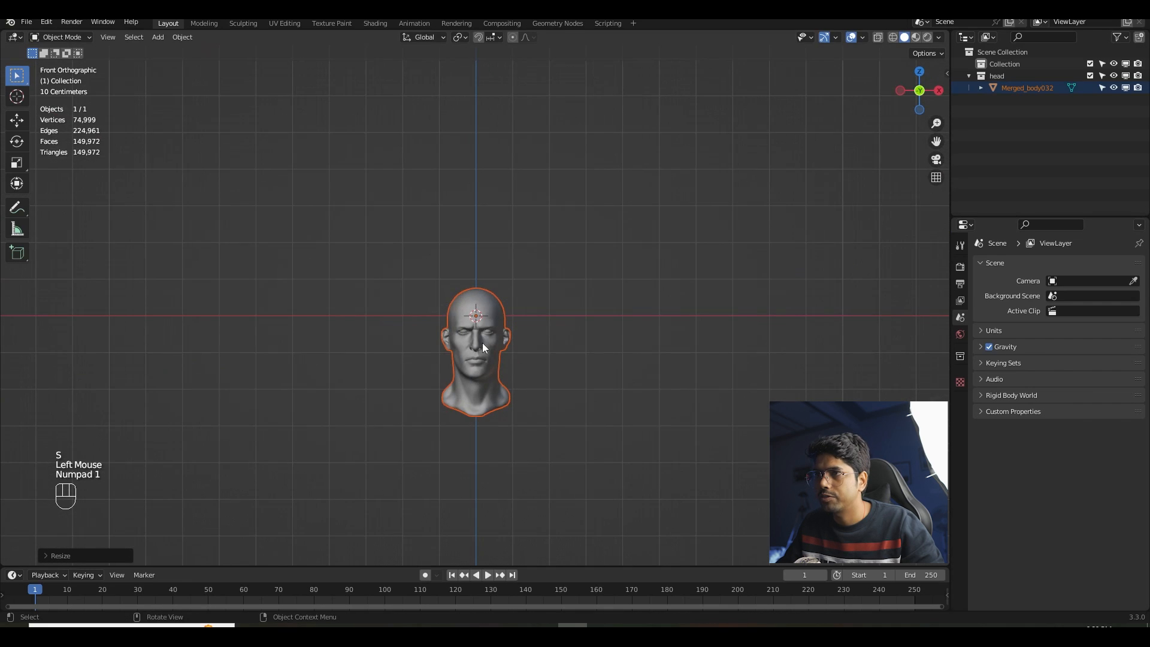
key("g")
key("z")
left_click(501, 284)
middle_click_drag(501, 285, 566, 328)
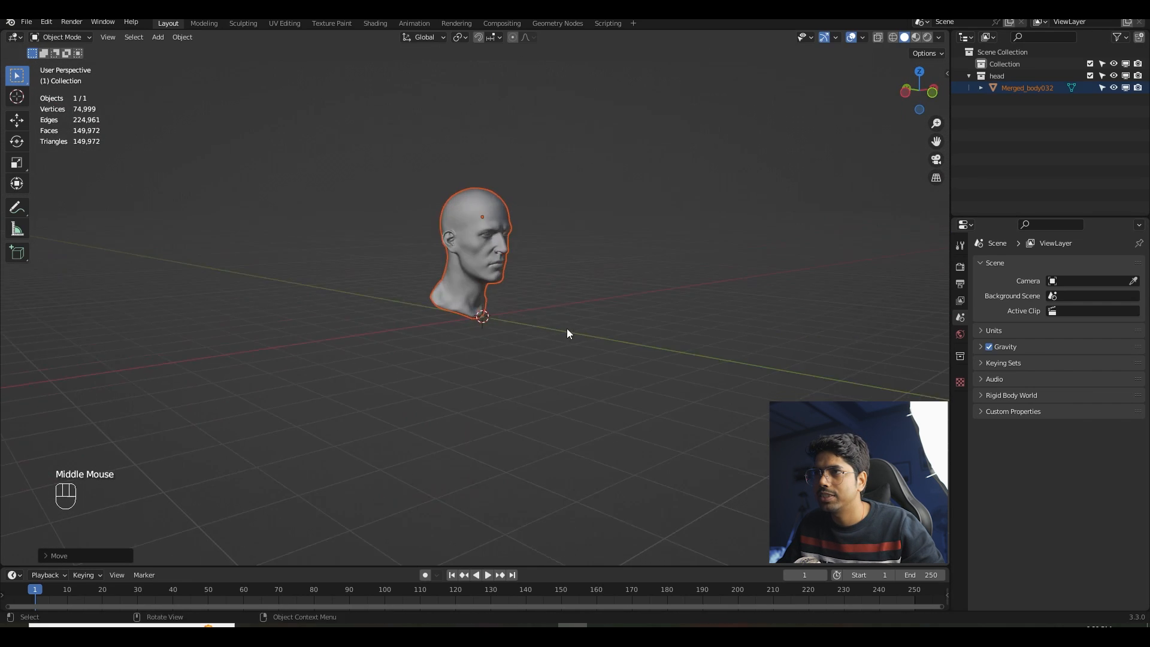
scroll(538, 308, "up", 2)
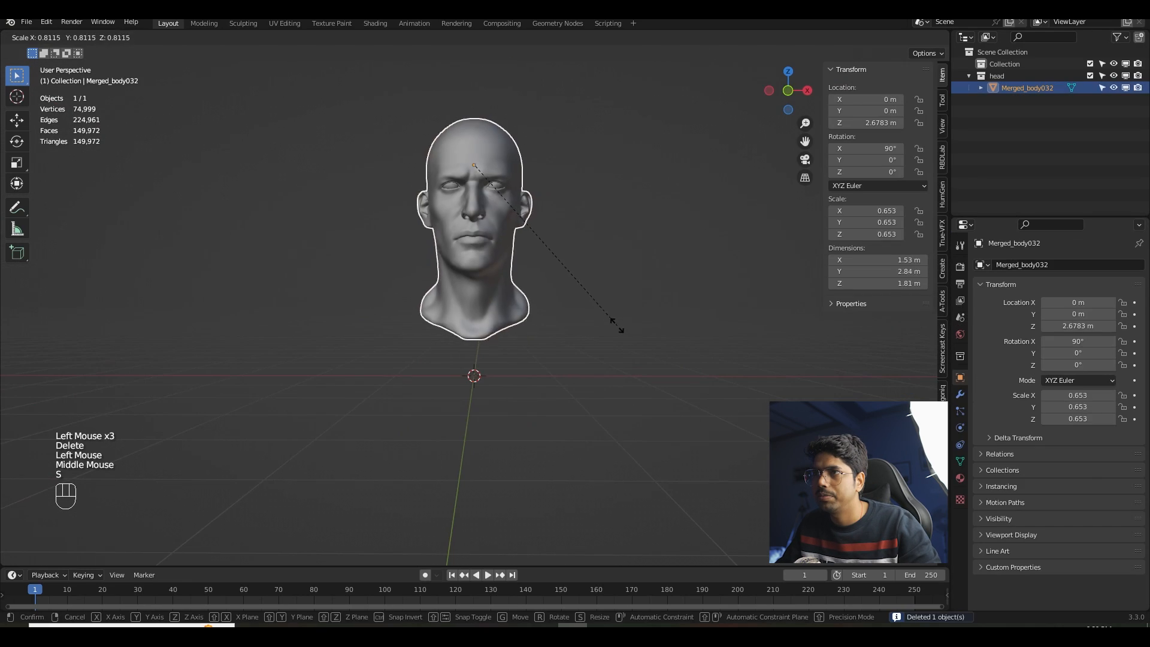
- Reduce the head's scale to about 0.548 and lower it along Z to about 1.80 m
left_click(593, 304)
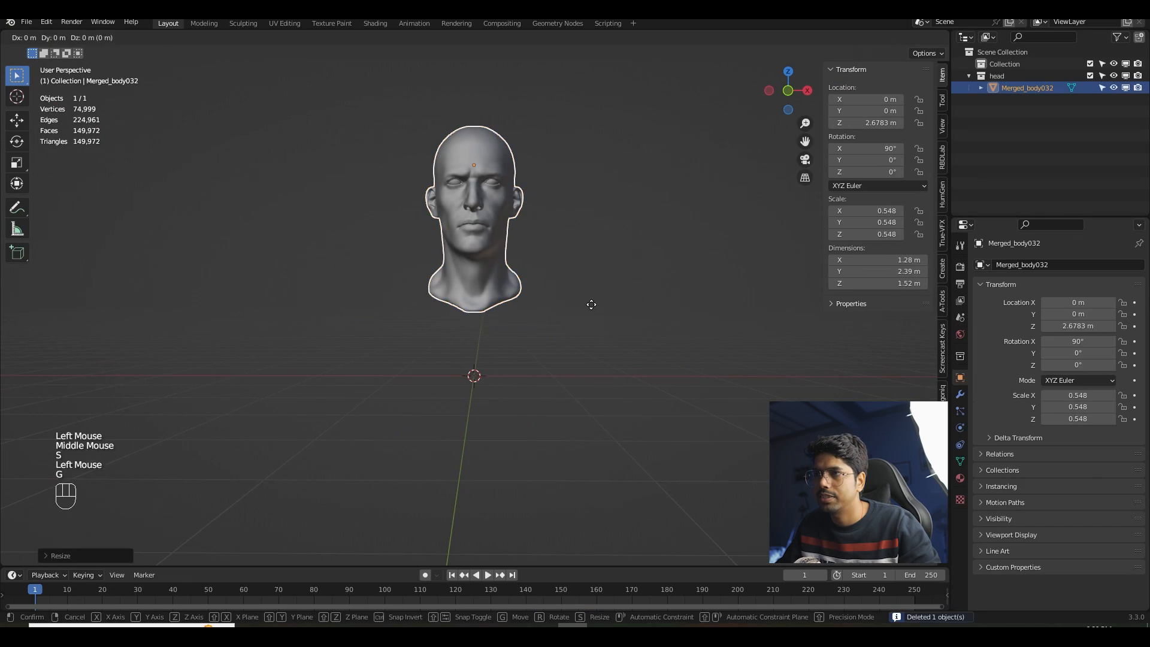
key("g")
key("z")
left_click(591, 371)
mouse_move(592, 371)
middle_mouse_down()
mouse_move(597, 354)
mouse_move(576, 353)
middle_mouse_up()
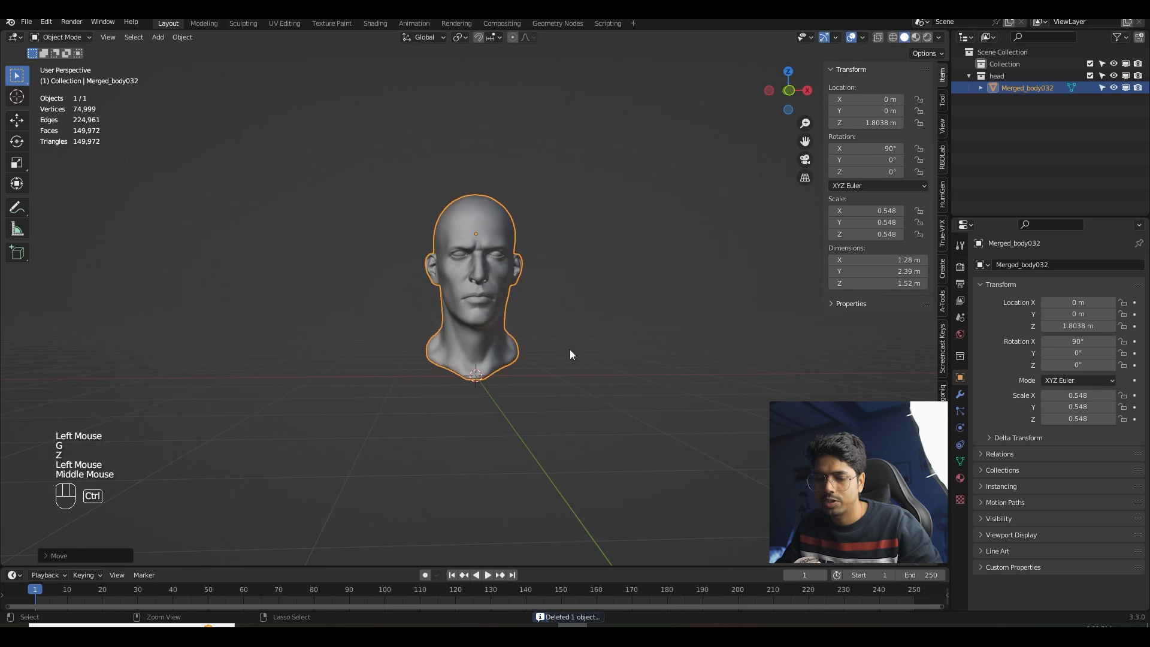
- Apply the head's scale and its location and rotation so all its transforms are reset
key("ctrl+a")
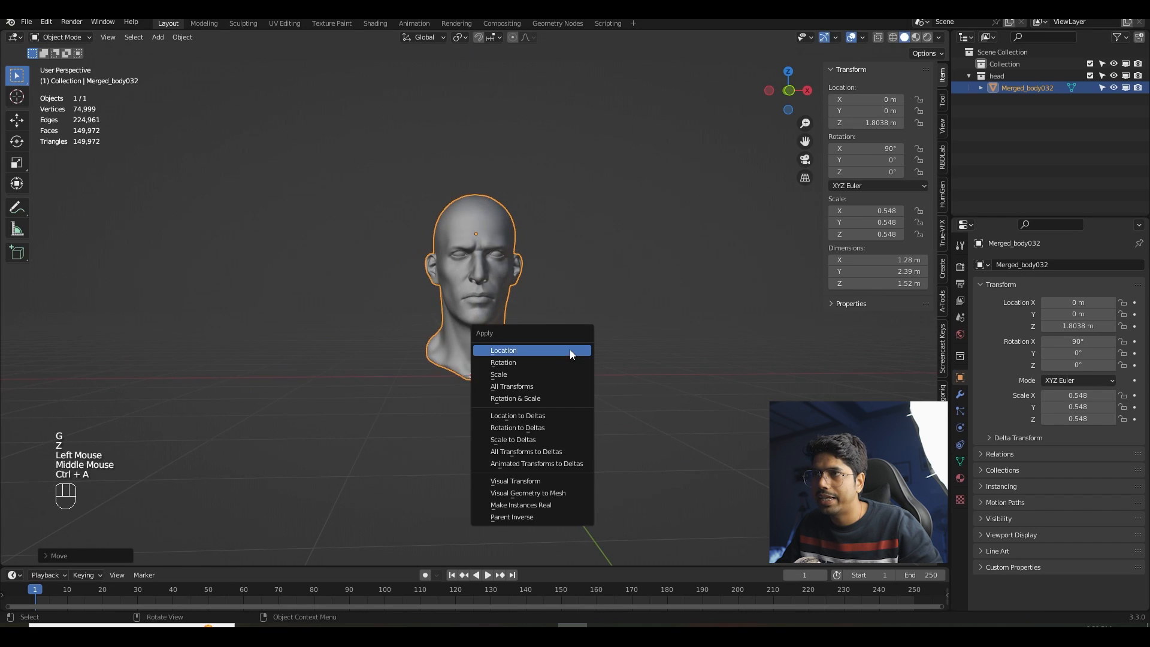
left_click(541, 375)
middle_click_drag(542, 375, 502, 329, "shift")
key("ctrl+a")
left_click(498, 344)
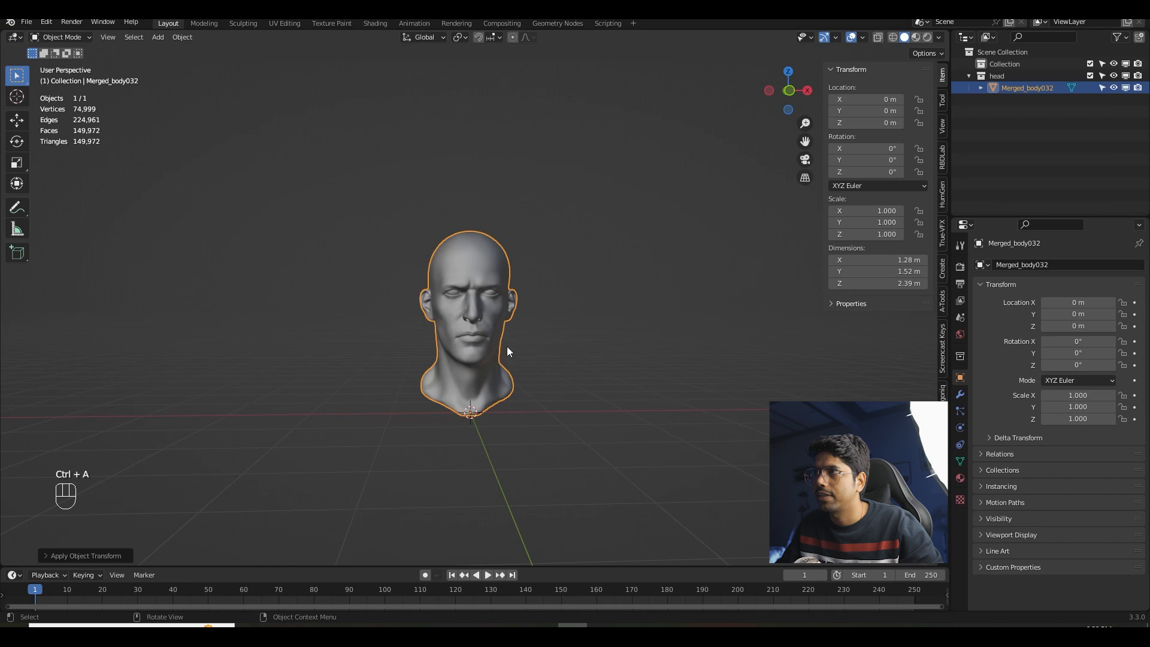
- Hide the viewport's transform sidebar and look over the head from the front and side
middle_click_drag(484, 416, 671, 365)
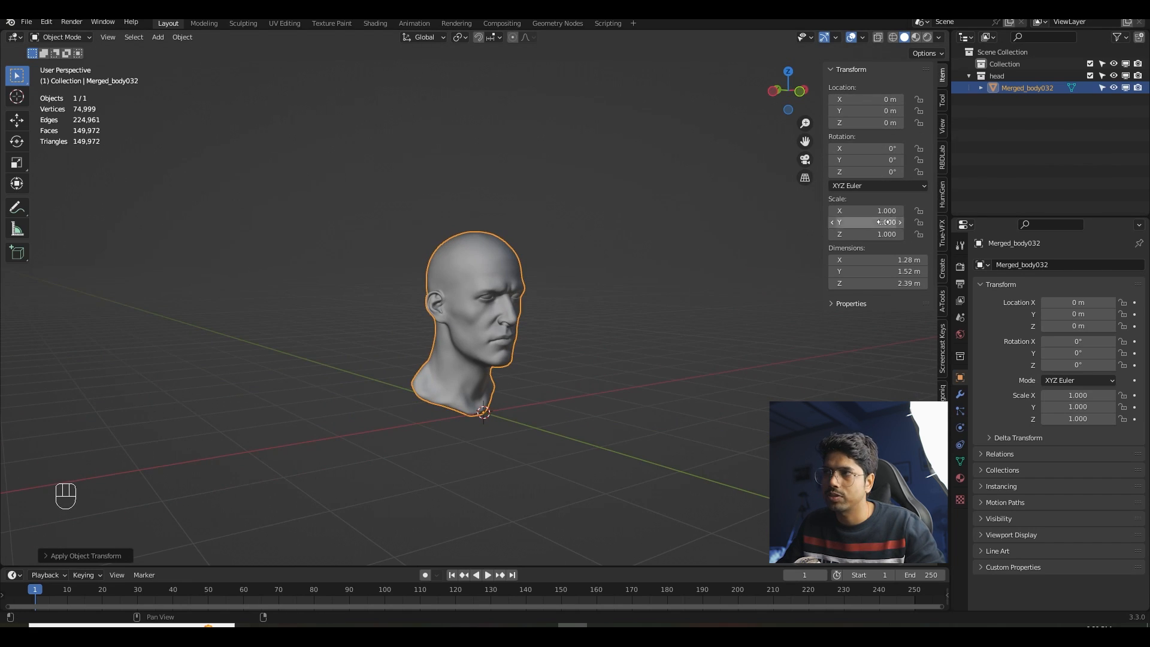
key("n")
middle_click_drag(644, 358, 617, 345)
middle_click_drag(617, 345, 596, 334, "shift")
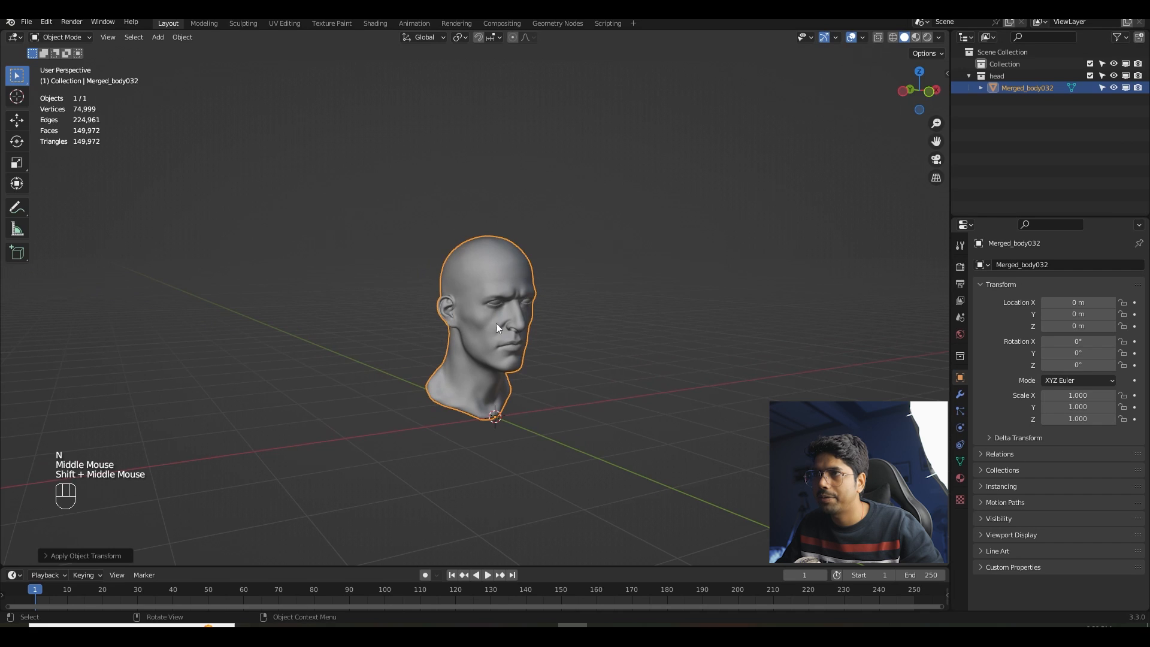
scroll(496, 322, "up", 2)
middle_click_drag(496, 322, 612, 346, "shift")
scroll(555, 343, "down", 3)
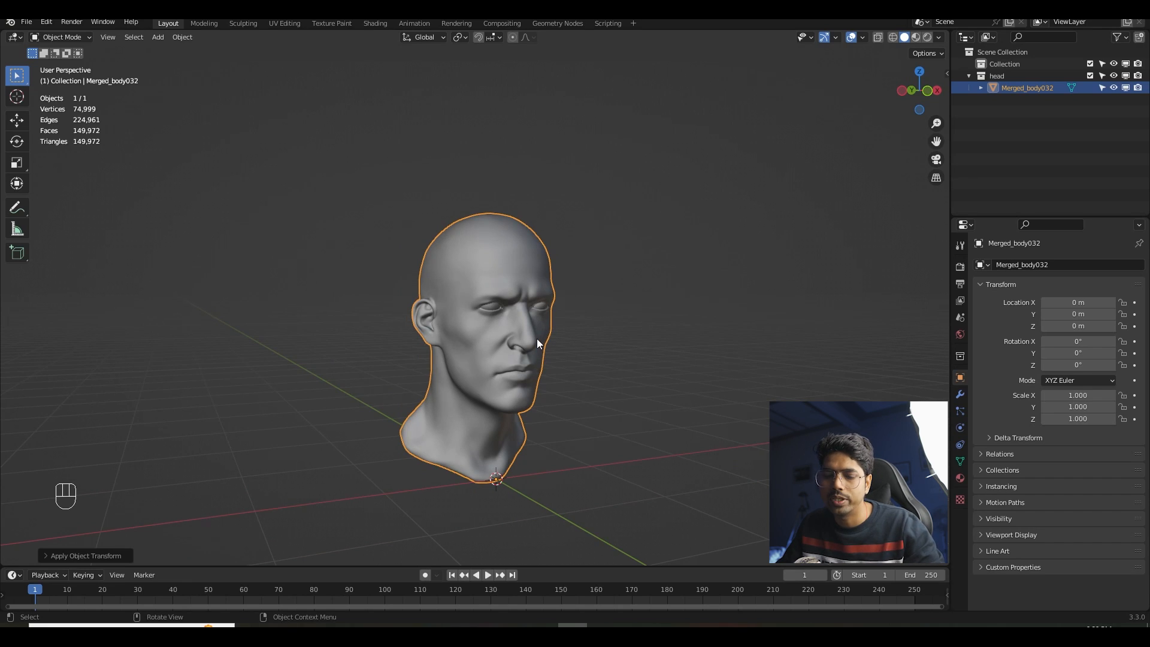
mouse_move(564, 356)
middle_mouse_down("shift")
mouse_move(559, 334)
mouse_move(577, 351)
mouse_move(605, 350)
mouse_move(546, 360)
middle_mouse_up("shift")
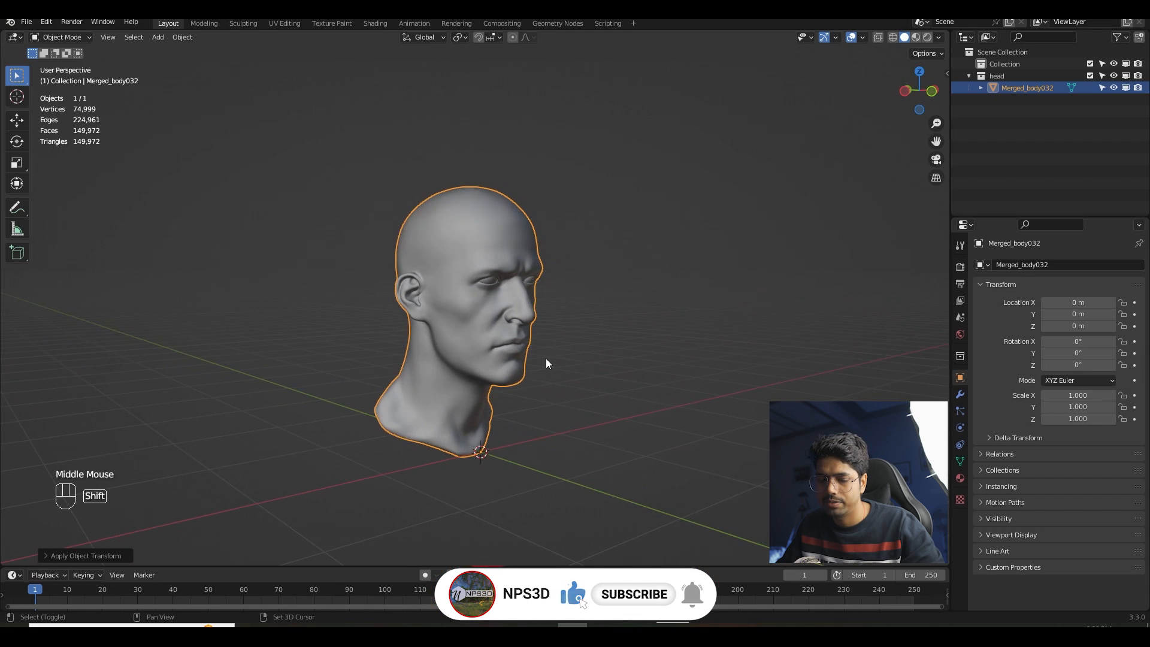
- Add a cube at the origin and flatten it along Z into a thick slab
key("shift+a")
mouse_move(545, 358)
left_click(611, 370)
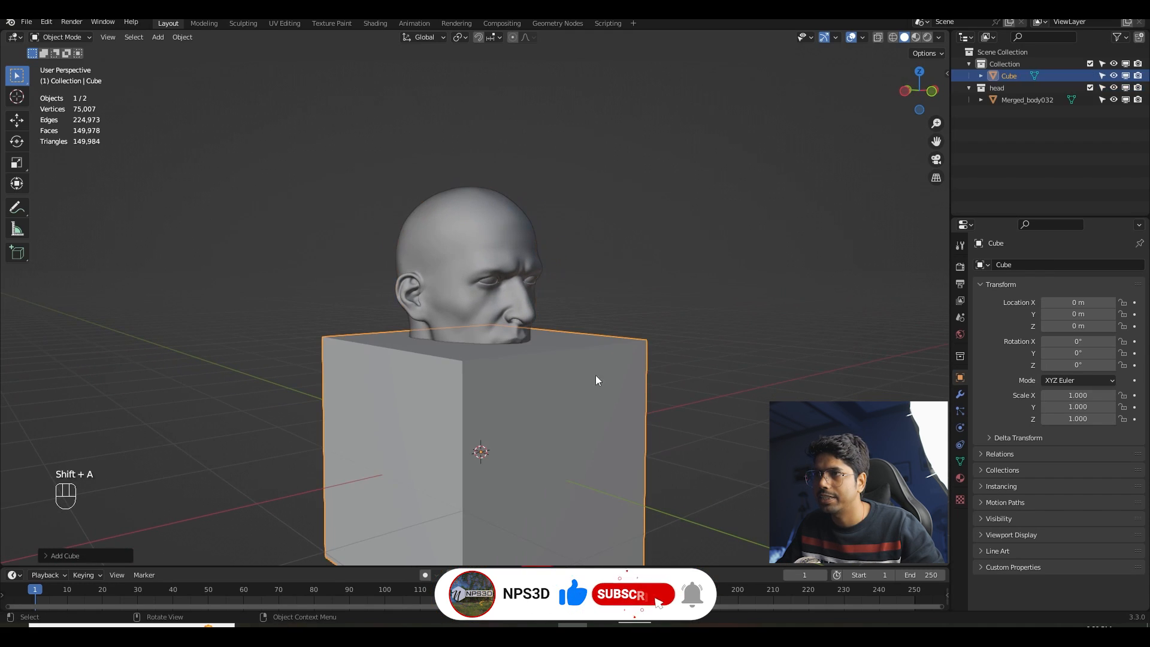
key("s")
key("z")
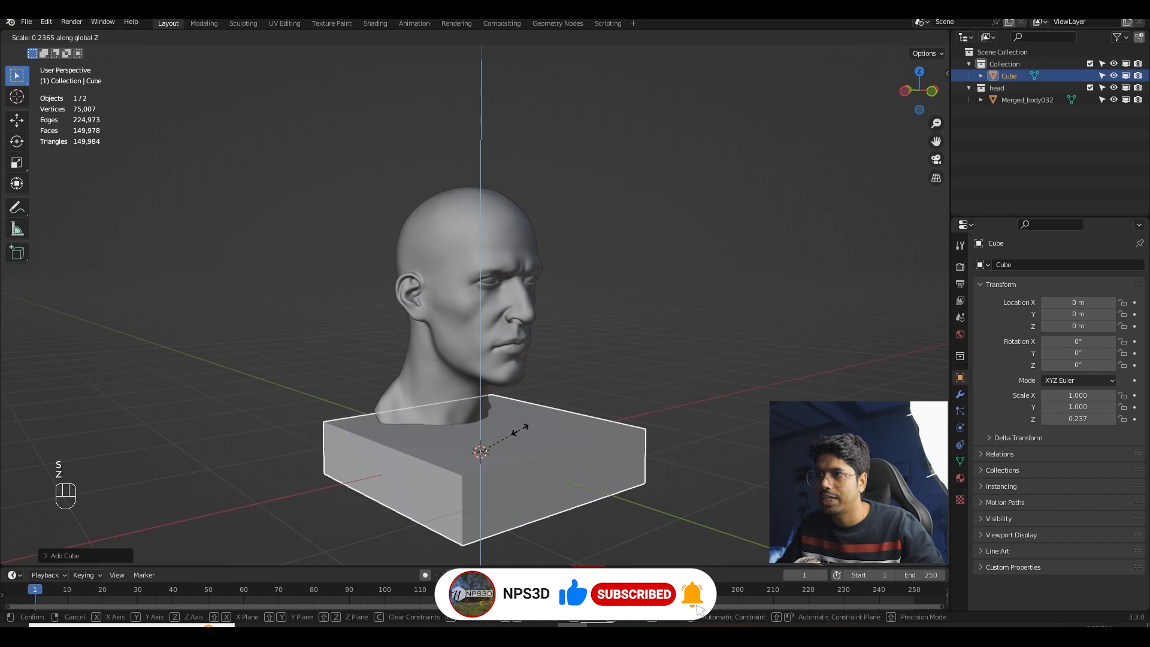
left_click(542, 426)
- Raise the cube along Z to about 1.42 m at the head's eye level and make it thinner
key("g")
key("z")
left_click(605, 279)
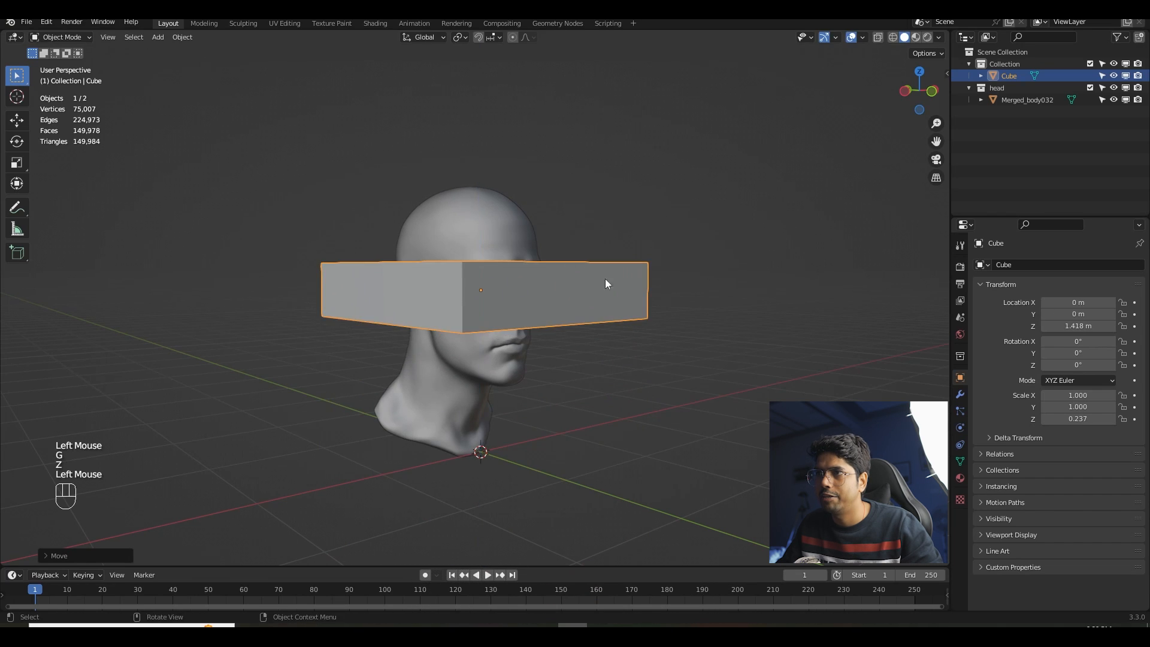
middle_click_drag(605, 279, 556, 258)
scroll(651, 296, "up", 2)
key("s")
key("z")
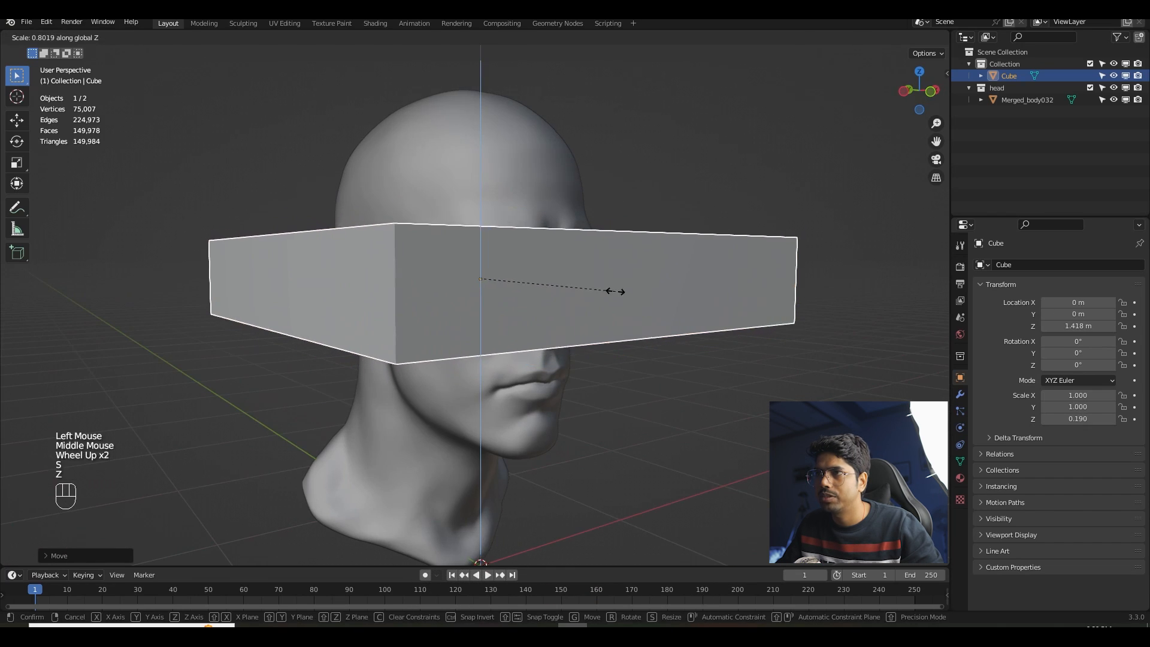
left_click(605, 290)
- Settle the cube around the eyes at about 1.45 m on Z and apply its scale
key("s")
key("z")
middle_click_drag(605, 289, 539, 258)
left_click(621, 288)
key("ctrl+z")
key("ctrl+a")
left_click(617, 279)
- Add a Boolean modifier to the head, using Difference with the cube as its object
left_click(466, 216)
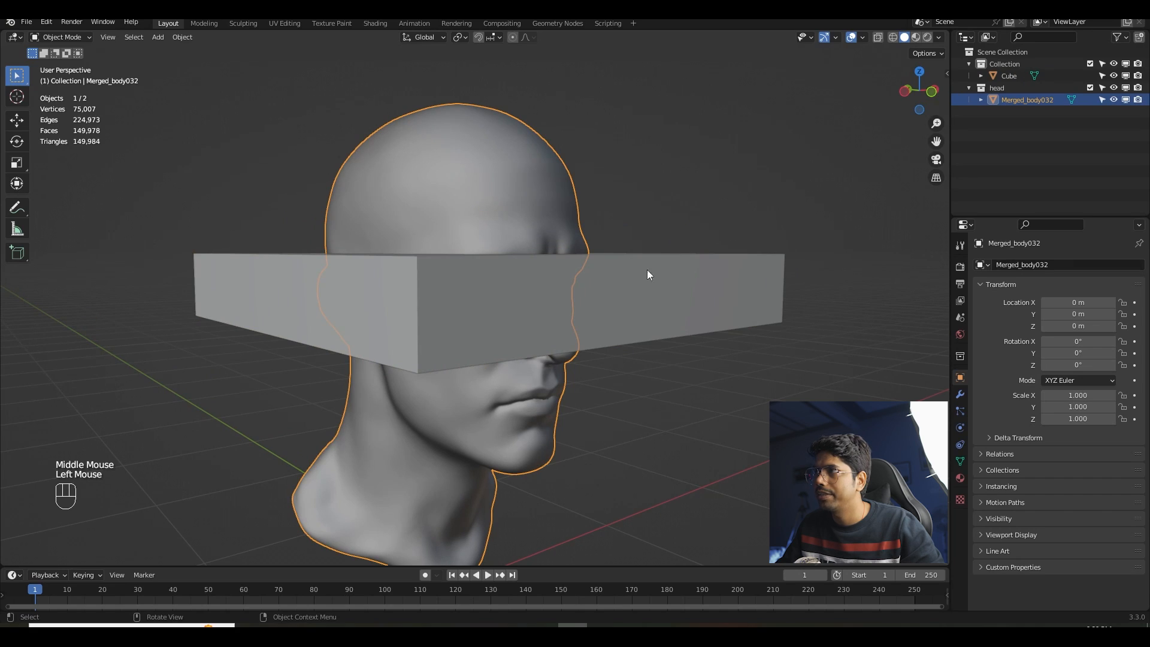
left_click(960, 395)
left_click(1002, 267)
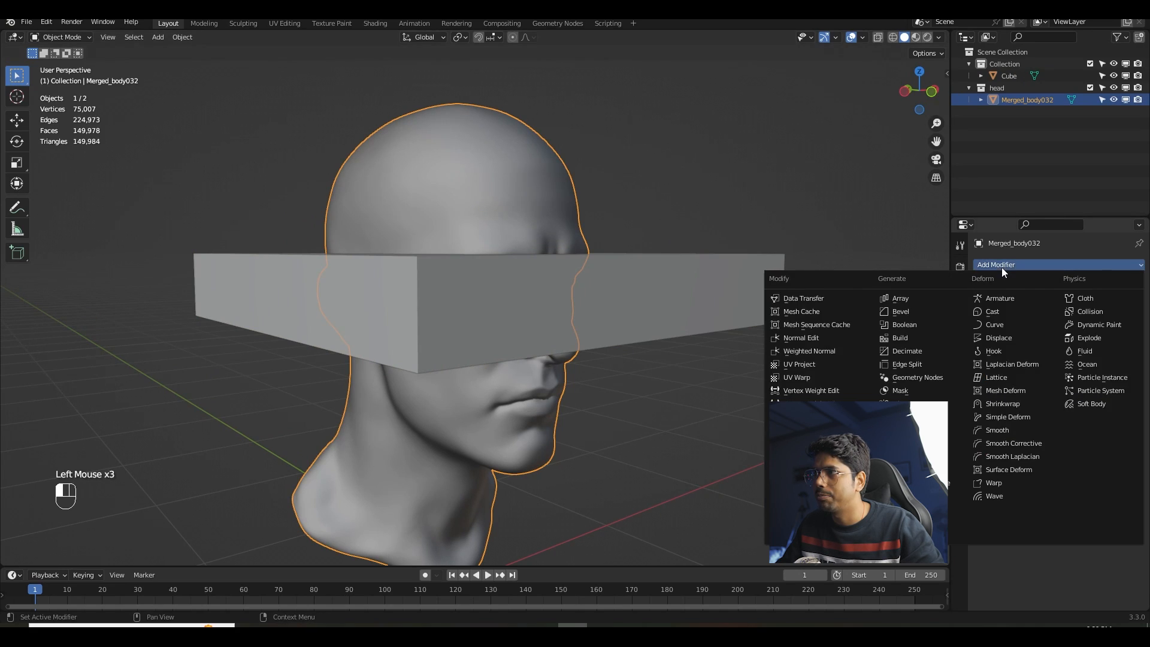
left_click(932, 326)
middle_click_drag(691, 285, 903, 344)
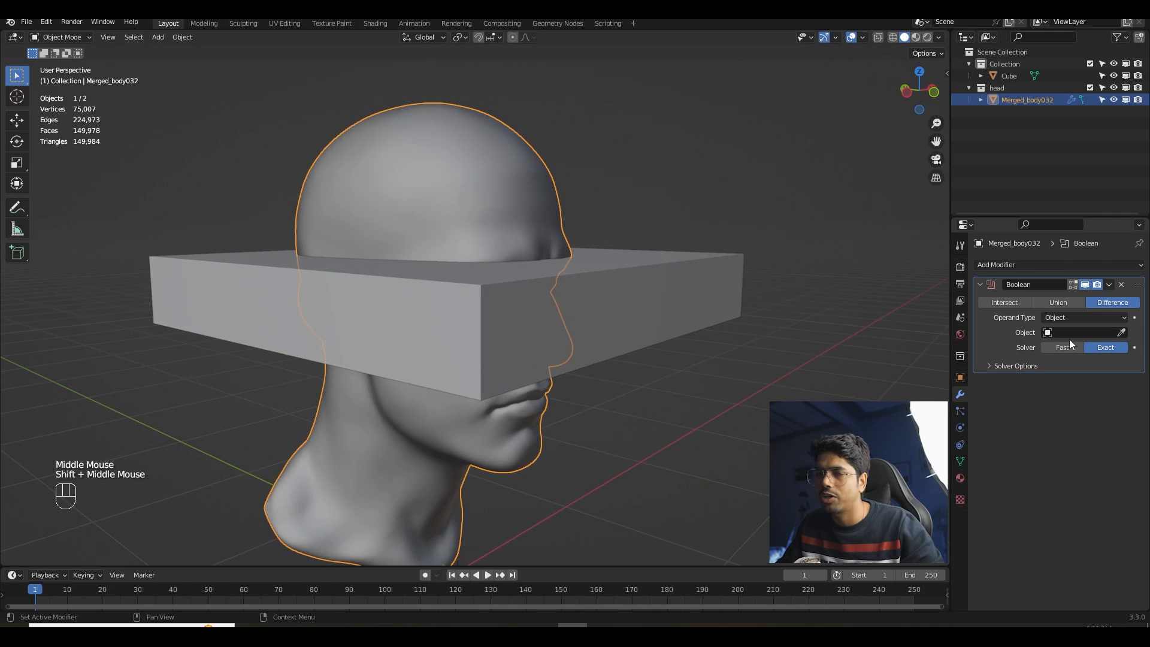
left_click(1122, 333)
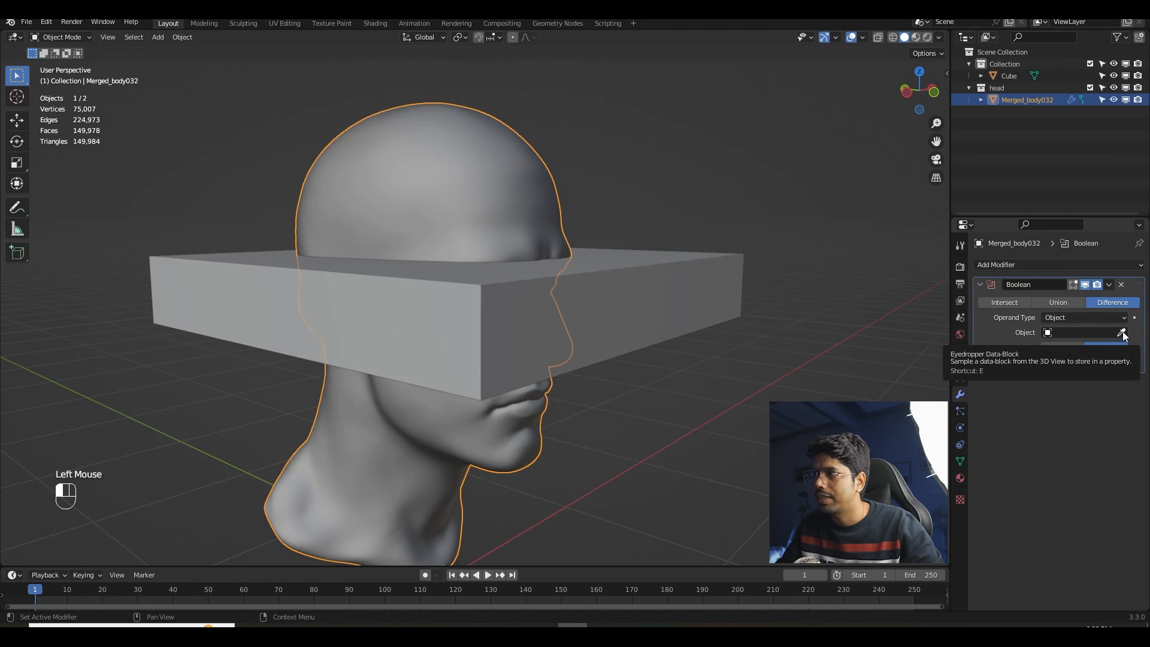
left_click(652, 279)
middle_click_drag(602, 283, 418, 269)
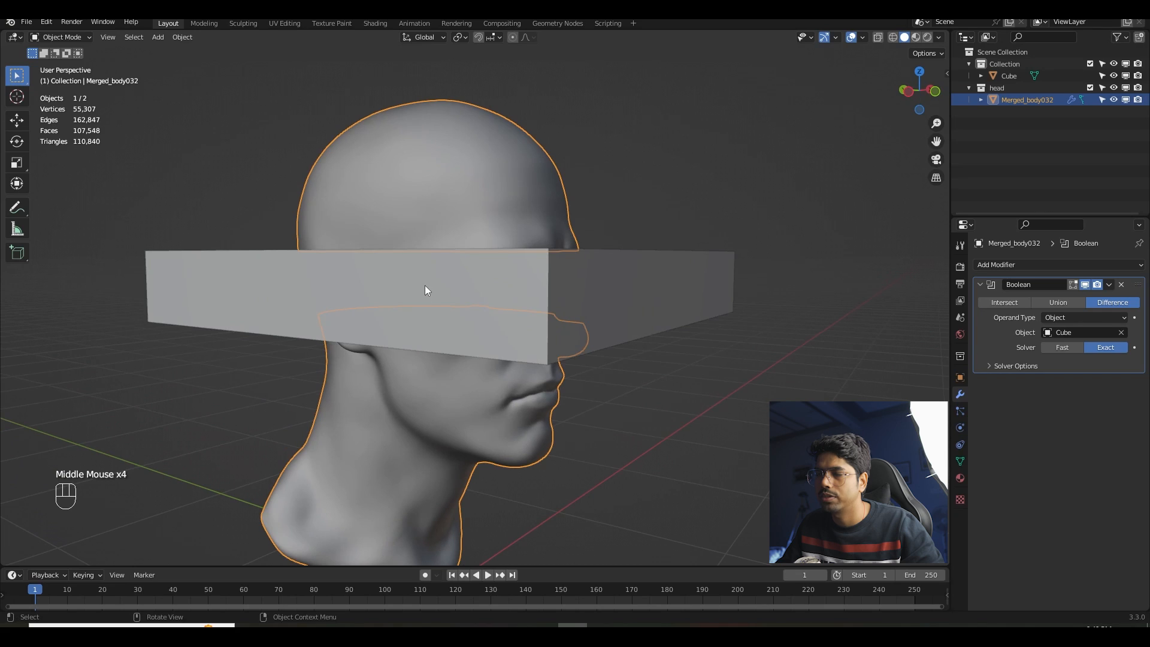
- Set the cube's viewport display to Bounds so it shows only as an outline
left_click(458, 307)
left_click(960, 379)
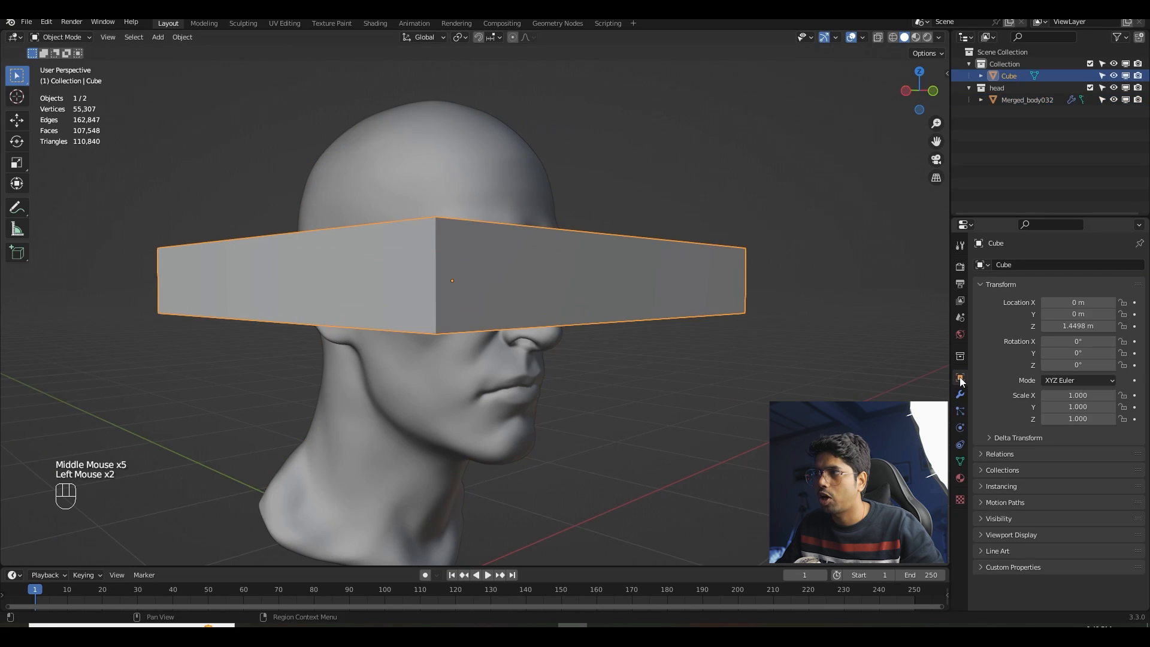
left_click(1001, 535)
scroll(1012, 523, "down", 2)
left_click(1057, 549)
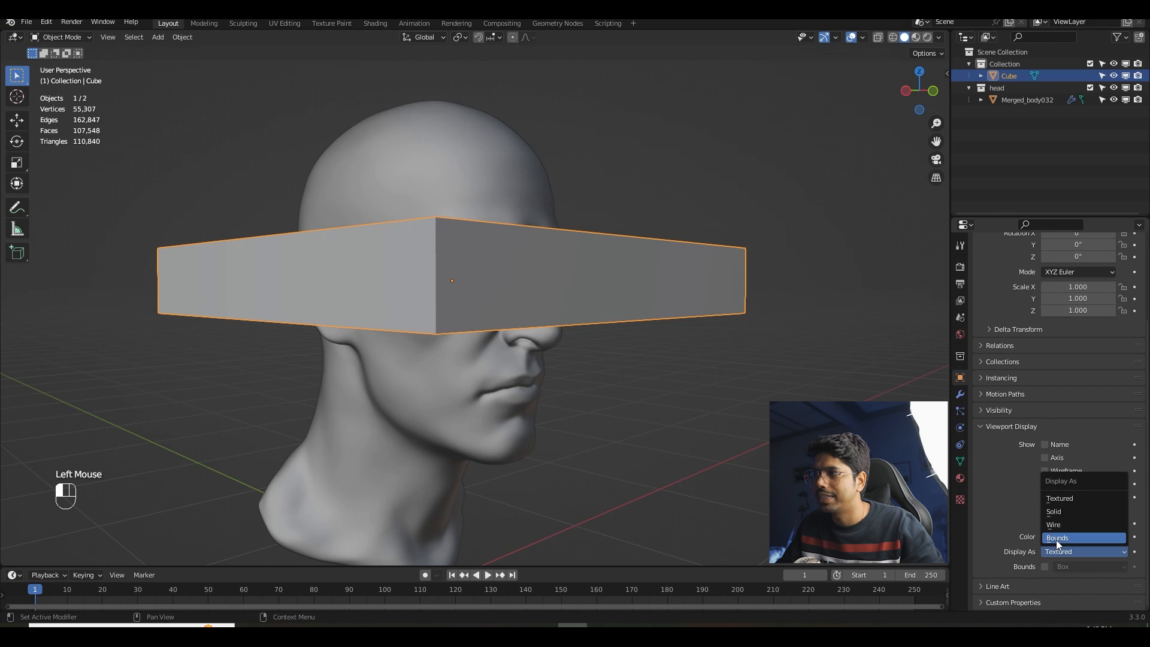
left_click(1057, 541)
- Examine the gap in the head and its upper and lower cut surfaces from several angles
scroll(563, 332, "up", 3)
middle_click_drag(647, 336, 650, 377)
scroll(682, 333, "down", 2)
scroll(635, 327, "up", 2)
scroll(635, 327, "up", 1, "shift")
scroll(650, 378, "up", 1)
middle_click_drag(652, 440, 593, 420)
scroll(660, 425, "up", 2)
scroll(660, 425, "down", 1)
middle_click_drag(593, 420, 534, 409, "shift")
scroll(534, 410, "up", 1)
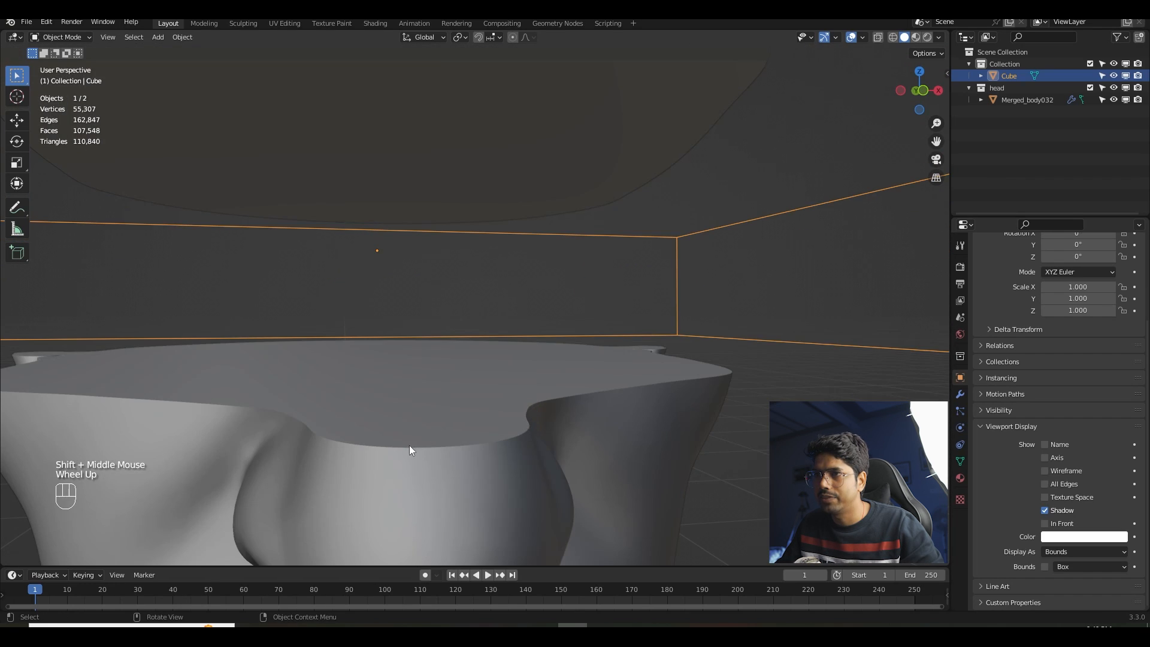
middle_click_drag(431, 454, 545, 452, "shift")
scroll(526, 432, "down", 2)
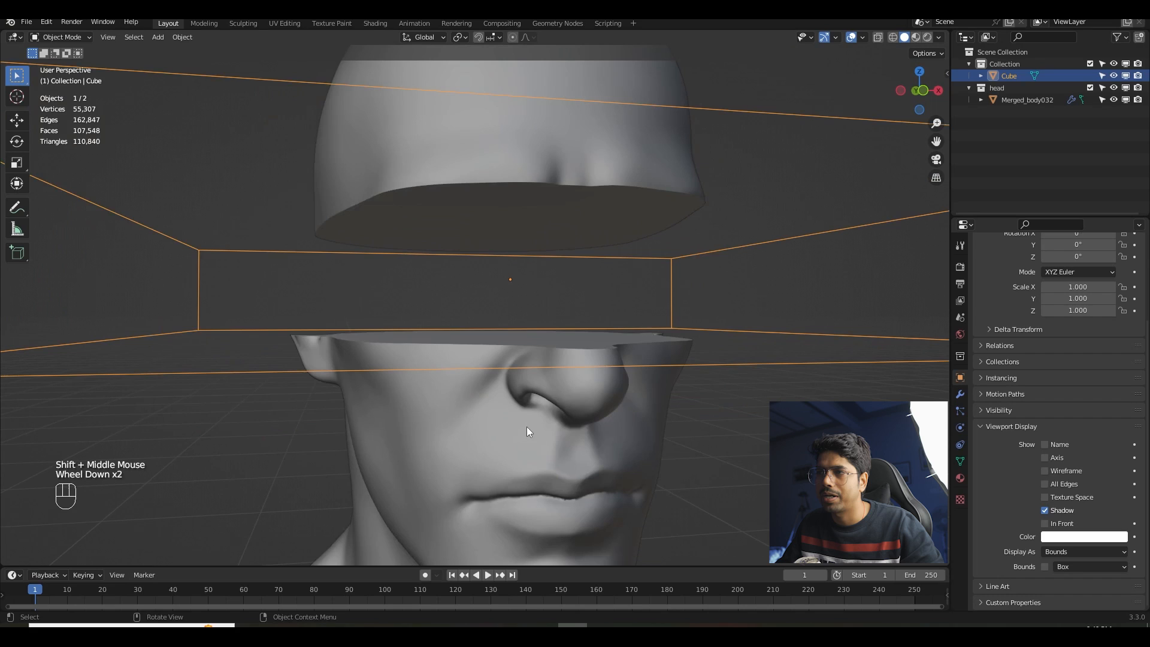
- Apply the Boolean modifier on the head and delete the cutter cube
scroll(594, 441, "down", 1)
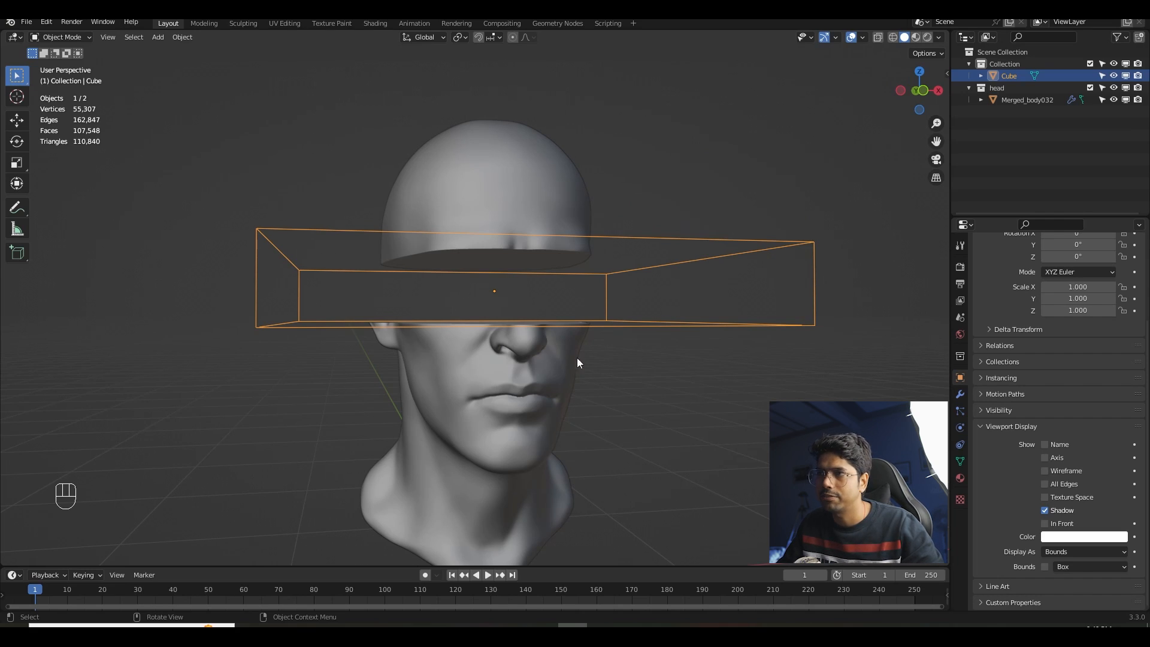
left_click(538, 367)
middle_click_drag(507, 367, 517, 376)
middle_click_drag(516, 376, 461, 379, "shift")
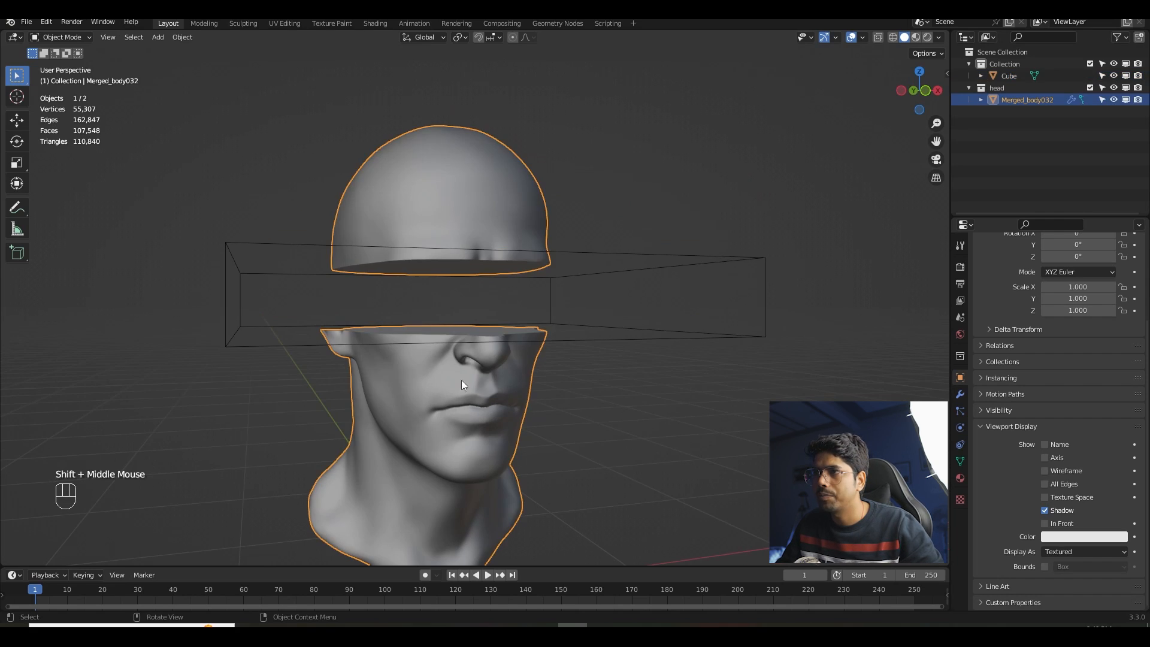
left_click(960, 394)
left_click(1109, 285)
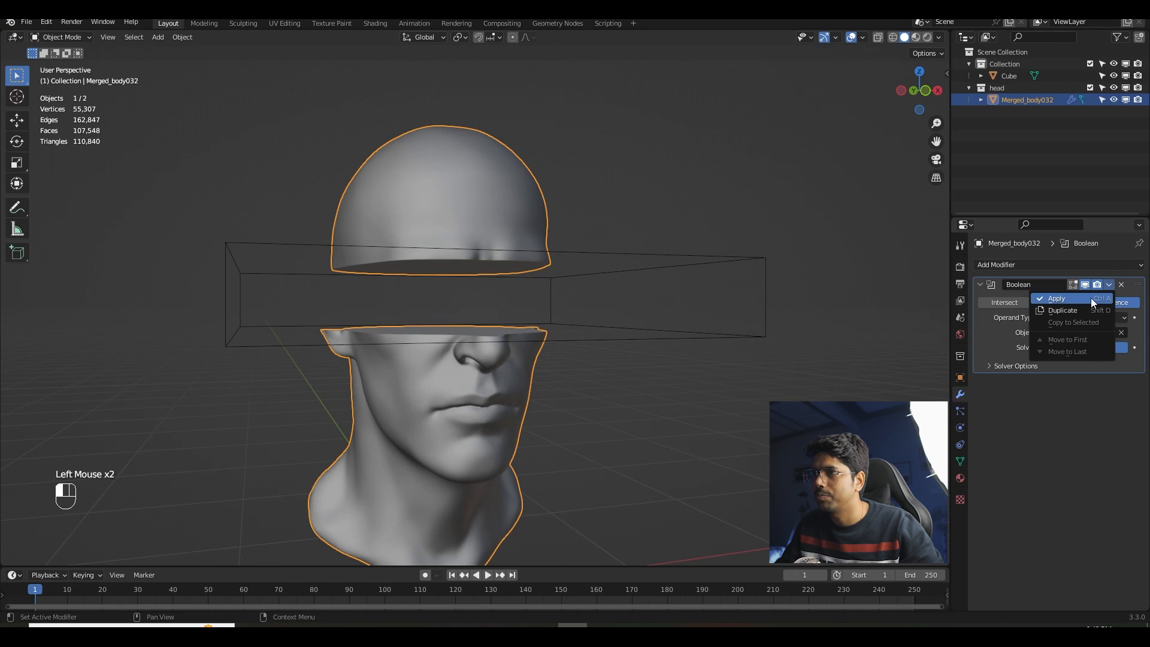
left_click(1091, 297)
left_click(757, 338)
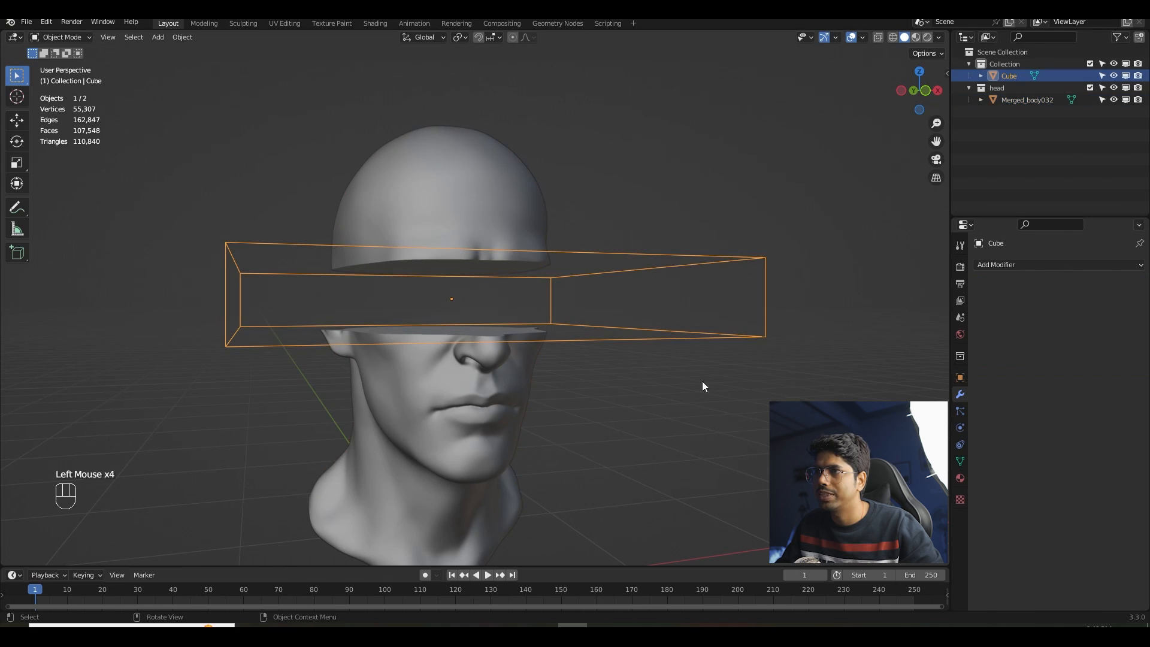
key("Delete")
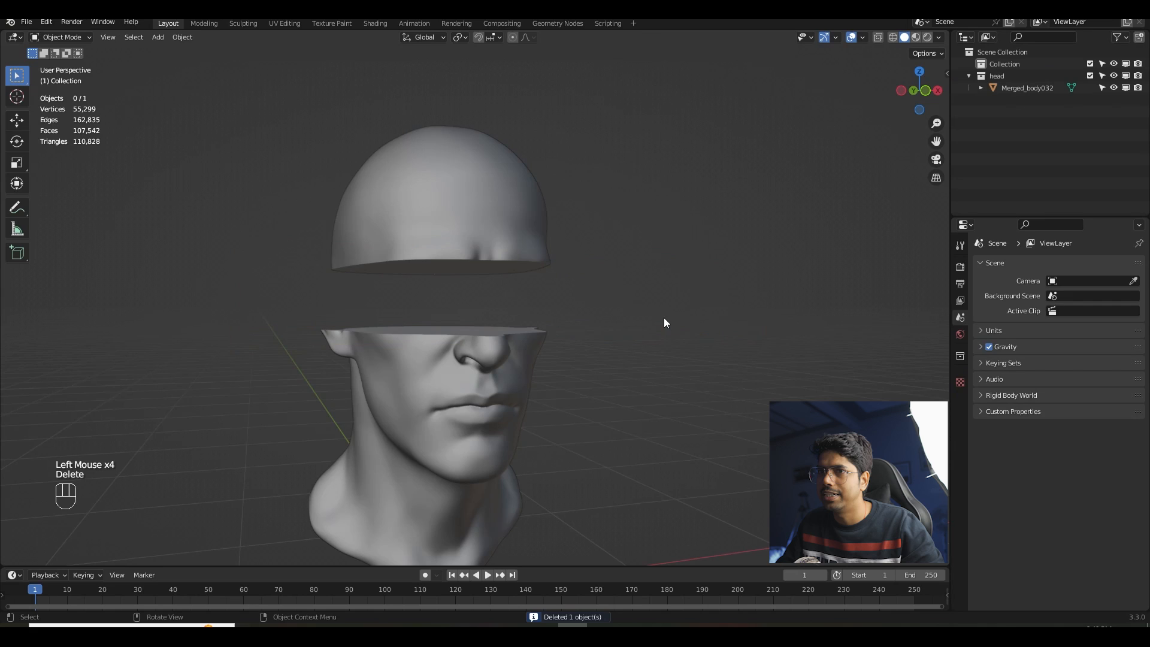
- Add a camera and align it to the current view of the whole head from the front
middle_click_drag(664, 323, 654, 315, "shift")
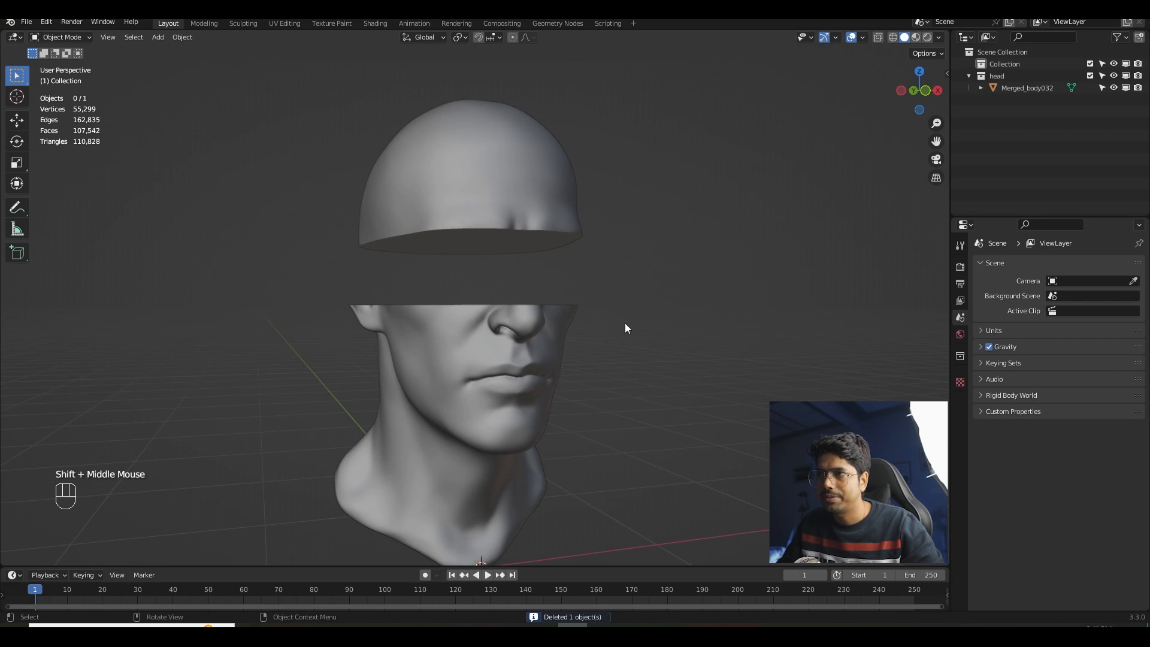
key("shift+a")
left_click(504, 496)
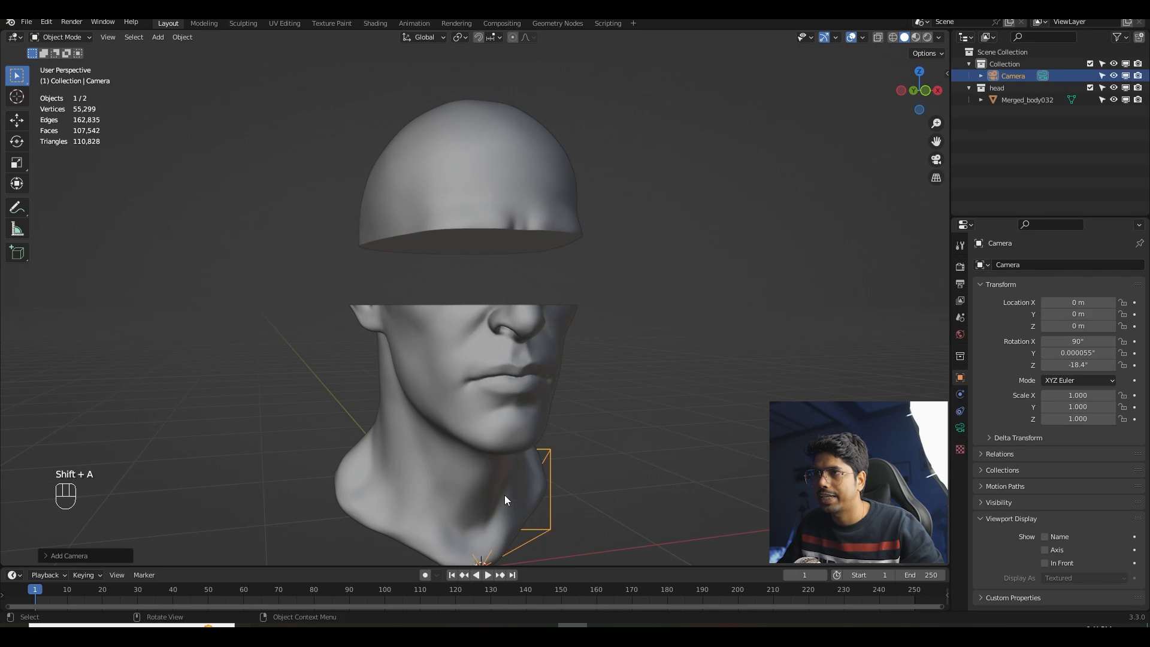
middle_click_drag(519, 475, 516, 423)
scroll(516, 423, "down", 4)
middle_click_drag(516, 421, 538, 411, "shift")
scroll(505, 434, "up", 3)
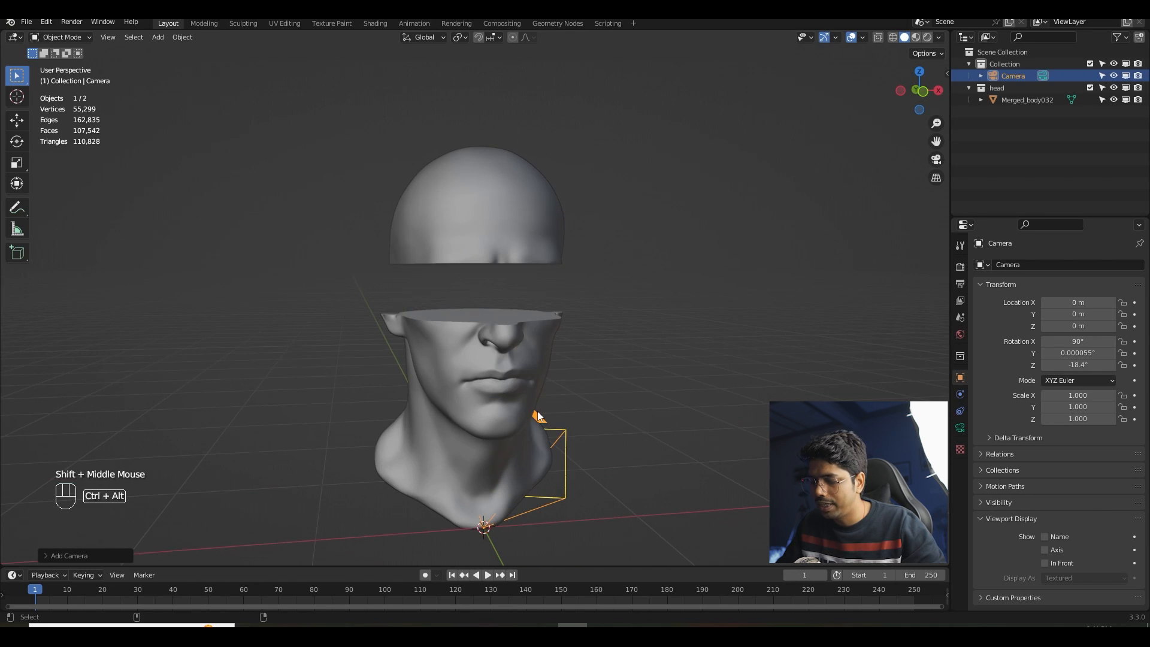
key("ctrl+alt+KP_0")
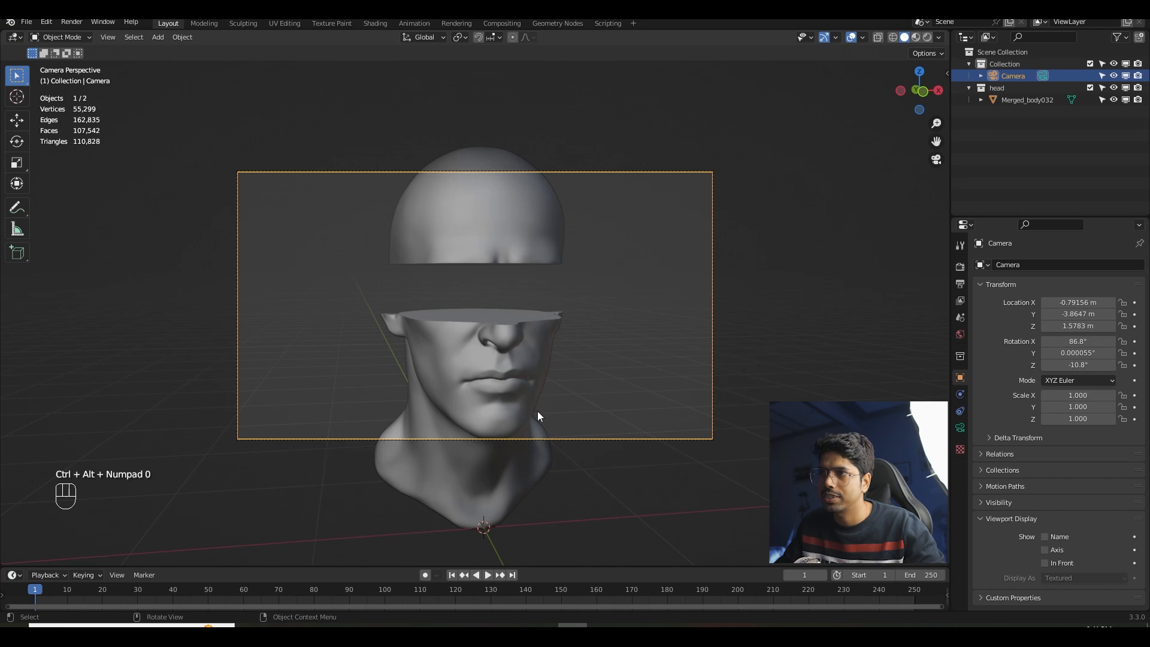
- Set the output resolution's X value to 1080 px for a square frame
left_click(961, 284)
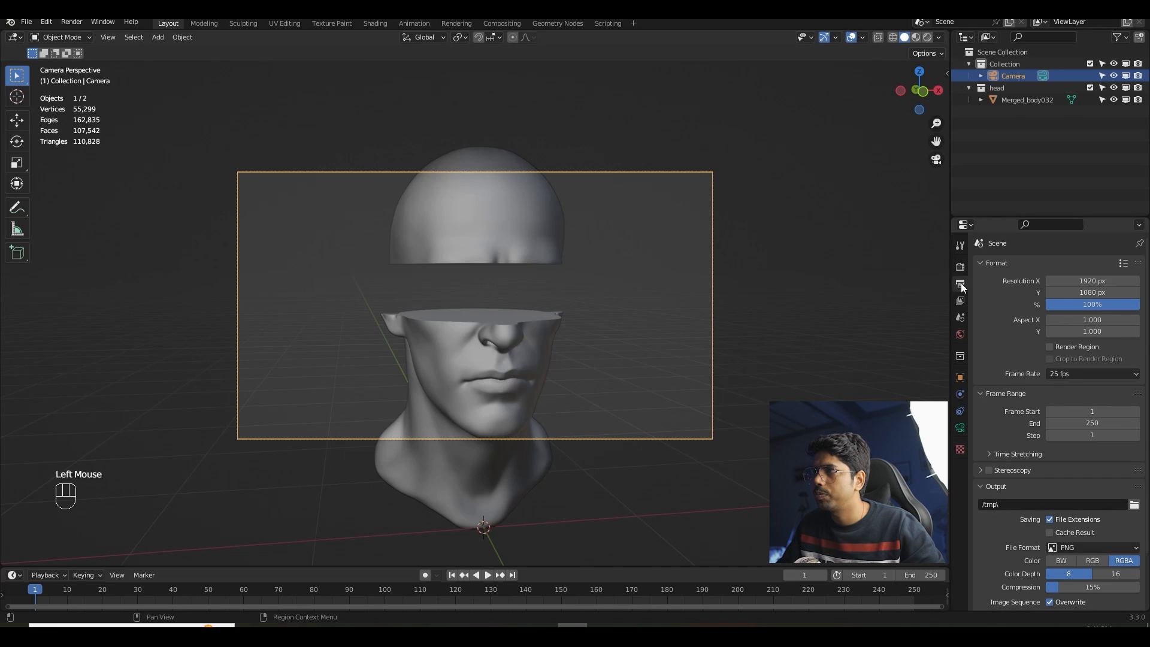
left_click(1069, 280)
type("108")
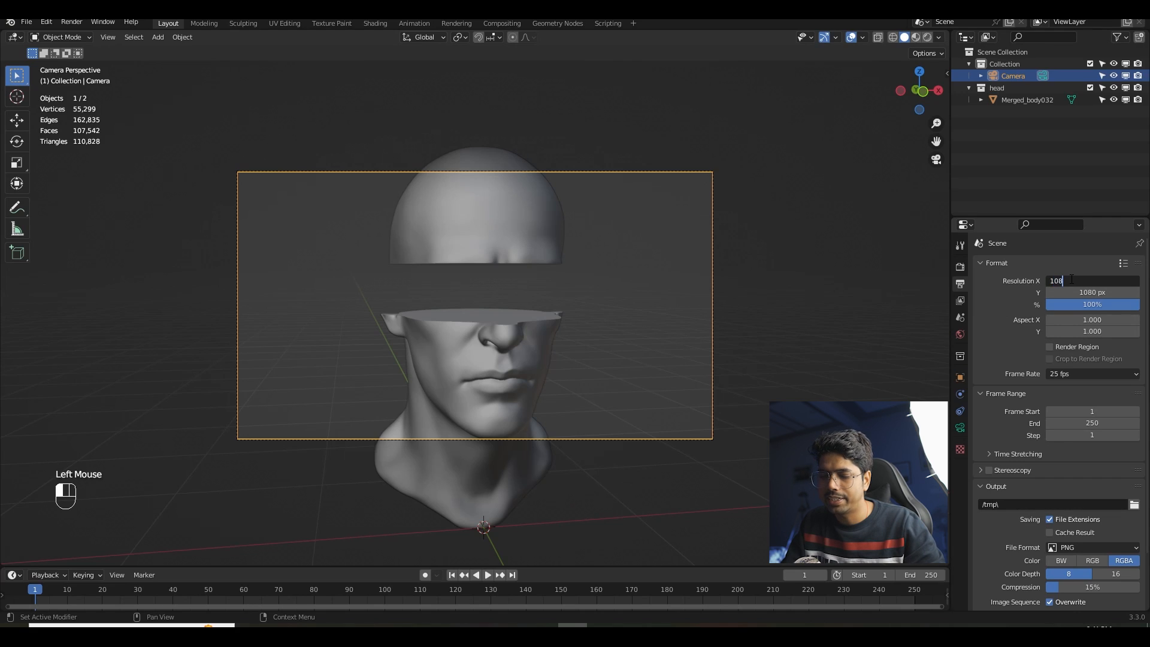
type("0")
key("Return")
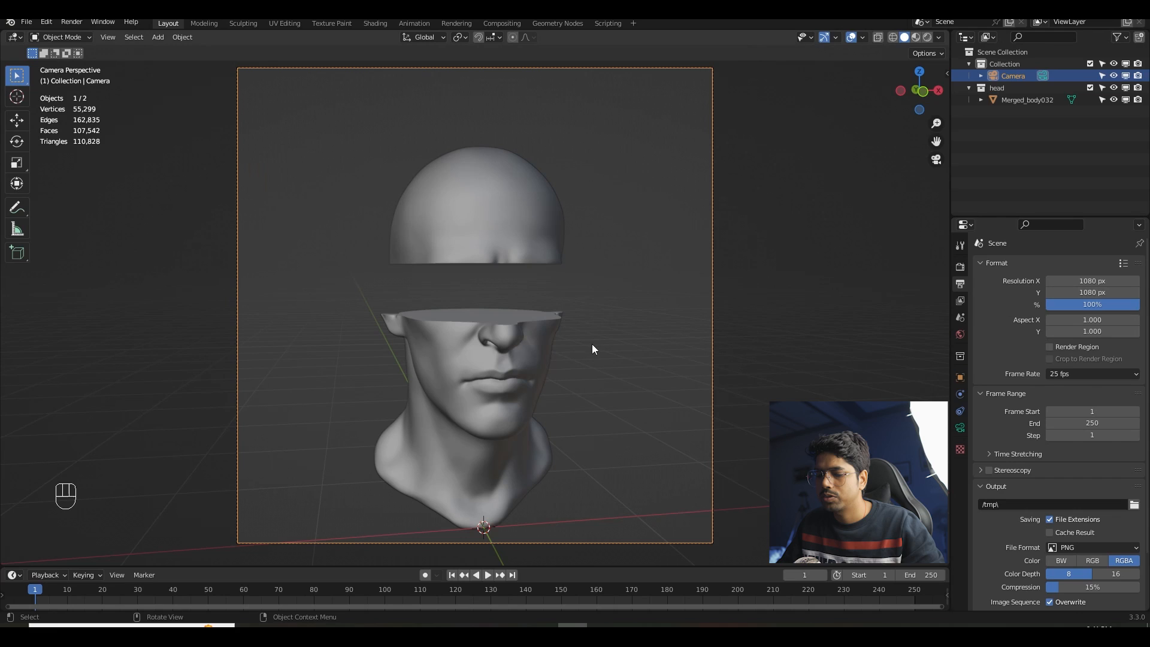
- Lock the camera to the view and reframe the head closer in the camera frame
key("n")
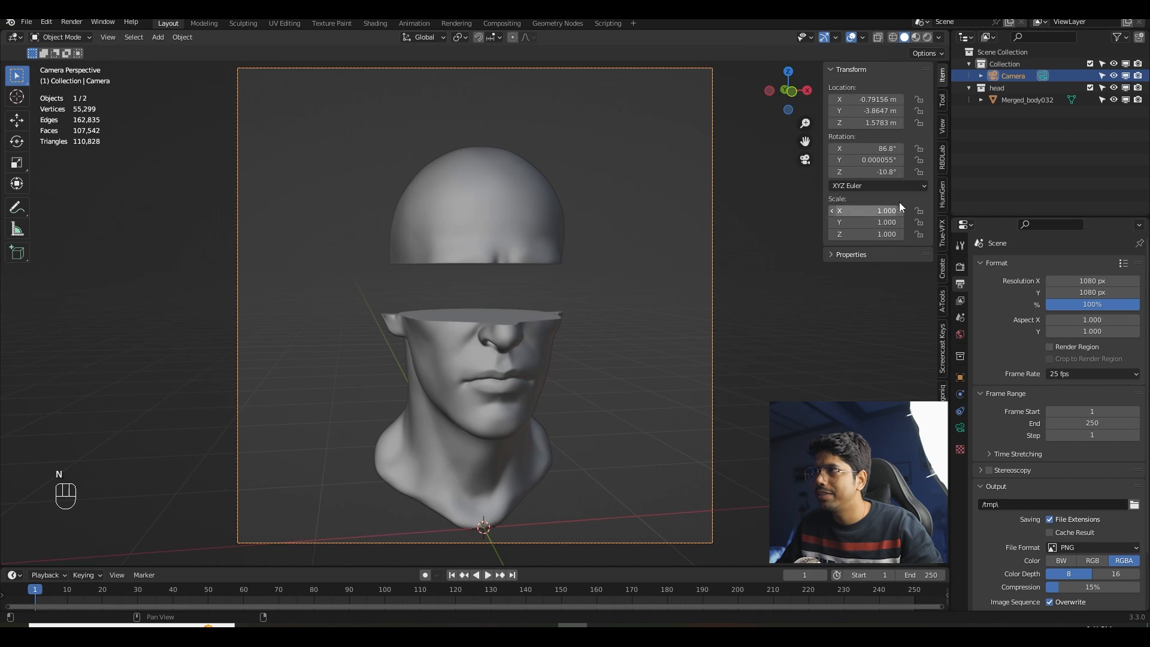
left_click(943, 126)
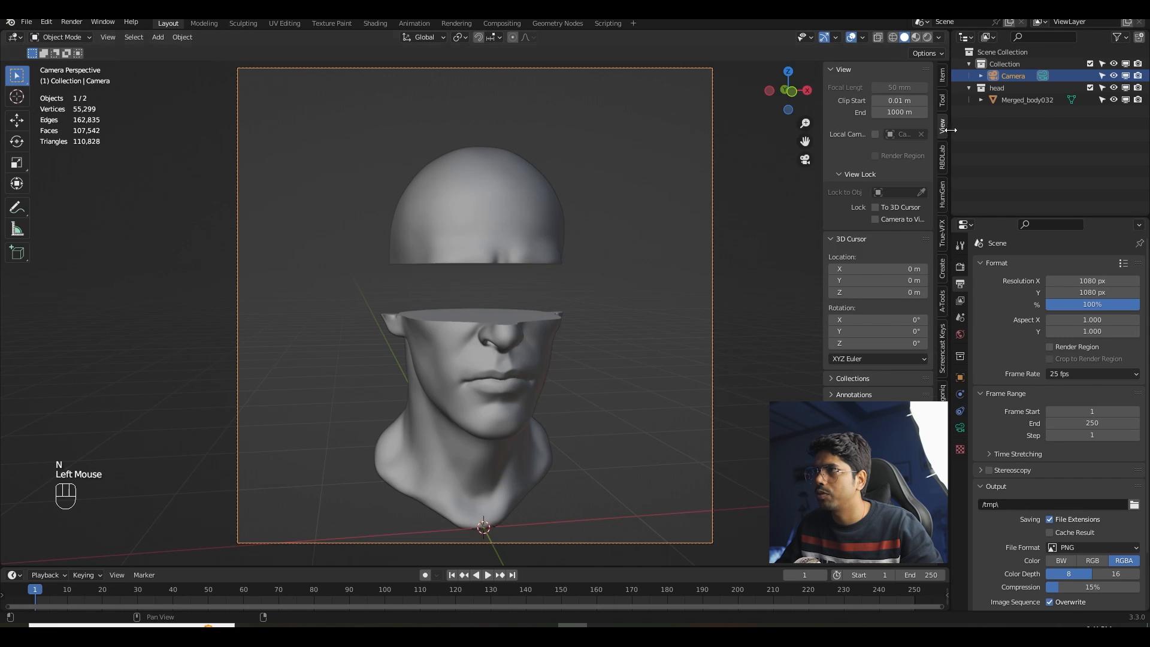
left_click(876, 220)
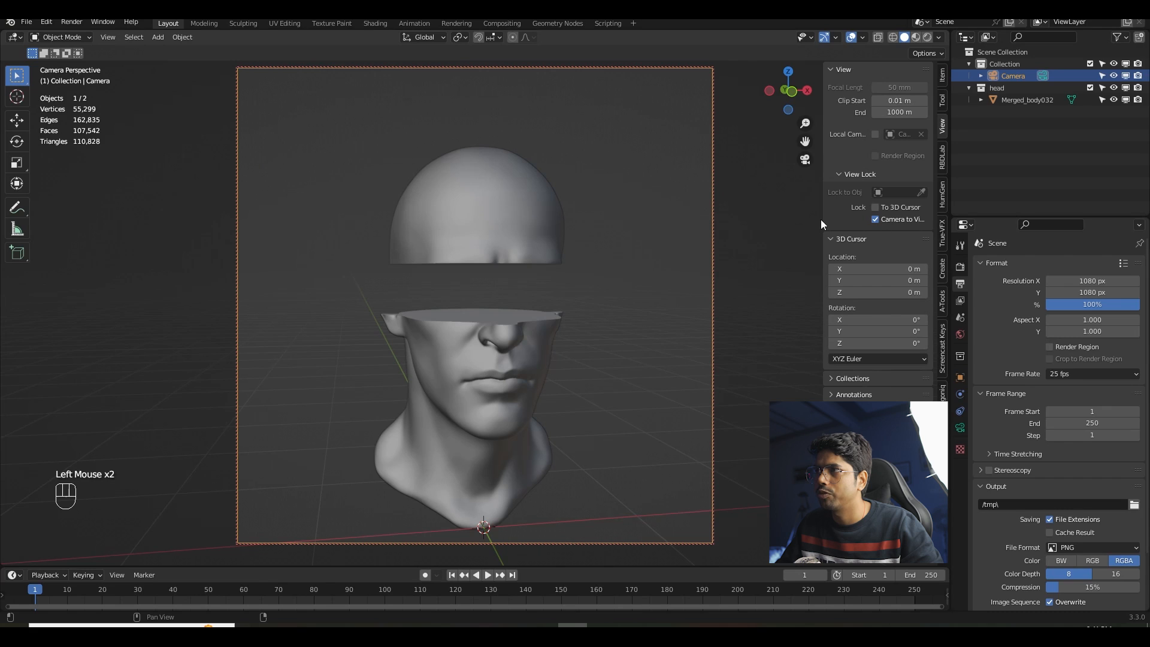
left_click_drag(824, 221, 807, 220)
middle_click_drag(569, 287, 569, 321)
scroll(551, 328, "up", 2)
scroll(568, 328, "up", 2)
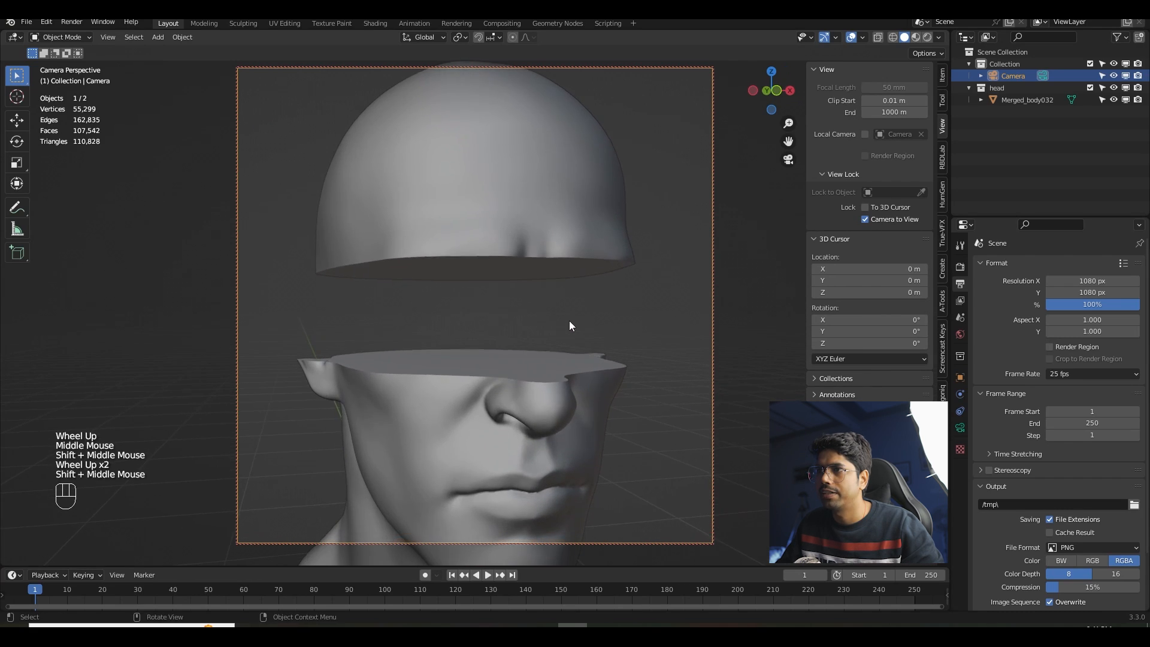
scroll(569, 321, "down", 2)
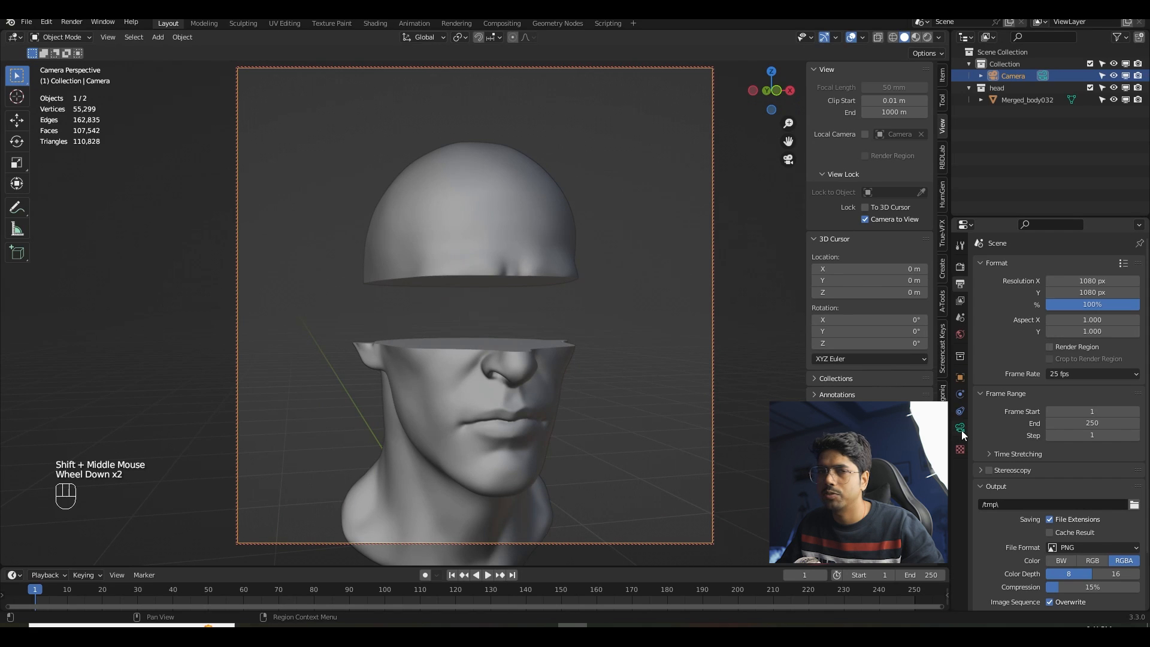
- Set the camera's focal length to 85 mm and reframe the head and neck within the square frame
left_click(960, 428)
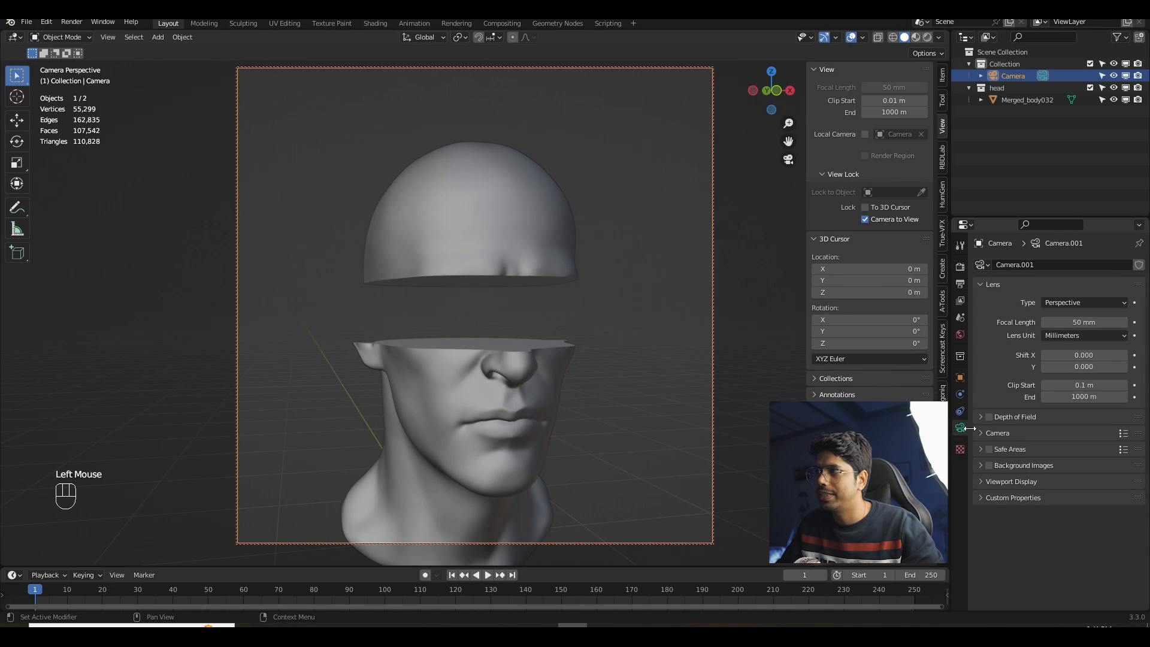
double_click(1088, 323)
type("85")
key("Return")
scroll(674, 325, "down", 2)
scroll(673, 326, "up", 1)
middle_click_drag(677, 329, 675, 315, "shift")
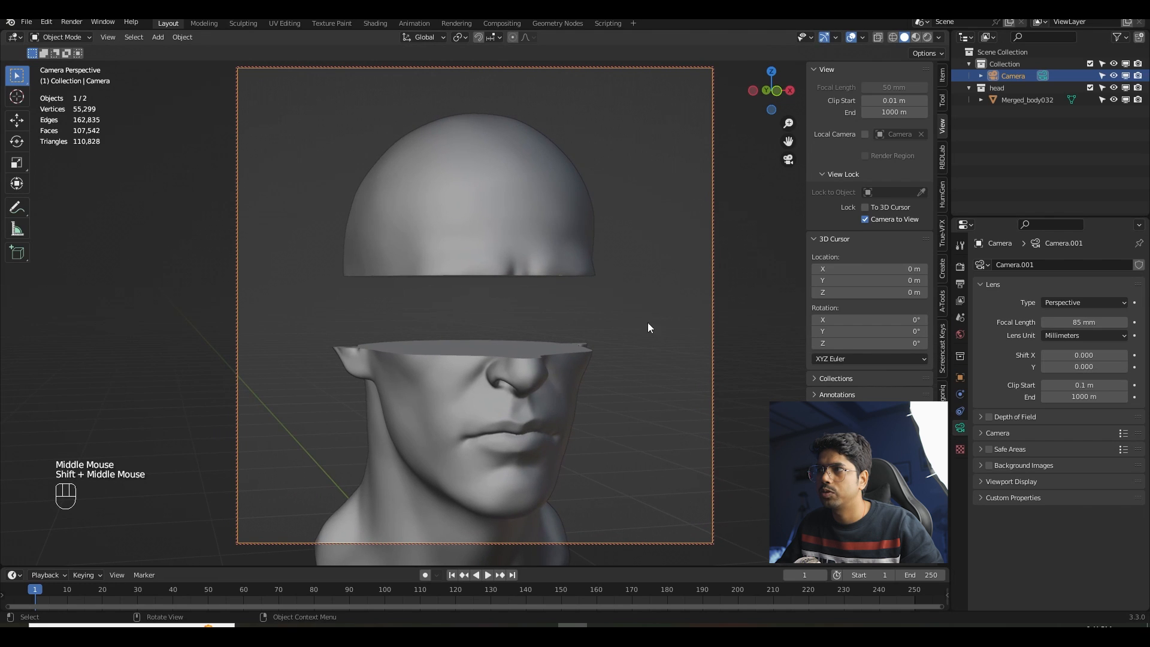
- Unlock the camera from the view, check its placement from the side, and return to the camera view
left_click(867, 221)
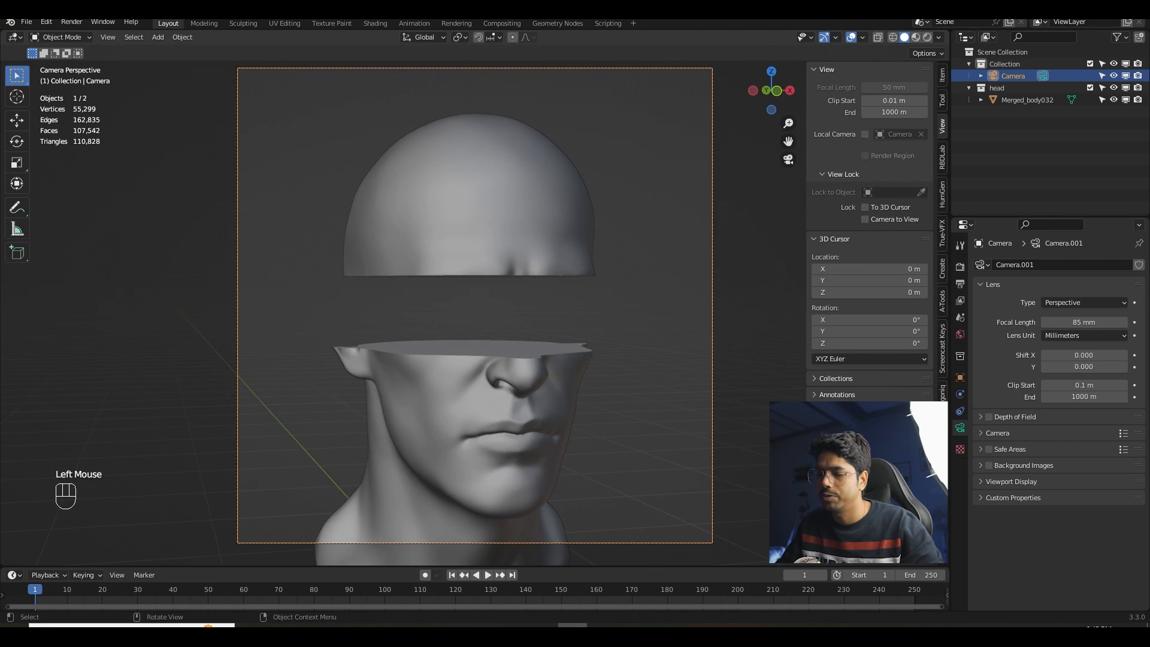
key("n")
middle_click_drag(757, 455, 950, 204)
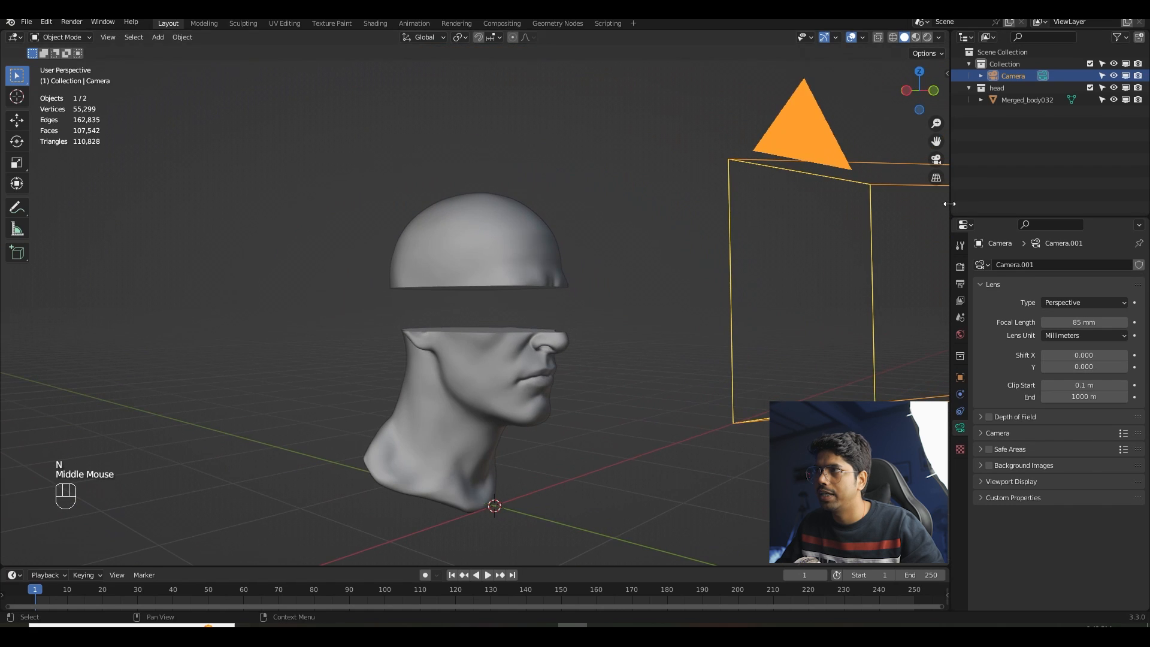
left_click(937, 162)
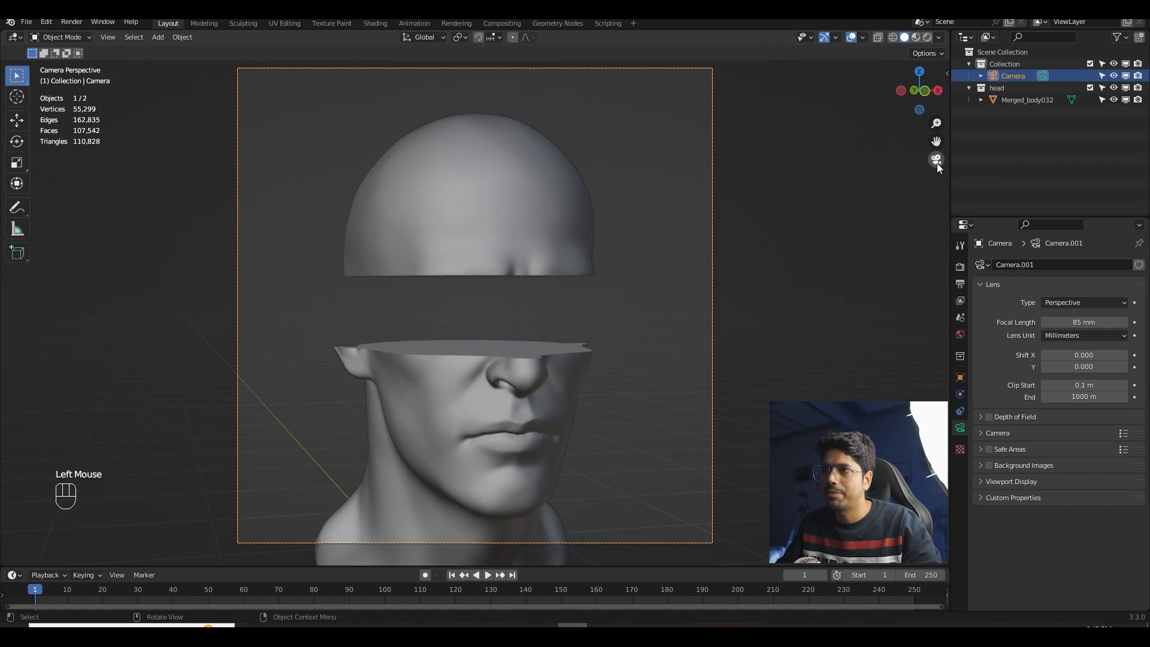
- Split the 3D viewport in two, enlarge the first one's camera frame, and hide its overlays, gizmos and toolbar
left_click_drag(947, 565, 480, 544)
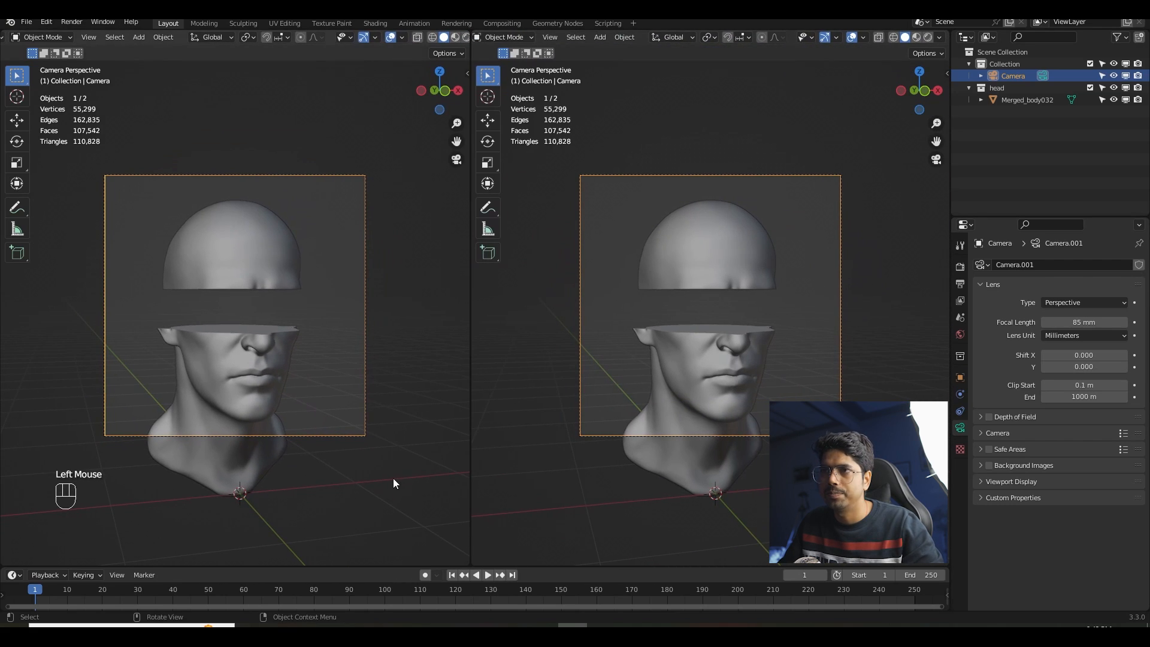
scroll(386, 470, "up", 2)
middle_click_drag(387, 471, 379, 461, "shift")
scroll(379, 463, "up", 1)
key("shift+alt+z")
key("t")
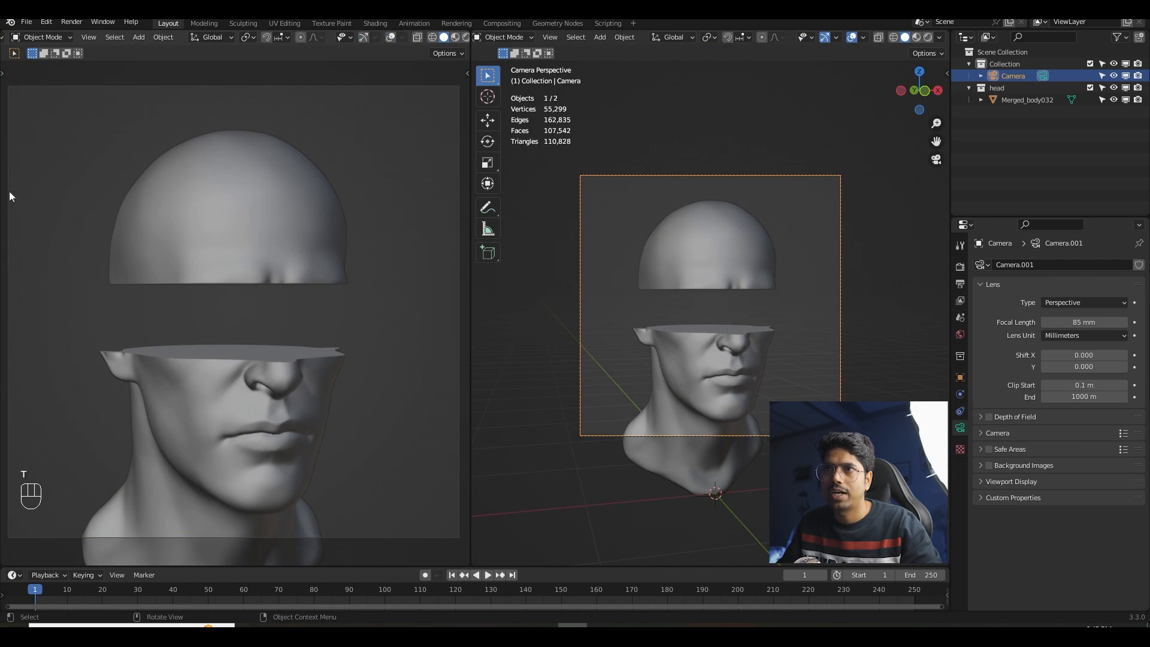
- Turn the working viewport to a free perspective view and switch the camera viewport to Rendered shading
middle_click_drag(713, 293, 779, 307)
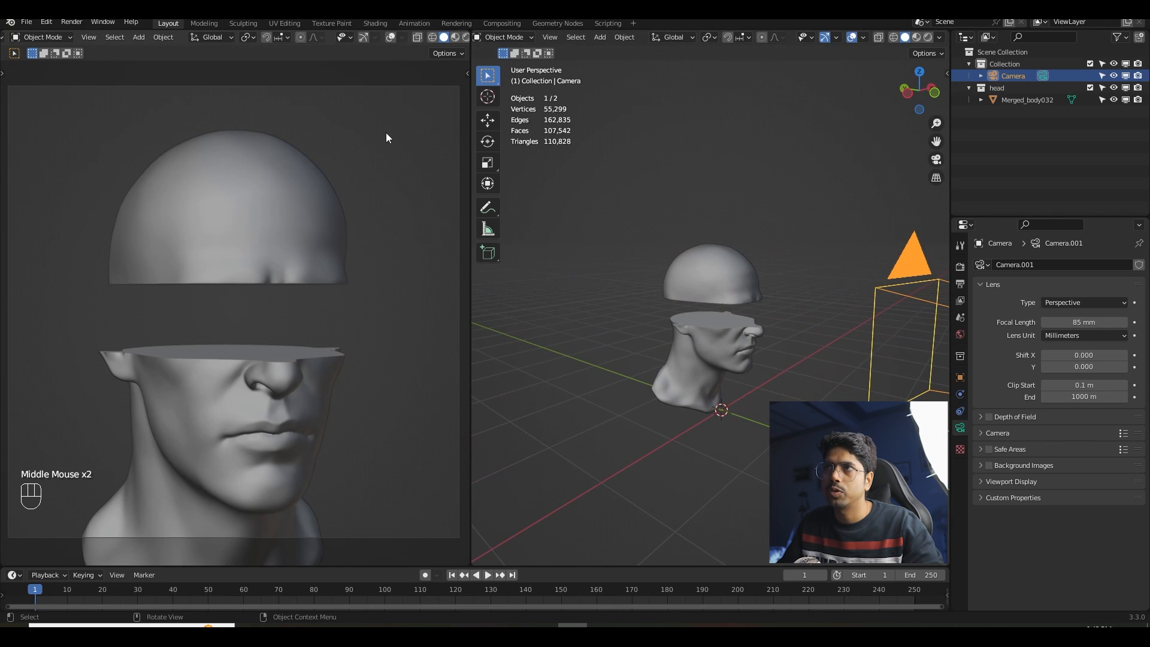
middle_click_drag(436, 41, 418, 41)
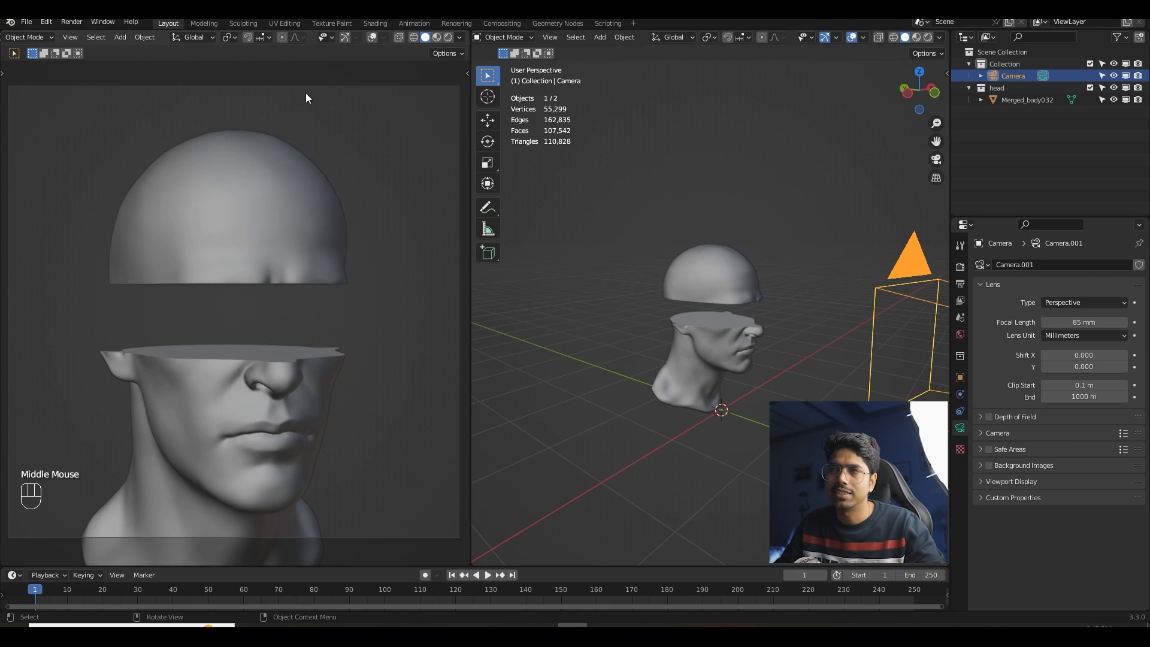
left_click(448, 37)
left_click_drag(952, 273, 922, 273)
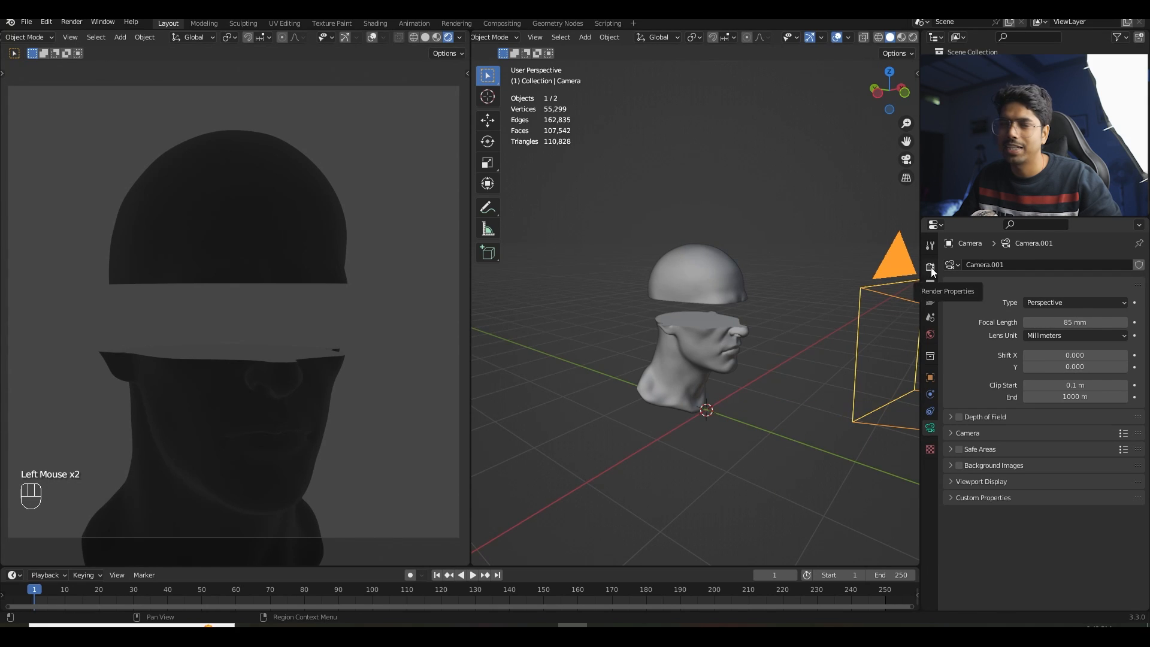
- Set the render engine to Cycles with GPU Compute as the device
left_click(931, 269)
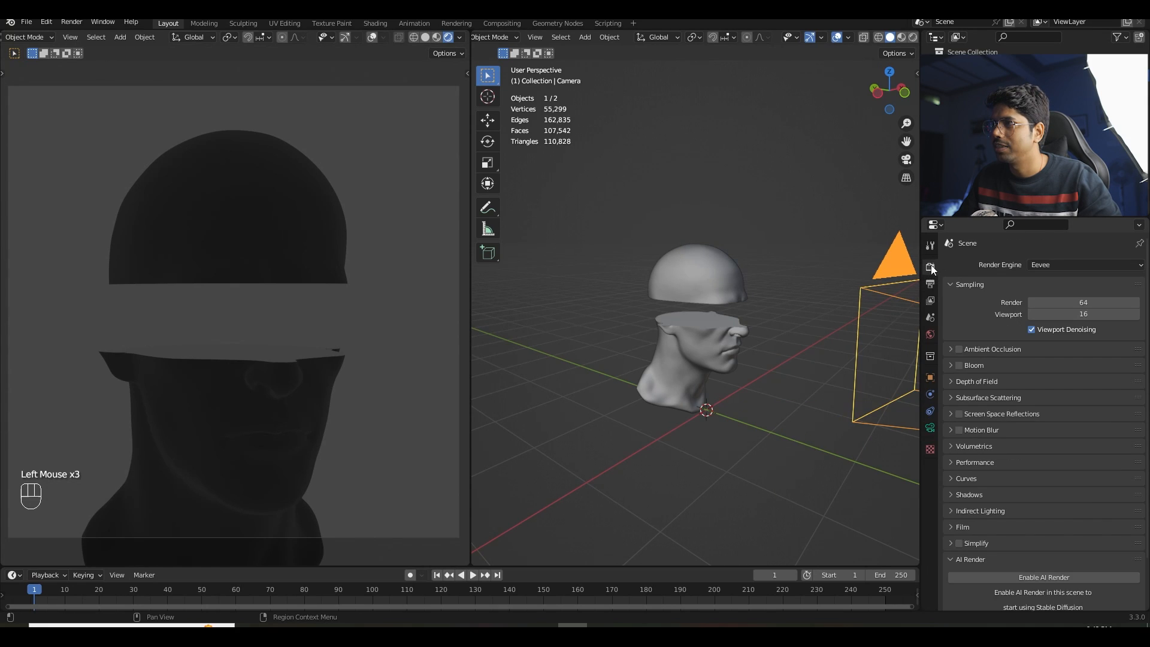
left_click(1042, 265)
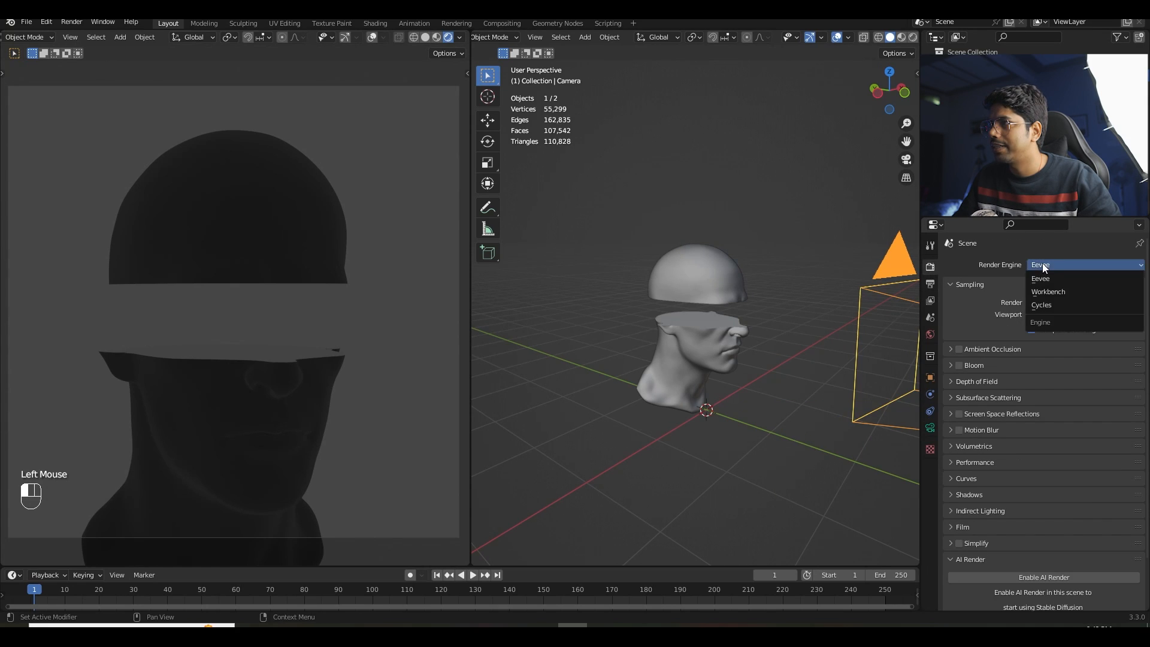
left_click(1043, 304)
left_click(1062, 295)
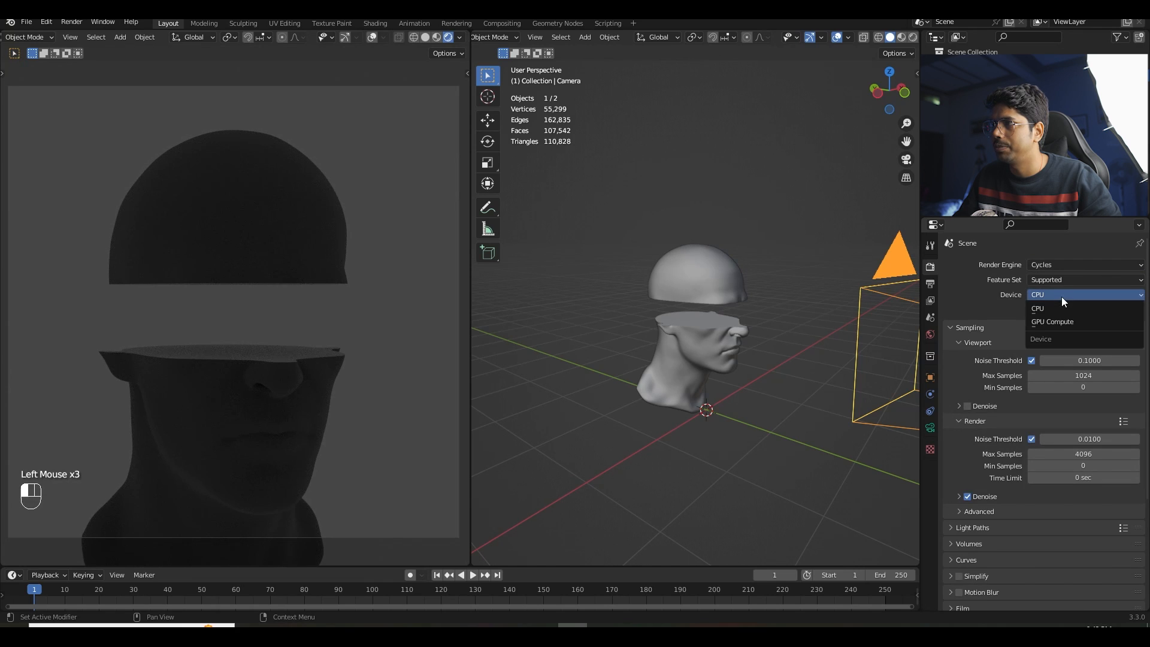
left_click(1044, 326)
- Enable viewport denoising, set the viewport's max samples to 64, and save the file
left_click(967, 393)
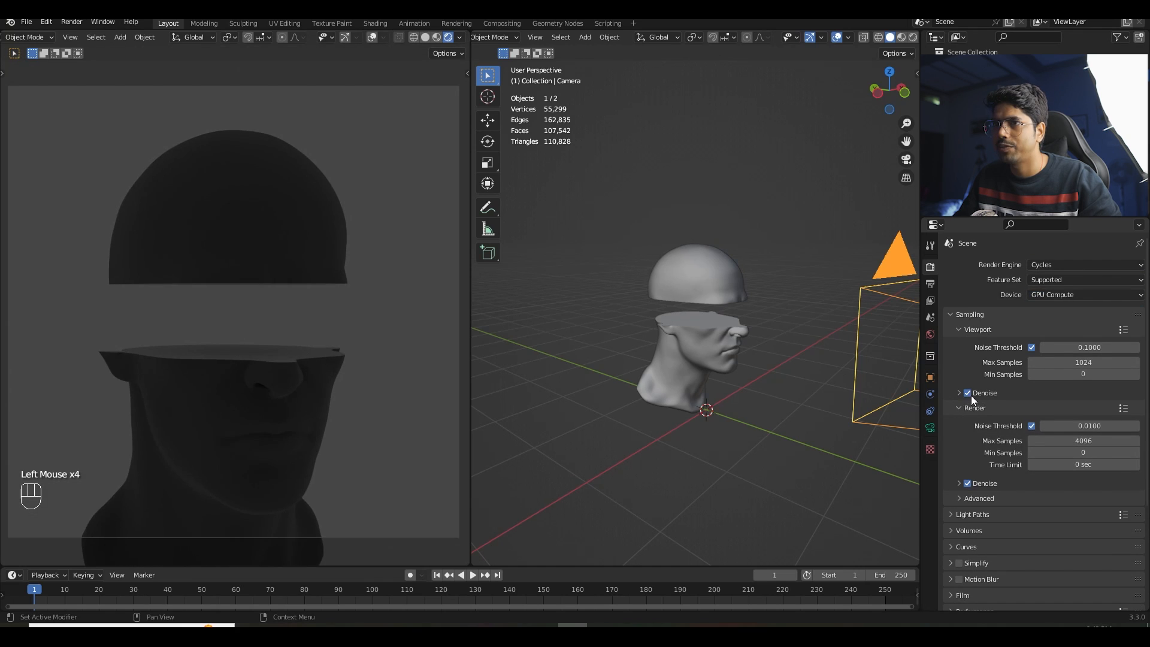
left_click(1031, 366)
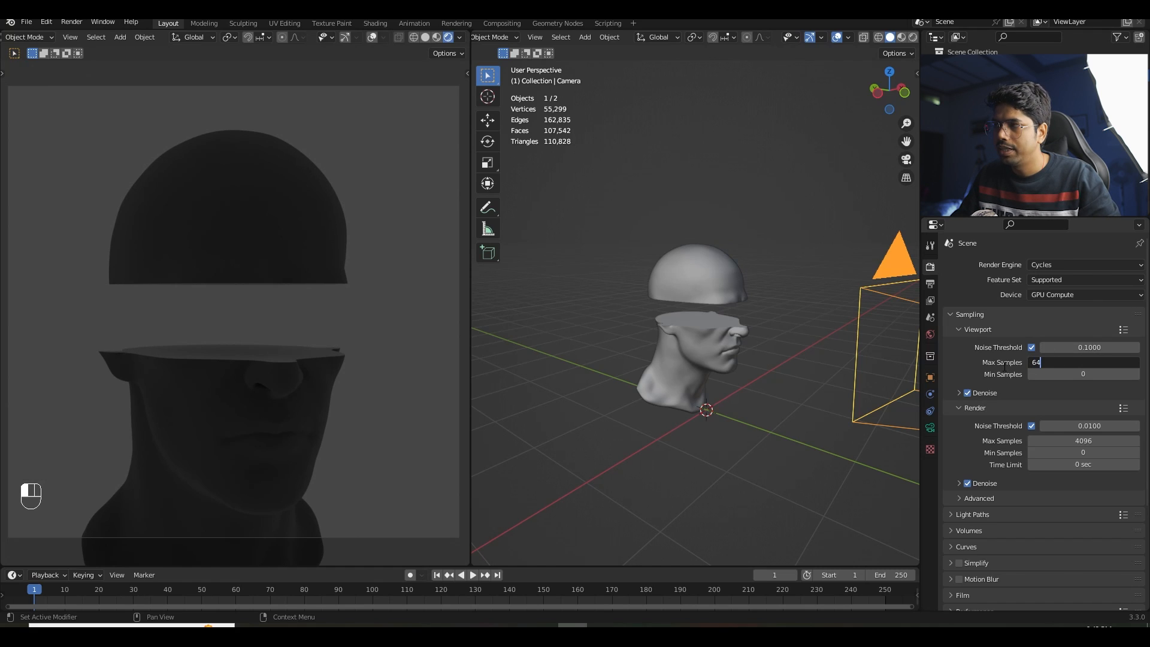
key("Return")
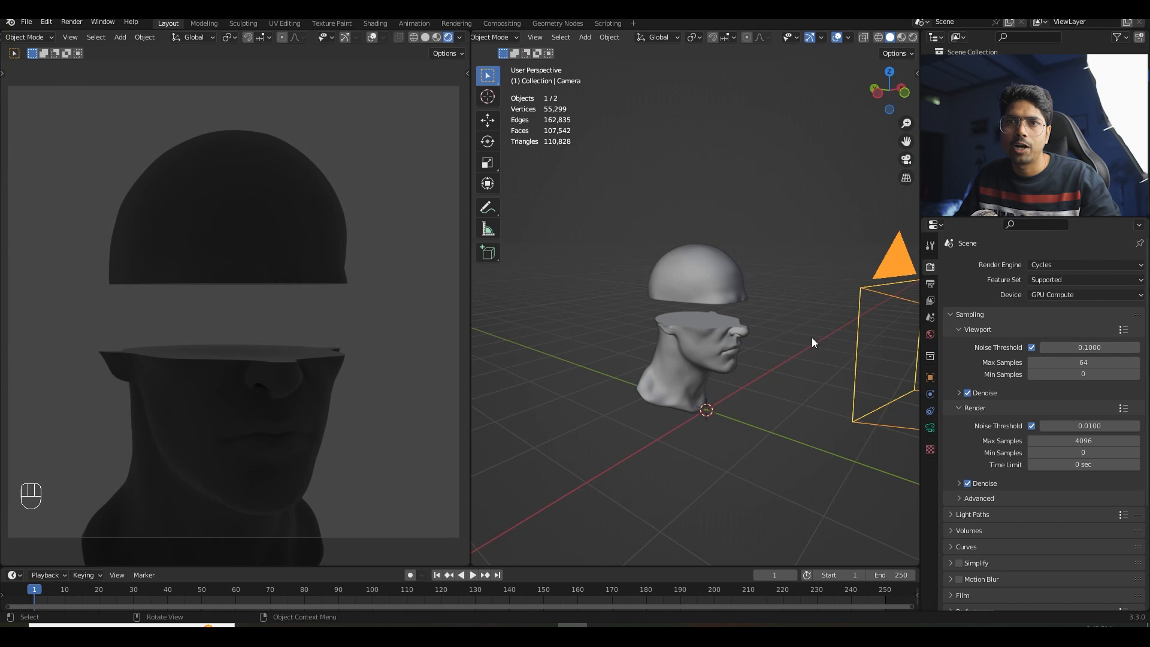
key("ctrl+s")
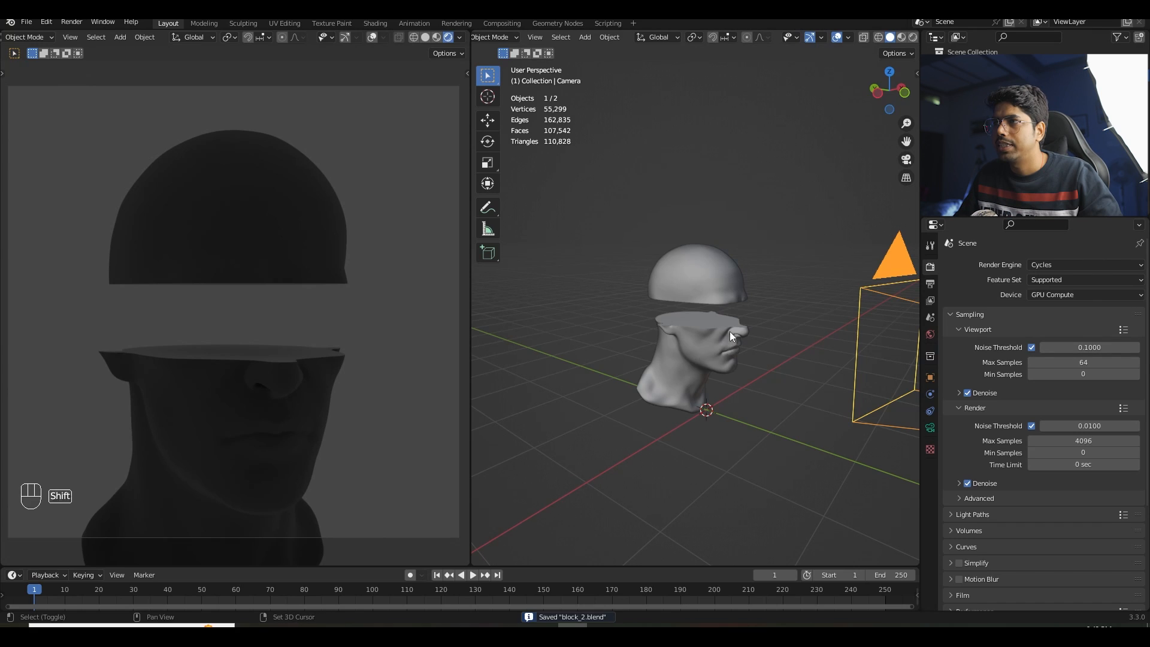
- Add an area light and move it straight up the Z axis until it sits above the head
key("shift+a")
left_click(602, 407)
key("shift+a")
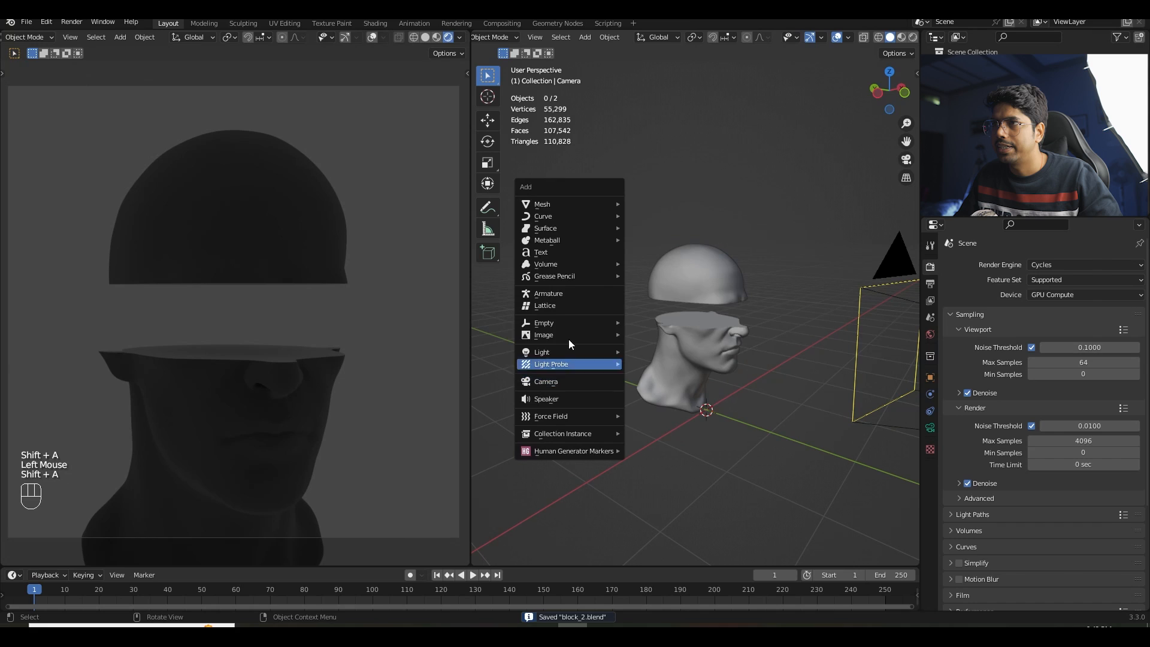
mouse_move(569, 352)
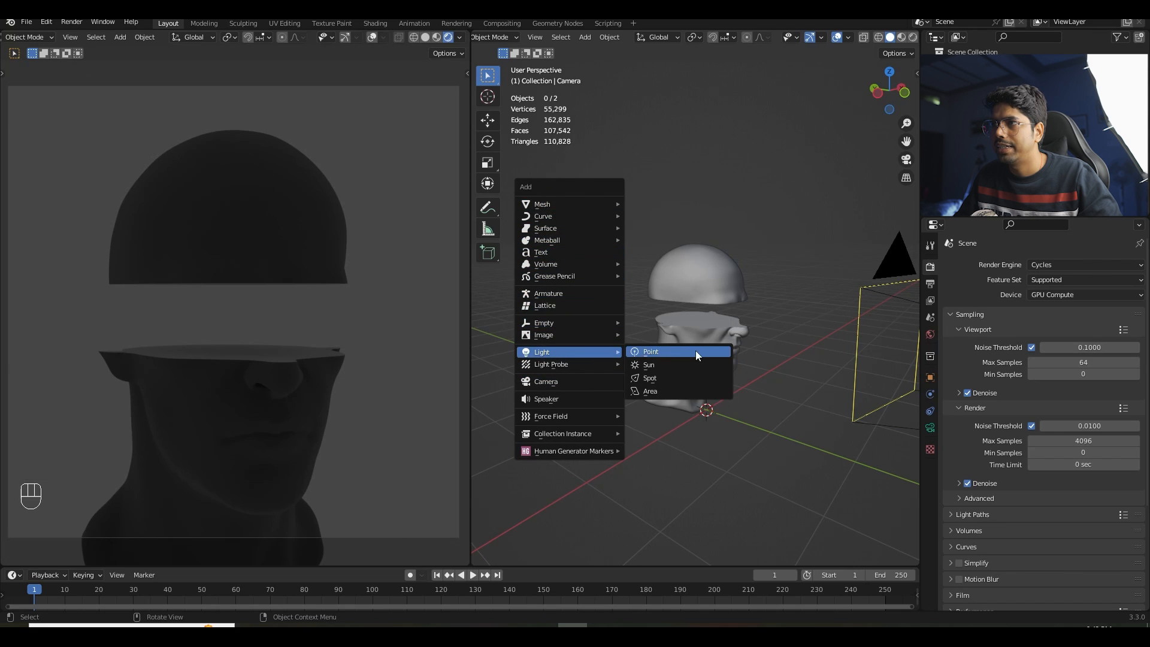
left_click(652, 392)
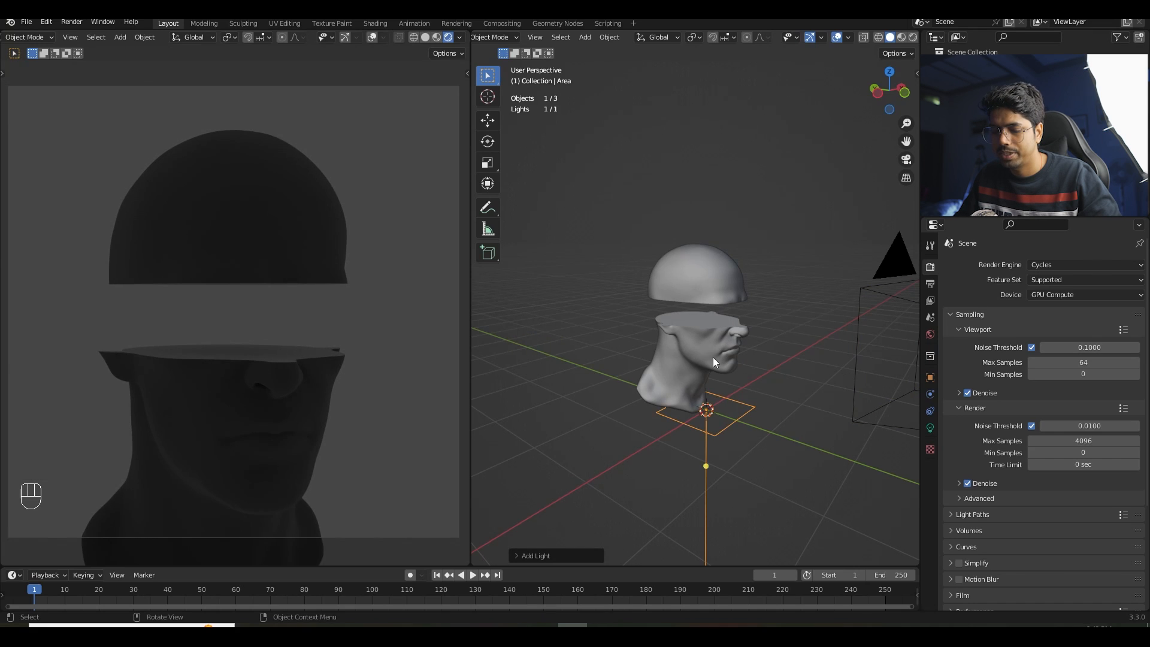
key("g")
key("z")
left_click(695, 117)
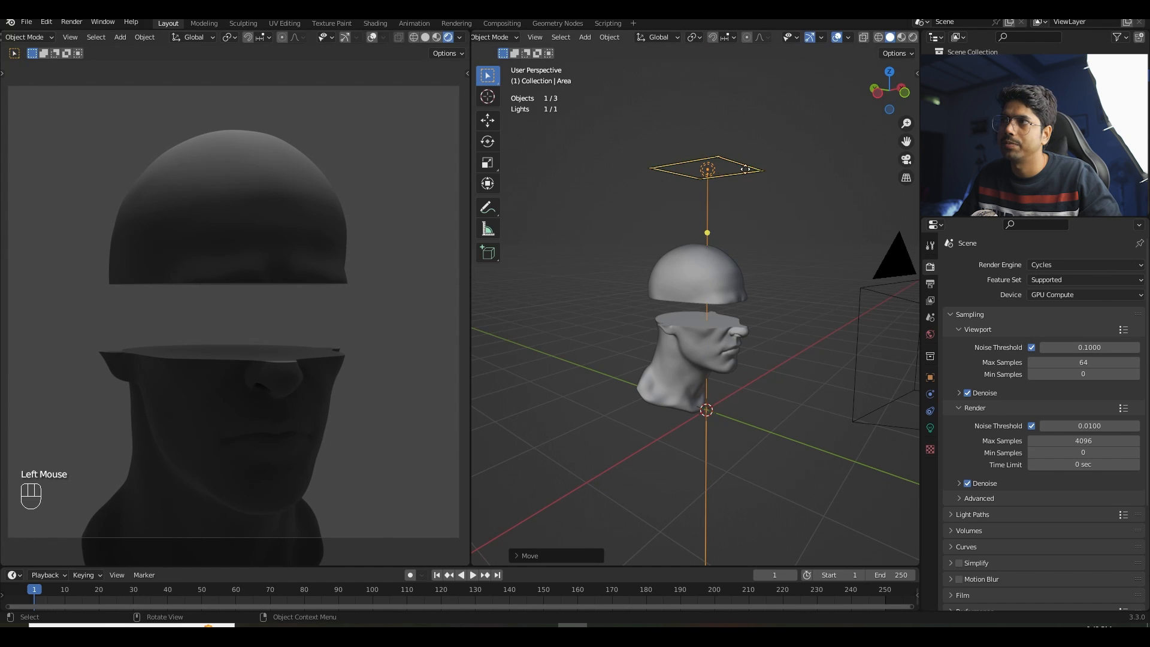
- In front view, duplicate the overhead light beside the head's left side and rotate the copy about 55° toward the head
middle_click_drag(746, 389, 738, 370)
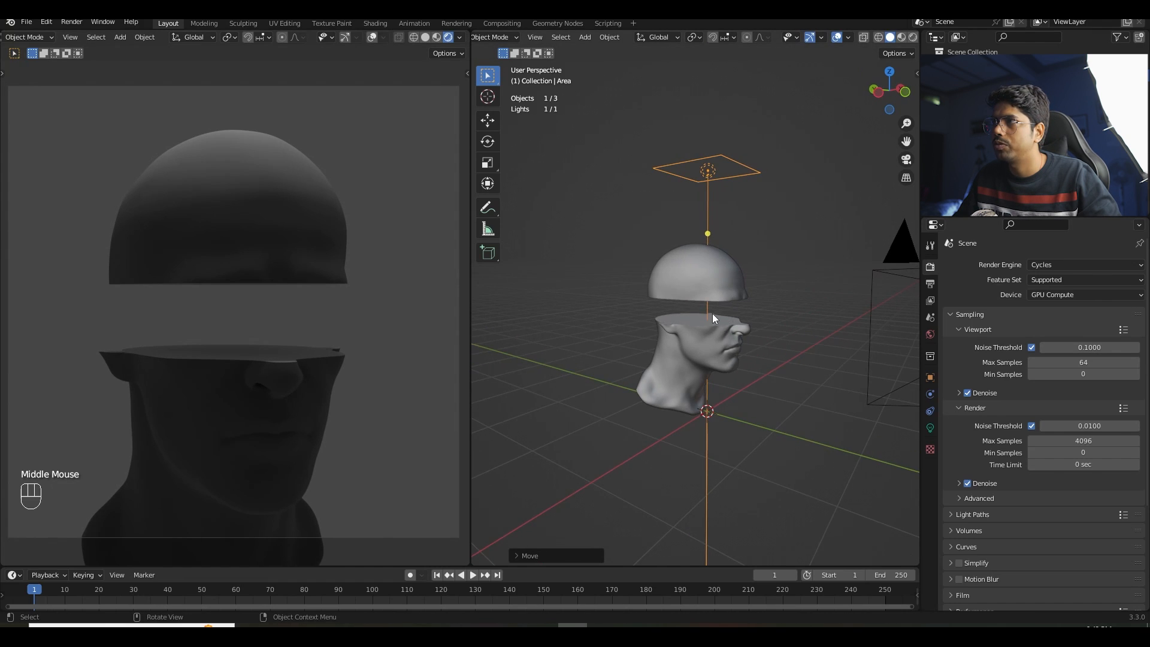
middle_click_drag(713, 313, 704, 311)
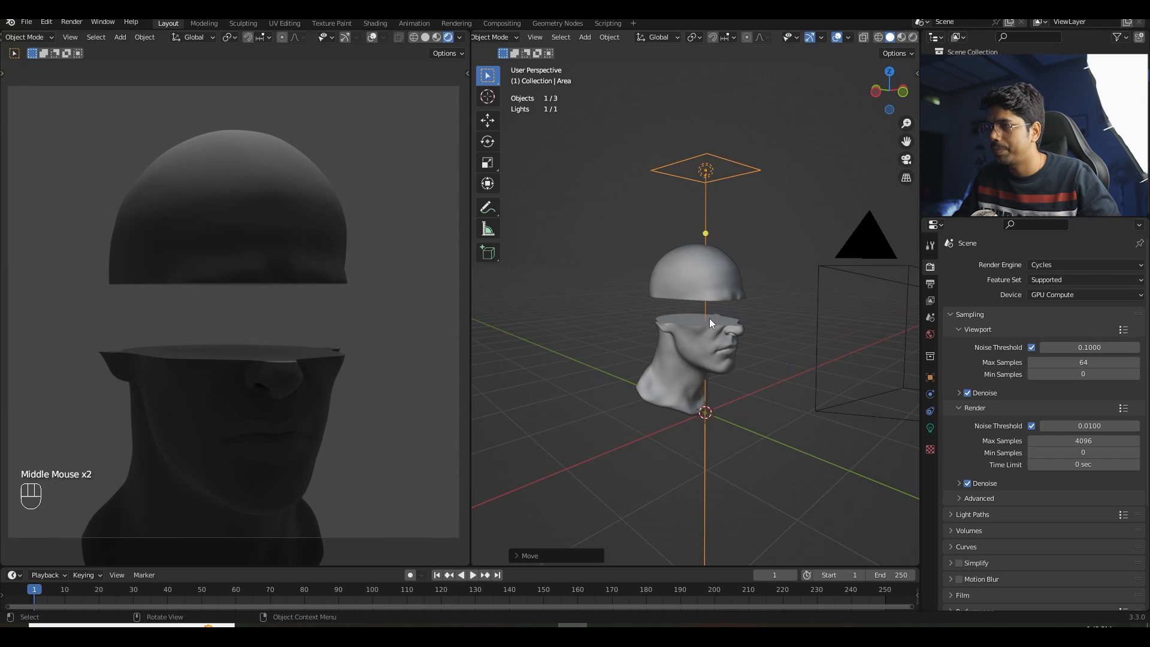
key("KP_1")
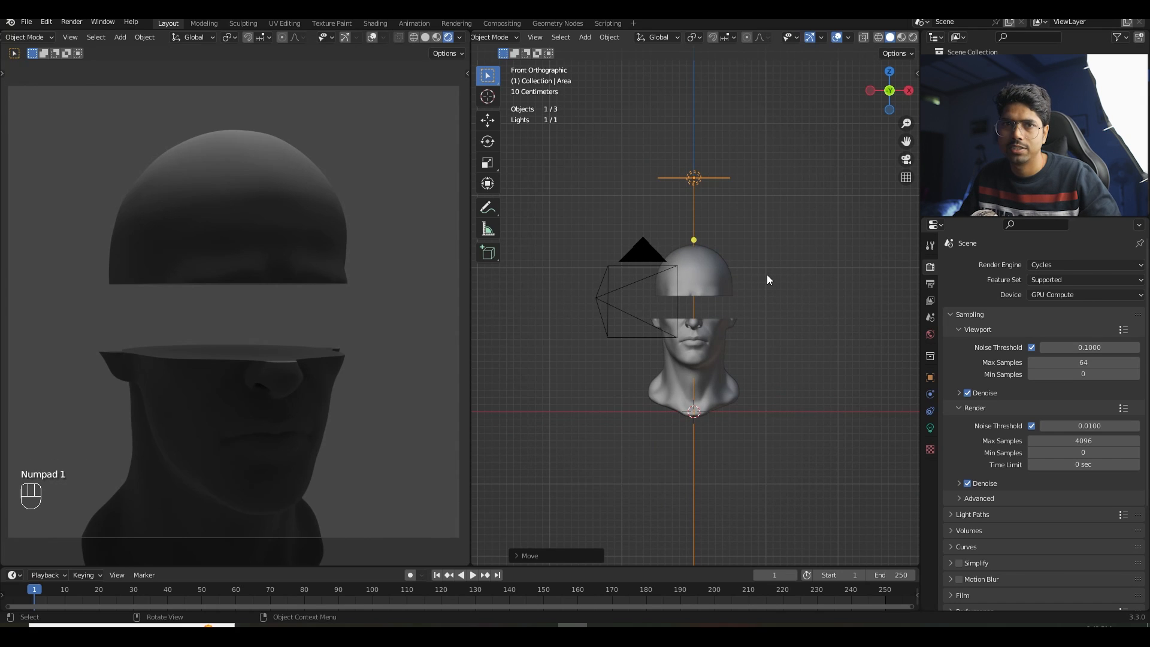
key("shift")
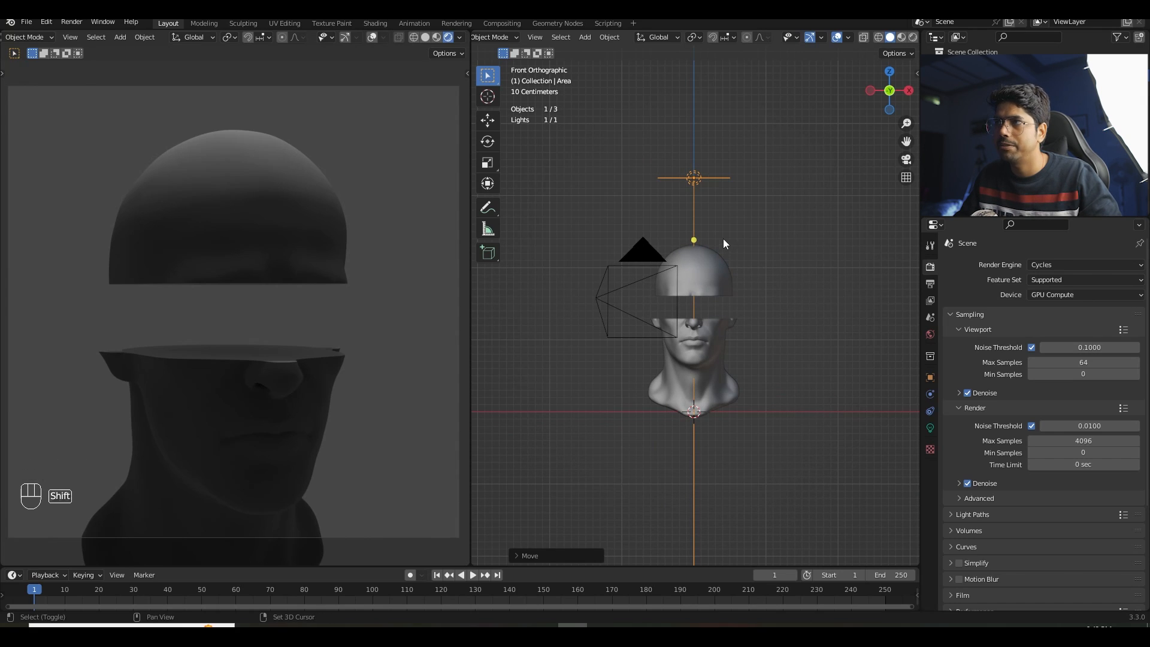
key("shift+d")
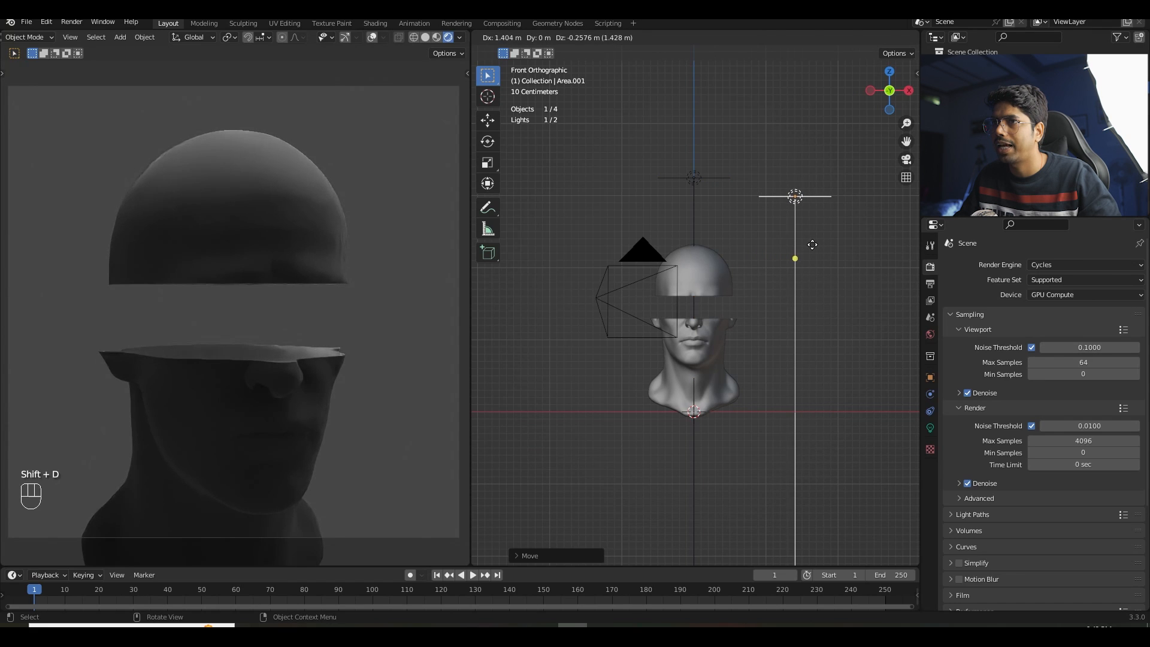
left_click(832, 270)
key("r")
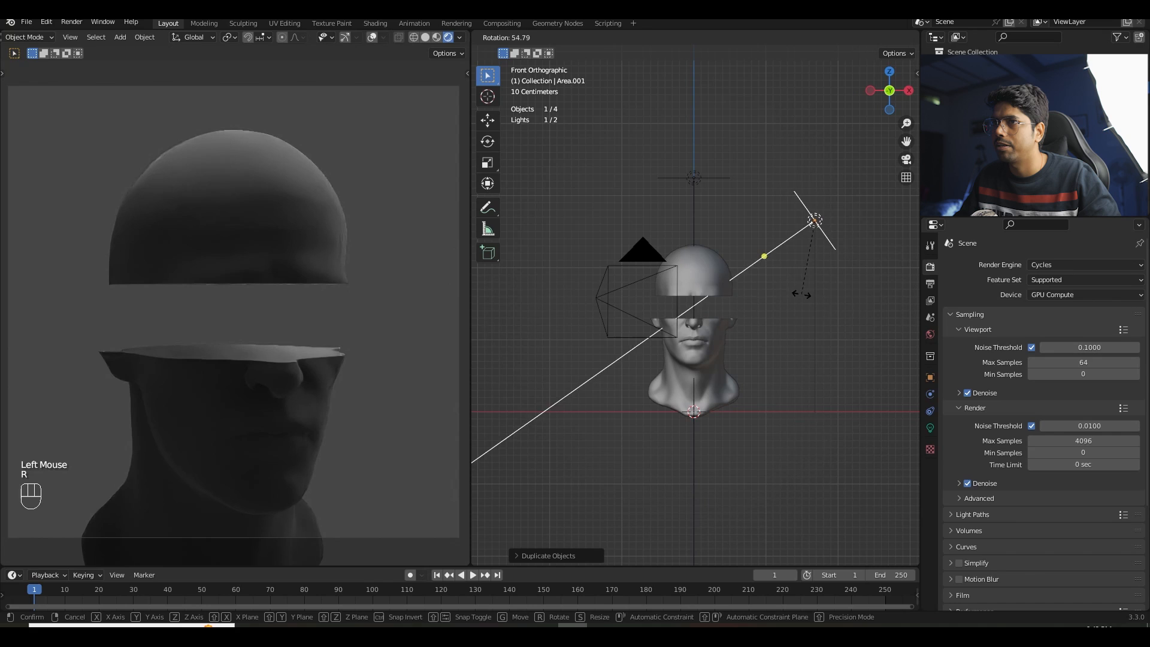
left_click(794, 295)
- In top view, bring the duplicated light forward of the face and rotate it to aim at the head
key("KP_7")
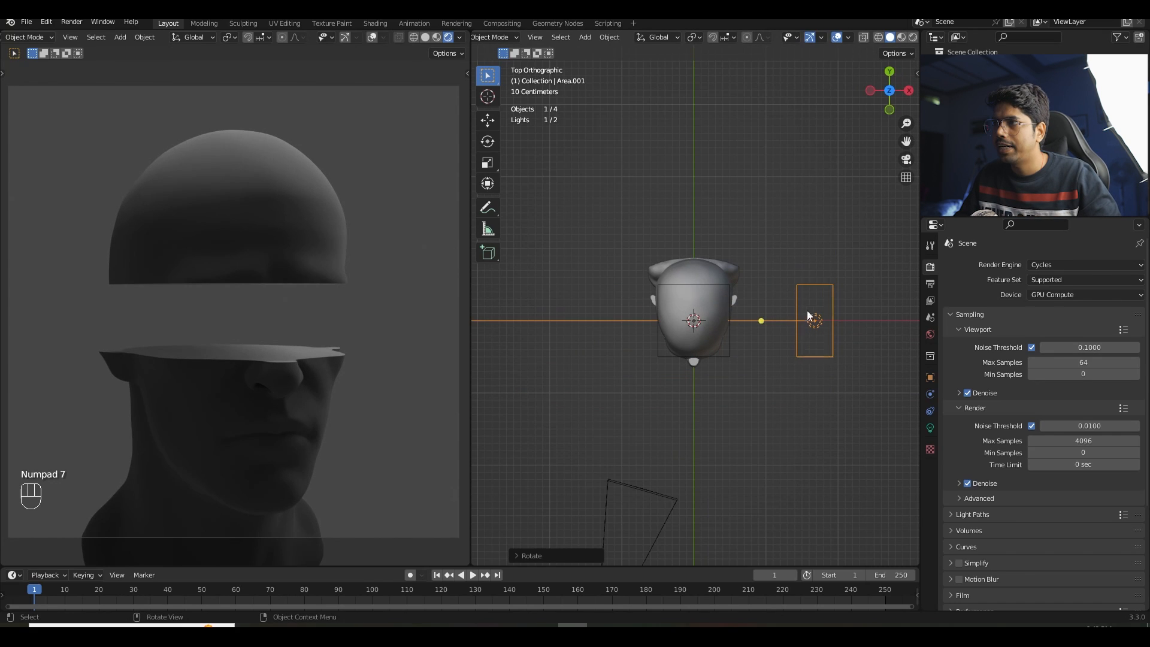
key("g")
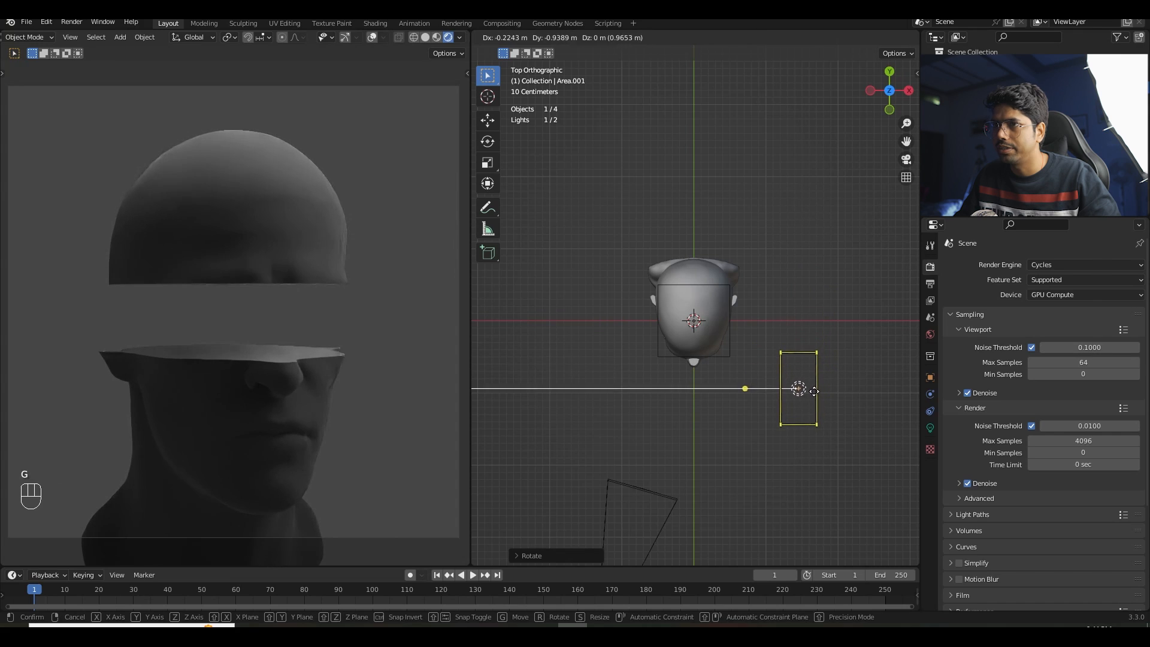
left_click(813, 393)
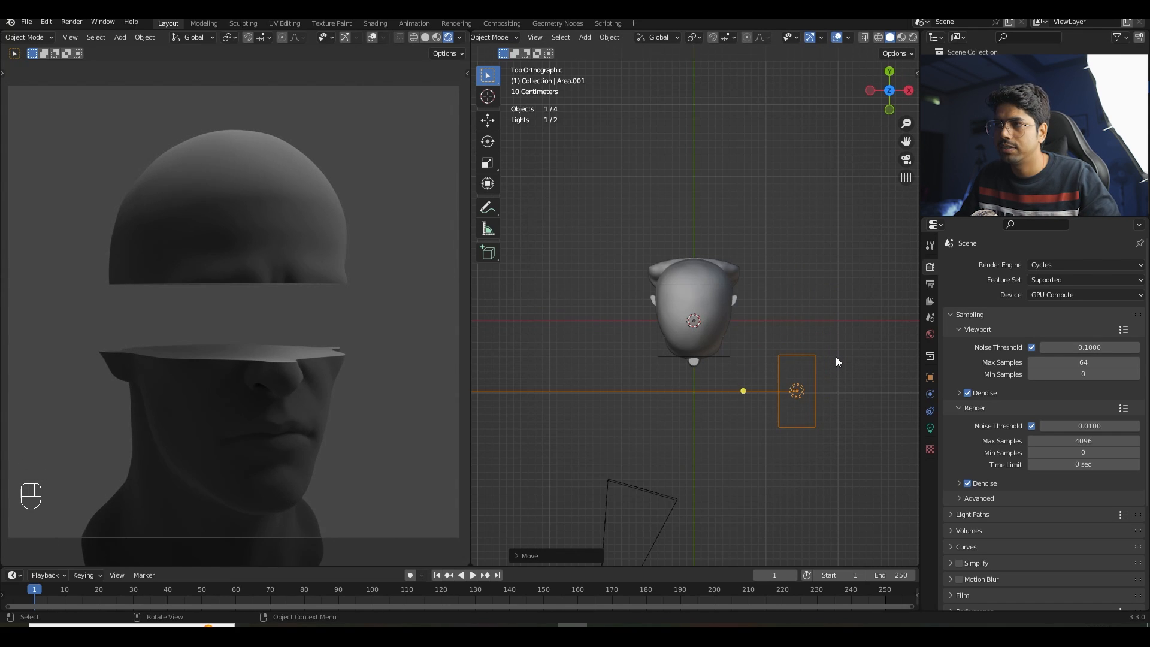
key("r")
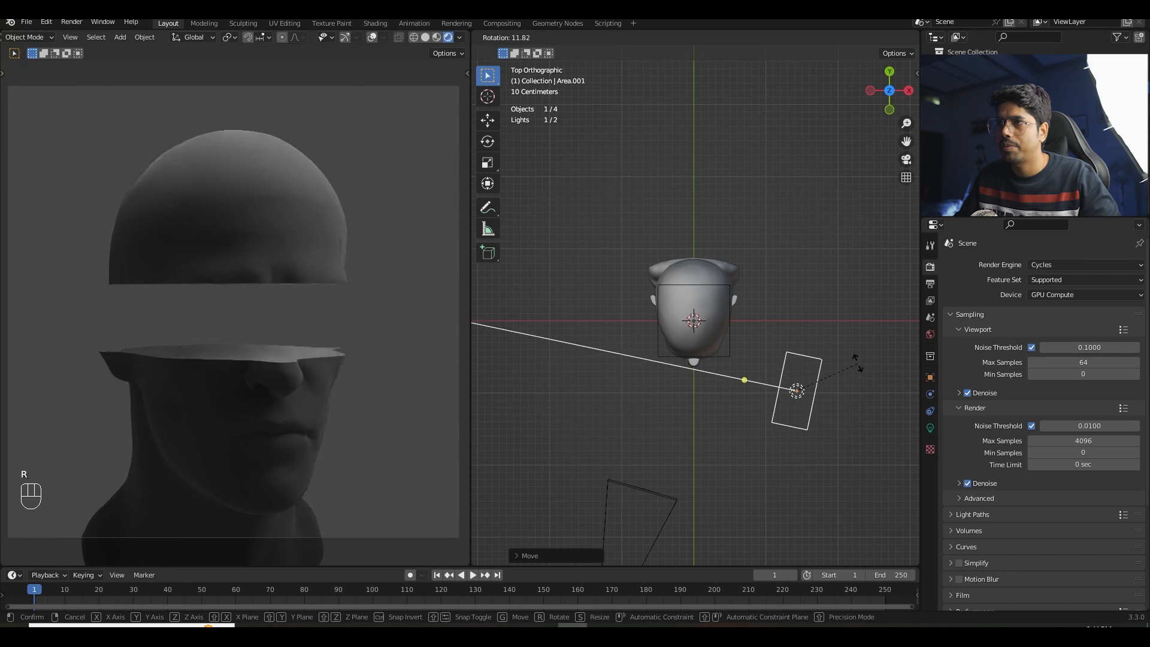
left_click(857, 378)
key("g")
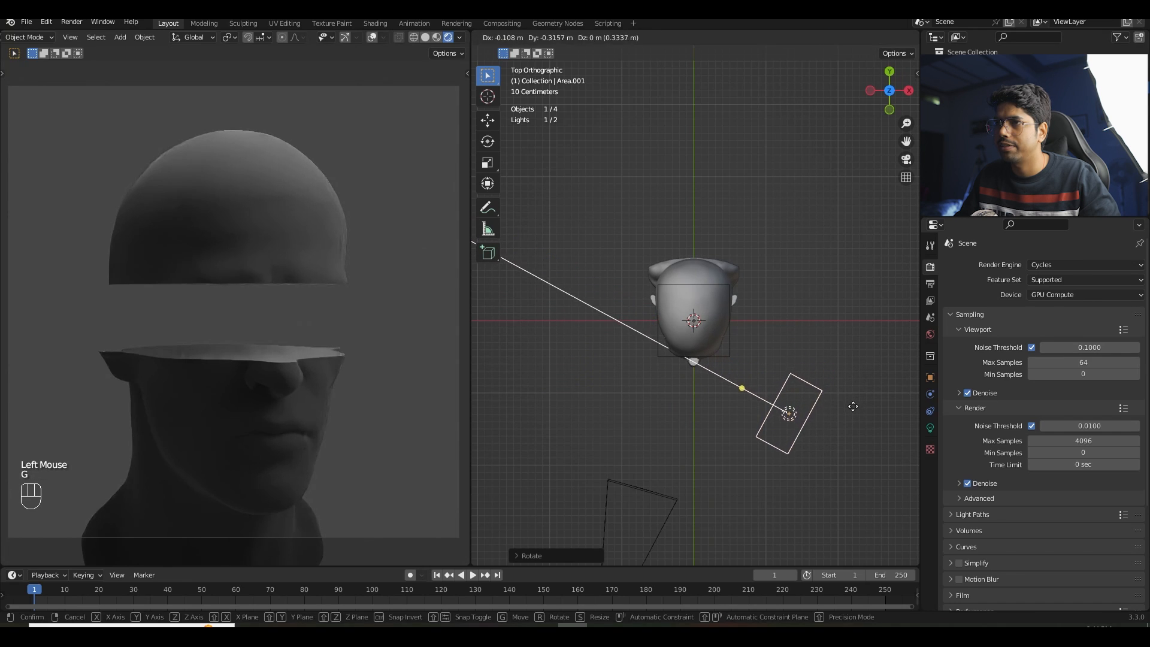
left_click(853, 408)
- In right side view, lower the front-side area light about 0.64 m and shift it about 0.12 m further forward
middle_click_drag(857, 402, 832, 300)
key("KP_1")
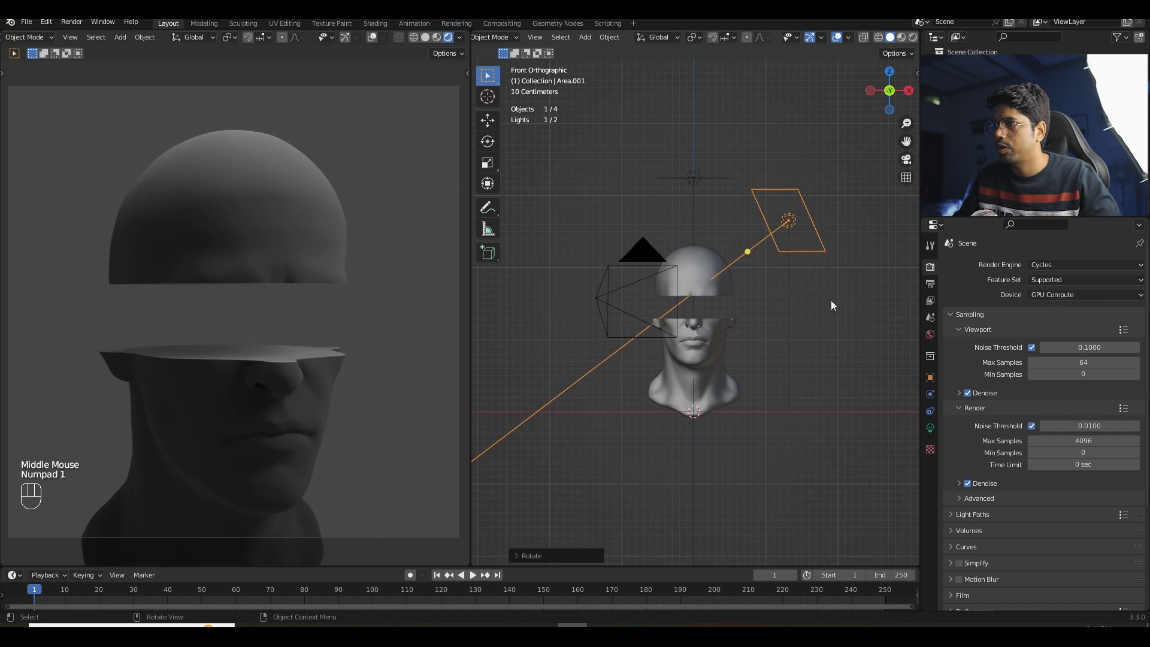
key("KP_3")
key("g")
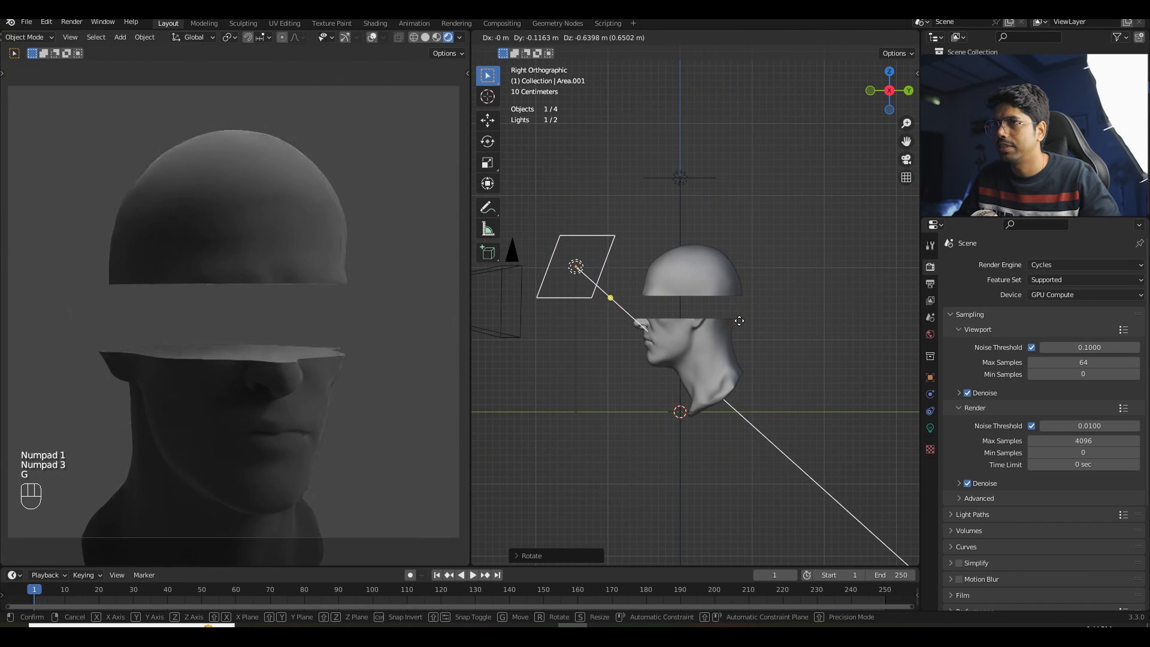
left_click(739, 321)
middle_click_drag(740, 321, 866, 286)
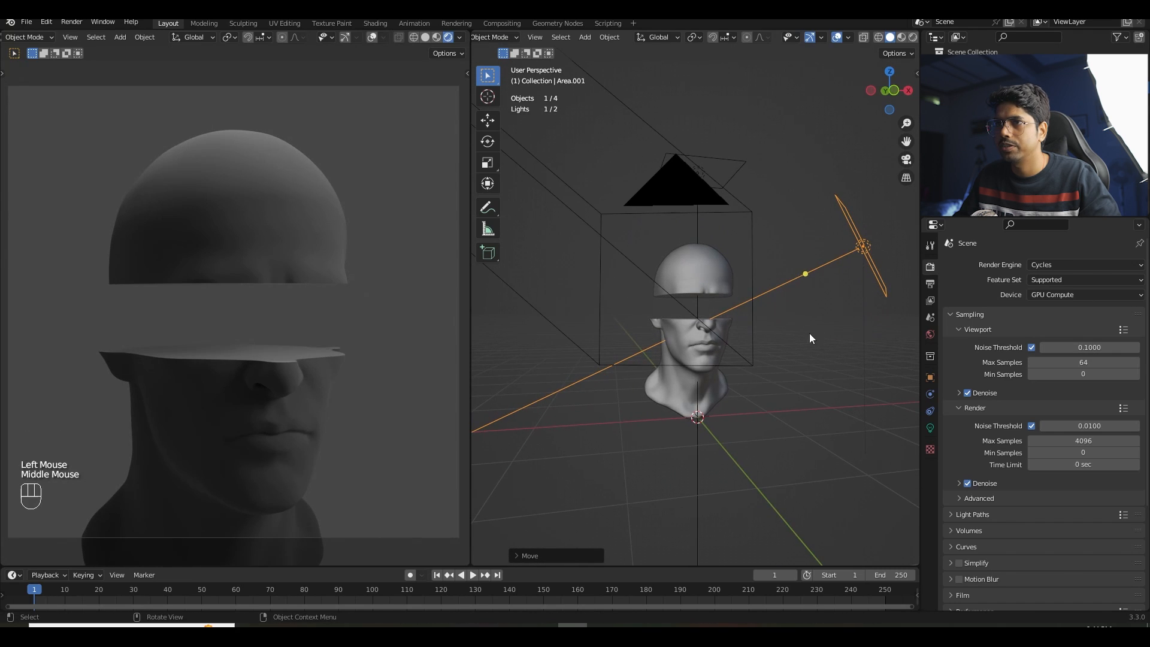
- Set the front-side area light's power to 50 W
left_click(931, 428)
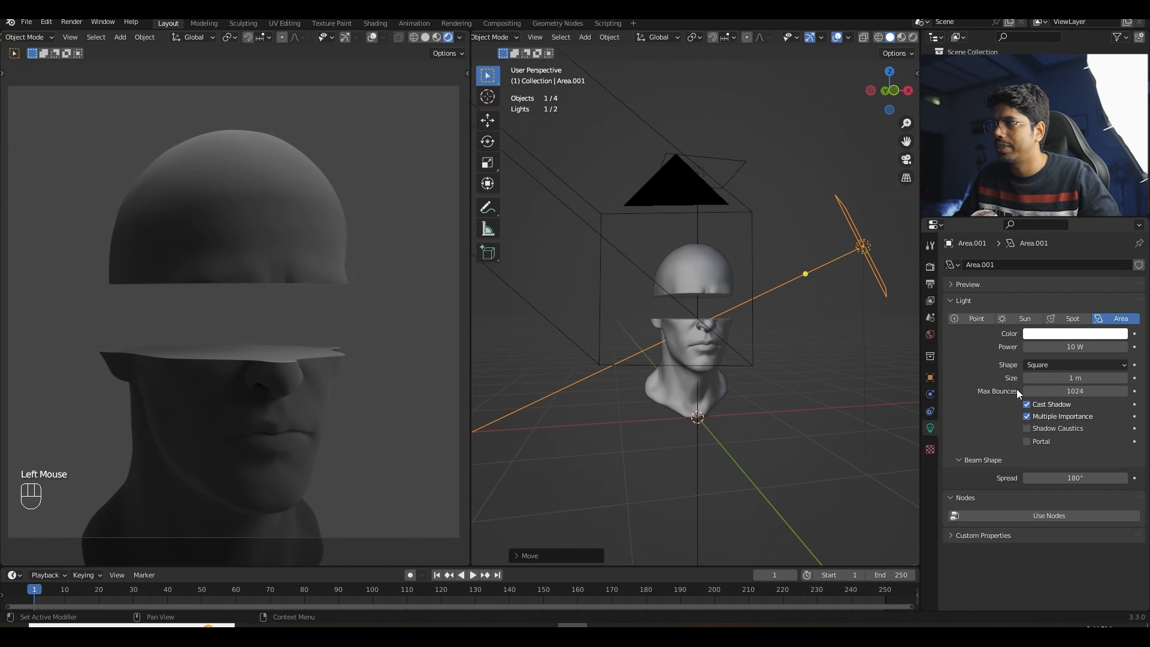
left_click(1068, 348)
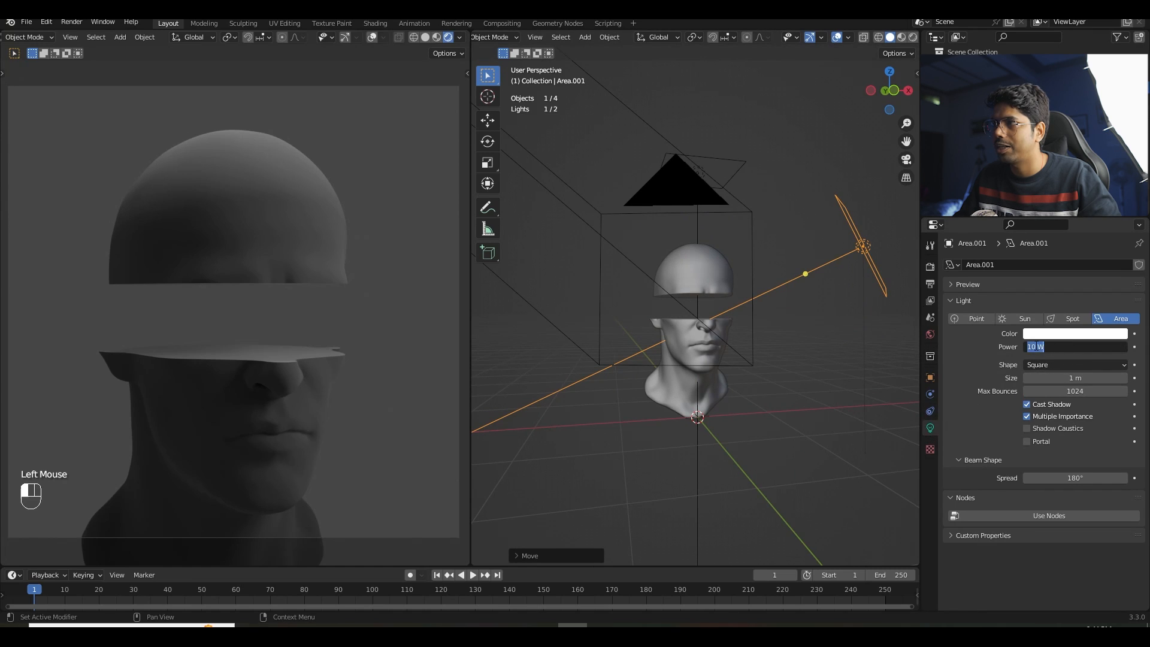
left_click_drag(1032, 346, 1013, 346)
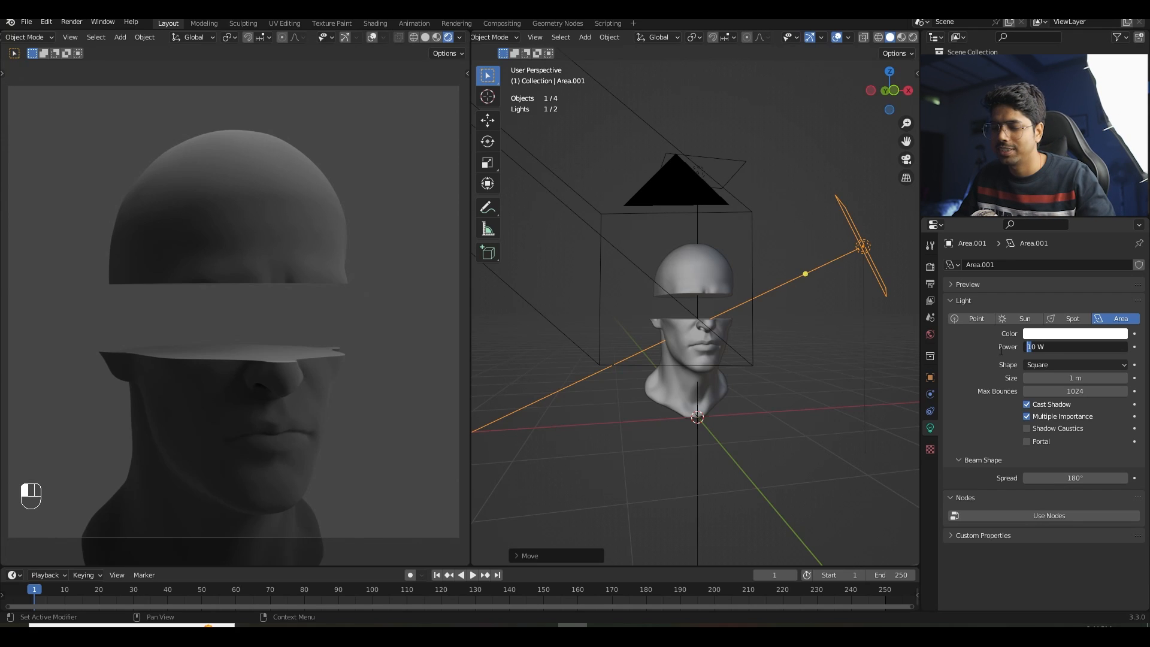
type("5")
key("Return")
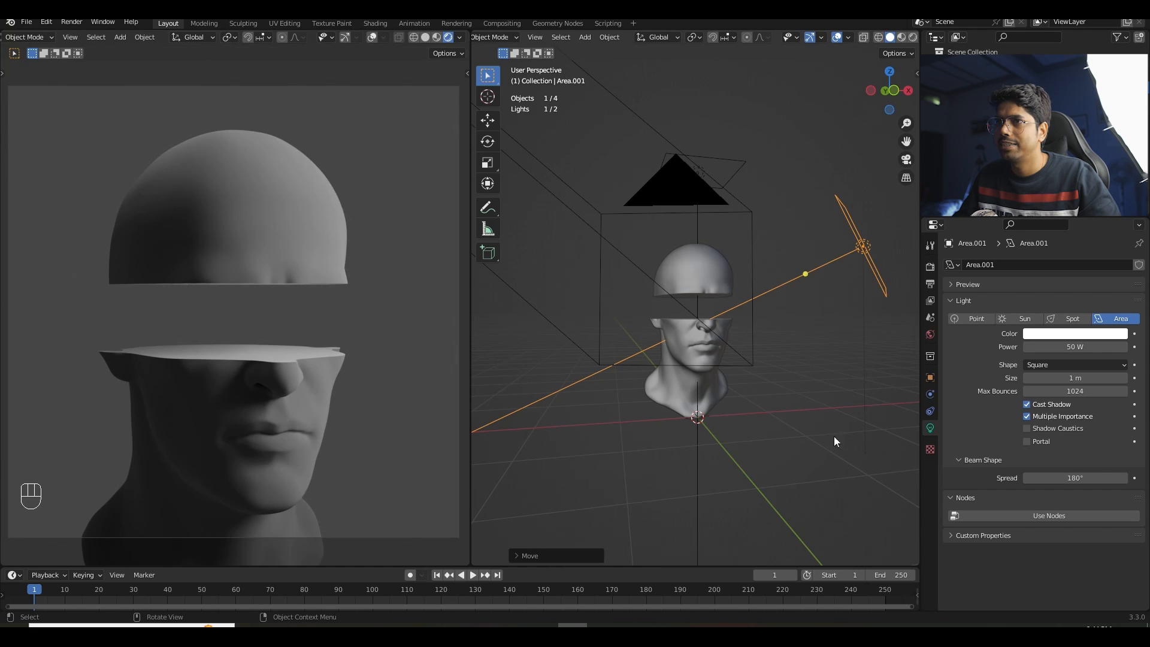
- In top view, duplicate the front-side area light and place the copy diagonally opposite, behind the head's right side
middle_click_drag(813, 422, 845, 357)
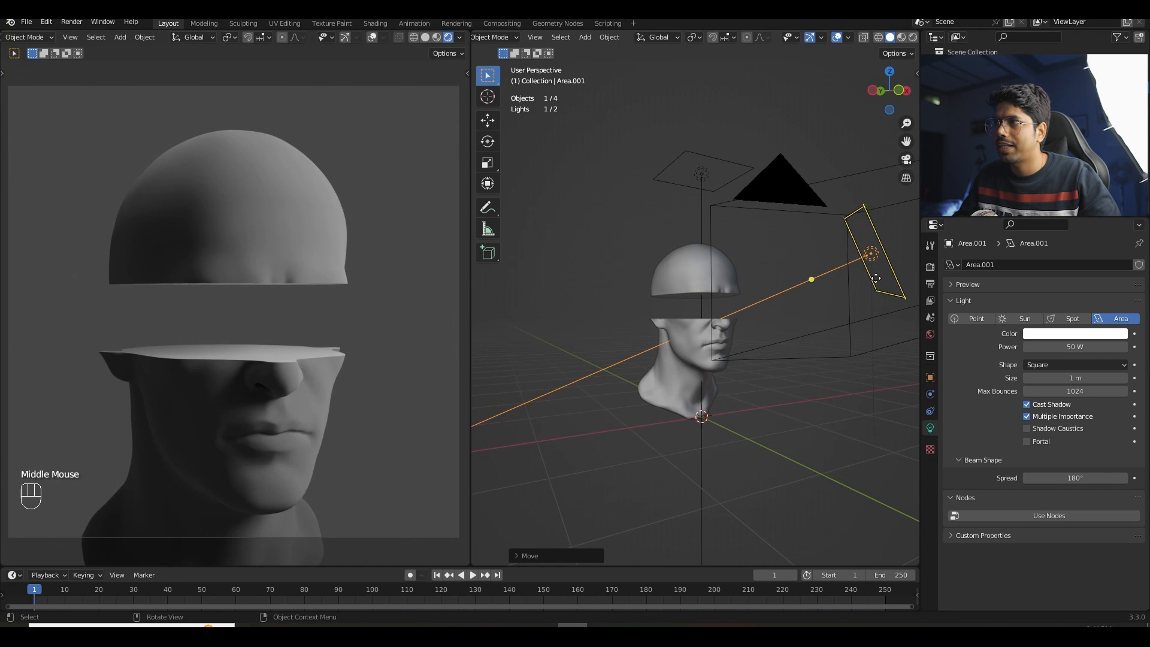
middle_click_drag(876, 278, 863, 300, "shift")
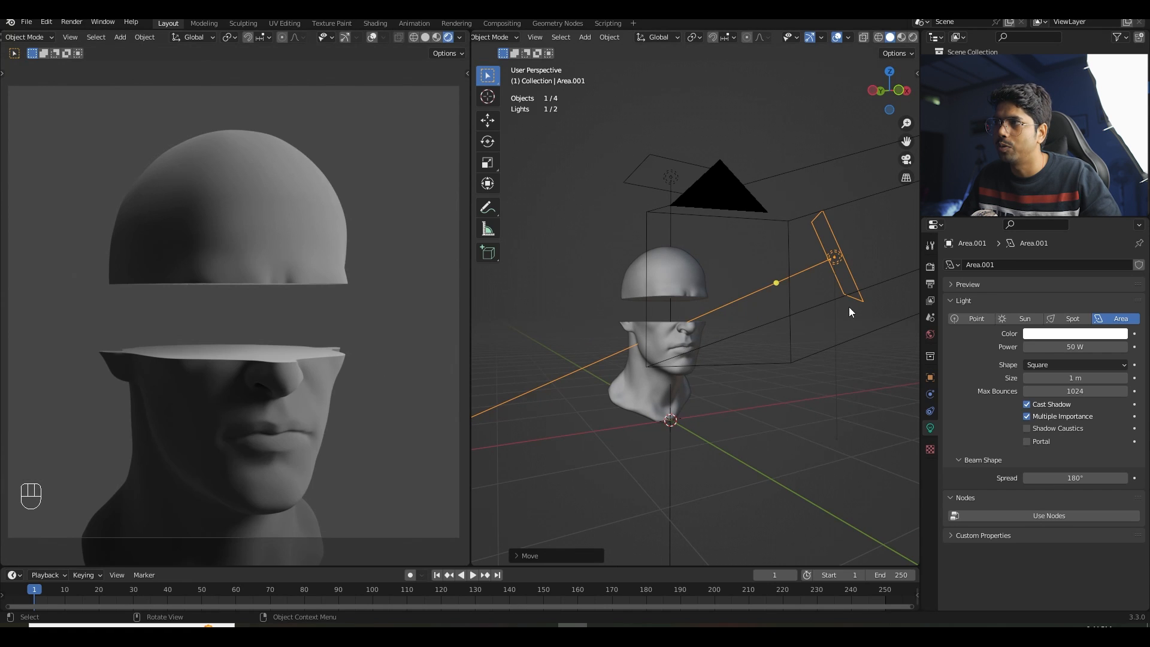
middle_click_drag(855, 326, 798, 281, "shift")
key("KP_7")
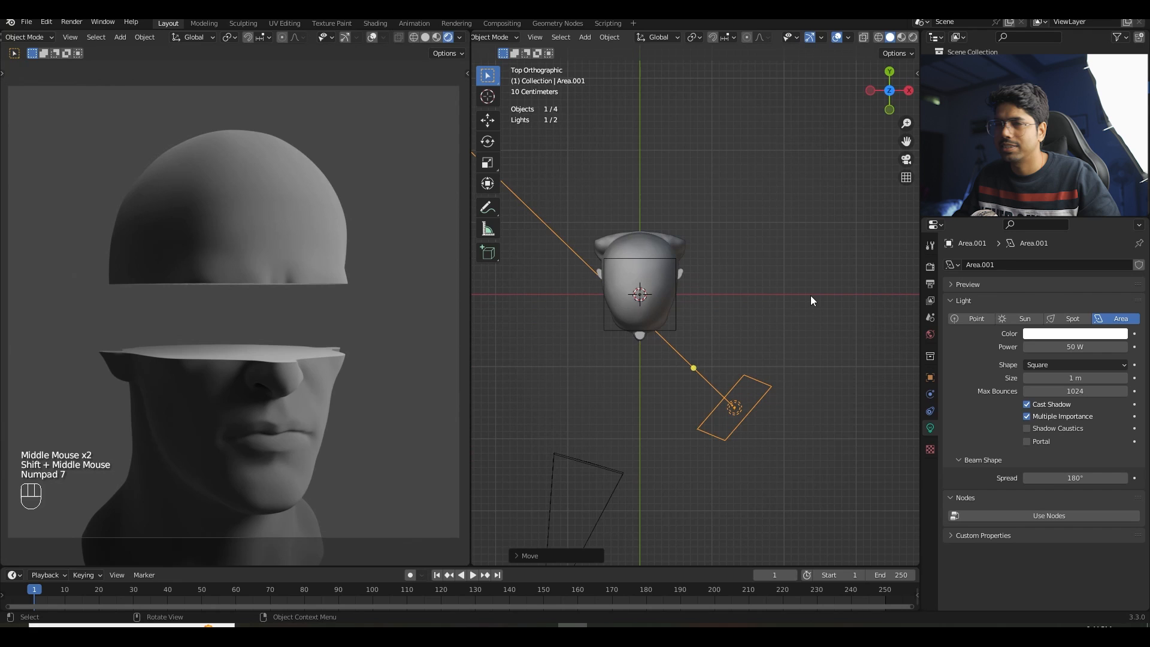
middle_click_drag(780, 325, 805, 362, "shift")
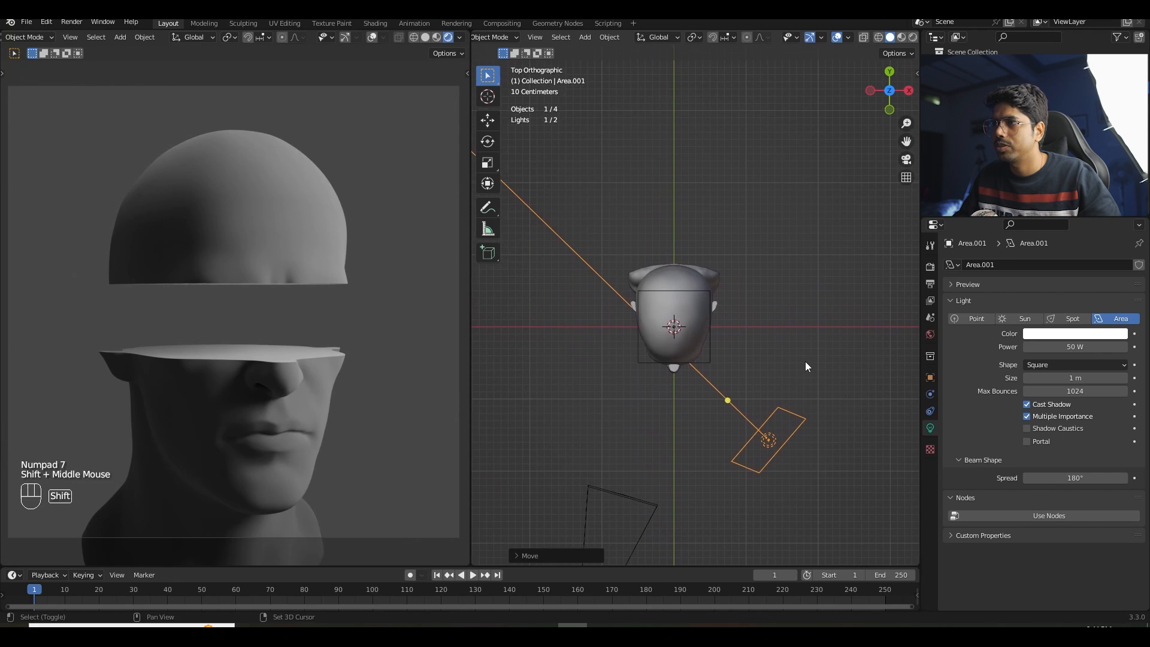
key("shift+d")
left_click(648, 158)
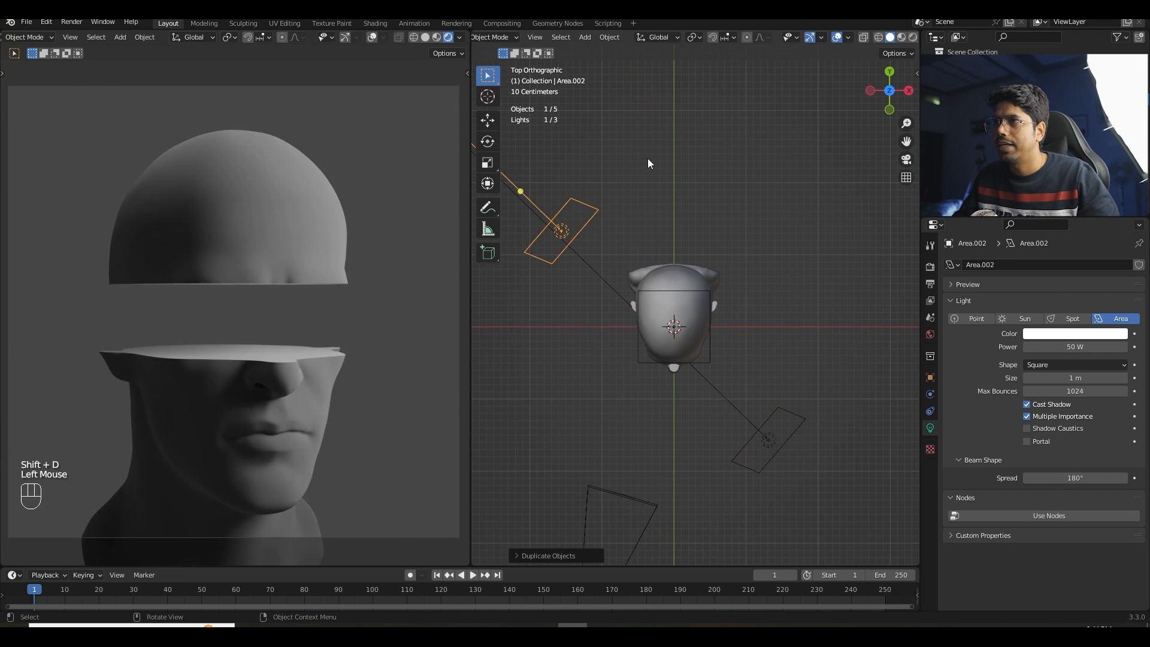
- Rotate the rear area light about 180° to face the head, then fine-tune its position and aim
key("r")
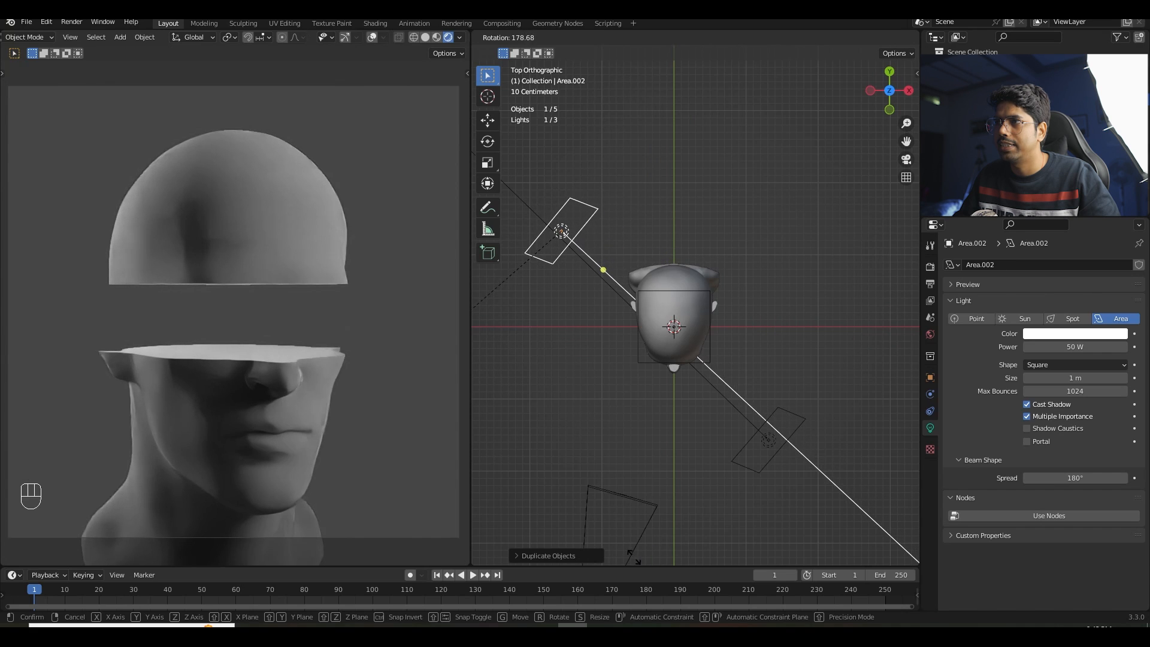
left_click(670, 530)
key("g")
left_click(665, 530)
key("r")
left_click(756, 483)
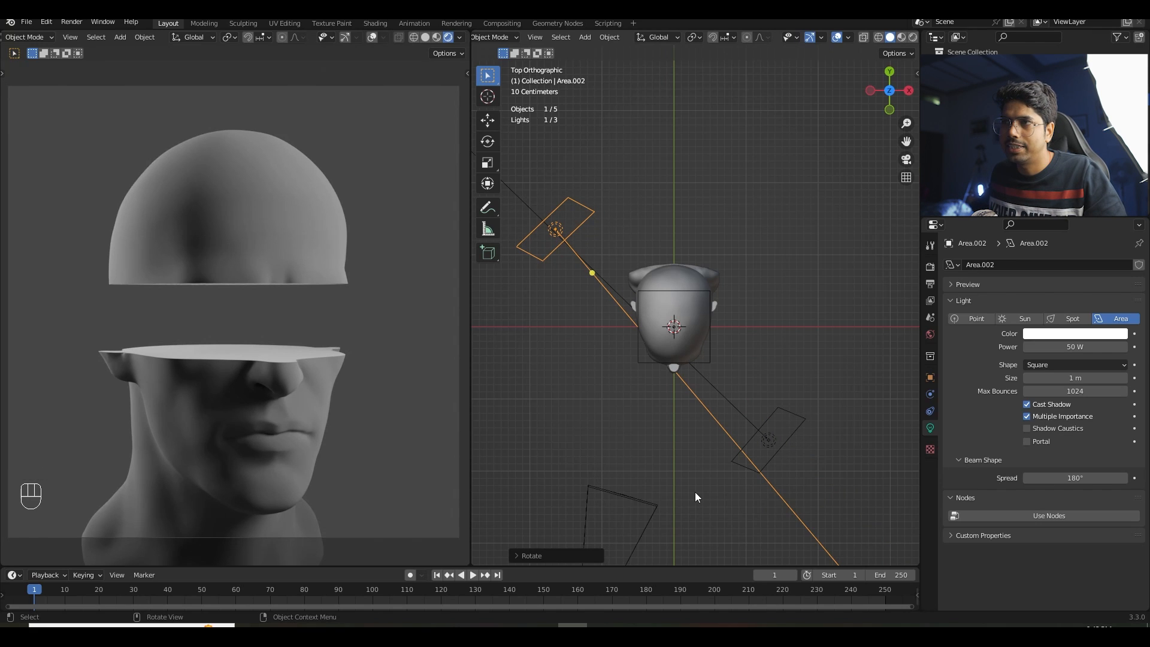
key("r")
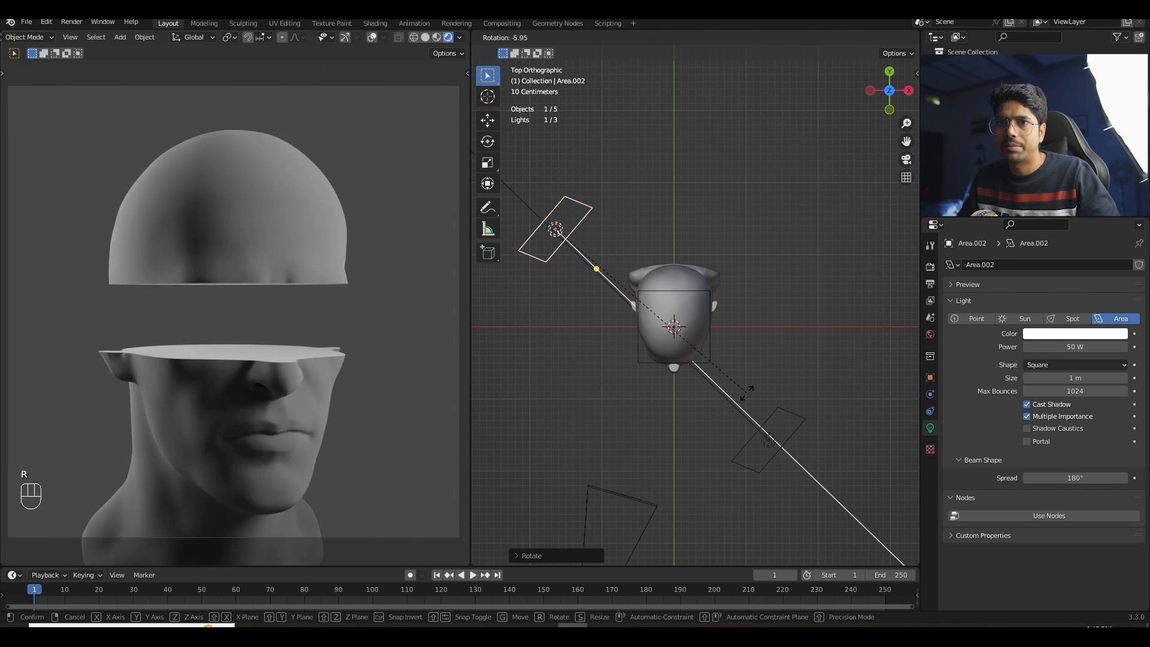
left_click(744, 406)
- Try a size of 0.25 m and a power of 150 W on the rear area light
double_click(1075, 378)
type("0.25")
key("Return")
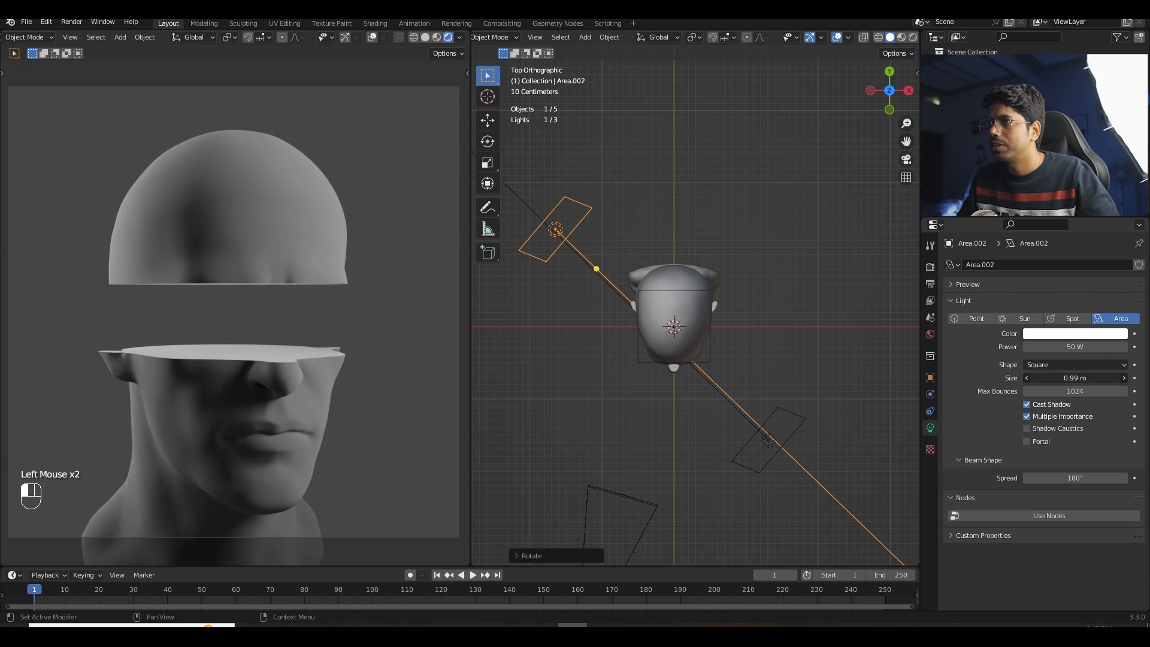
left_click(1081, 349)
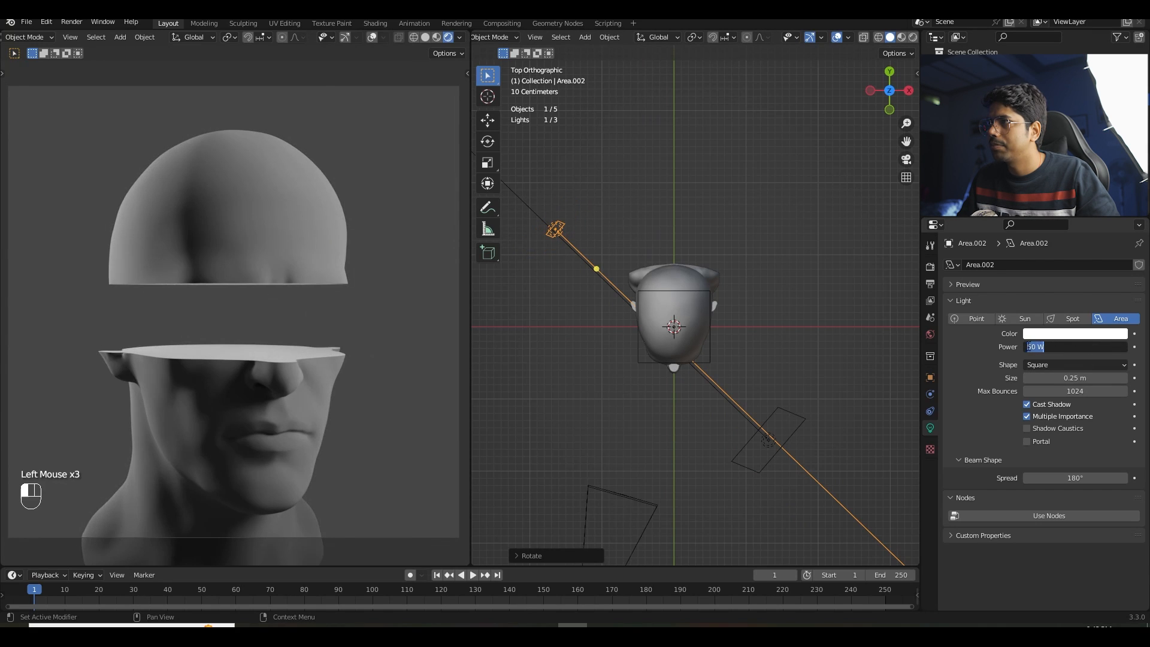
type("1")
key("Return")
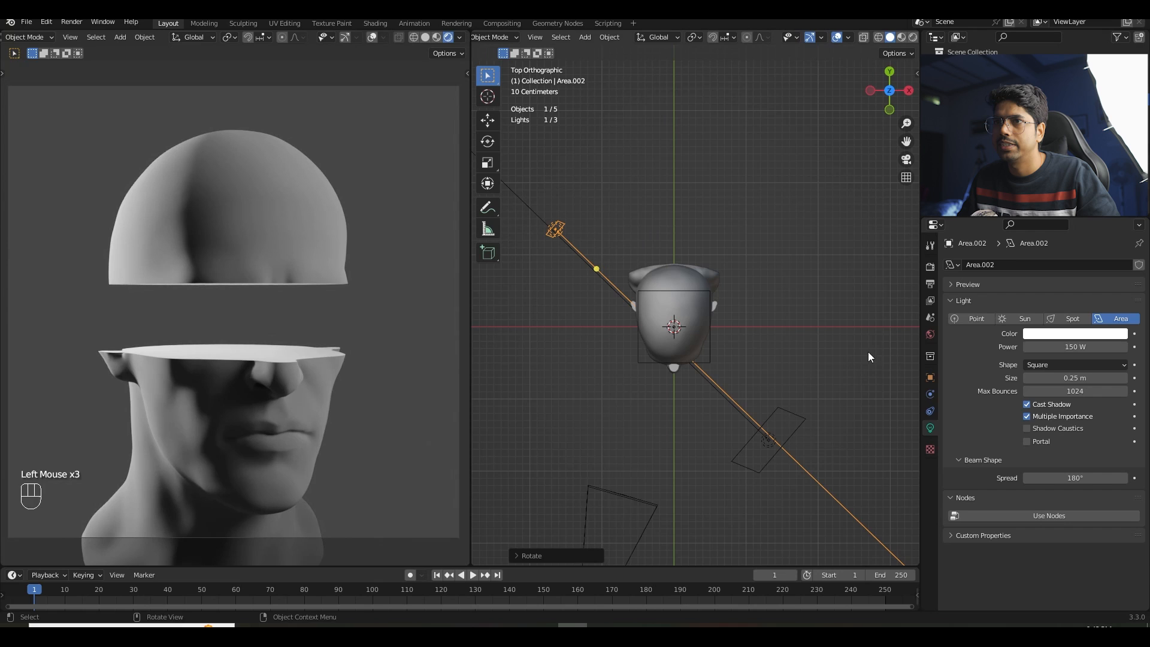
- Set the rear area light's power to 100 W and its size to 1 m
left_click(1063, 346)
type("100")
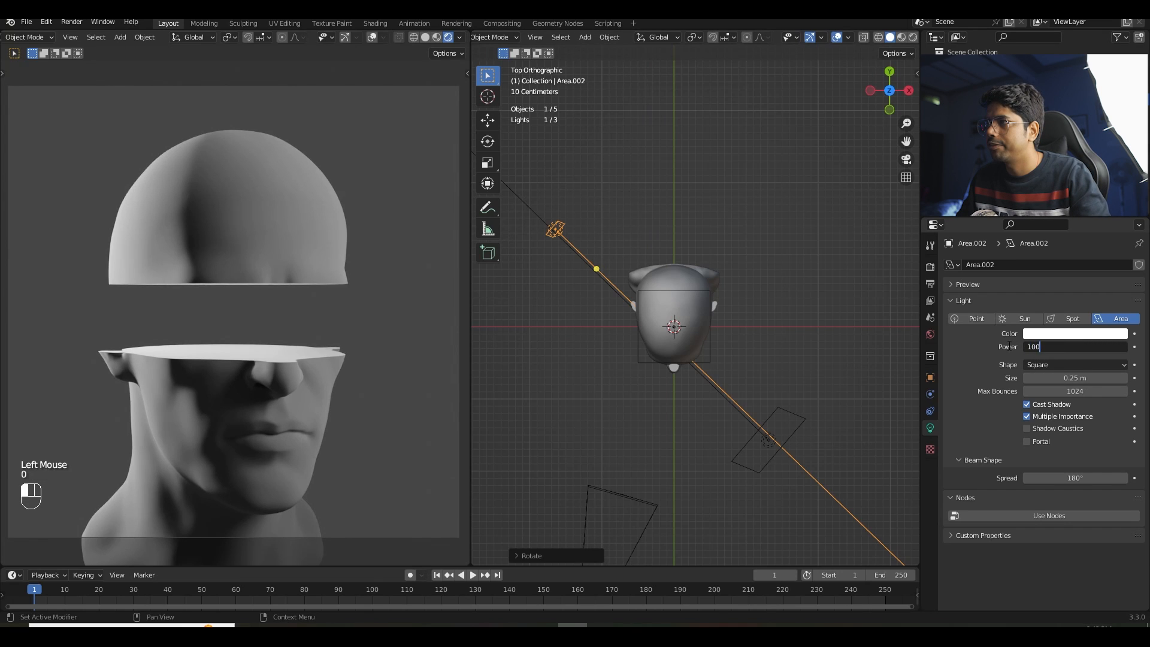
key("Return")
mouse_move(687, 279)
middle_mouse_down()
mouse_move(831, 357)
mouse_move(643, 245)
mouse_move(641, 270)
mouse_move(674, 271)
middle_mouse_up()
scroll(675, 271, "up", 2)
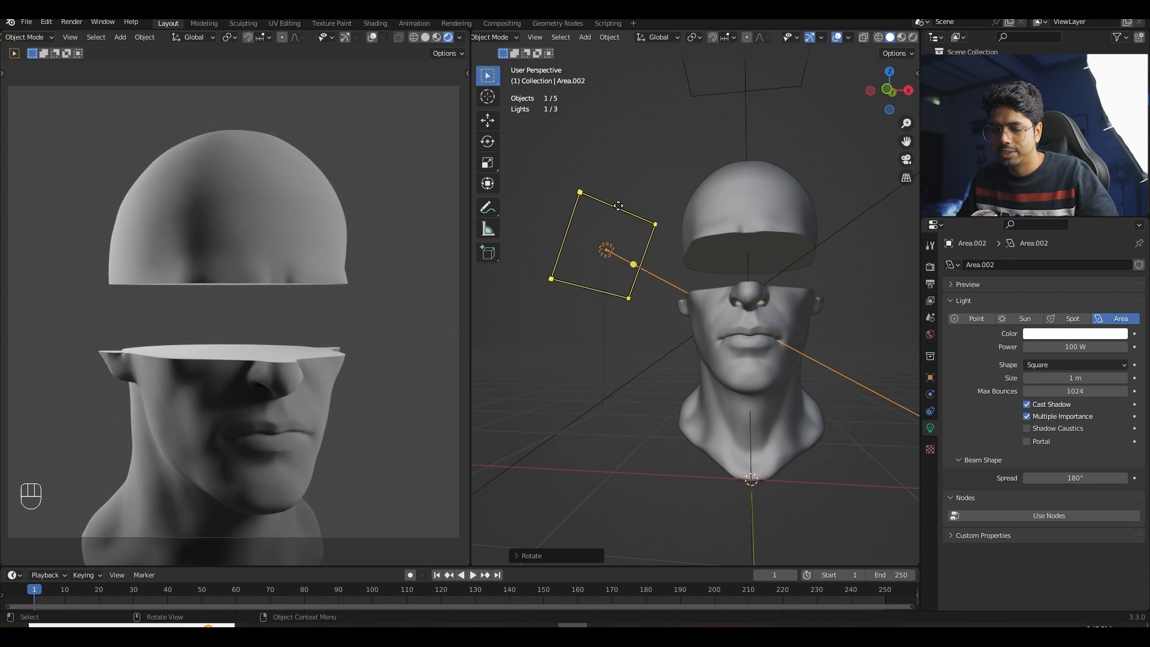
- Stretch the rear area light along its upright axis into a tall strip and save the file
left_click_drag(618, 205, 611, 322)
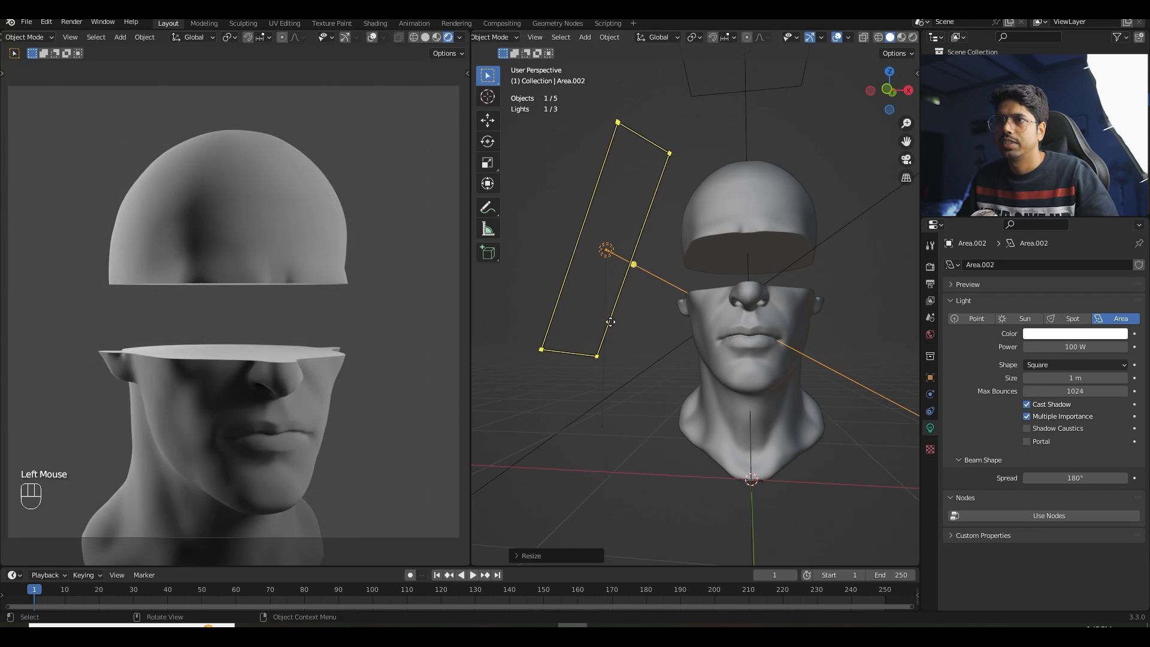
key("ctrl+s")
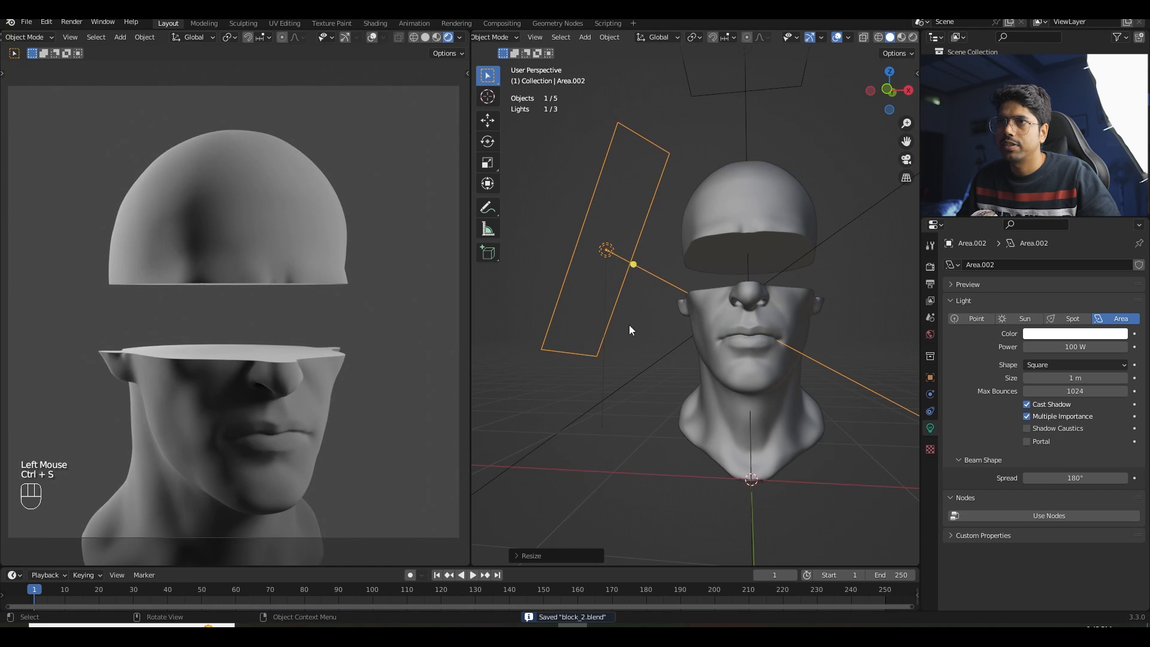
middle_click_drag(629, 330, 663, 314, "shift")
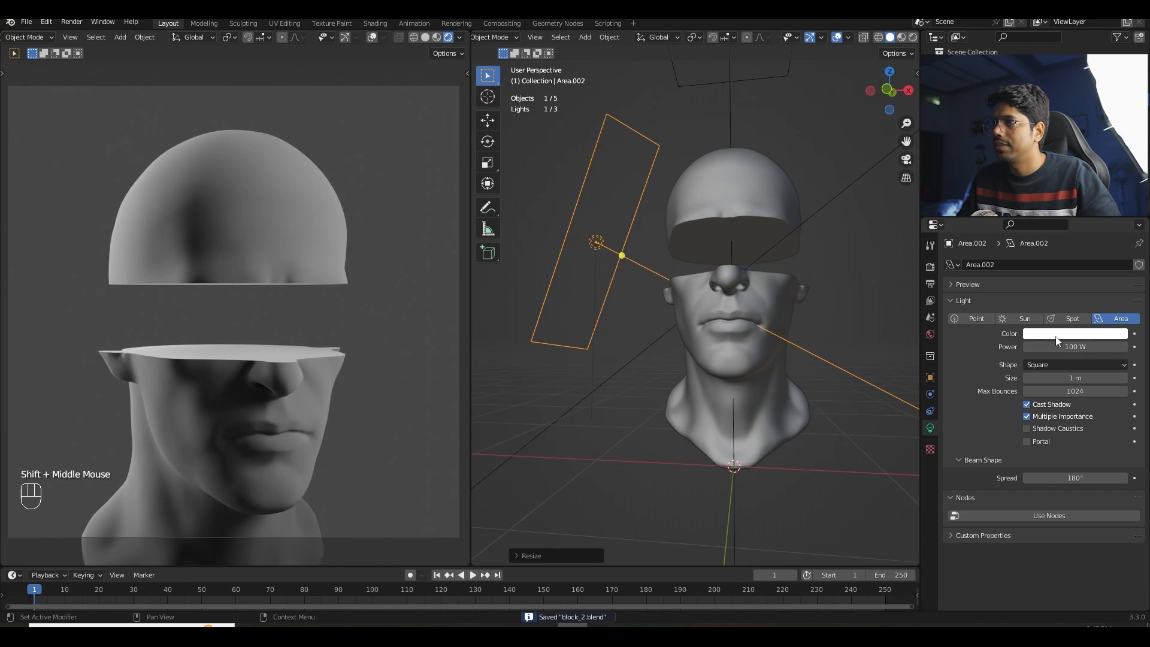
- In top view, reposition the rear area light relative to the head
key("KP_7")
scroll(861, 384, "down", 2)
middle_click_drag(860, 384, 863, 407, "shift")
key("g")
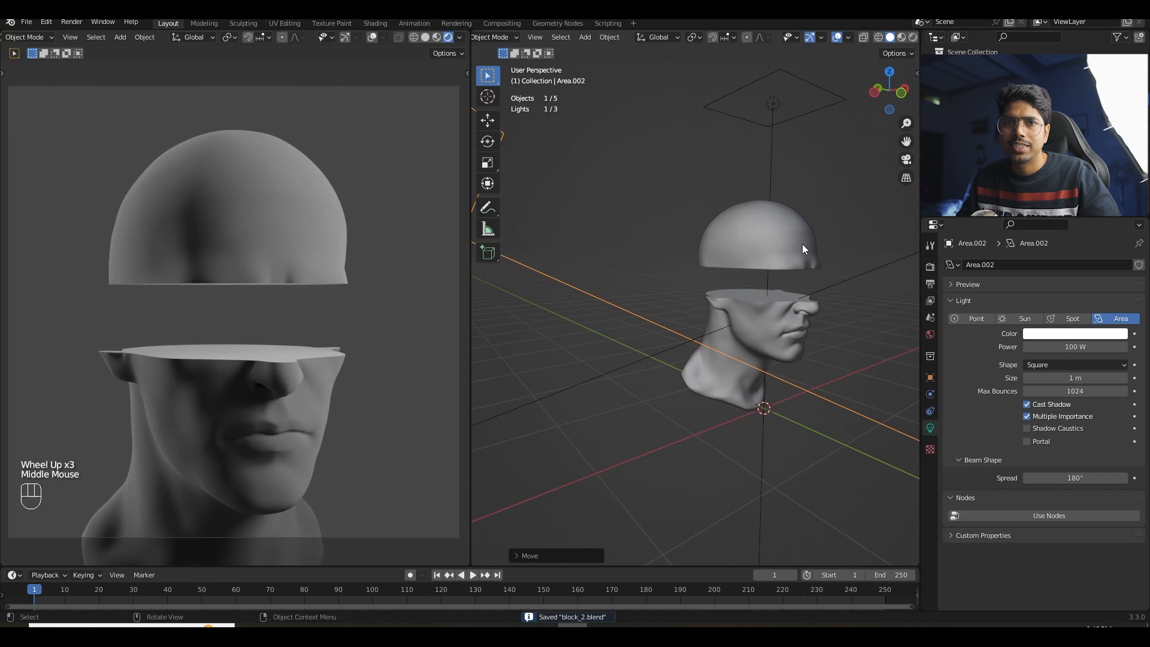
- Widen the working 3D viewport by narrowing the rendered view and the properties area beside it
middle_click_drag(810, 292, 768, 296, "shift")
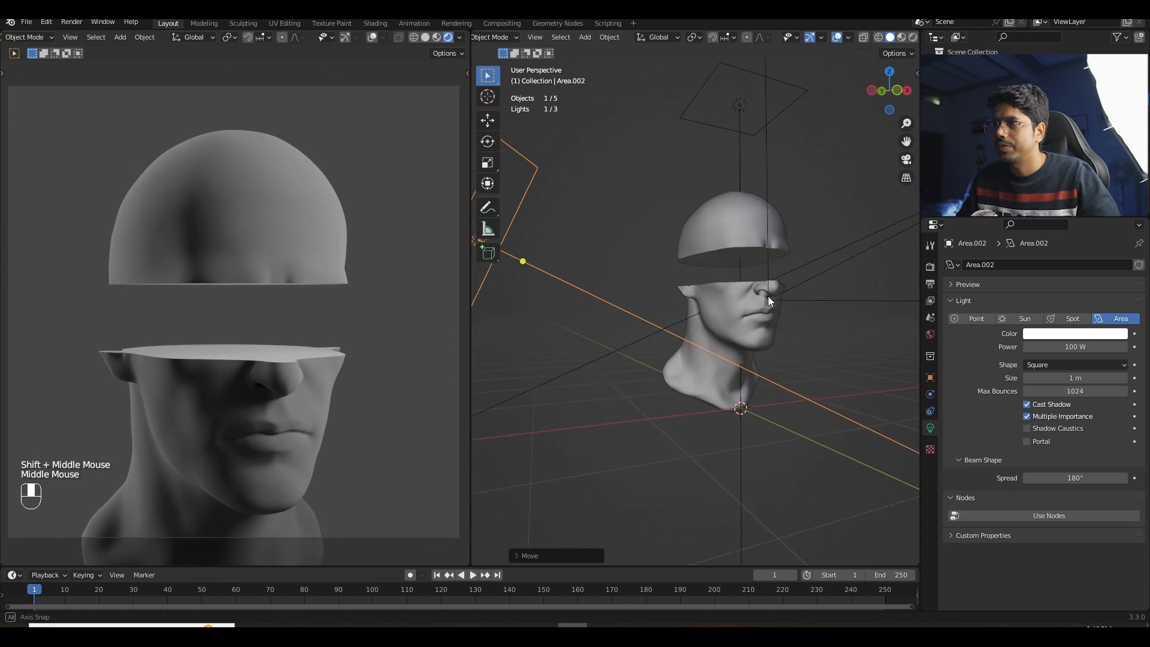
scroll(773, 302, "up", 2)
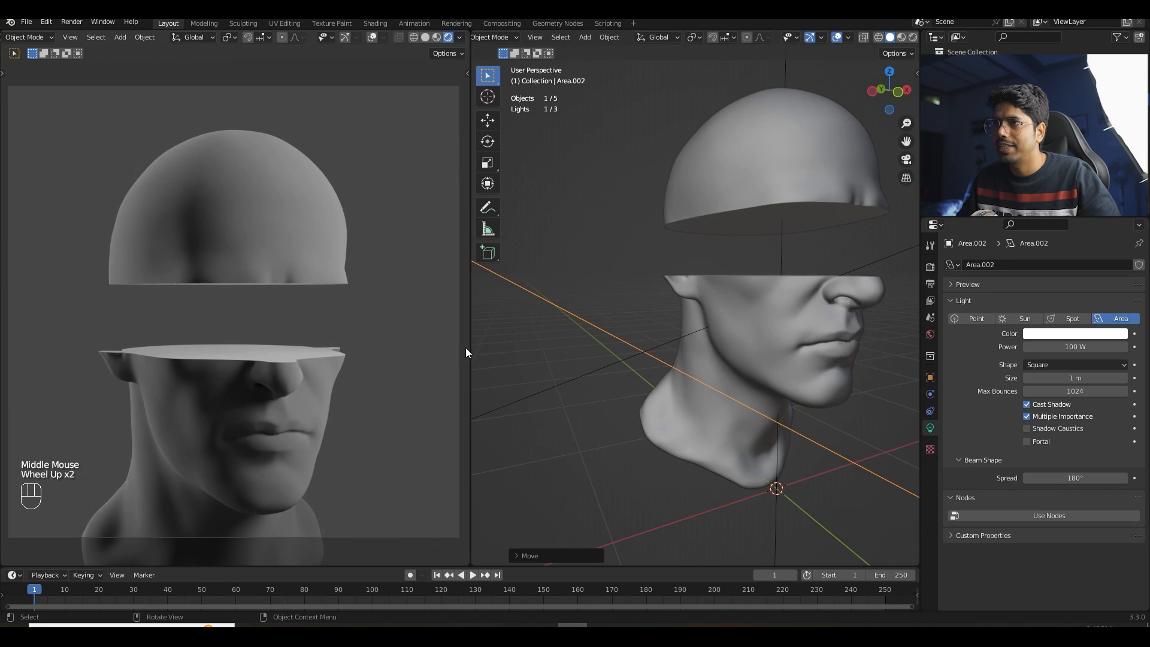
left_click_drag(468, 348, 455, 353)
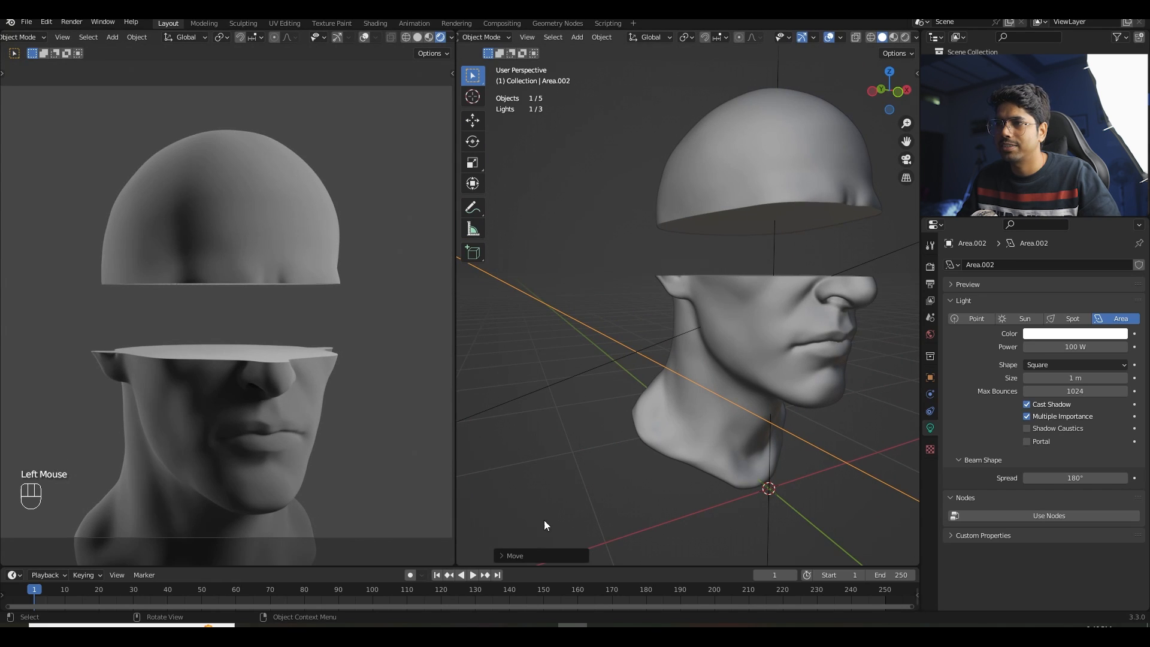
left_click_drag(920, 502, 968, 492)
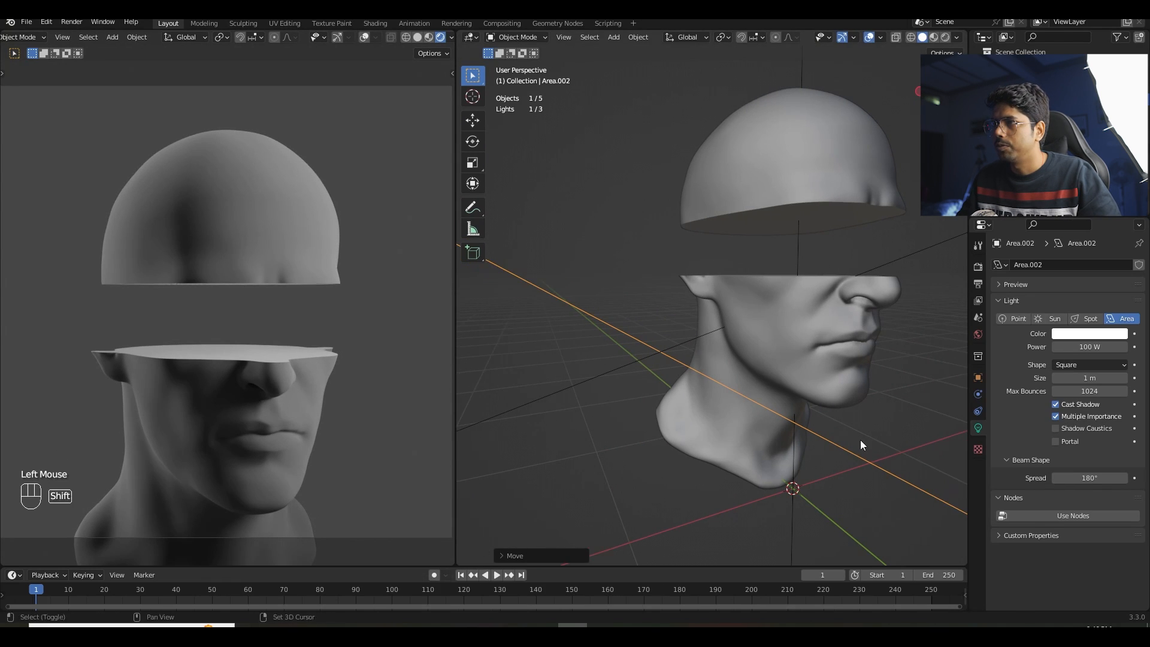
- Split the working 3D viewport horizontally, make the lower half a Shader Editor and hide its sidebar
middle_click_drag(860, 440, 783, 447, "shift")
scroll(779, 448, "down", 2)
middle_click(767, 452)
left_click_drag(458, 564, 486, 289)
left_click(479, 299)
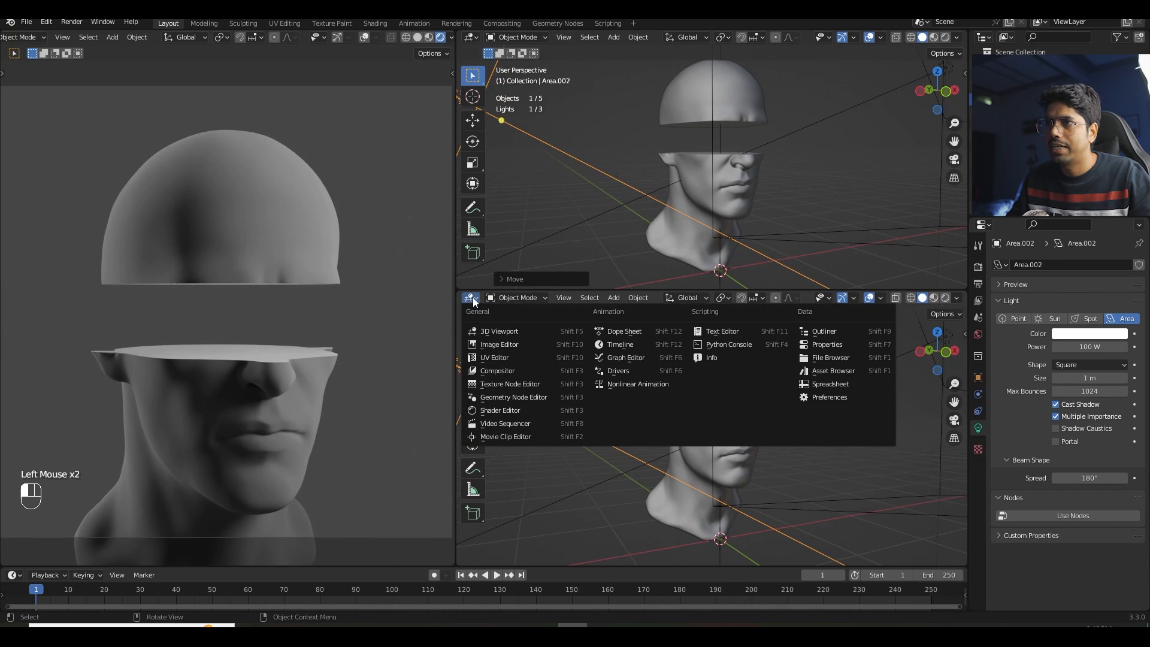
left_click(518, 413)
key("n")
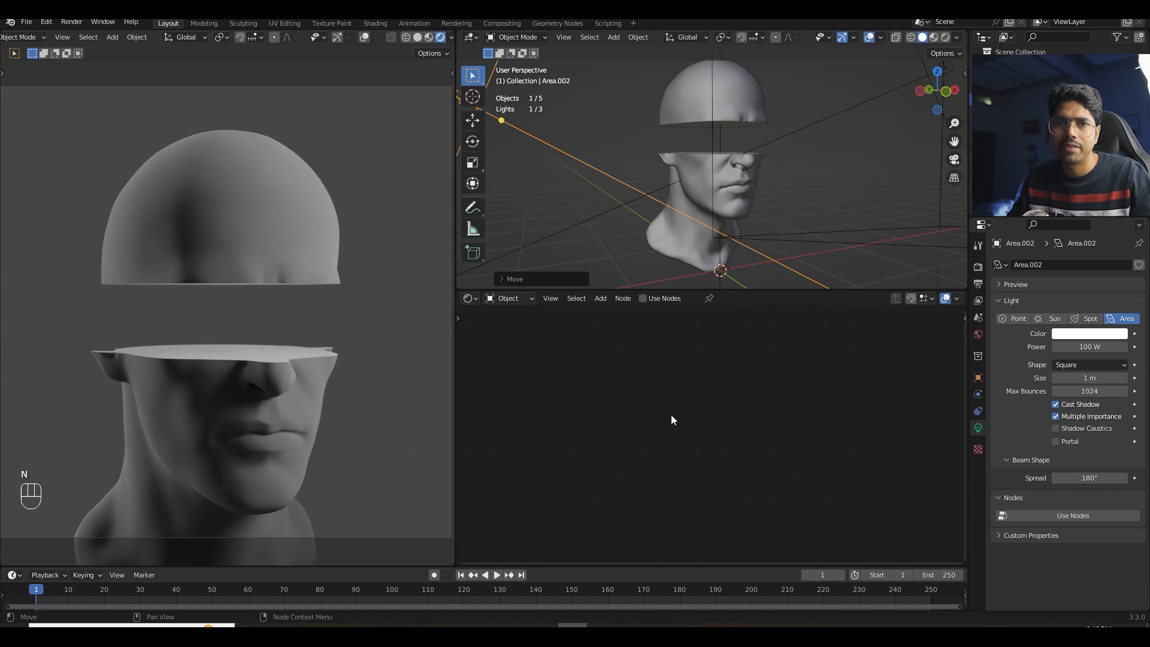
- Select the head, try a bluish Base Color on its material and return the color to neutral grey
left_click(718, 179)
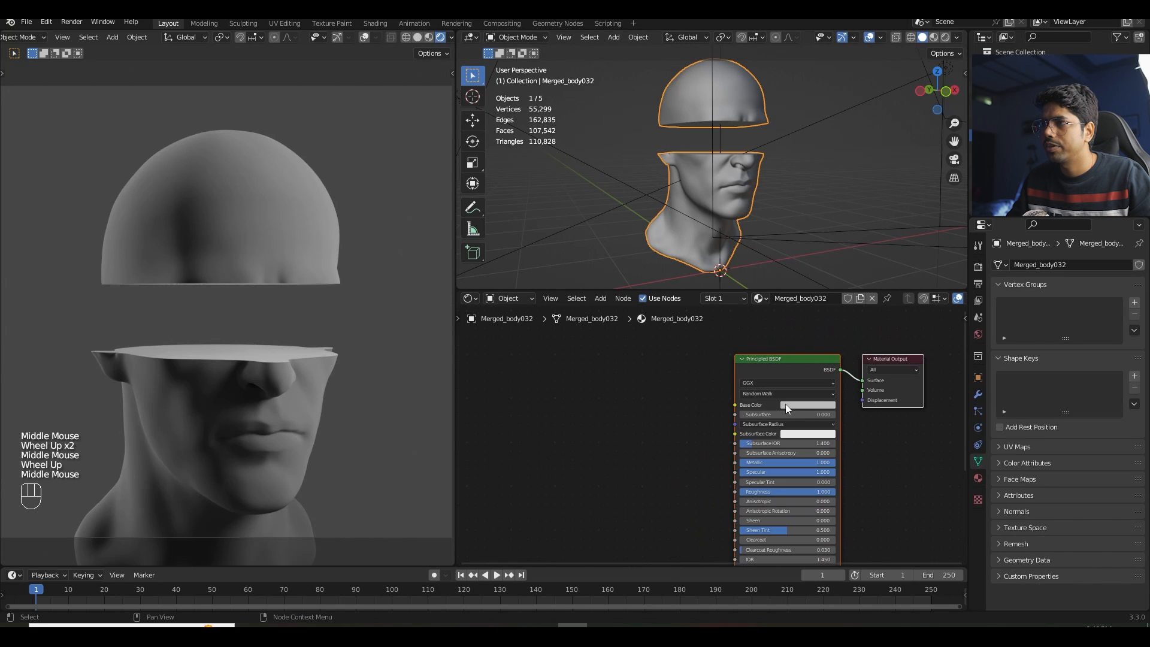
left_click(788, 405)
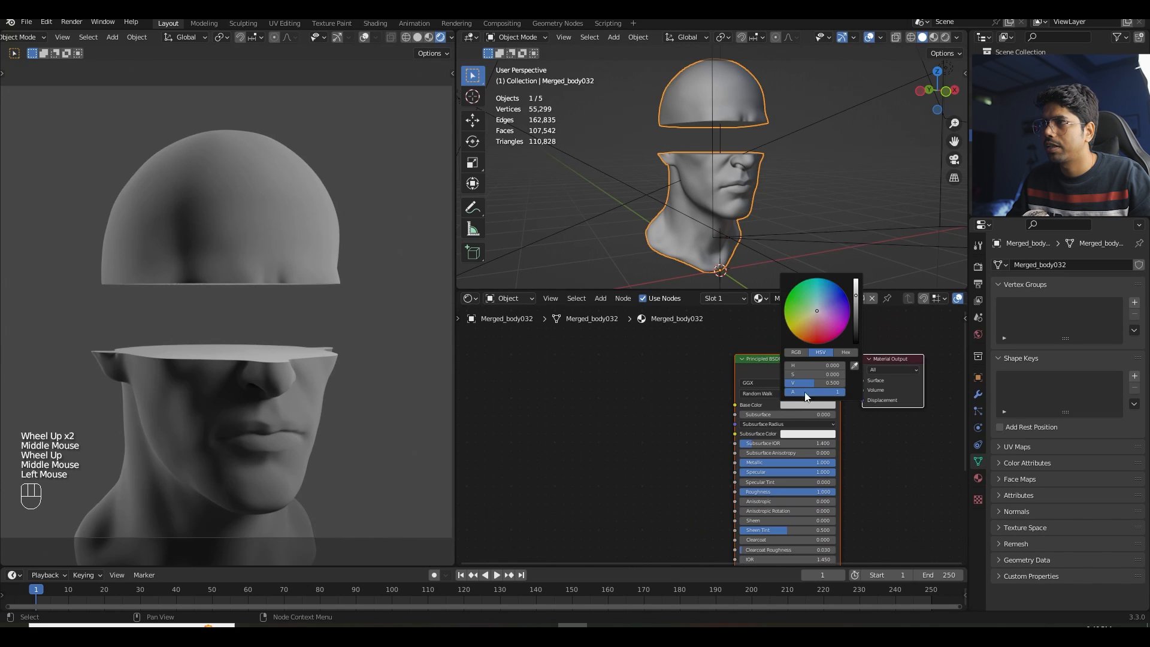
mouse_move(817, 311)
left_mouse_down()
mouse_move(807, 327)
mouse_move(818, 310)
left_mouse_up()
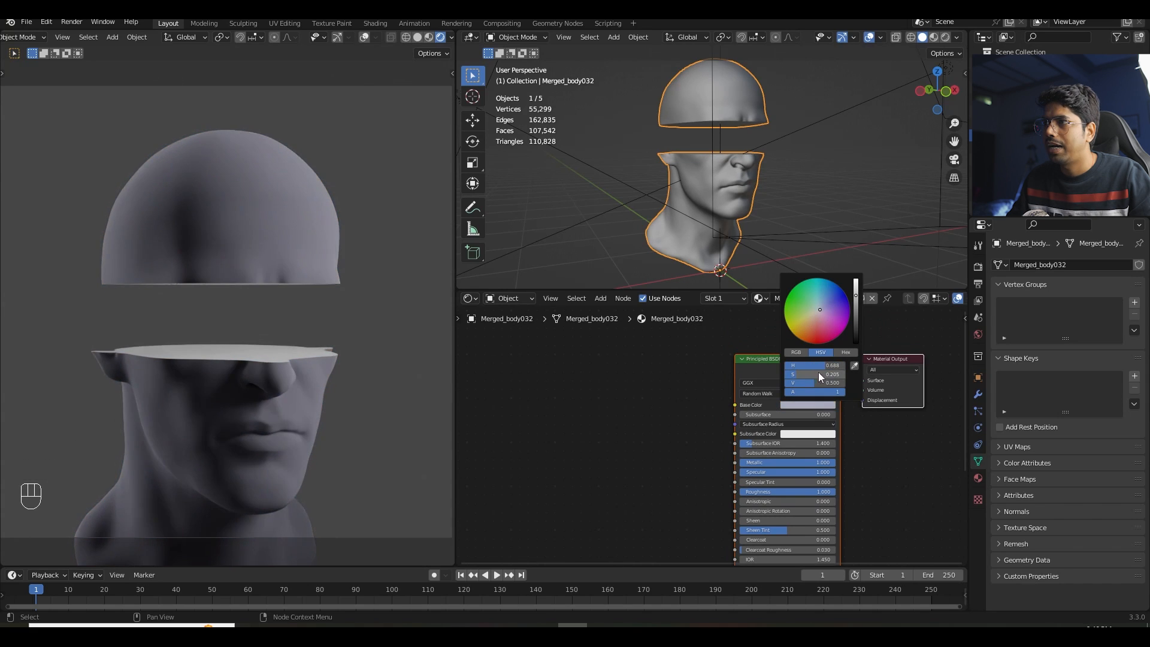
left_click_drag(818, 374, 806, 374)
left_click(710, 413)
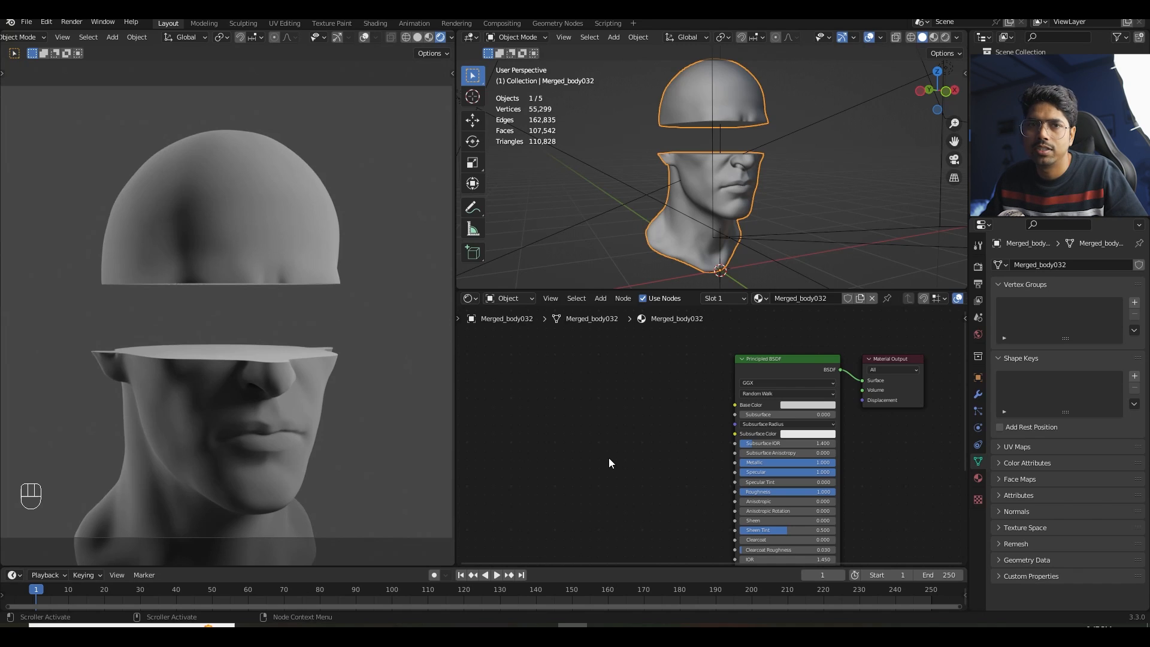
- Rename the head's material to "head"
key("shift+a")
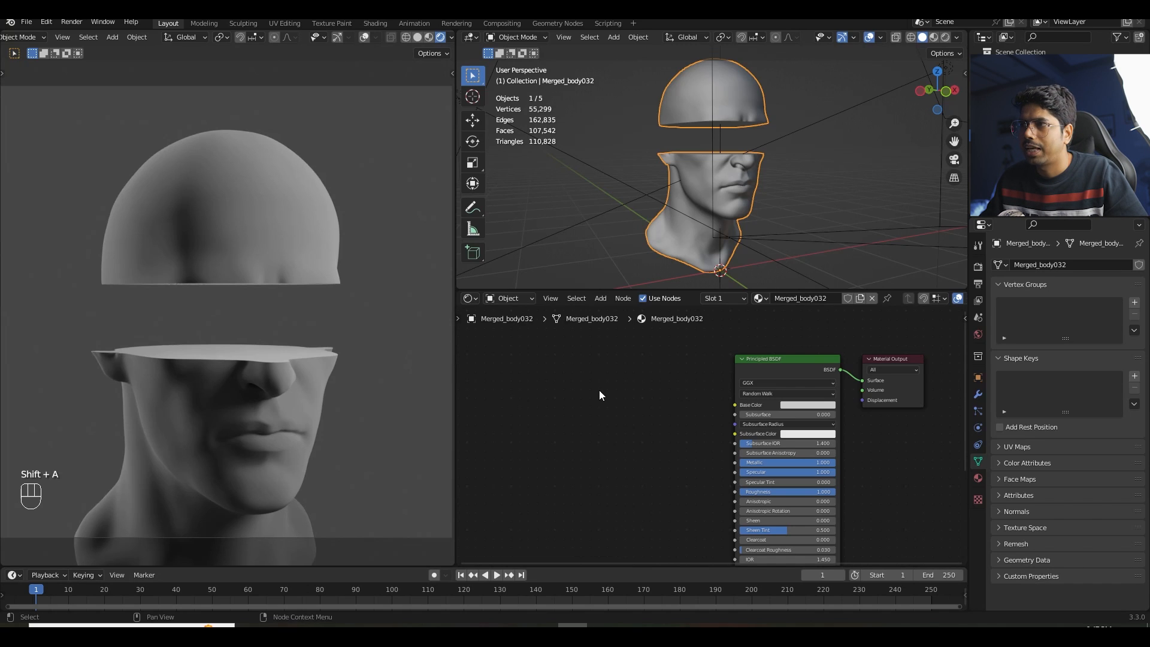
key("shift")
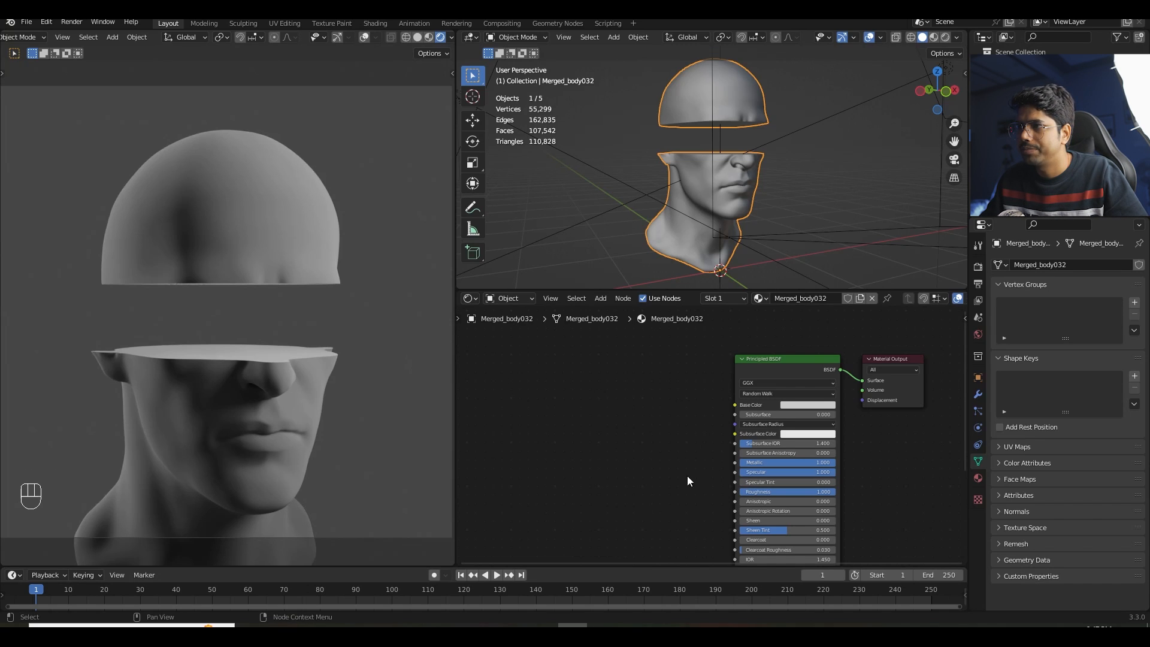
scroll(624, 433, "up", 2)
middle_click_drag(688, 478, 640, 439)
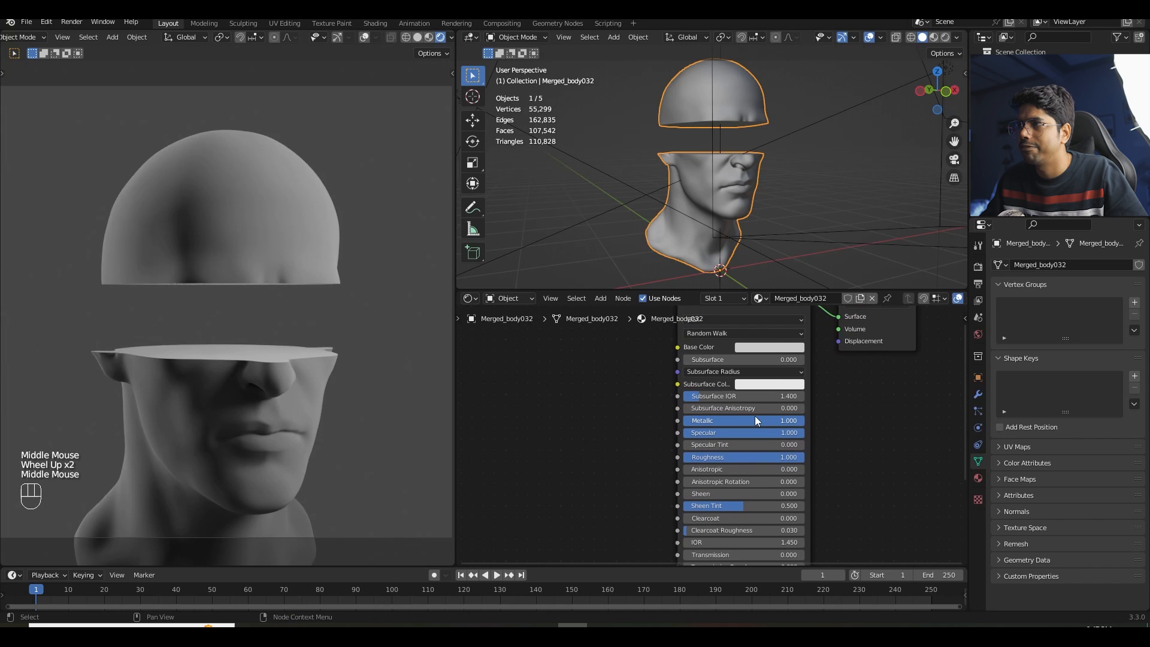
left_click(836, 298)
key("BackSpace")
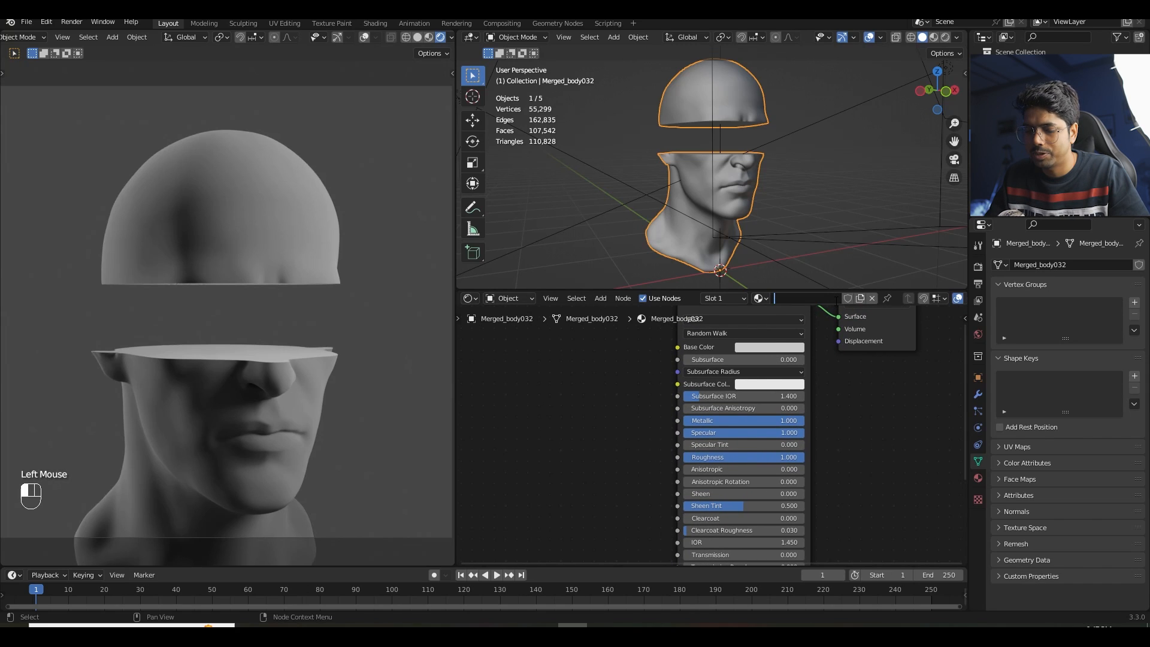
type("head")
key("Return")
- Set the head material's Metallic to 0 and its Roughness to 0.427
left_click_drag(779, 458, 696, 457)
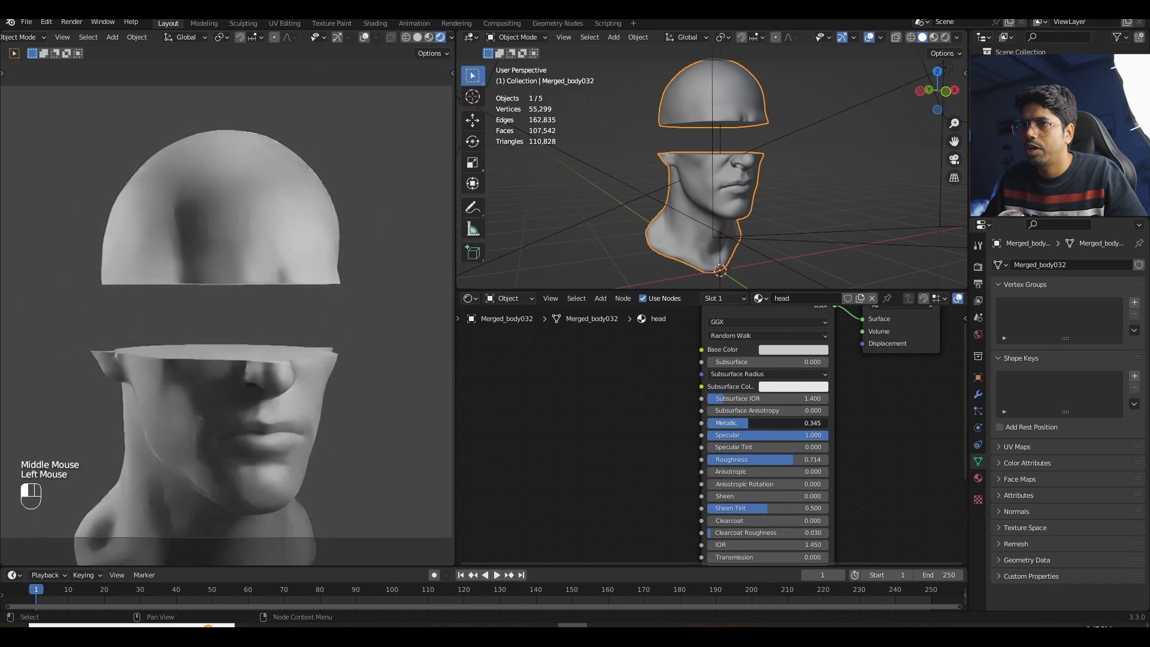
left_click_drag(749, 423, 707, 423)
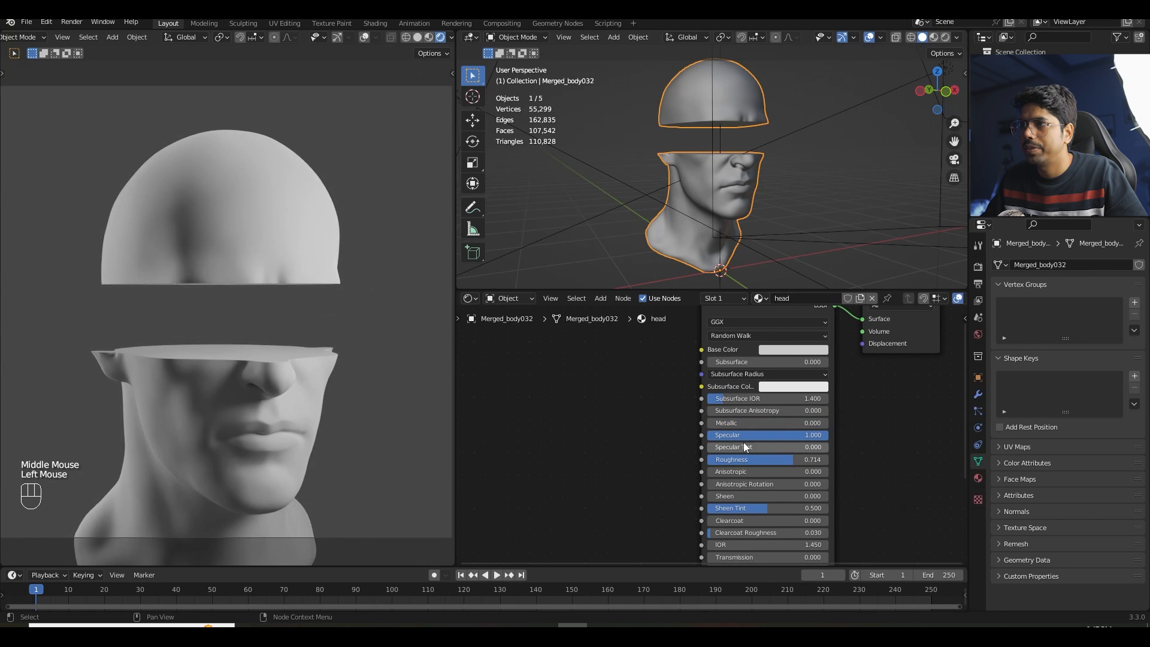
left_click_drag(750, 457, 703, 457)
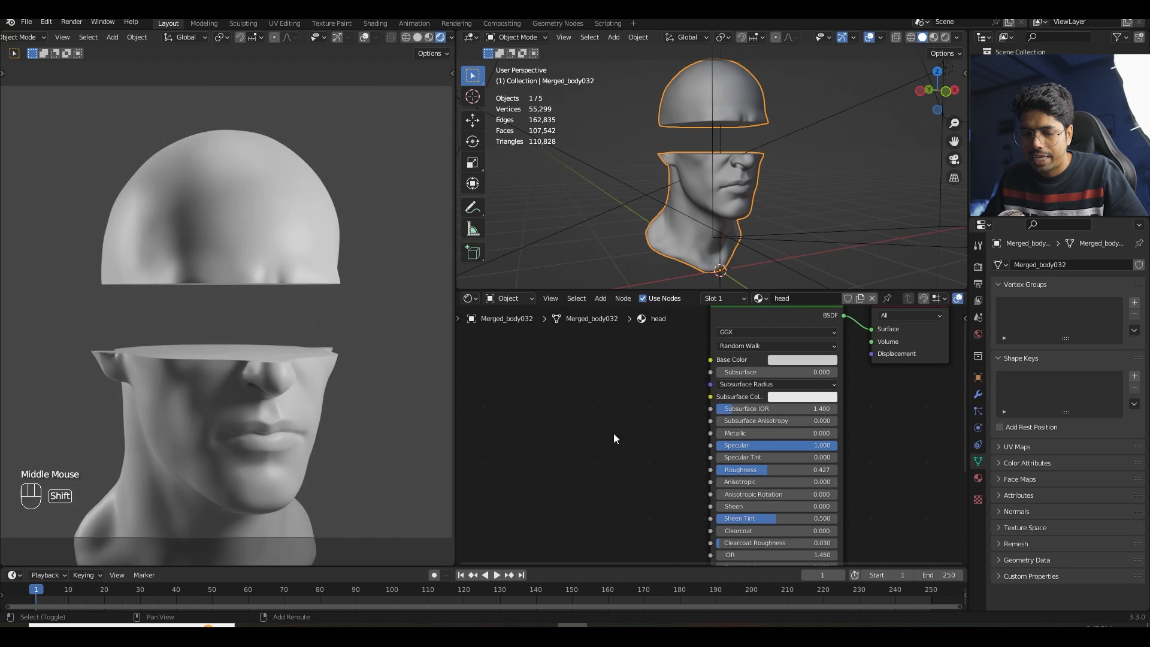
- Add a Noise Texture node and connect its Color output to the Roughness input of the Principled BSDF
key("shift+a")
left_click(607, 426)
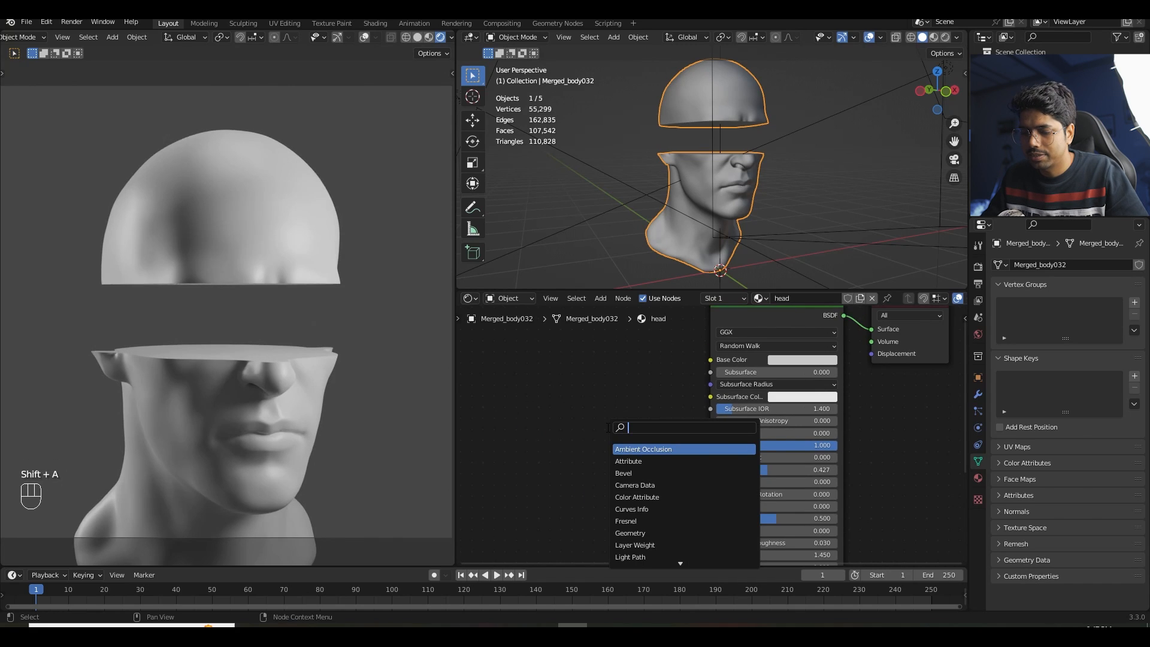
type("noise")
left_click(629, 462)
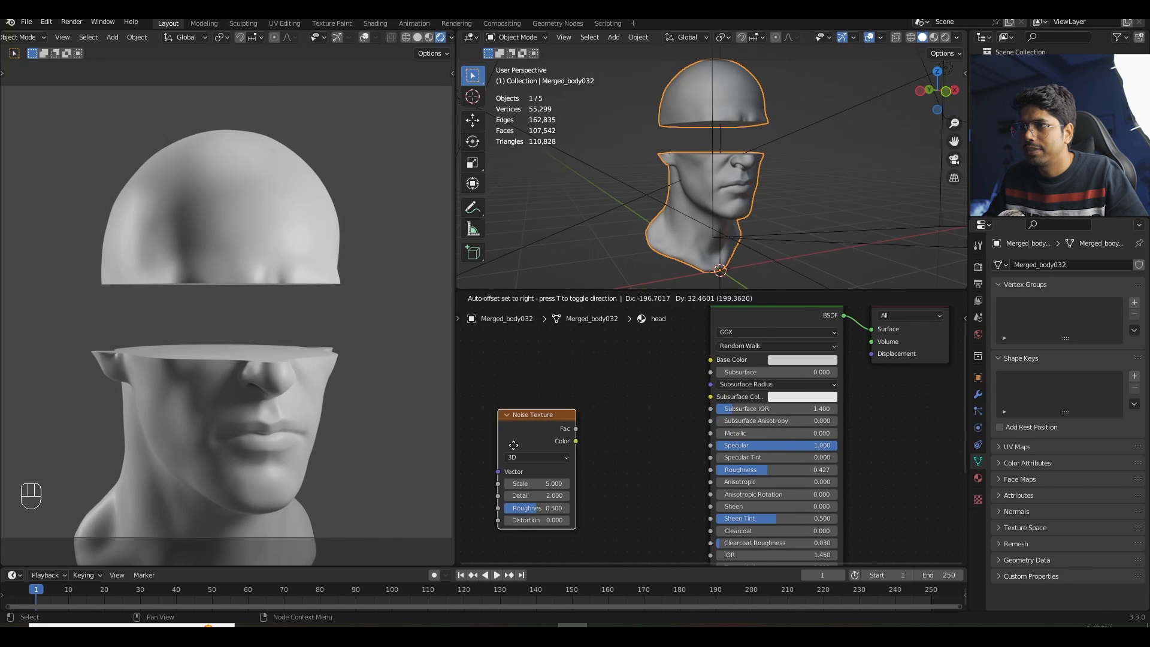
left_click(521, 442)
left_click_drag(573, 442, 581, 442)
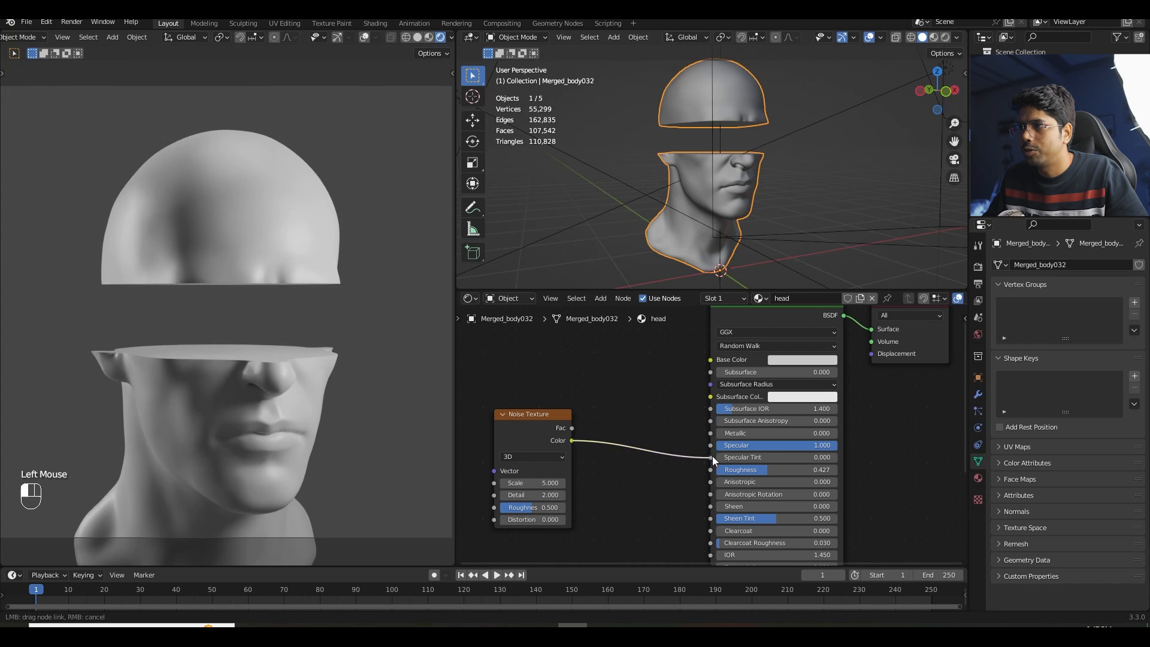
left_click_drag(712, 456, 714, 469)
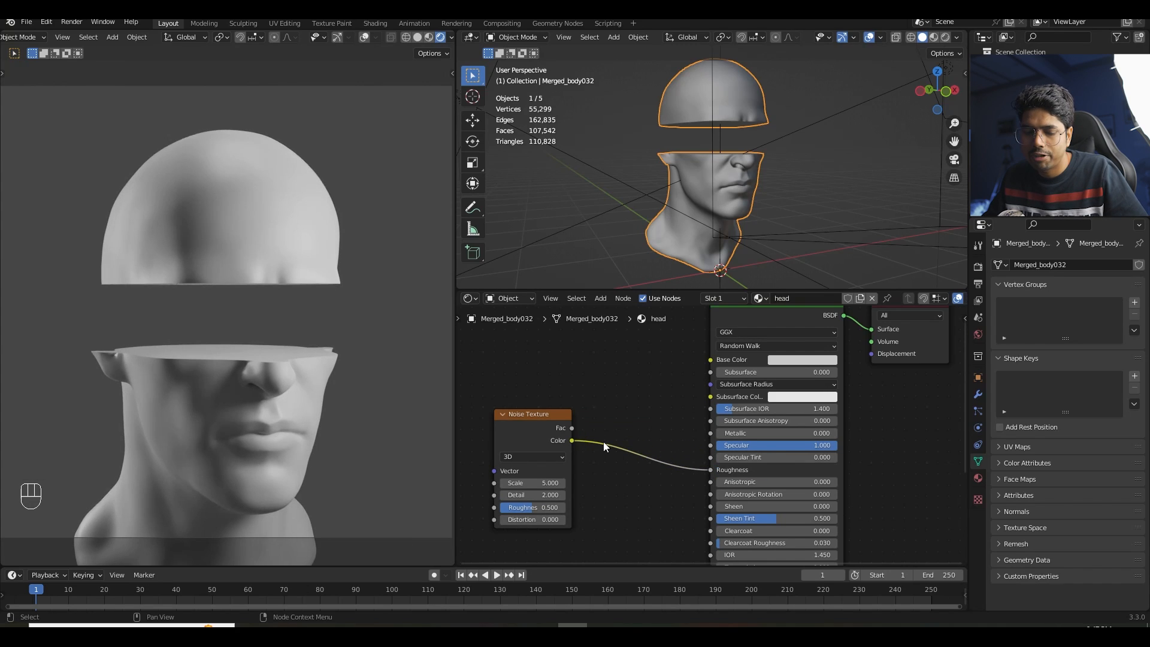
- Preview the Noise Texture on the head and set its Scale to 8.5, Detail to 4.4, Roughness to 1 and Distortion to 0.2
left_click(519, 424, "ctrl+shift")
left_click(519, 424, "ctrl+shift")
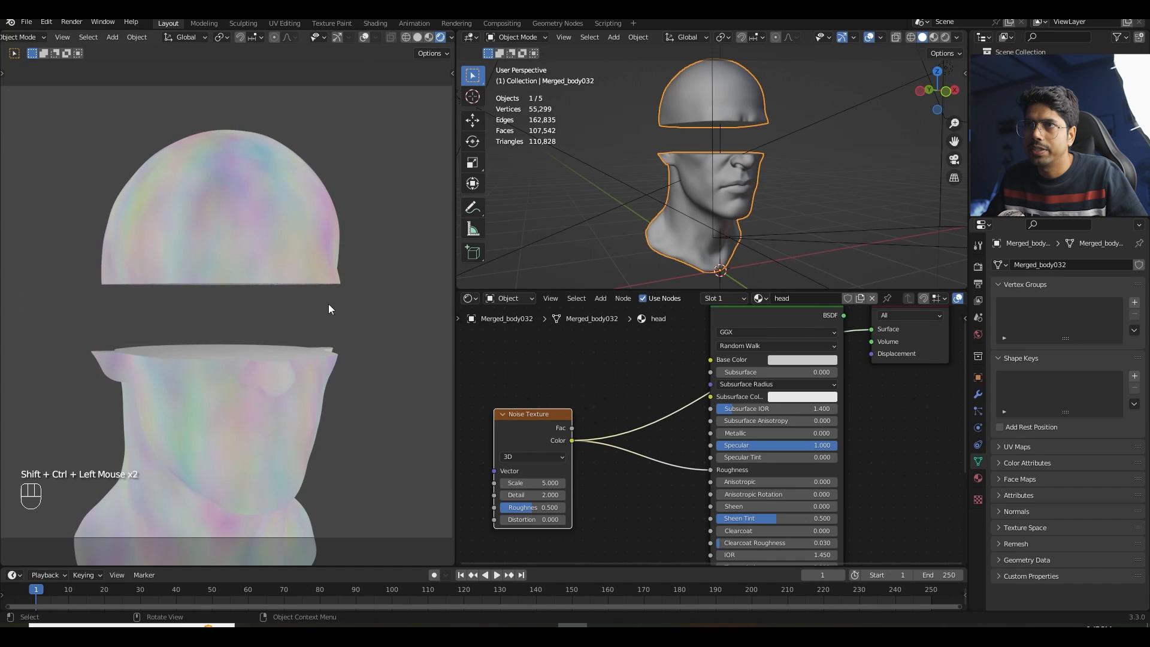
left_click_drag(532, 483, 554, 519)
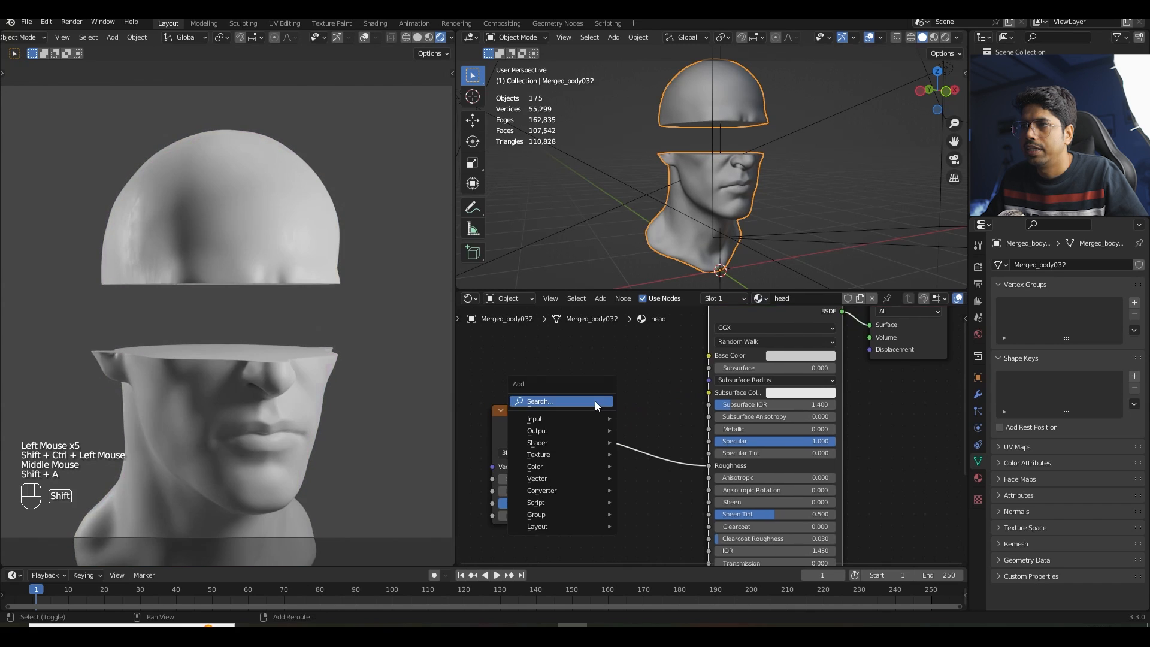
- Insert a ColorRamp between the Noise Texture and the Roughness input and move its black stop to 0.336
type("c")
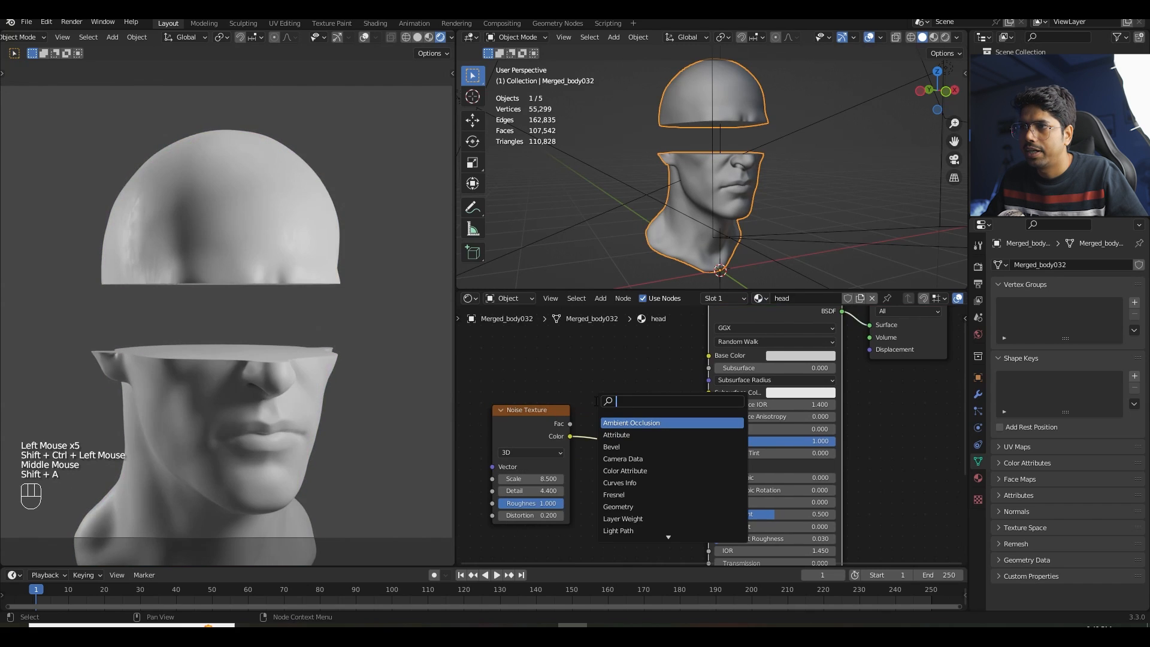
type("olor")
key("Return")
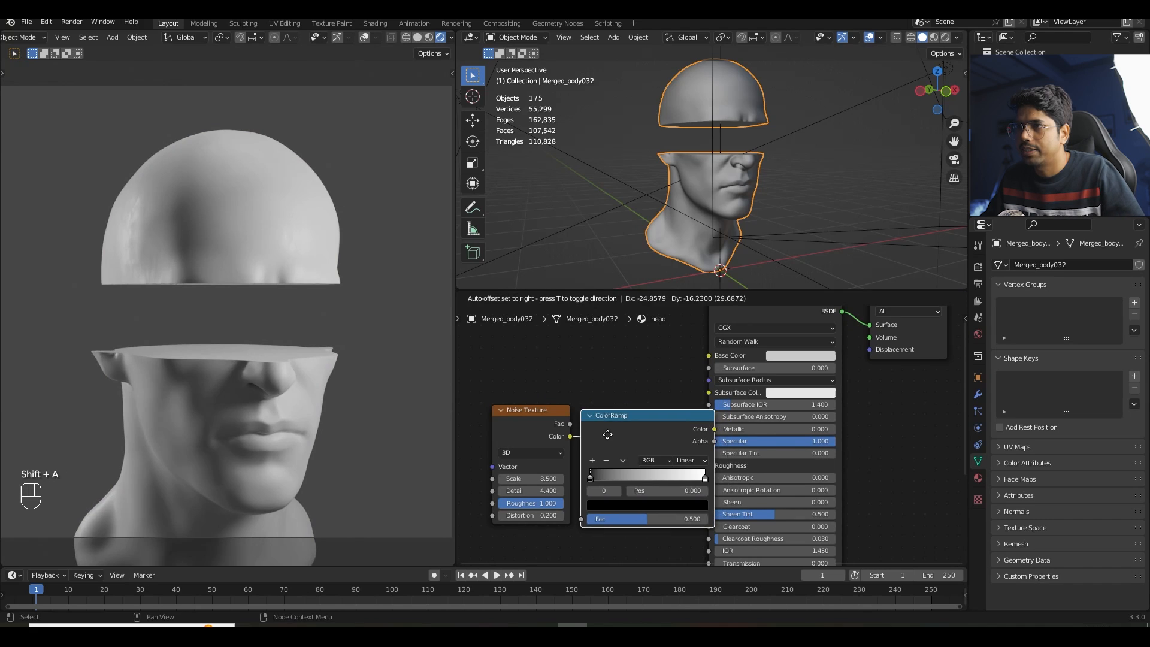
left_click(667, 473)
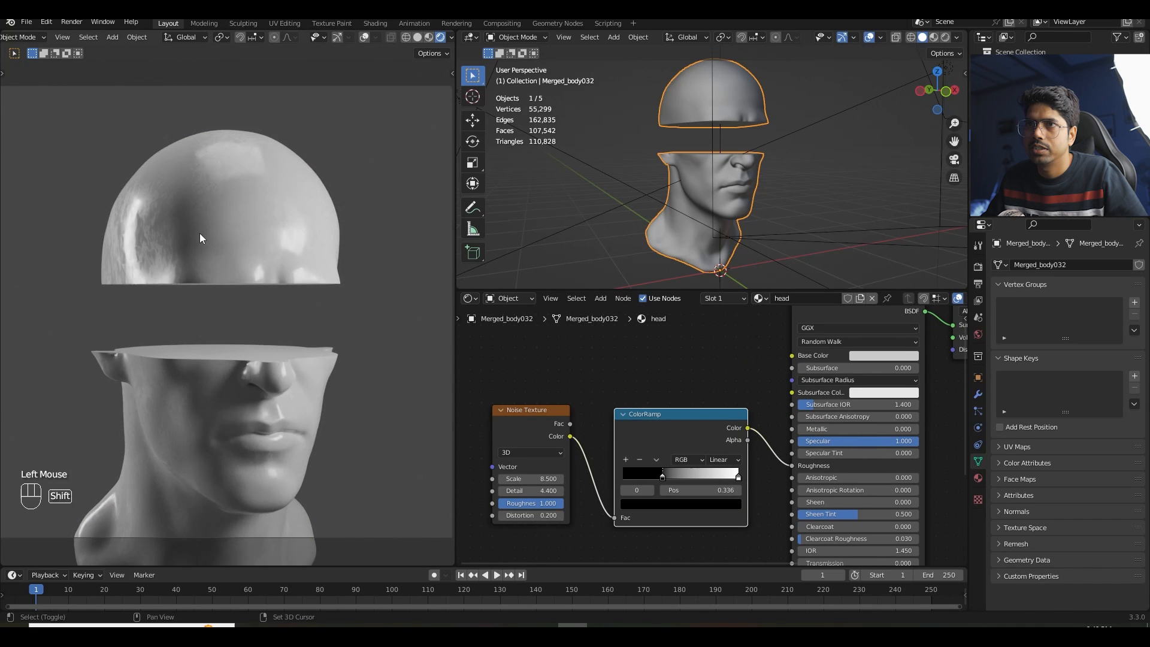
- Inspect the reflections up close, try the ColorRamp's black stop at 0.427 and settle it at 0.323
middle_click_drag(200, 239, 254, 290, "shift")
scroll(254, 290, "up", 4)
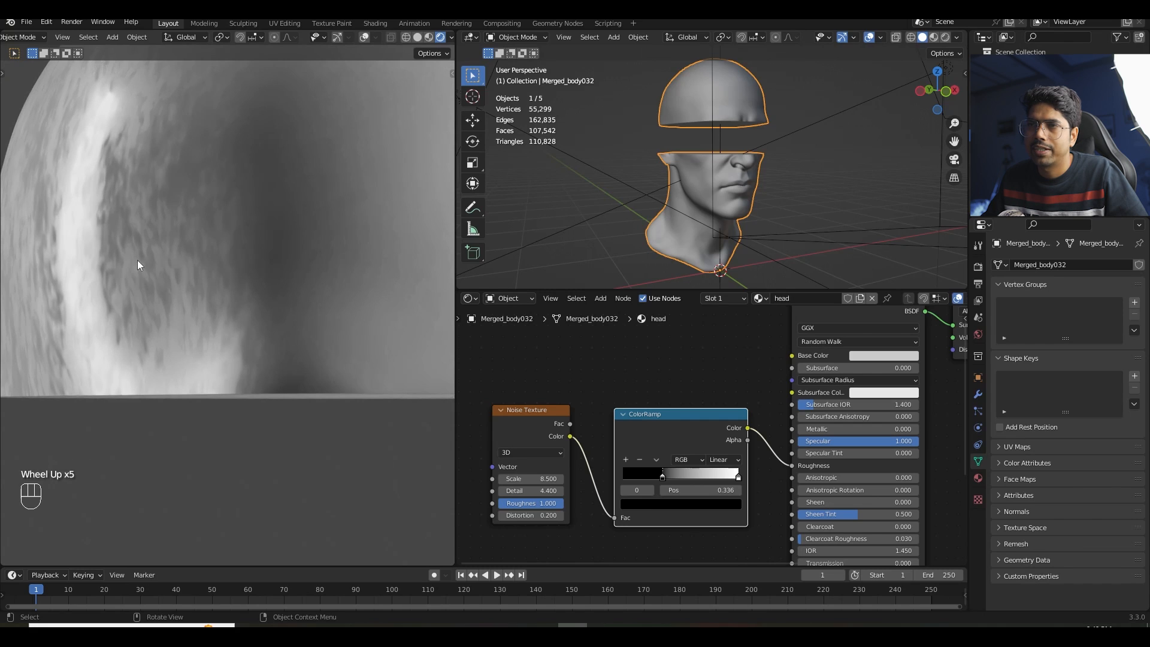
mouse_move(663, 477)
left_mouse_down()
mouse_move(696, 473)
mouse_move(675, 473)
left_mouse_up()
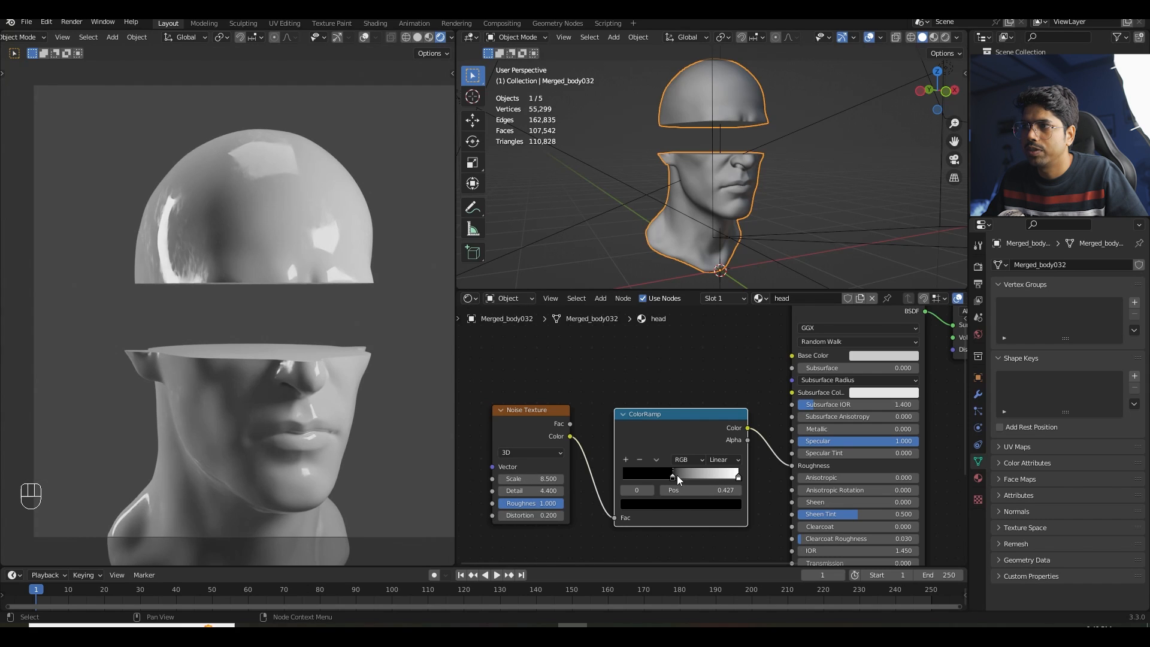
mouse_move(677, 477)
left_mouse_down()
mouse_move(706, 476)
mouse_move(646, 477)
mouse_move(660, 477)
left_mouse_up()
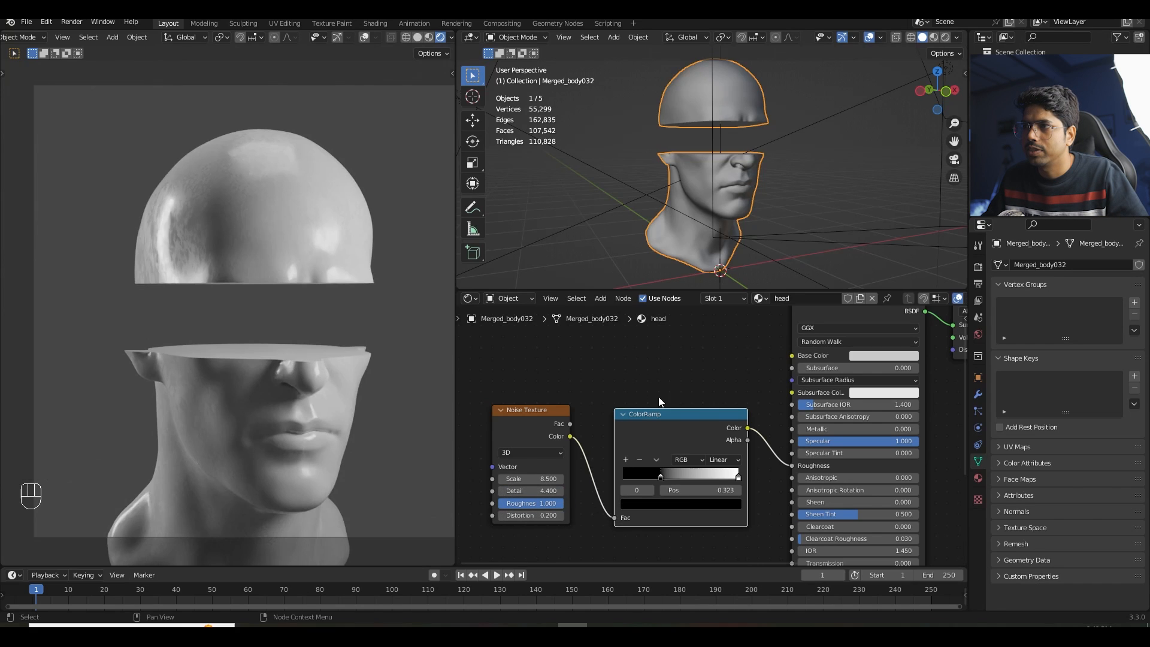
- Try a Scale of 12 on the Noise Texture
scroll(597, 484, "up", 2)
left_click(566, 445)
type("12")
key("Return")
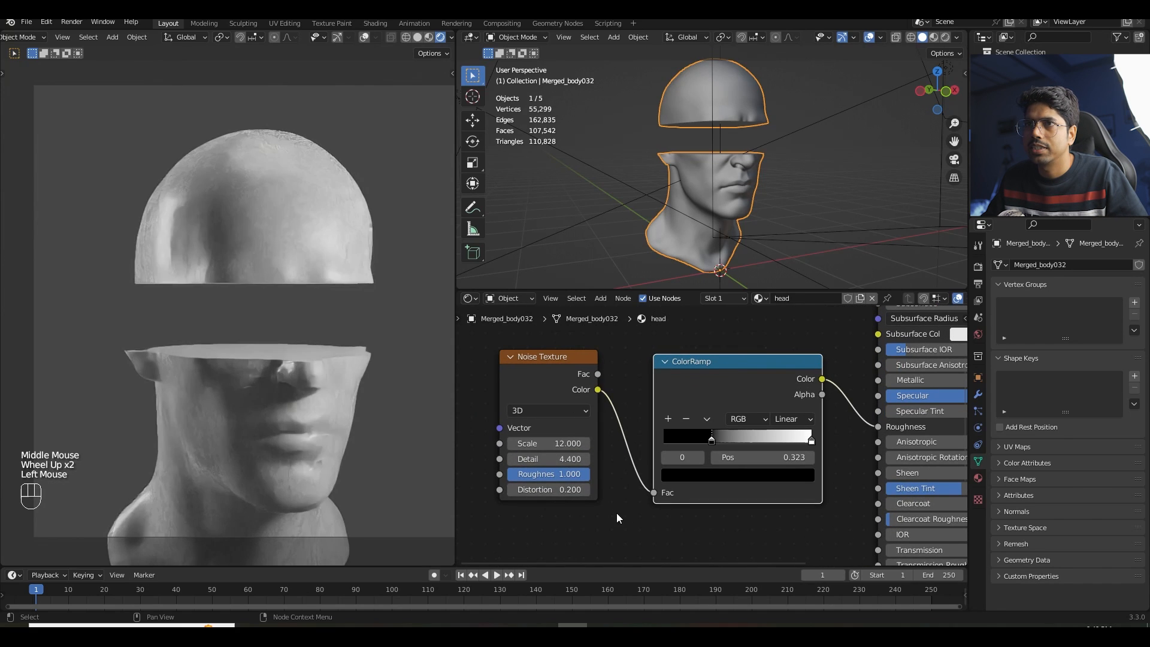
- Set the Noise Texture's Scale to 25 and check the rendered head
left_click(574, 446)
type("25")
key("Return")
scroll(260, 450, "down", 1)
scroll(260, 450, "up", 1)
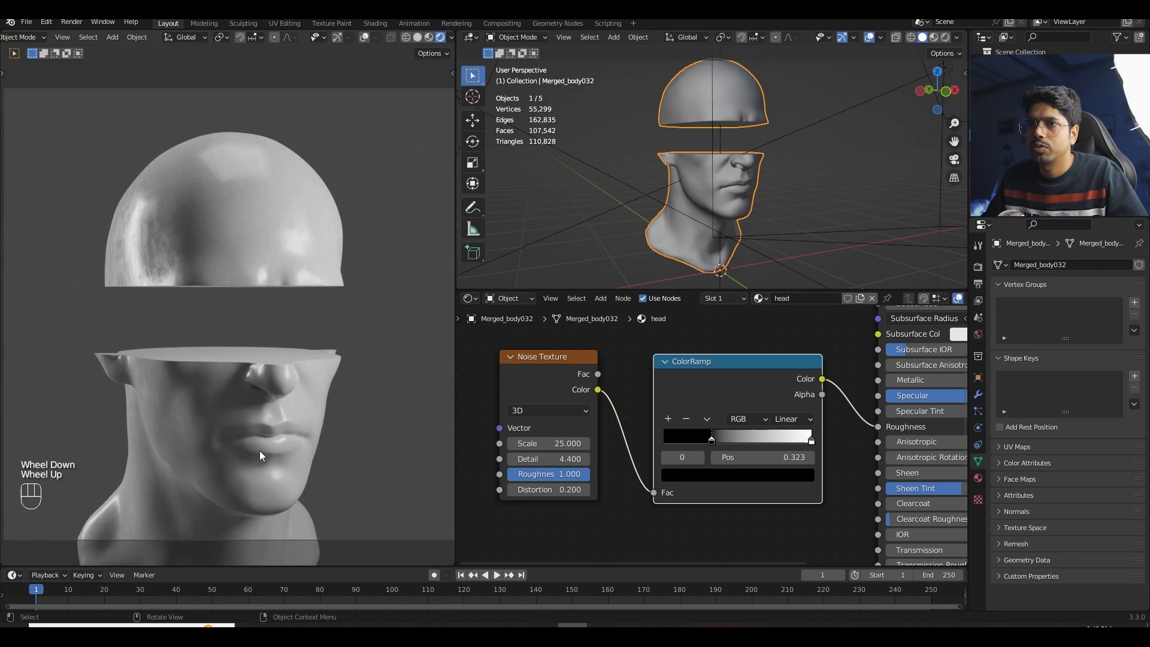
- Turn on Render Region in the output format settings and save the file
scroll(255, 452, "down", 1)
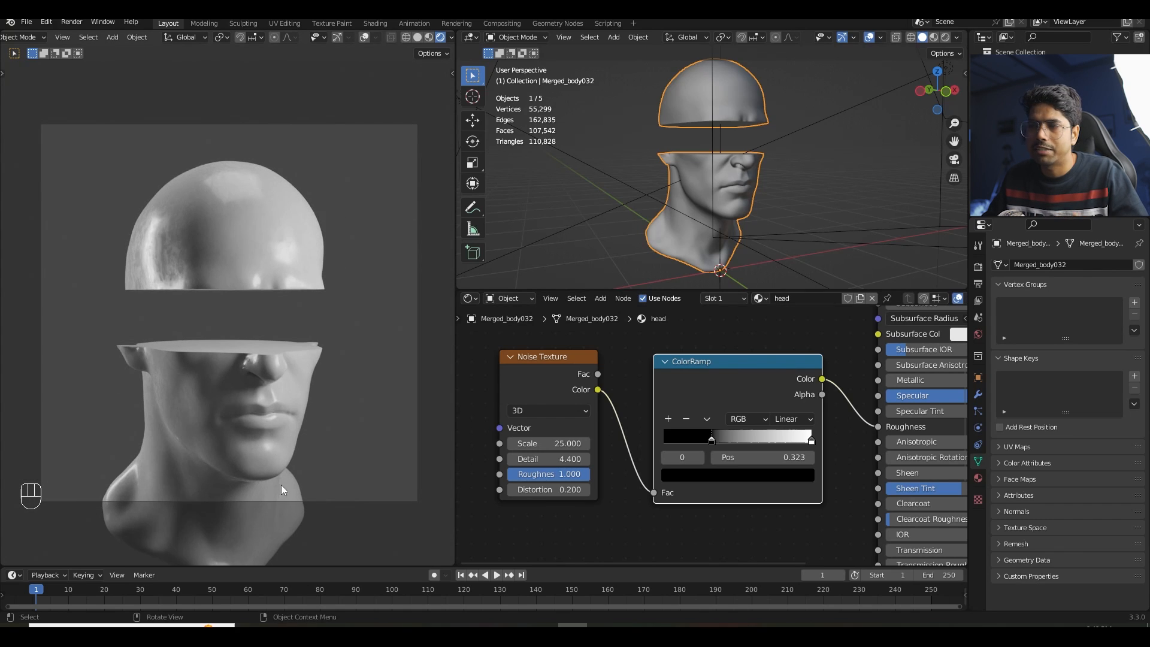
left_click(979, 284)
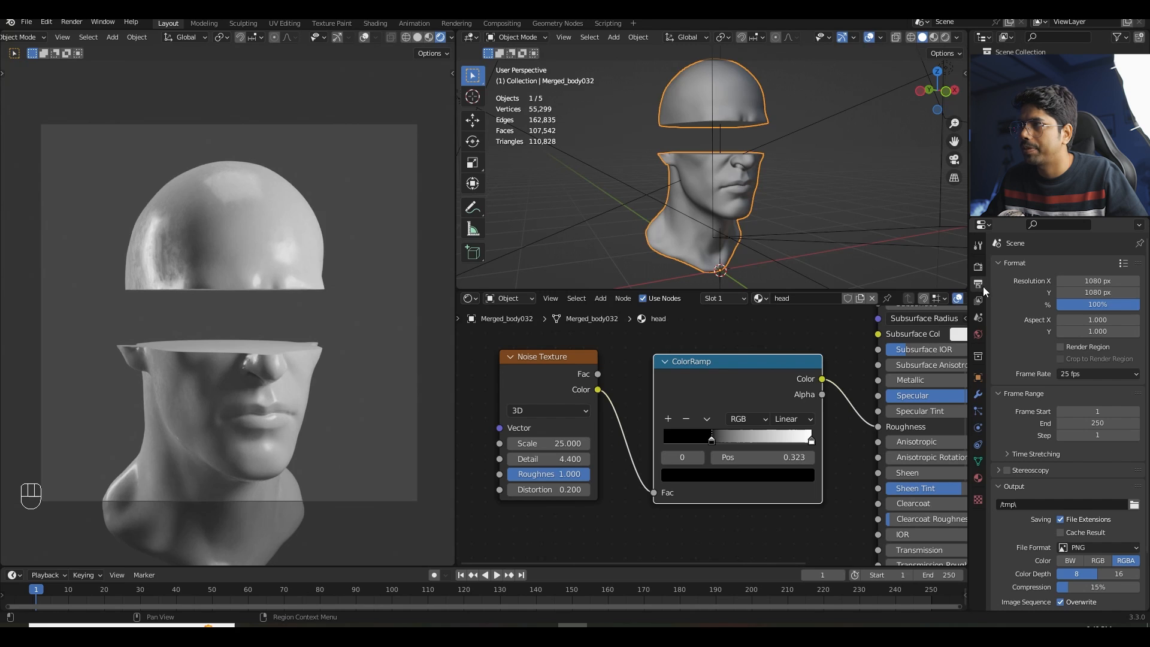
left_click(1061, 347)
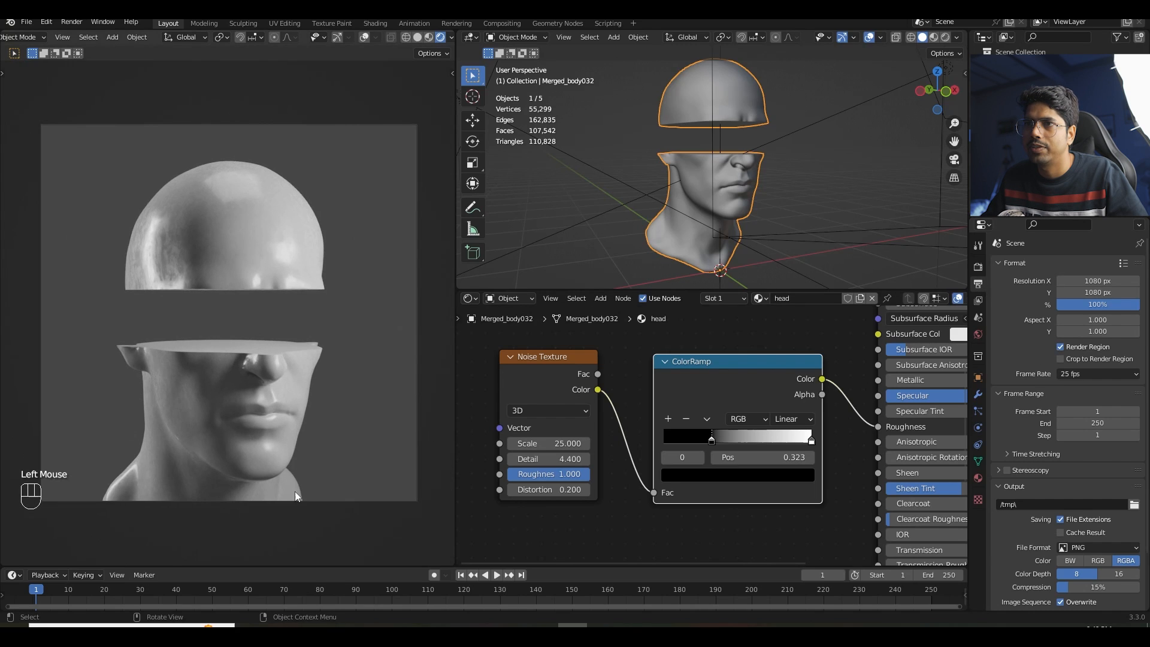
scroll(289, 441, "up", 1)
key("ctrl+s")
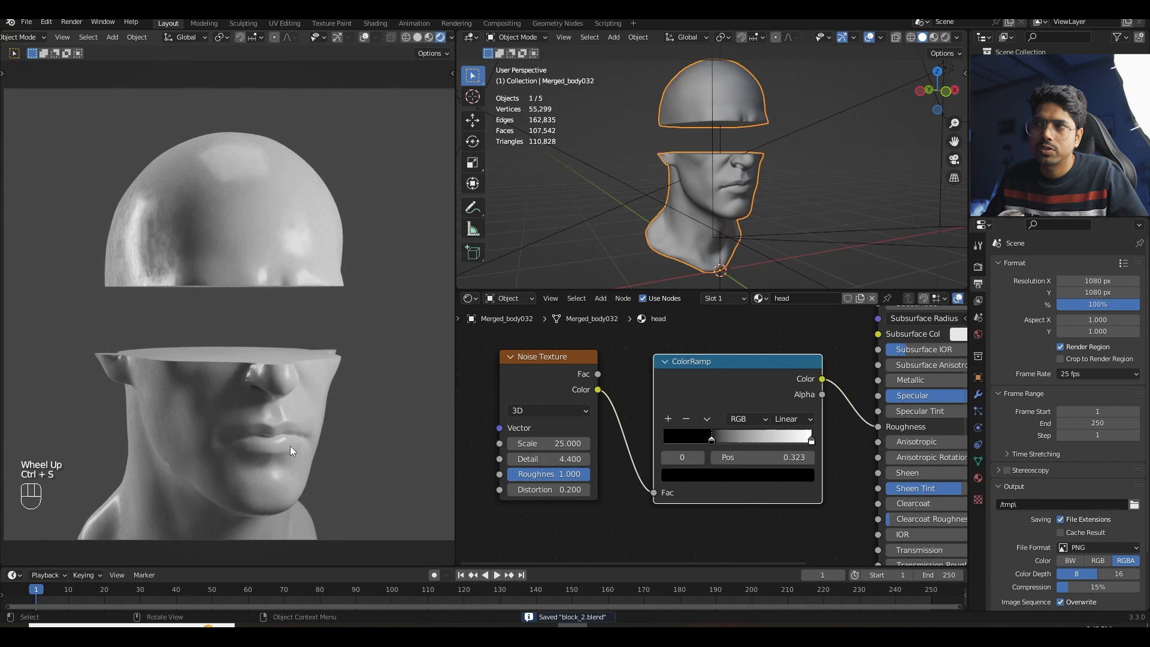
- Move the Noise Texture and ColorRamp nodes together, farther away from the Principled BSDF
middle_click_drag(737, 503, 725, 476)
scroll(724, 479, "down", 2)
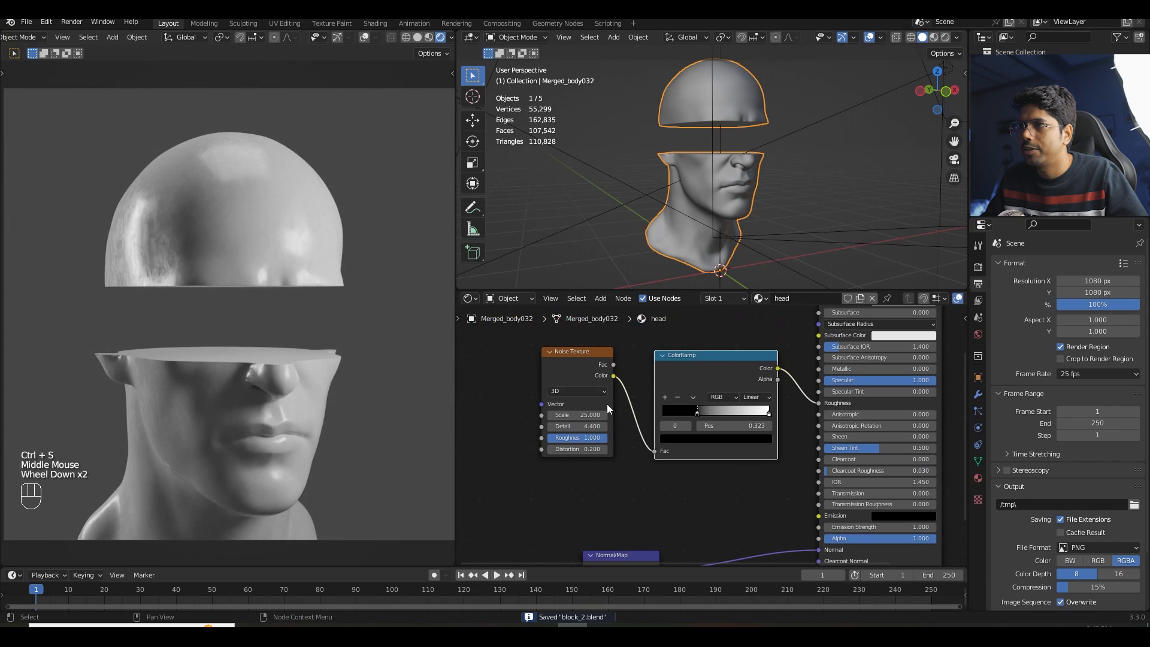
left_click(540, 354)
left_click_drag(541, 353, 713, 473)
left_click_drag(737, 372, 610, 370)
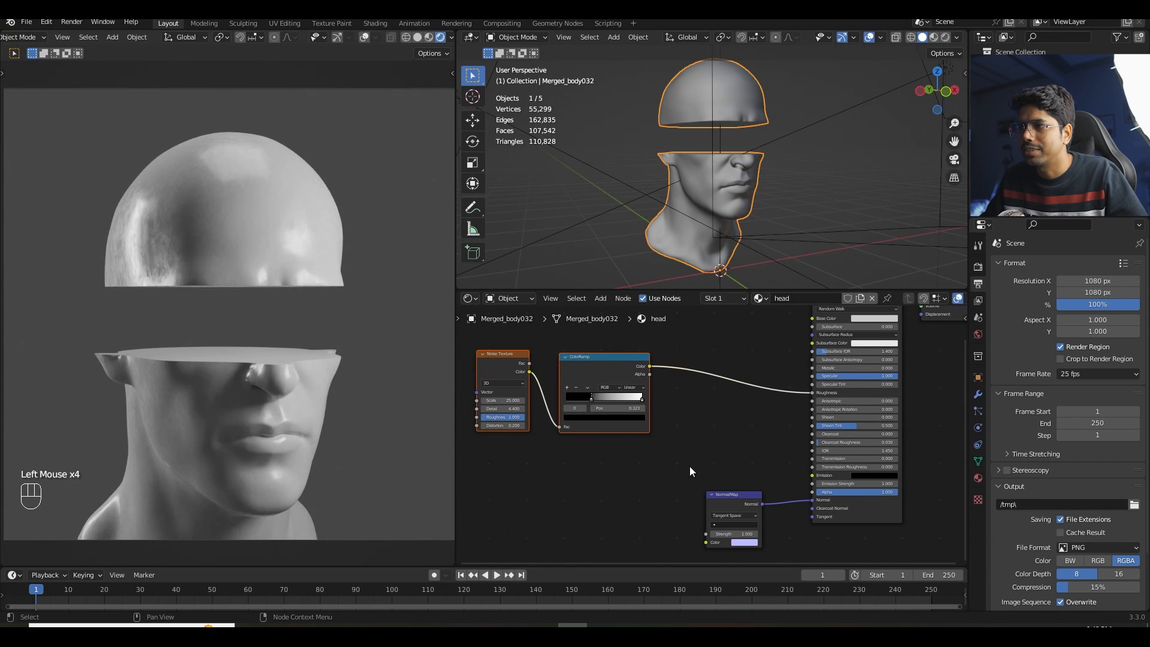
- Connect the ColorRamp's Color output to the Normal Map's Color input and set the Normal Map Strength to 0.1
middle_click_drag(737, 466, 670, 357)
left_click(738, 449)
scroll(731, 448, "up", 2)
left_click_drag(658, 339, 734, 528)
middle_click_drag(749, 517, 747, 481)
scroll(758, 481, "up", 1)
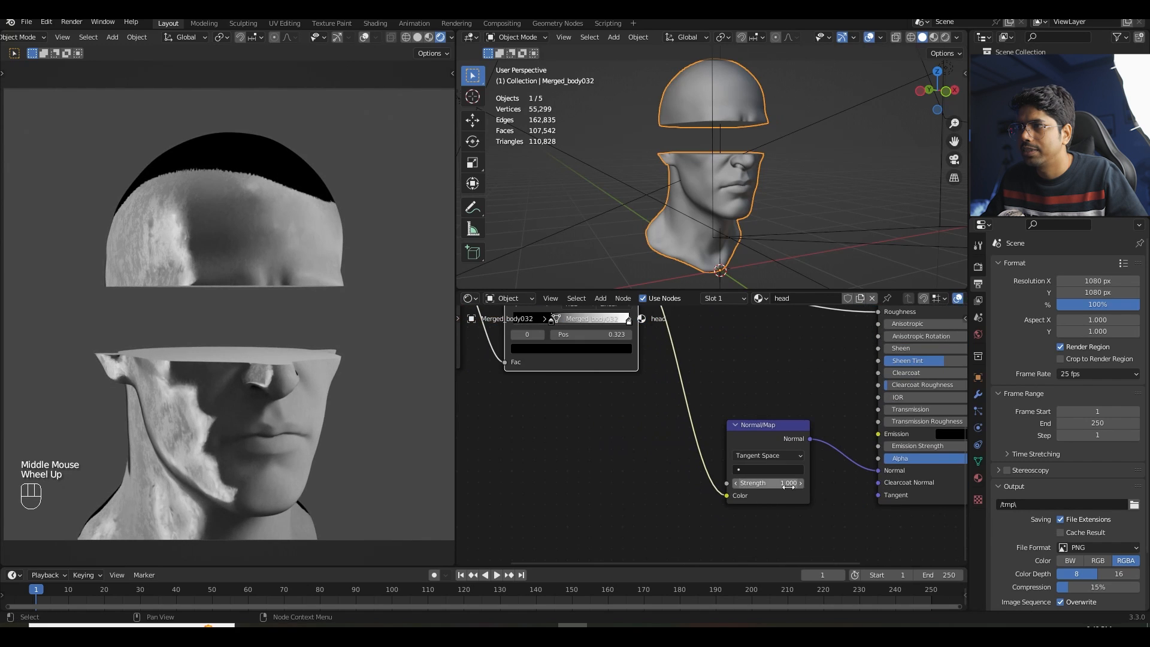
left_click_drag(786, 485, 545, 483)
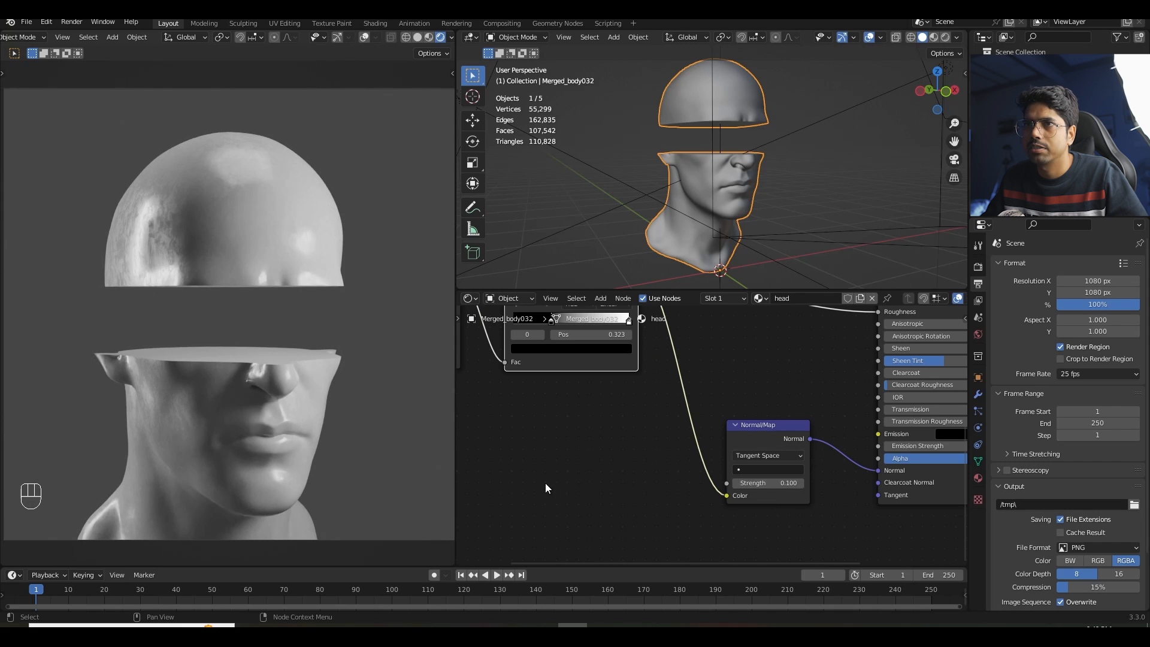
- Tidy the node layout by moving the Noise Texture, ColorRamp and Normal Map nodes closer to the Principled BSDF, and save the file
left_click_drag(498, 349, 763, 563)
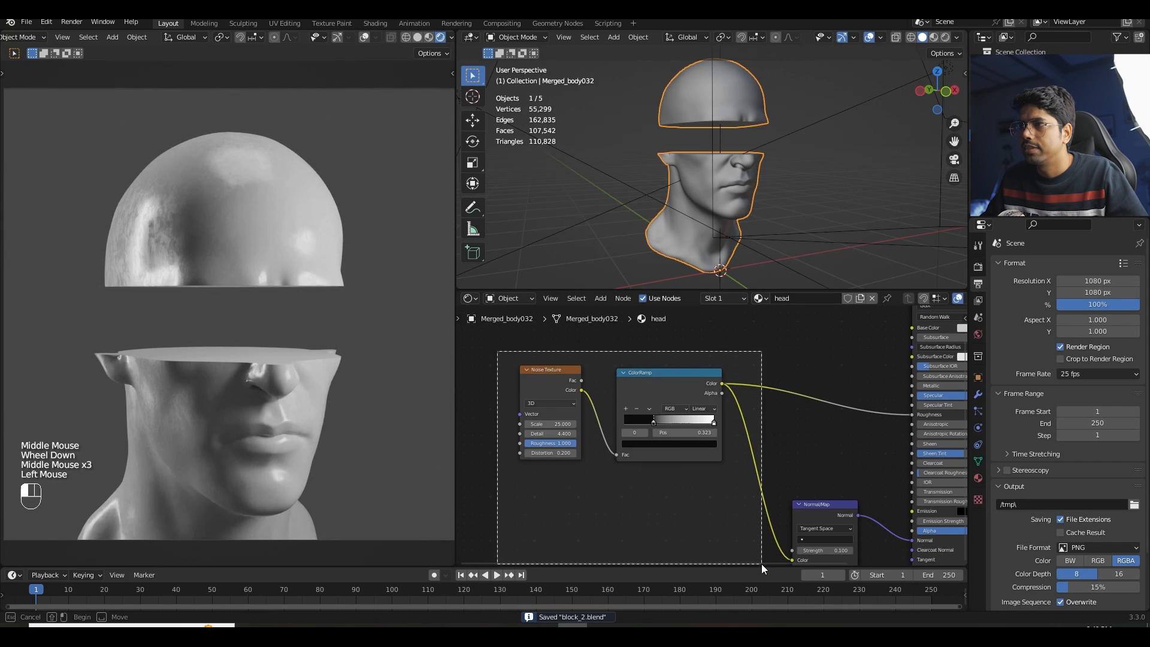
left_click_drag(657, 387, 695, 417)
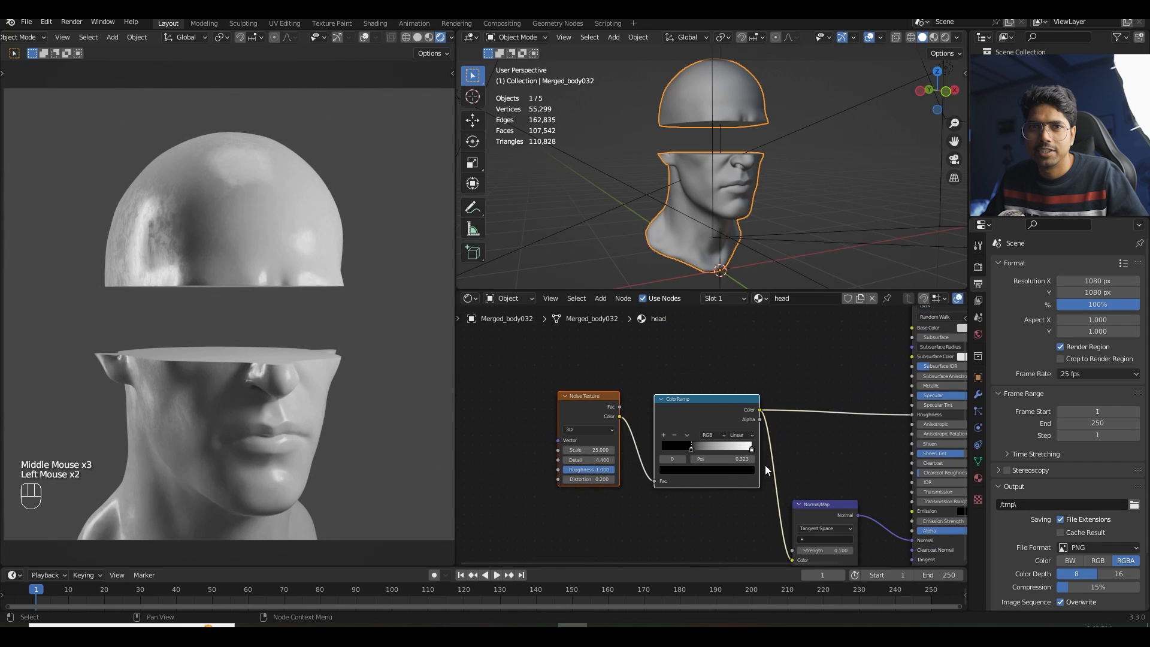
left_click(826, 506)
left_click_drag(825, 507, 839, 490)
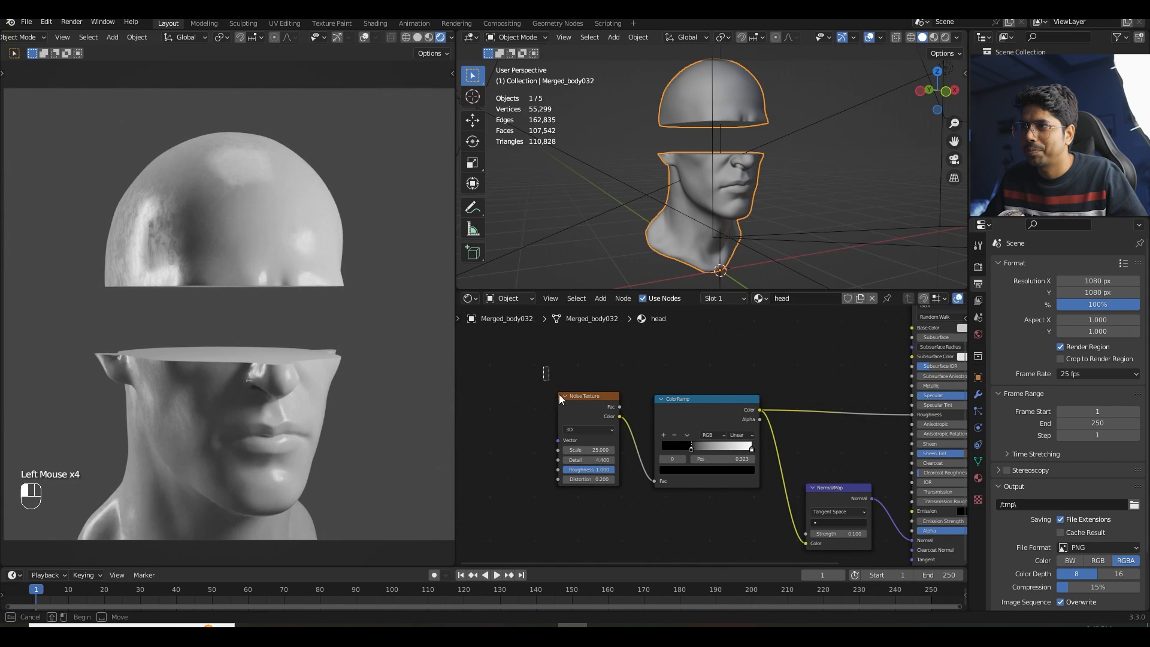
left_click_drag(678, 401, 701, 407)
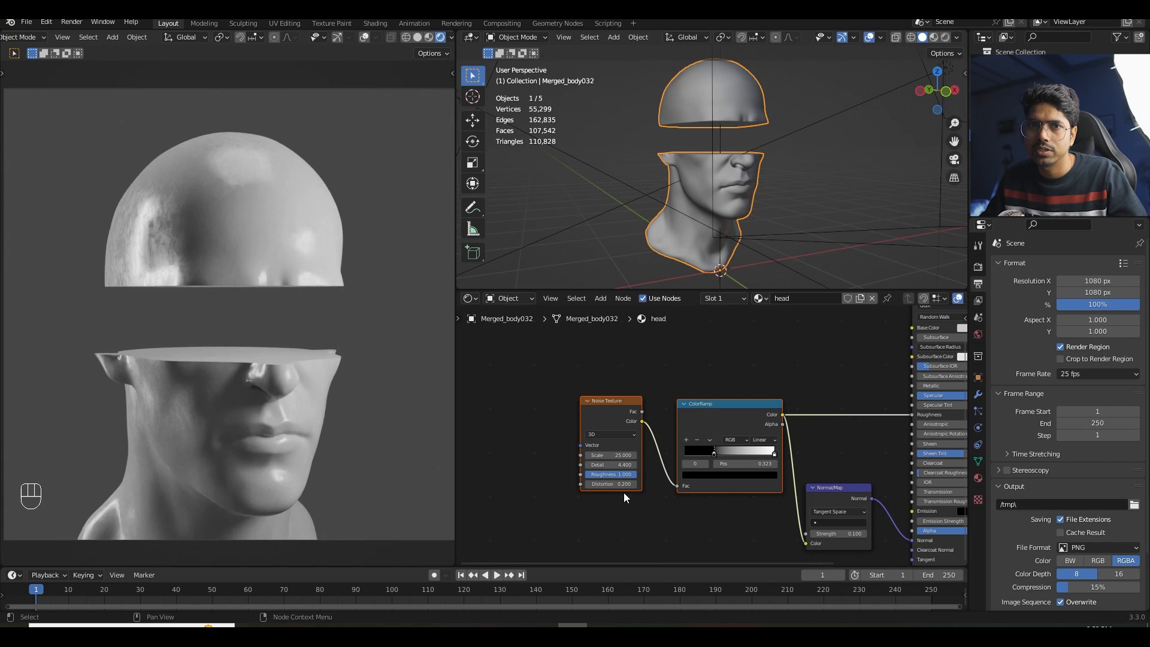
key("ctrl+s")
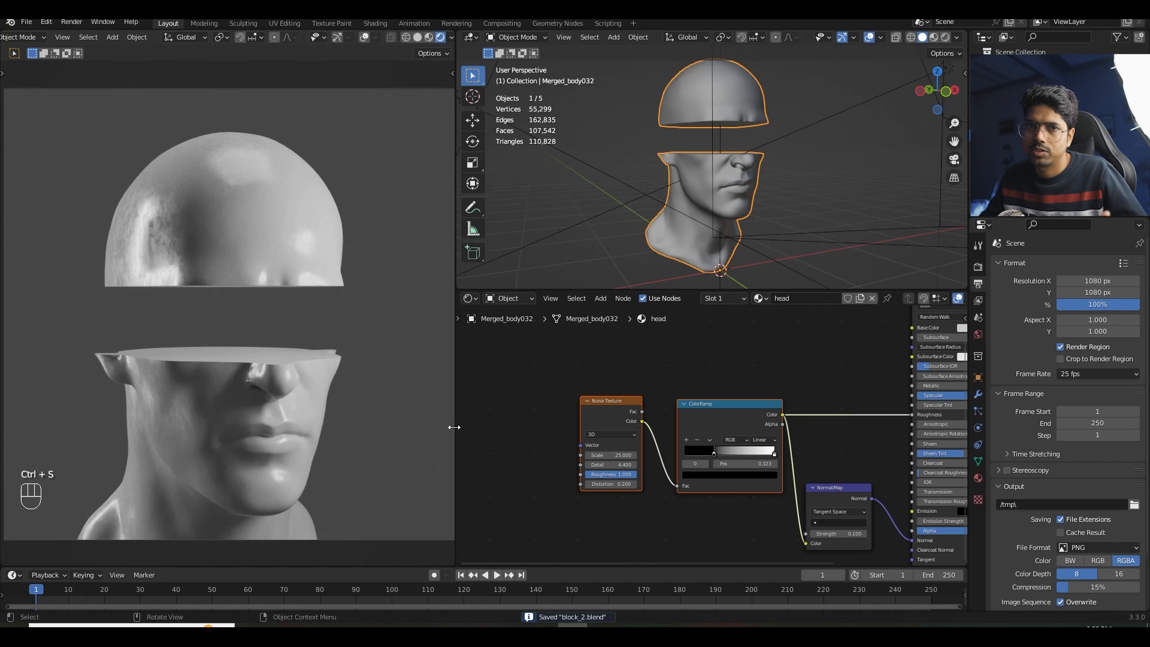
- Try a saturated pink Base Color on the head material's Principled BSDF
middle_click_drag(512, 416, 488, 468)
middle_click_drag(779, 422, 653, 422)
middle_click_drag(887, 420, 917, 418)
scroll(778, 382, "up", 2)
middle_click_drag(778, 383, 753, 384)
left_click(788, 390)
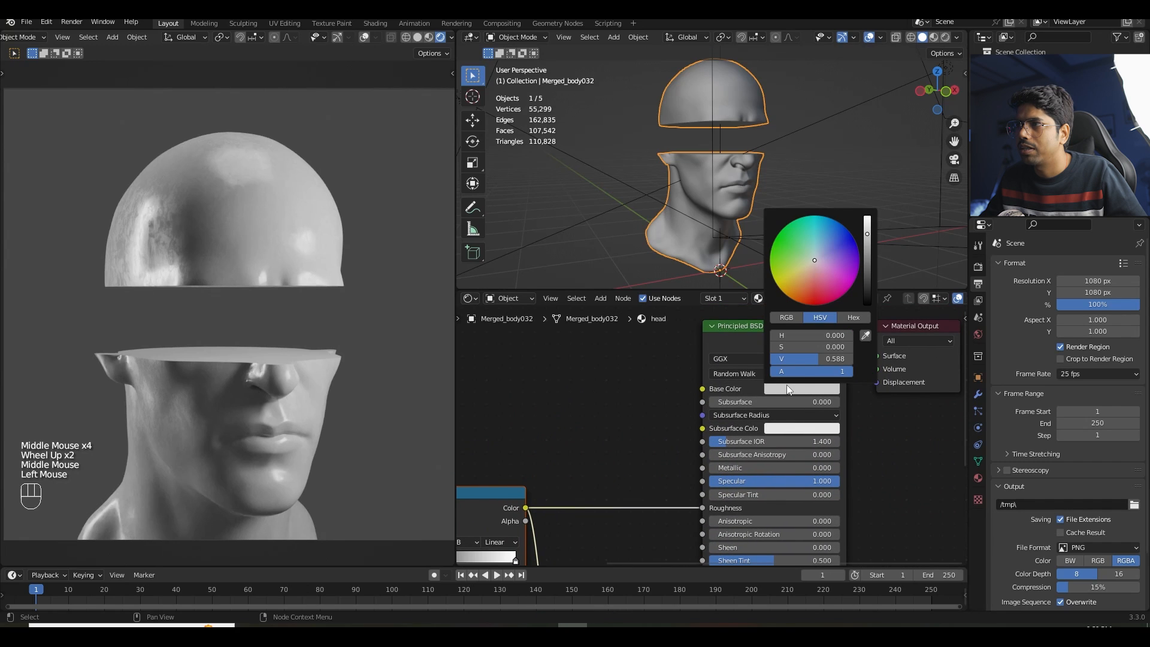
left_click_drag(813, 274, 818, 285)
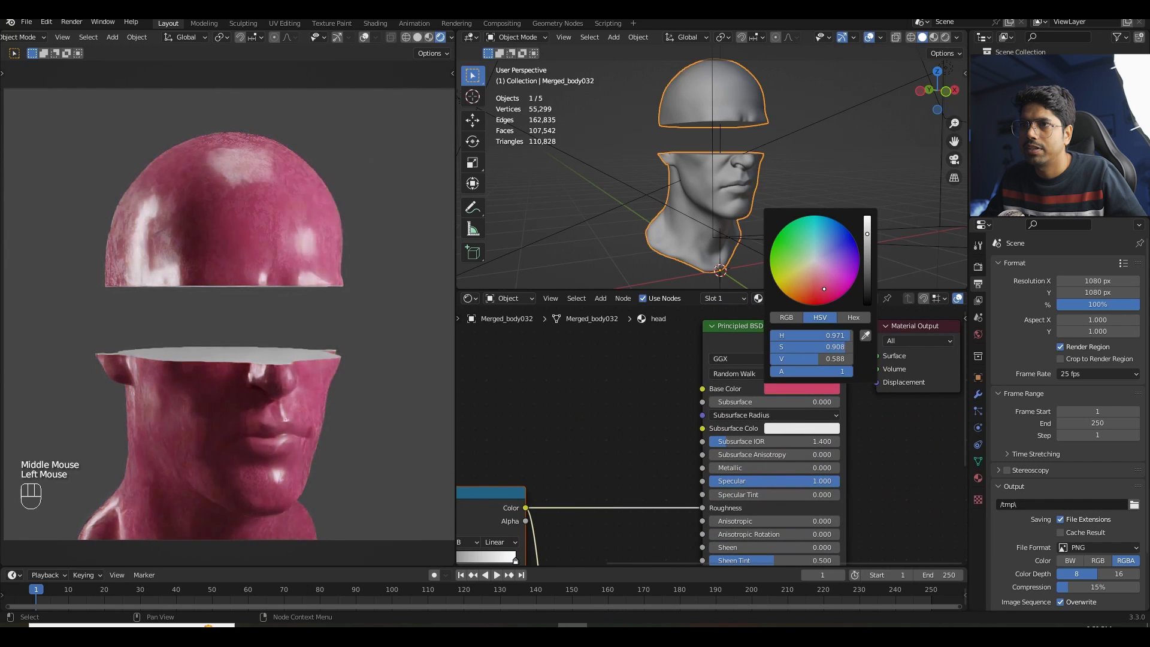
key("Escape")
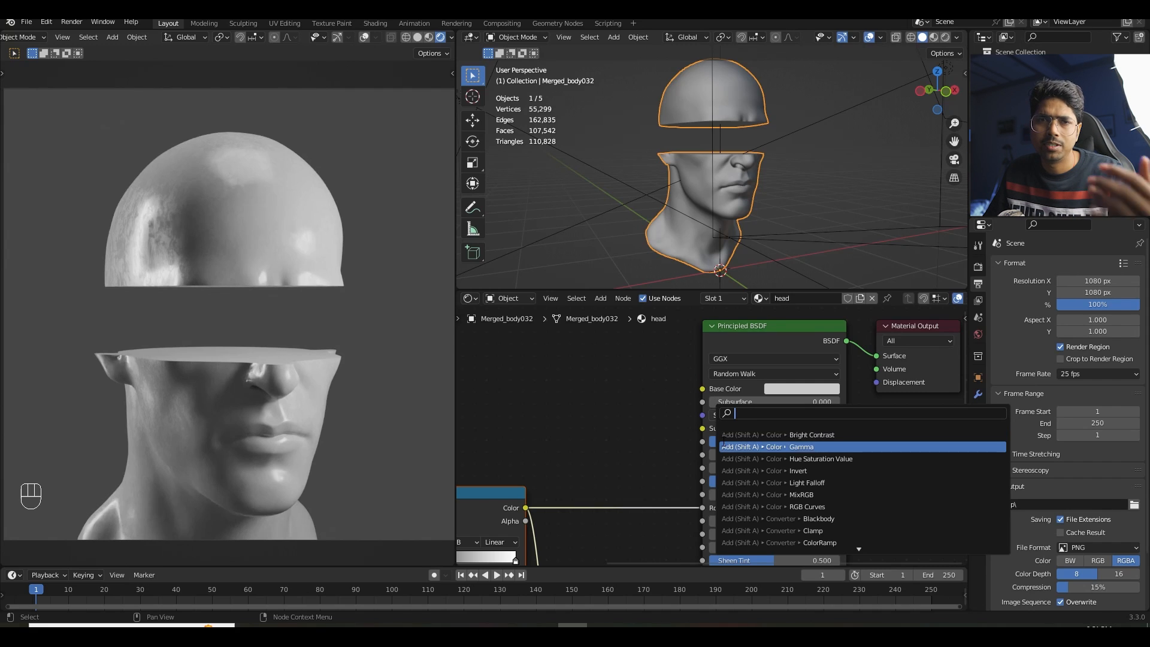
left_click(627, 410)
- Set the head material's Subsurface to 0.05 and save the file
middle_click_drag(626, 410, 623, 427)
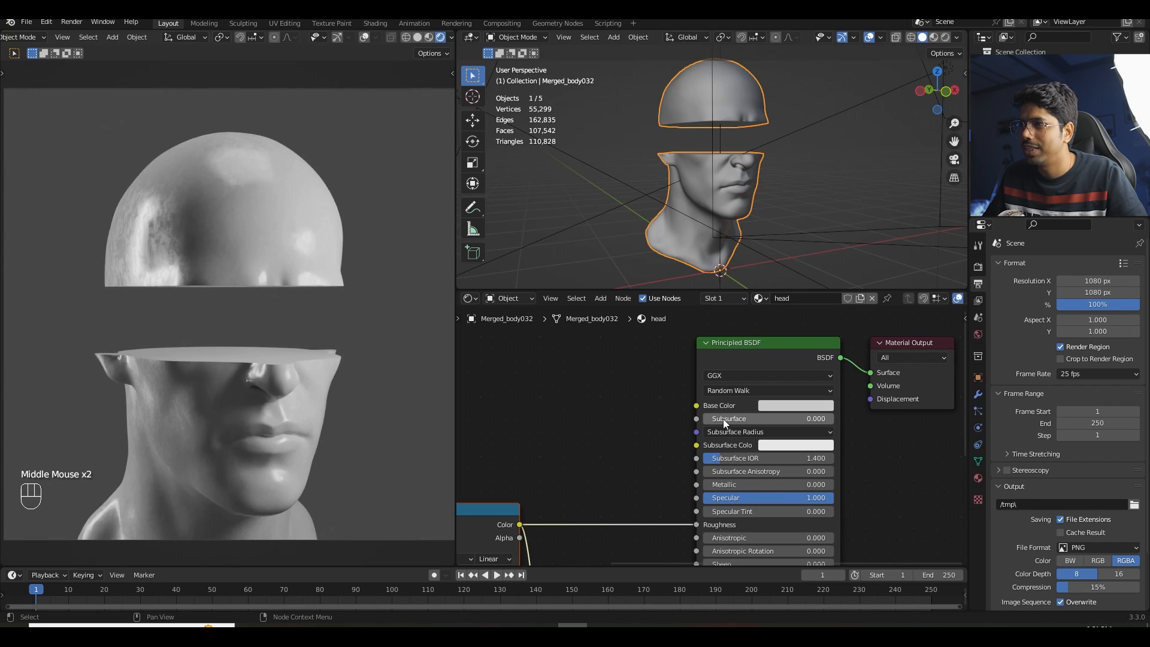
left_click_drag(723, 419, 753, 419)
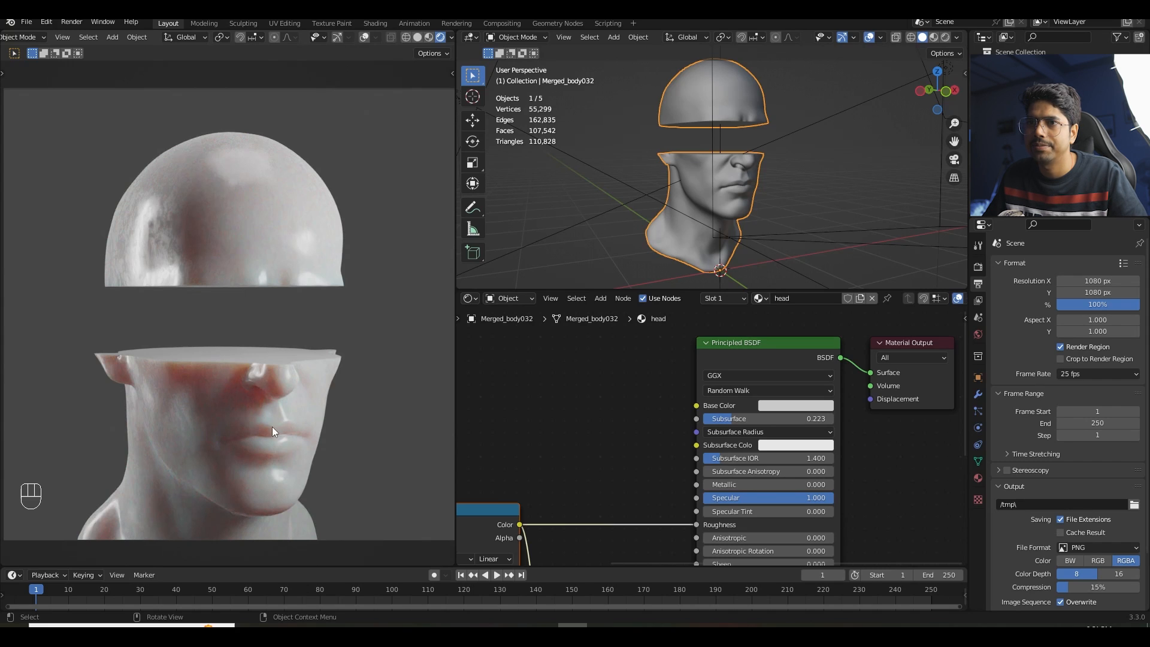
mouse_move(743, 418)
left_mouse_down()
mouse_move(703, 418)
mouse_move(742, 419)
left_mouse_up()
left_click(541, 455)
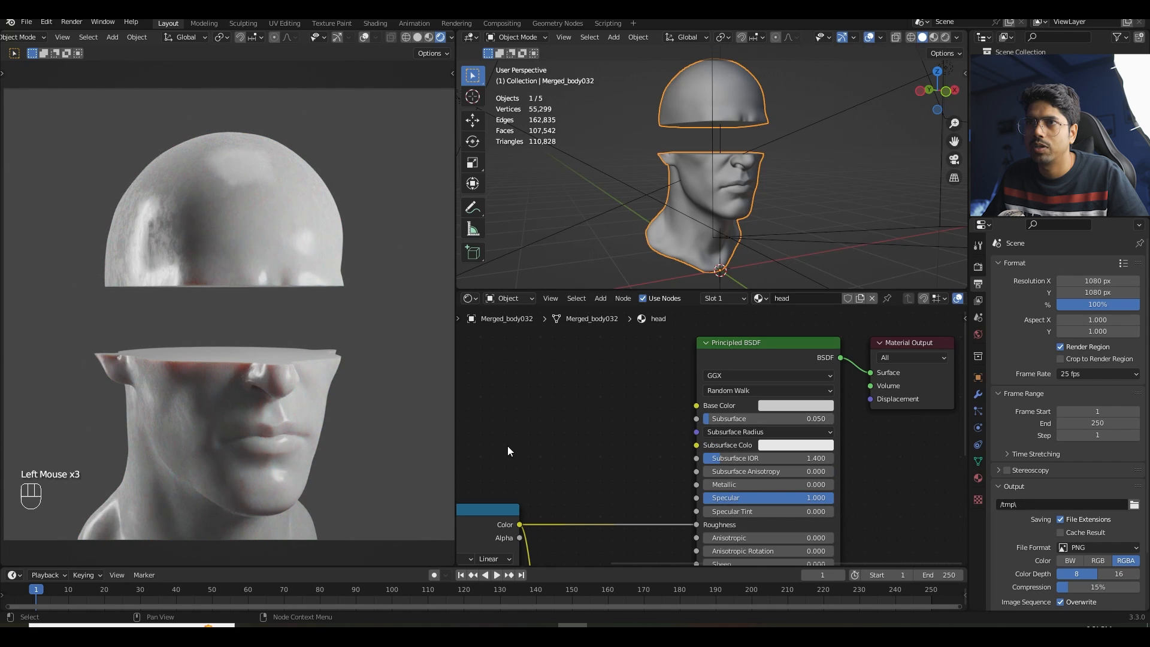
key("ctrl+s")
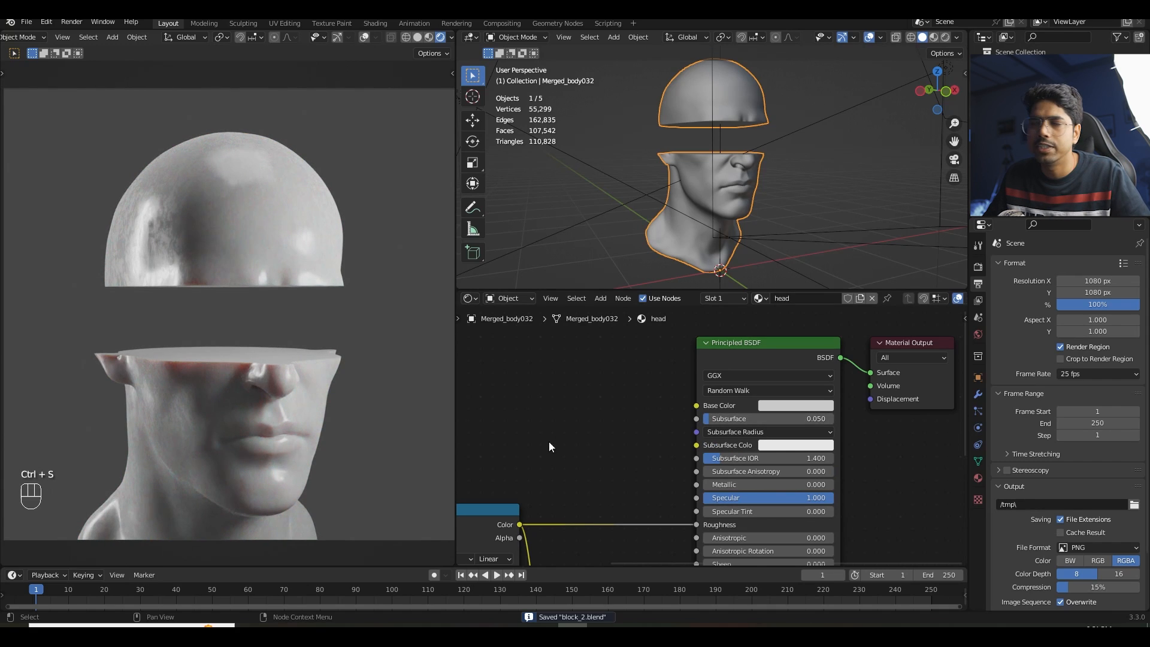
- Collapse the existing collections in the outliner and add a new collection named objects
scroll(627, 241, "down", 2)
middle_click_drag(628, 241, 673, 233, "shift")
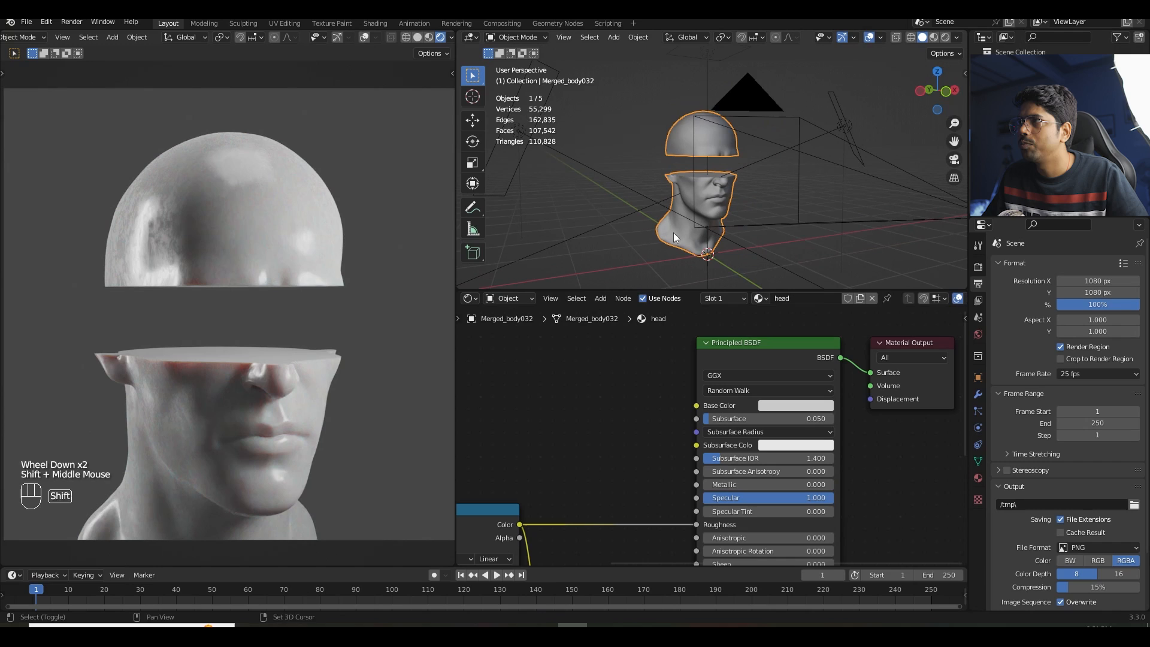
left_click(987, 64)
left_click(987, 76)
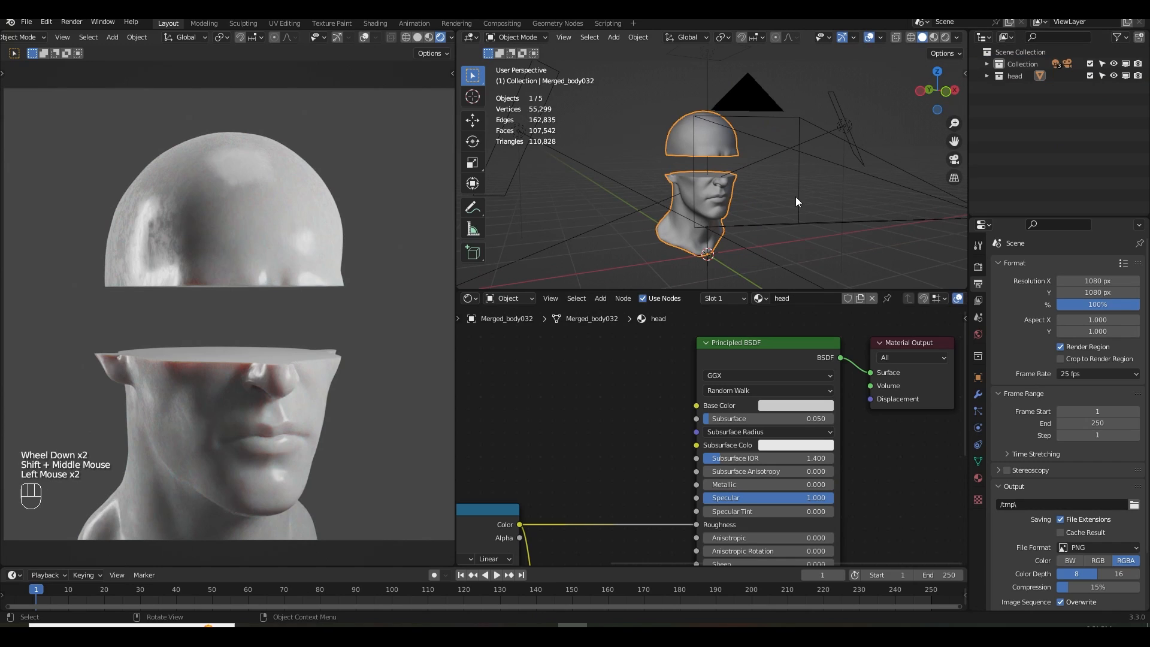
right_click(1048, 112)
left_click(1039, 110)
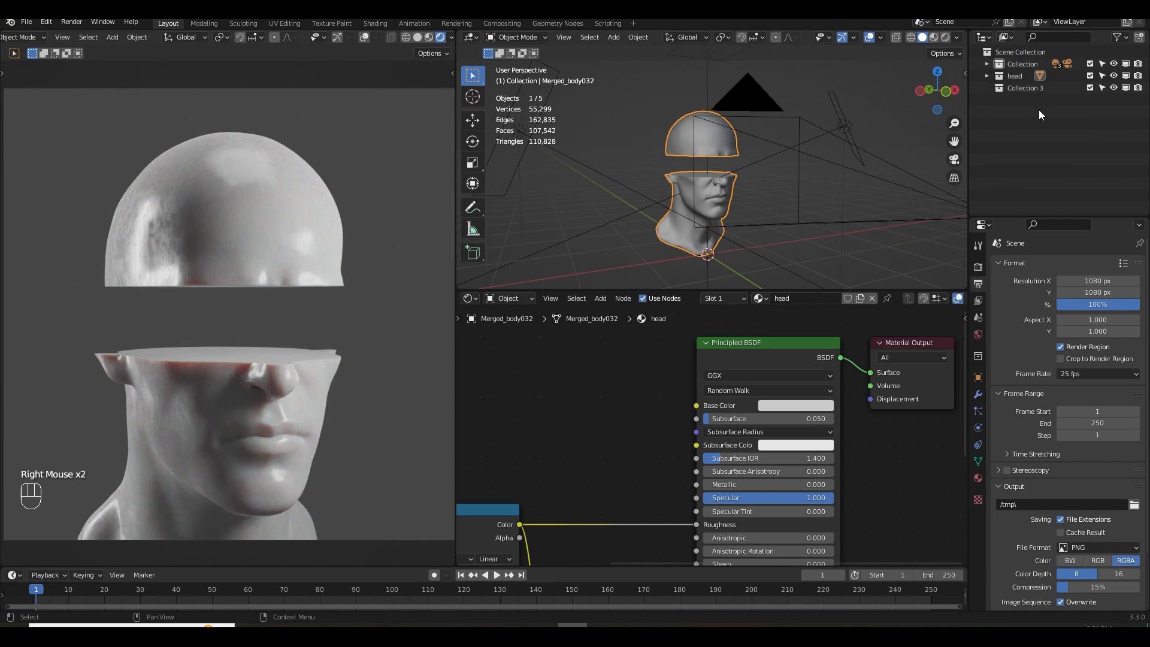
double_click(1040, 88)
type("c")
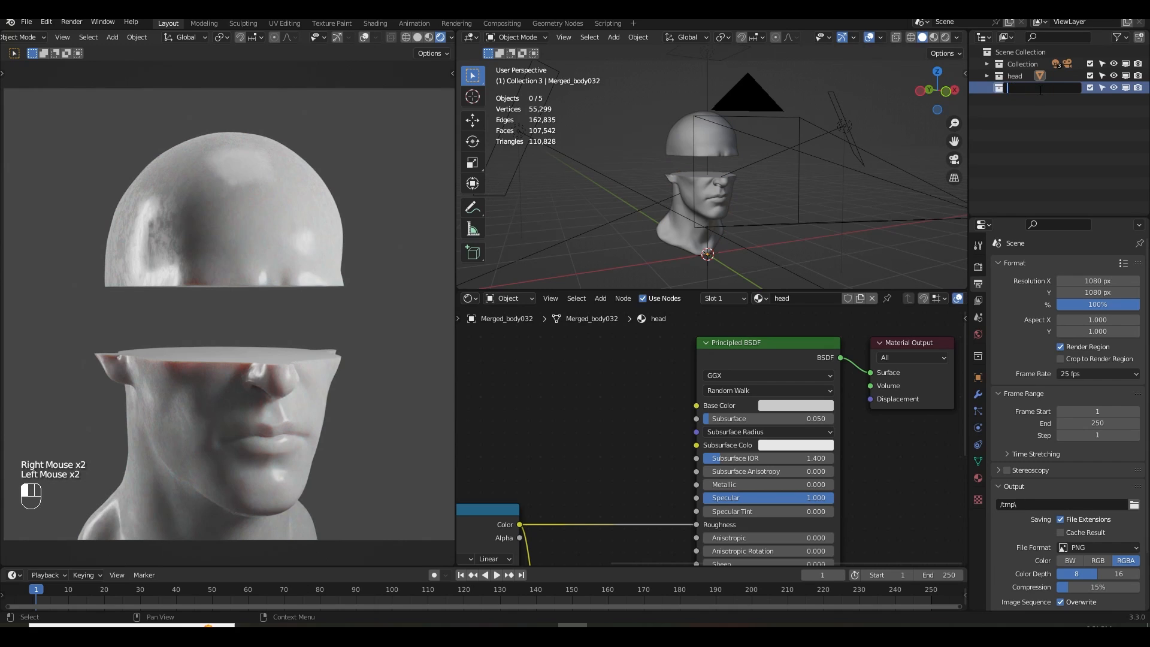
type("bjects")
key("Return")
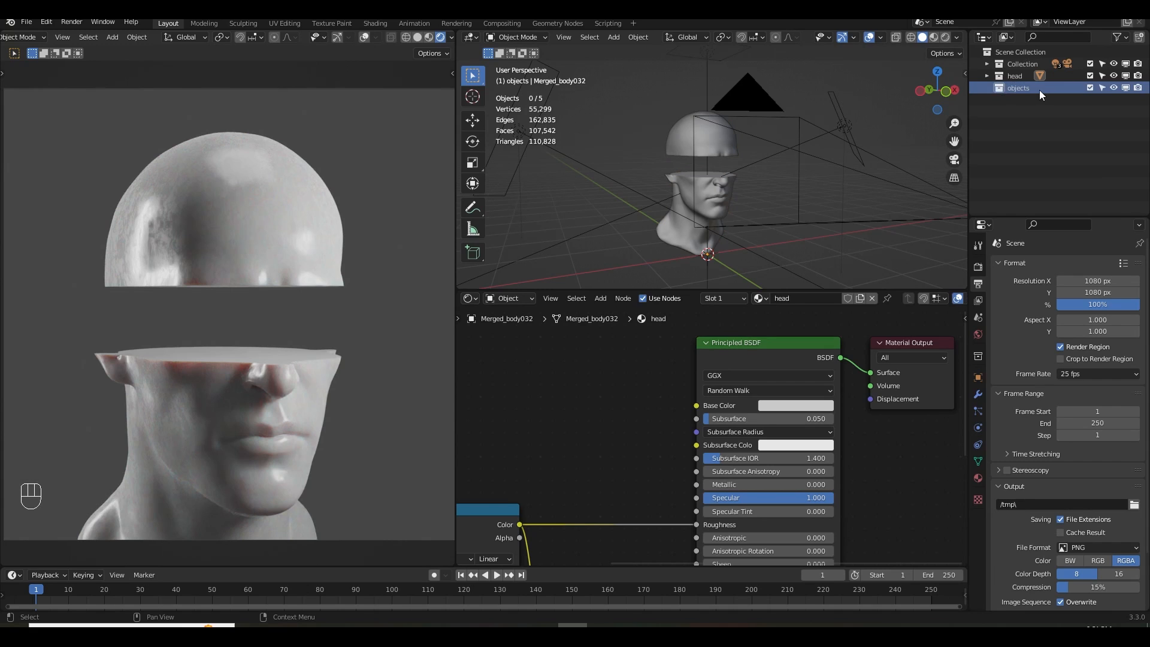
- Place the 3D cursor in the middle of the flat cut surface on the lower half of the head
scroll(605, 156, "up", 2)
middle_click_drag(605, 157, 715, 171)
scroll(699, 174, "down", 2)
left_click(474, 97)
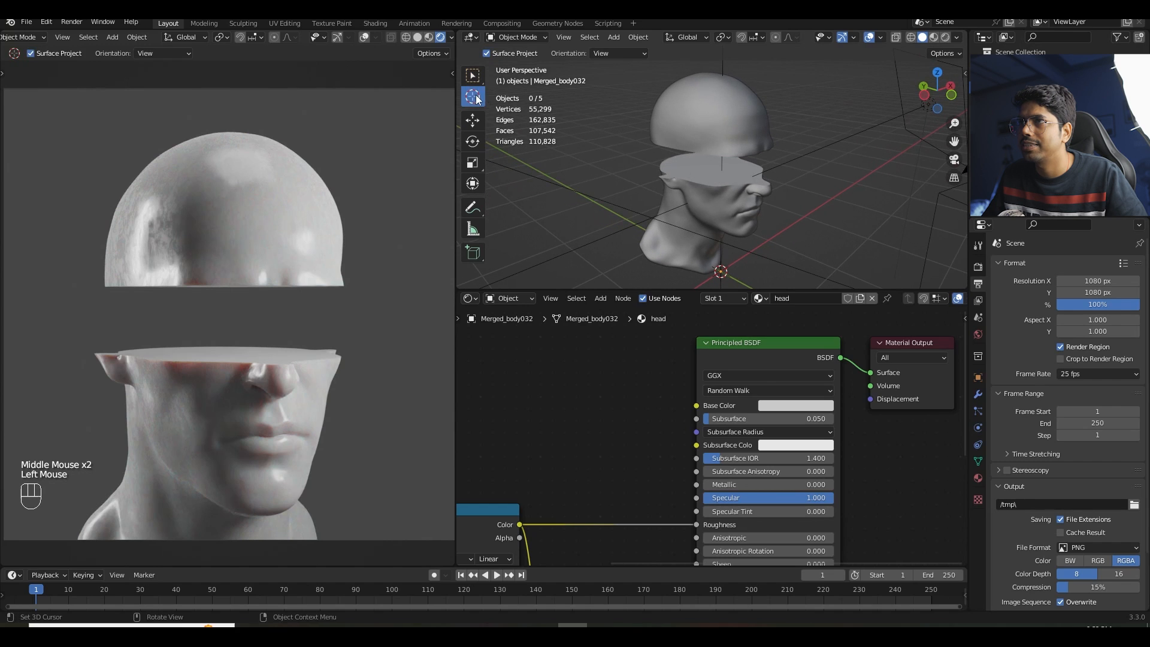
left_click(709, 166)
middle_click_drag(727, 187, 705, 174)
scroll(705, 175, "up", 2)
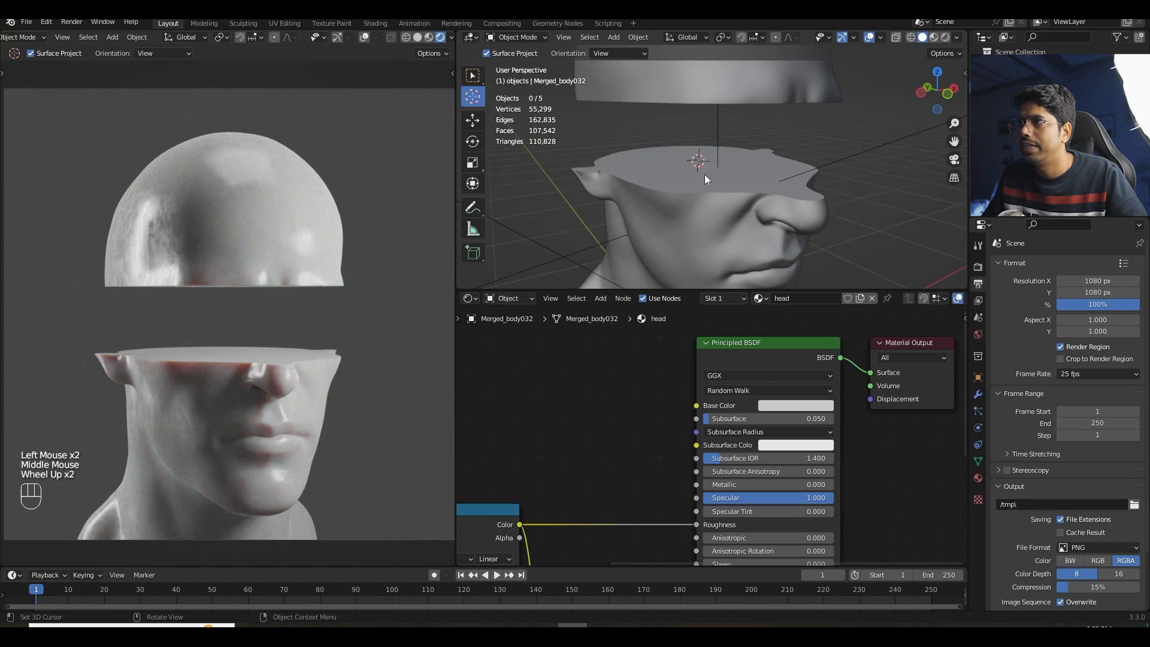
- Add a UV sphere at the 3D cursor and scale it down to a small ball on the cut surface
key("shift+a")
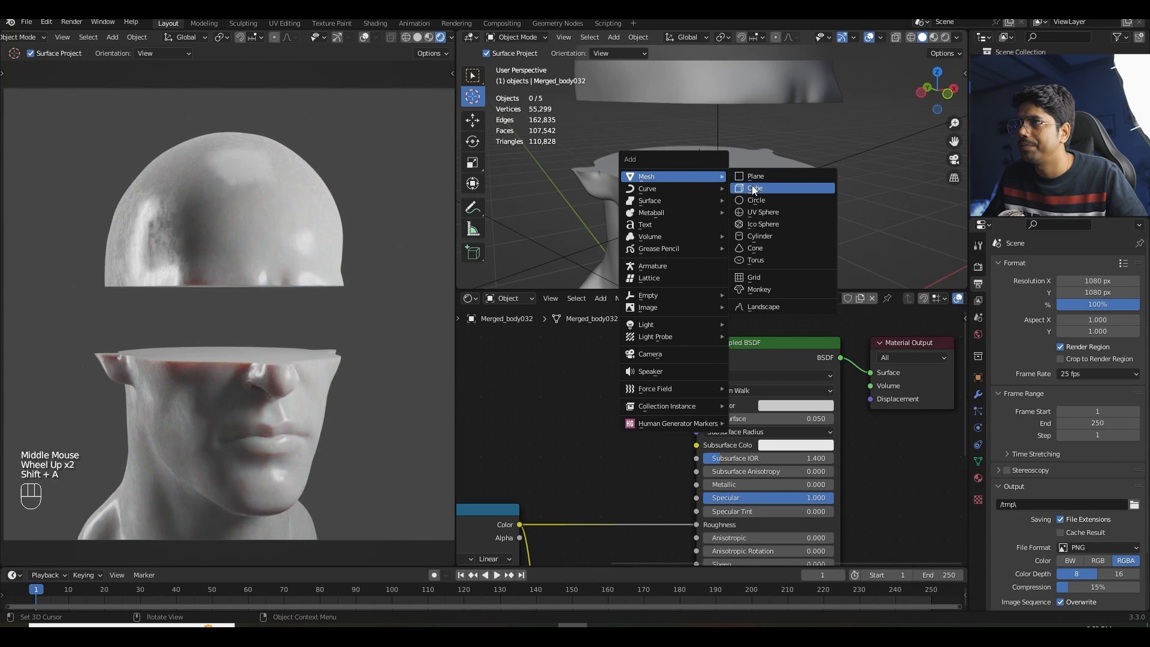
left_click(763, 212)
key("s")
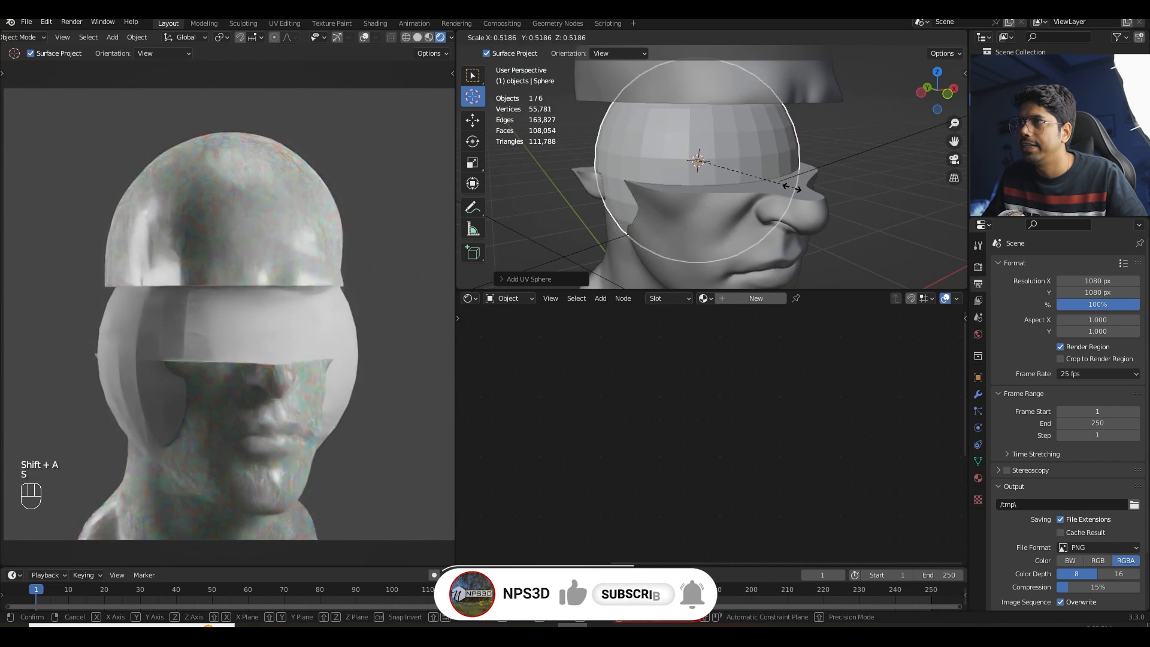
left_click(720, 170)
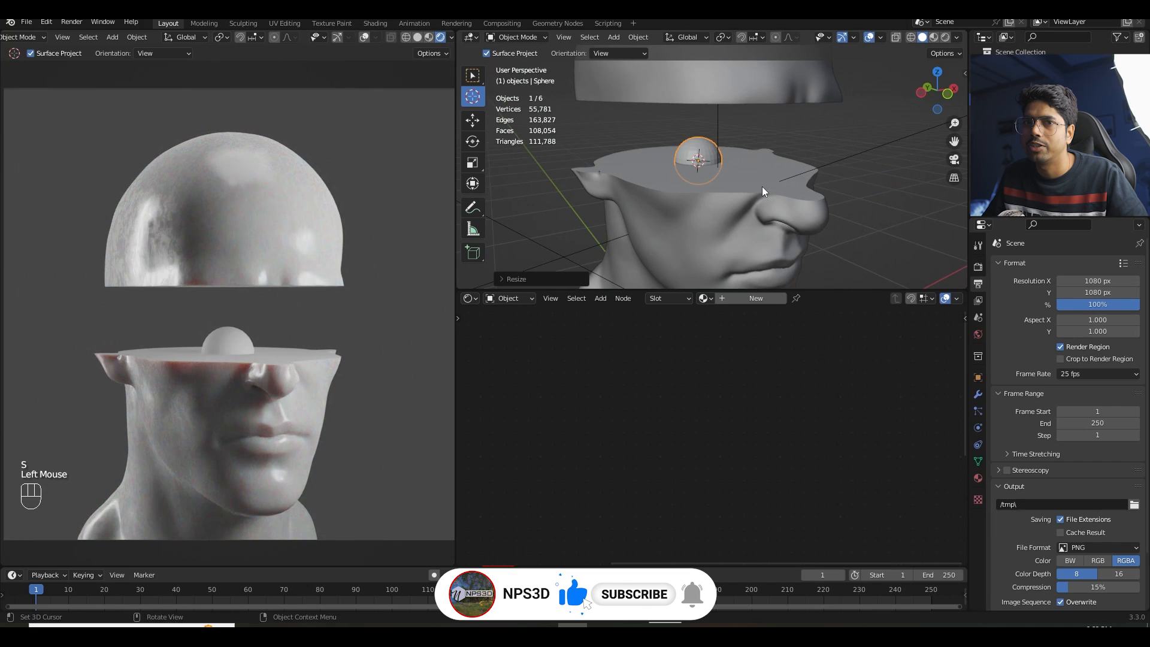
- Apply smooth shading to the small sphere
middle_click_drag(753, 186, 732, 197)
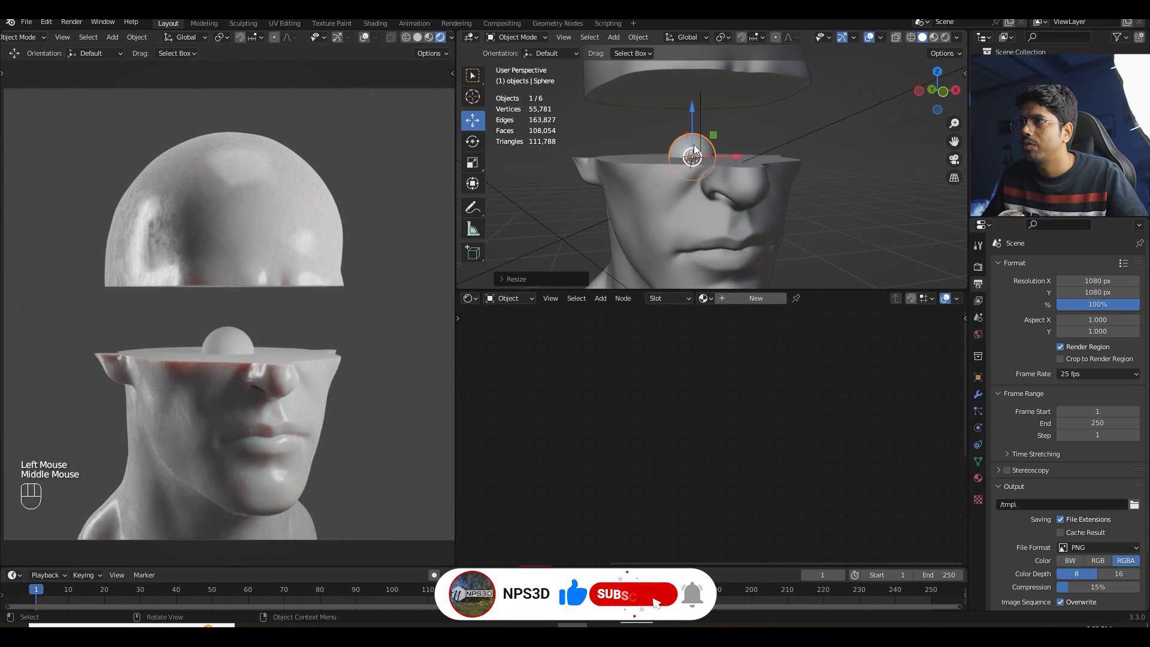
scroll(693, 149, "up", 2)
right_click(701, 179)
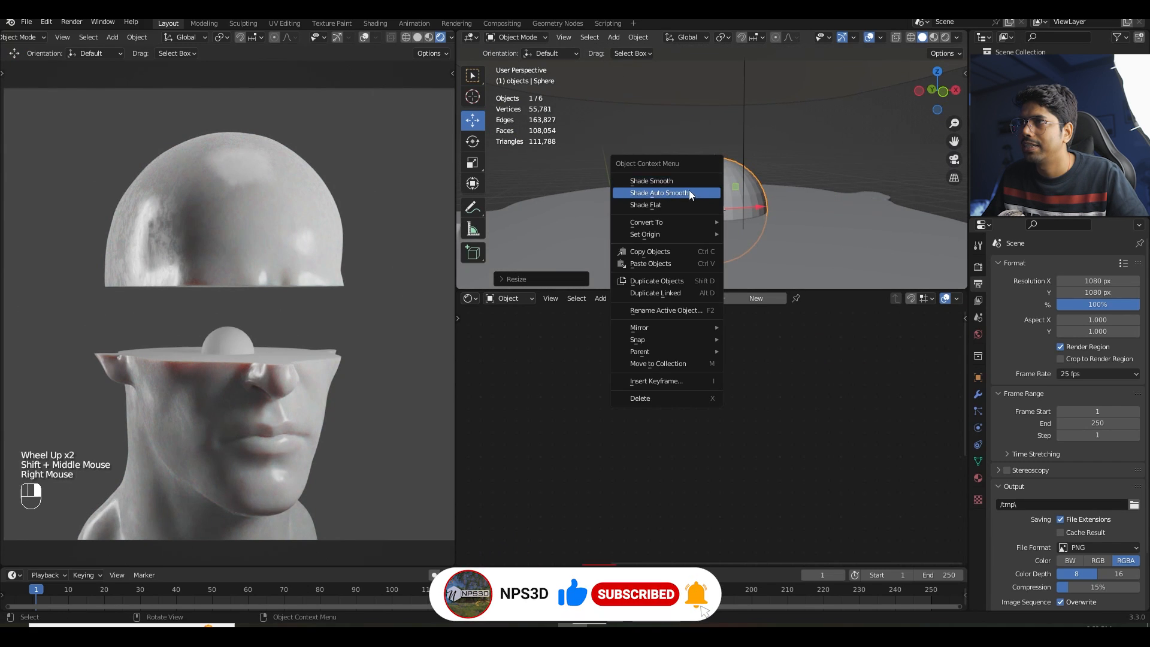
left_click(692, 181)
mouse_move(757, 221)
middle_mouse_down("shift")
mouse_move(731, 217)
mouse_move(753, 203)
middle_mouse_up("shift")
- Create a new material for the sphere and name it glass
left_click(744, 303)
left_click(818, 299)
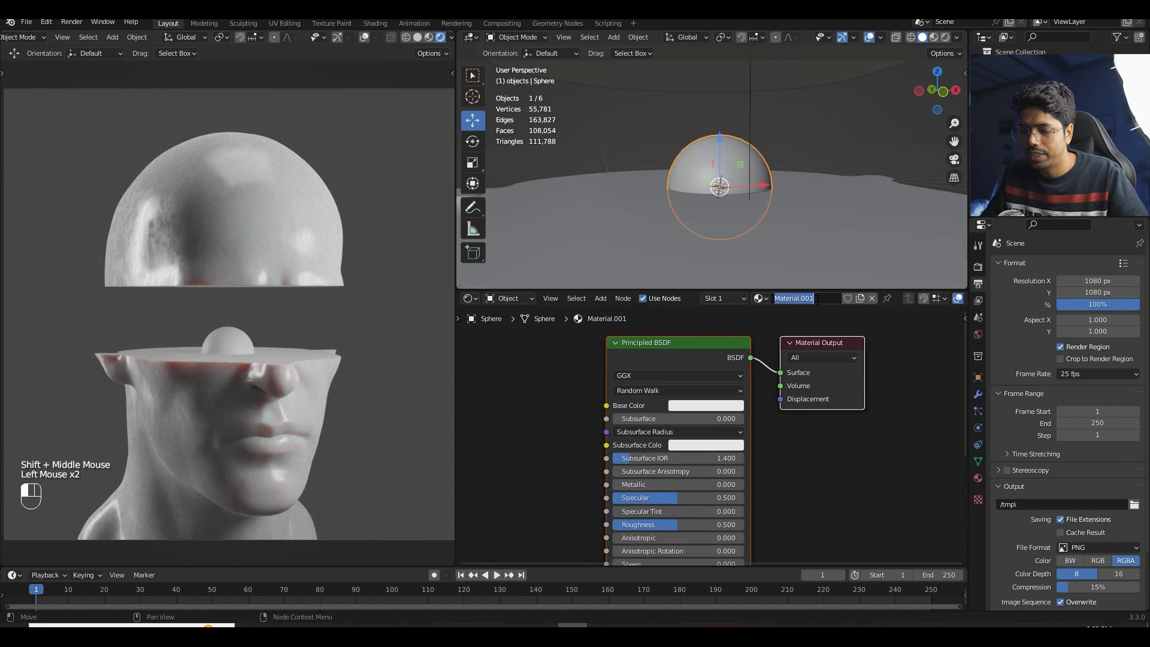
type("glass")
key("Return")
- Set the glass material's Roughness to 0.182, Transmission to 1 and Transmission Roughness to 0.068
middle_click_drag(701, 509, 701, 410)
left_click_drag(683, 425, 641, 425)
middle_click_drag(663, 504, 671, 427)
left_click_drag(639, 459, 755, 459)
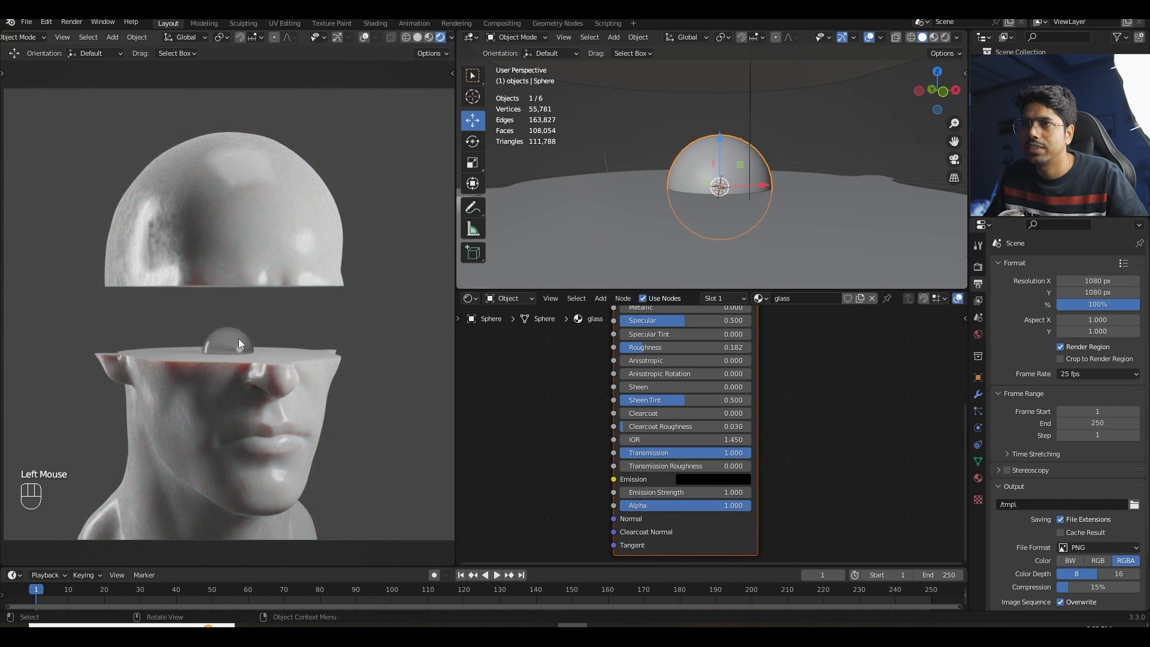
left_click_drag(654, 466, 675, 469)
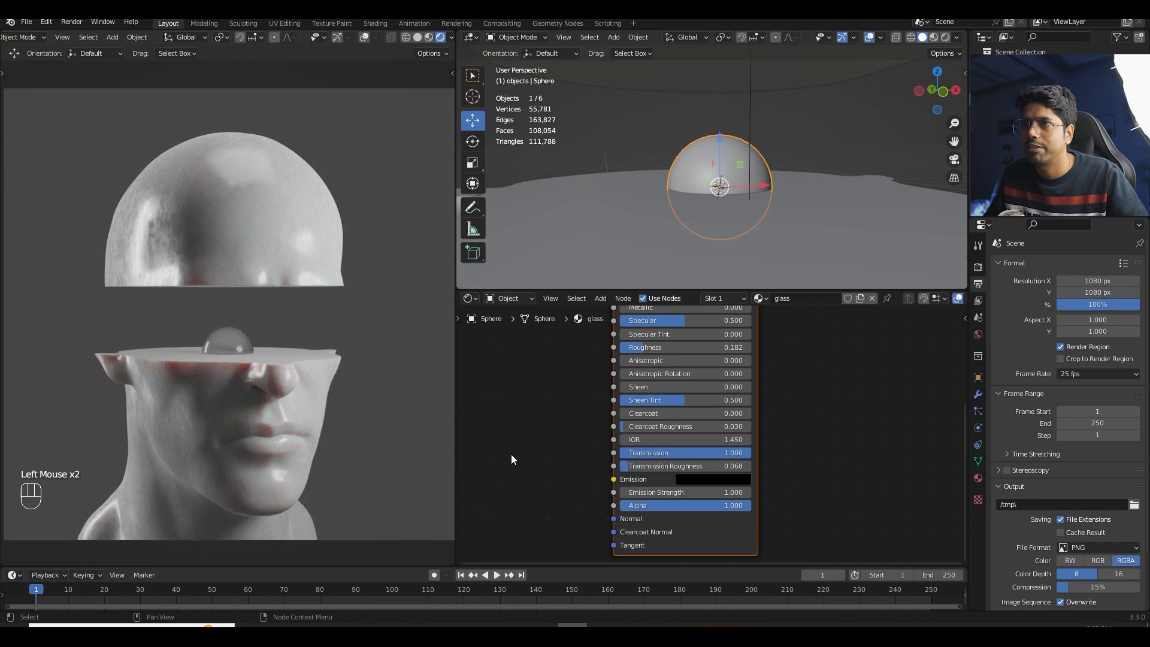
- Raise the glass sphere along Z so it rests on the head's cut surface, and save the file
key("g")
key("z")
left_click(789, 181)
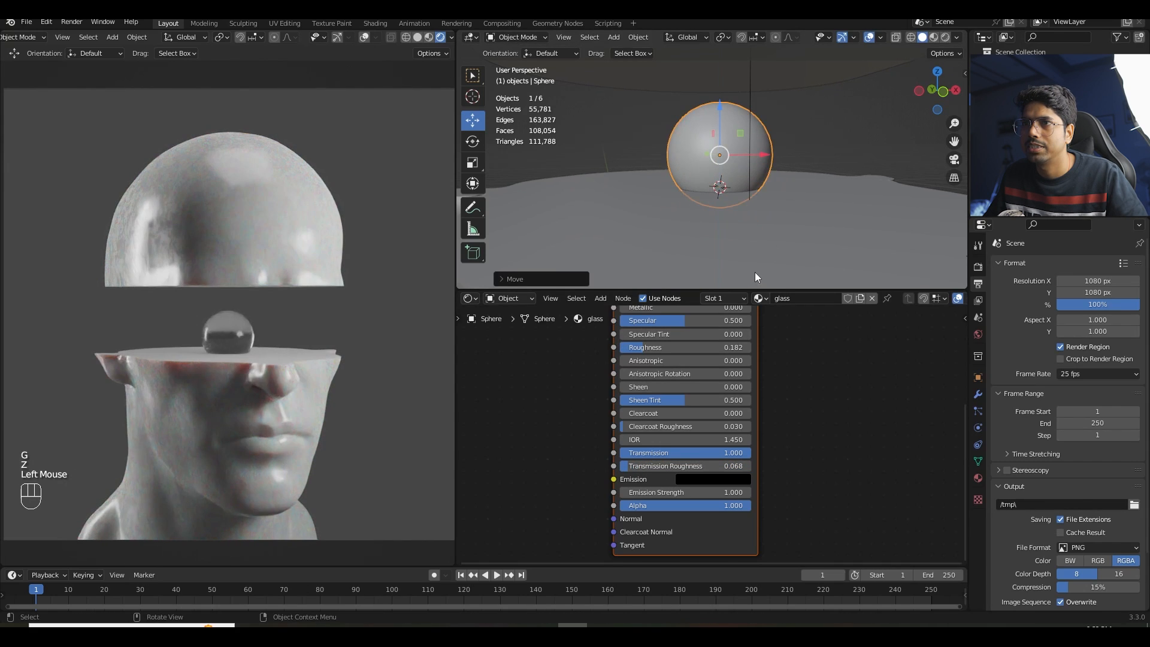
key("ctrl+s")
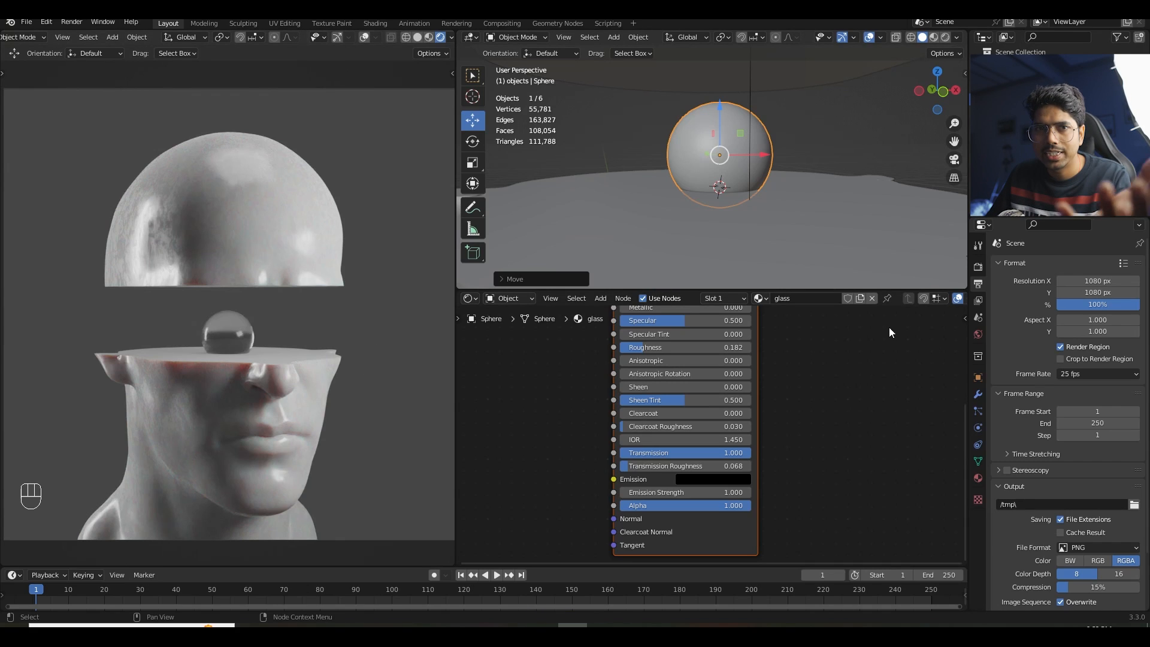
- Assign an Environment Texture to the world colour and load kiara_interior_4k.hdr from the hdri folder
left_click(977, 334)
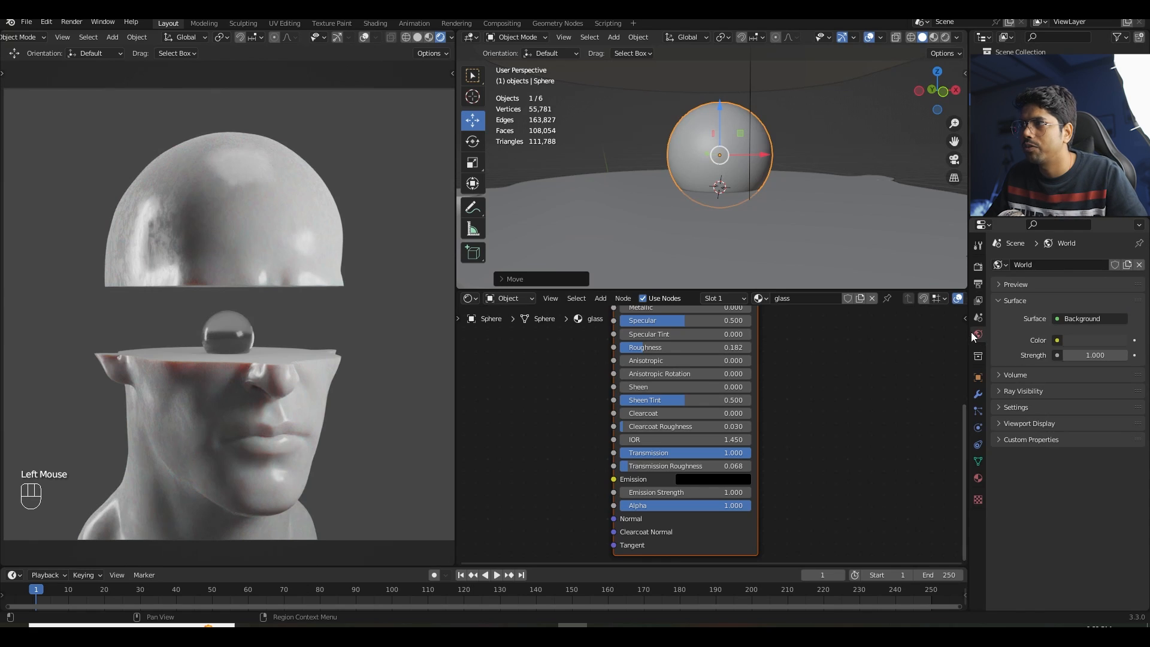
left_click(1058, 339)
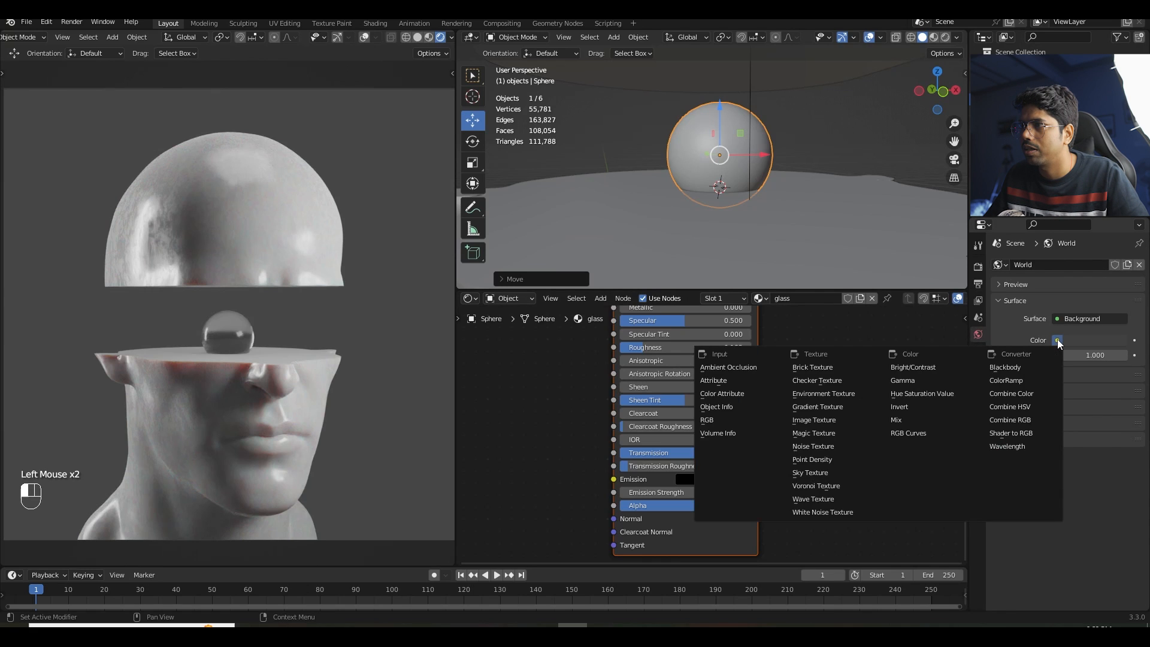
left_click(851, 393)
left_click(1102, 357)
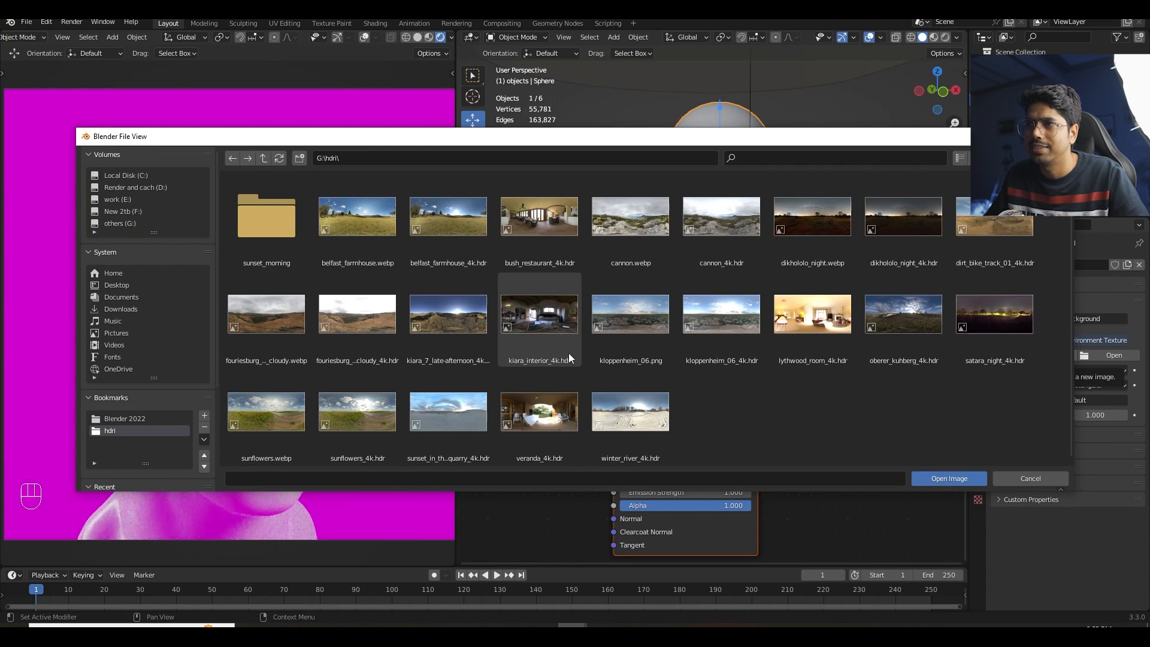
left_click(559, 325)
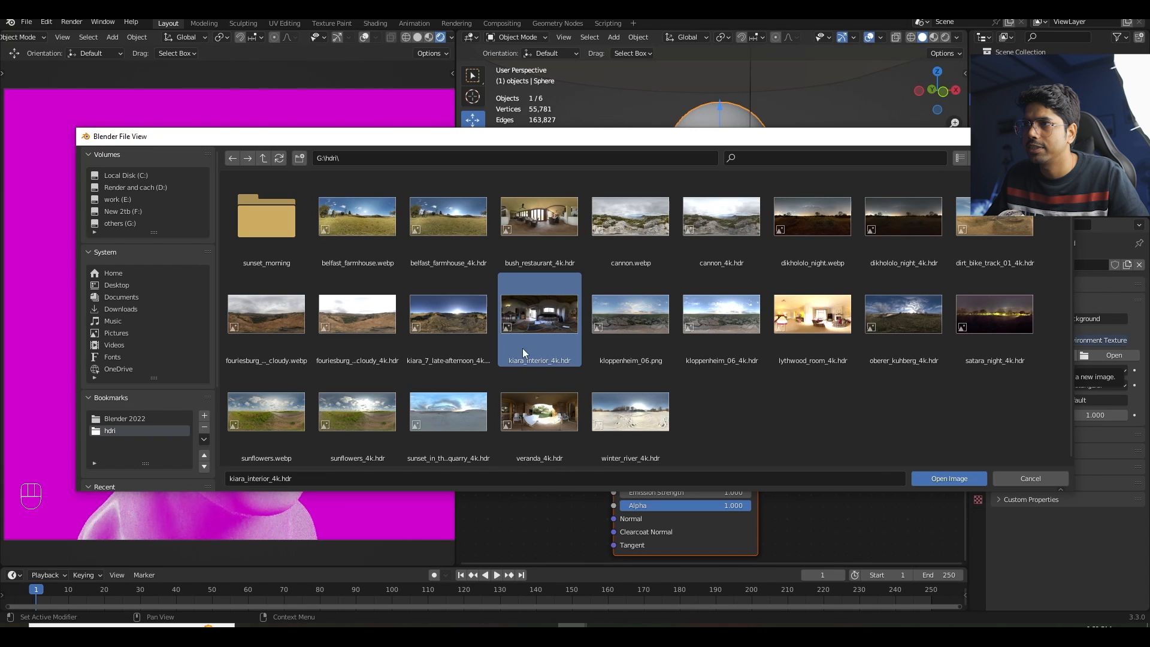
left_click(946, 477)
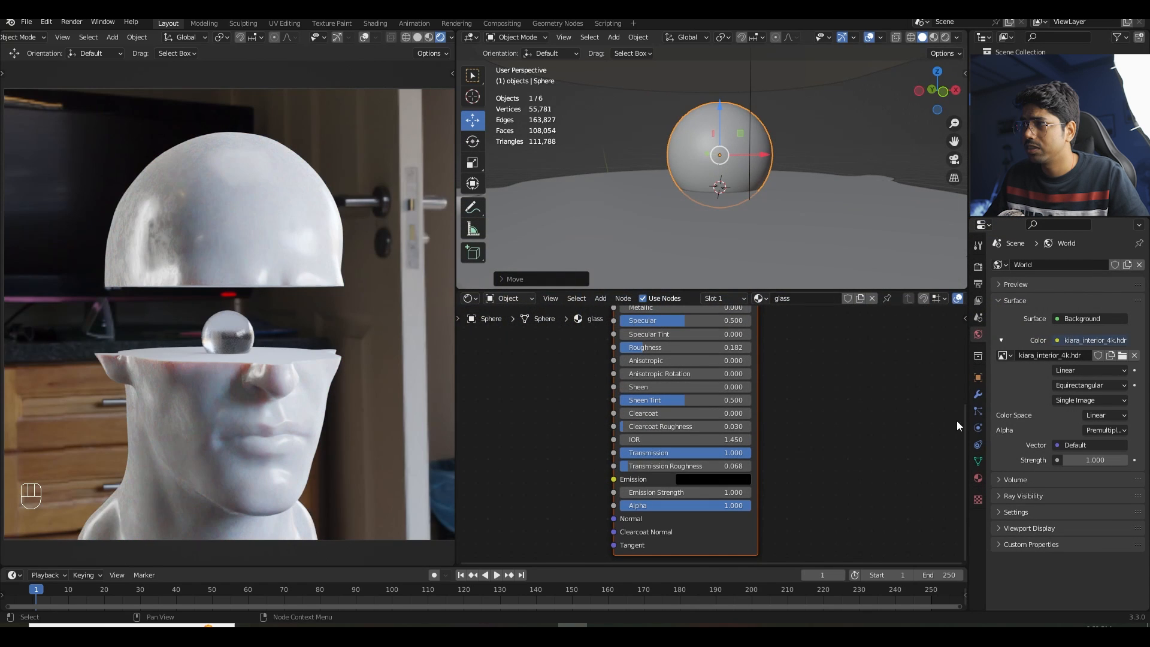
- Enable the Transparent film option in the render settings to hide the HDRI background
left_click_drag(967, 389, 931, 390)
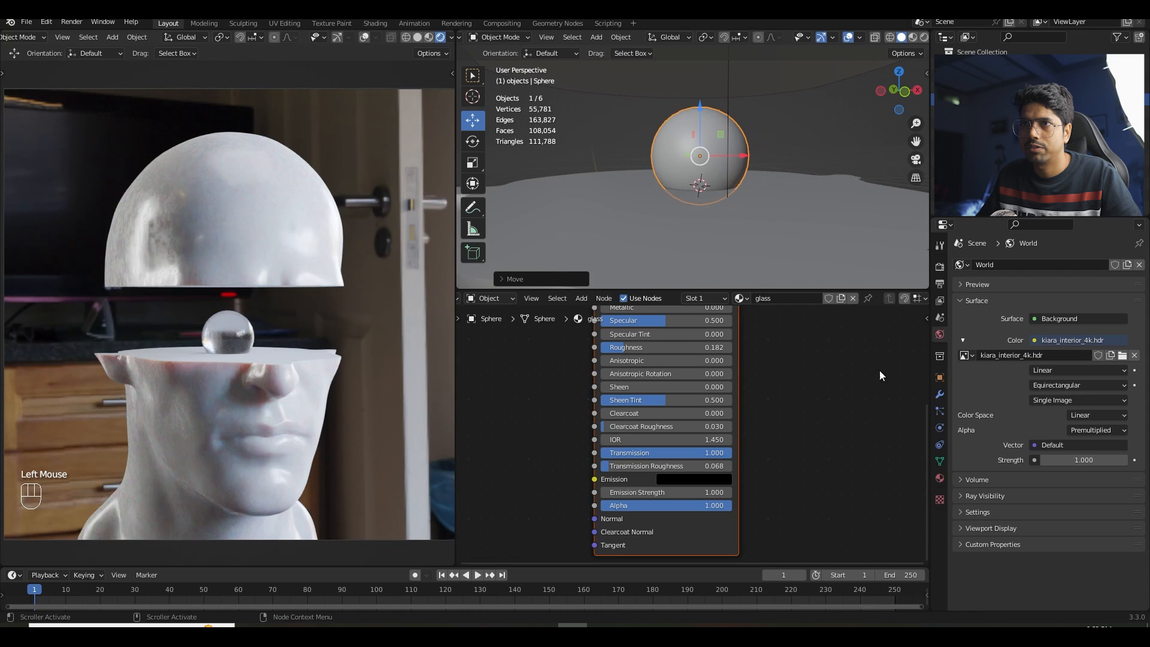
left_click(940, 268)
scroll(1000, 510, "down", 2)
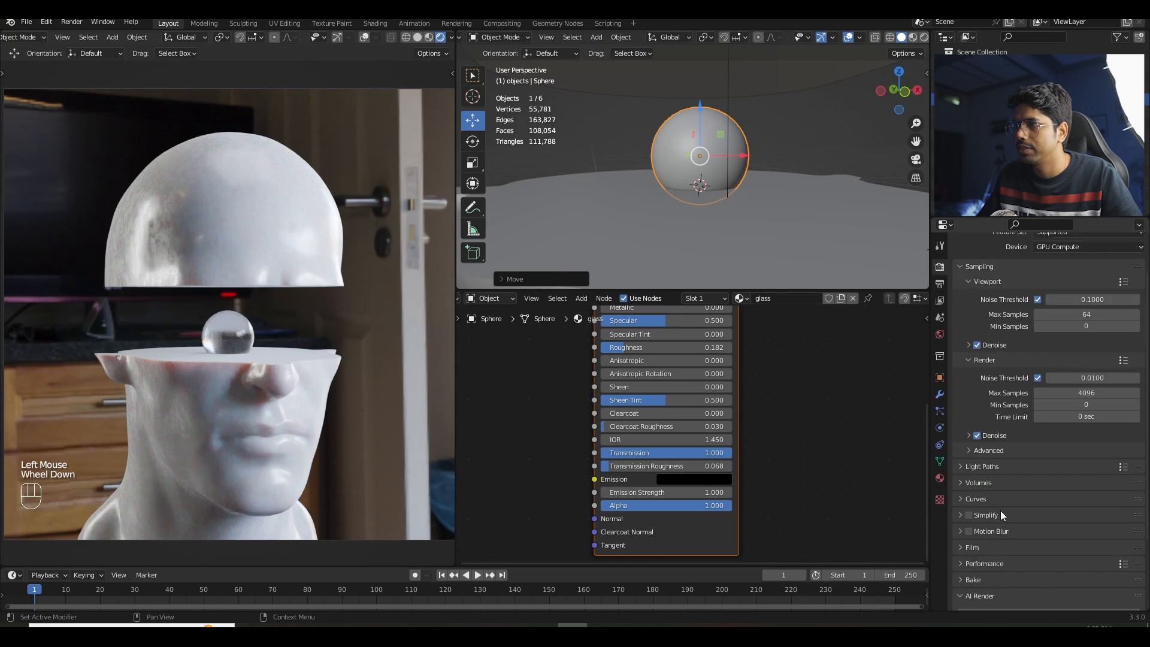
left_click(963, 477)
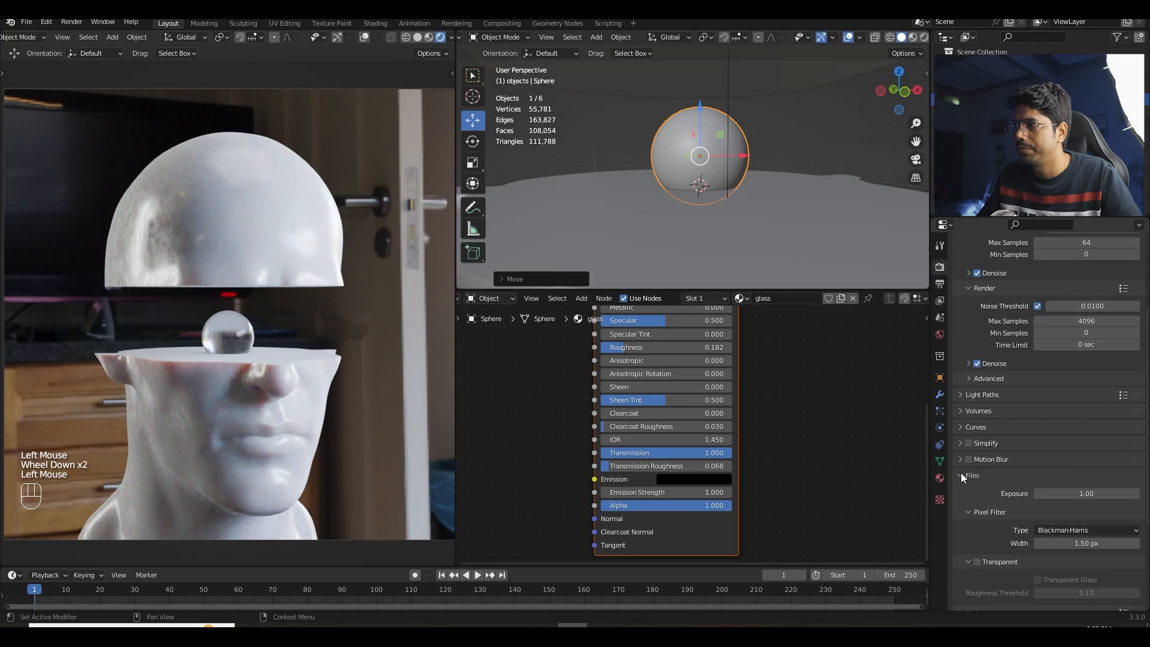
left_click(977, 562)
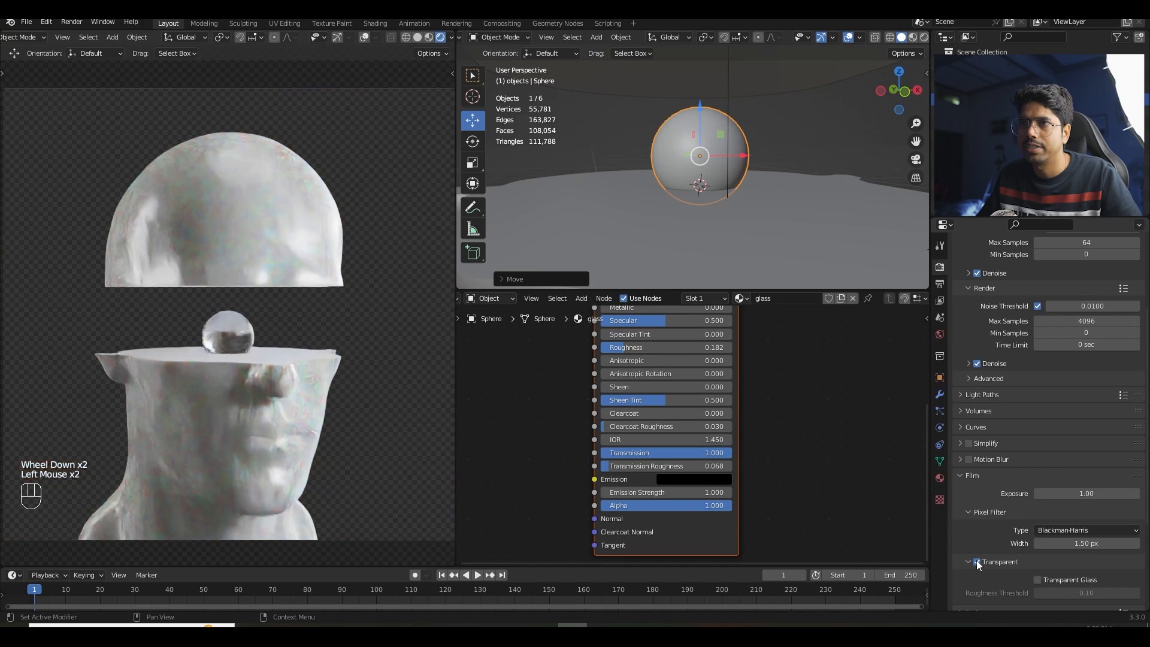
- Set the world background Strength to 0.1
left_click(940, 334)
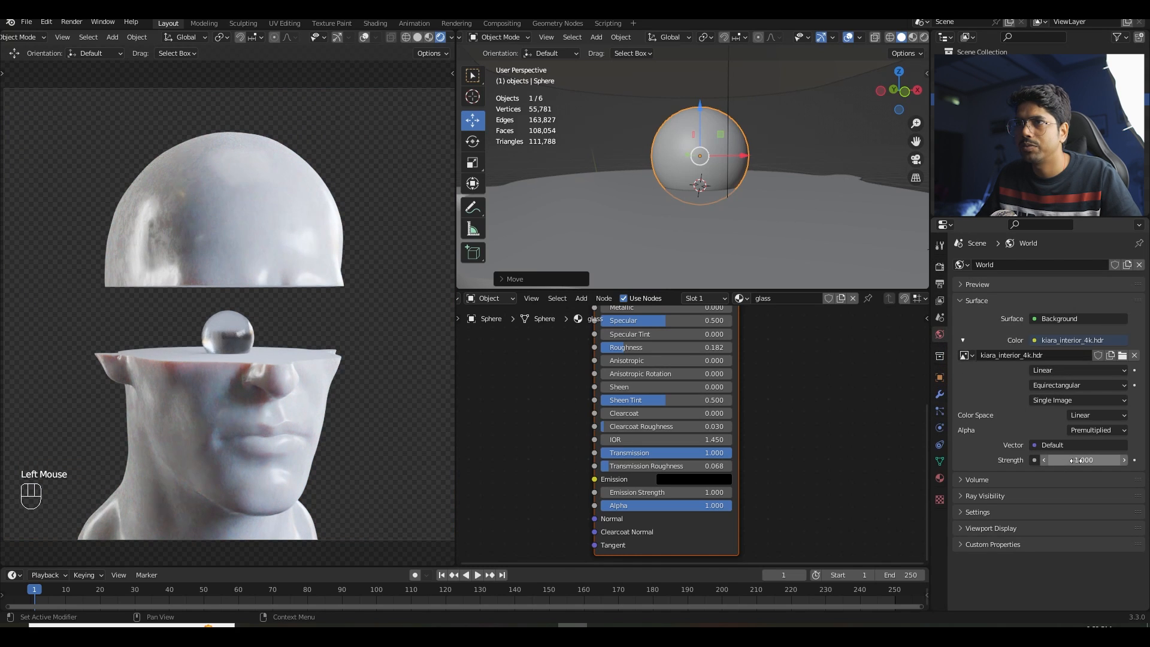
left_click_drag(1080, 460, 1057, 459)
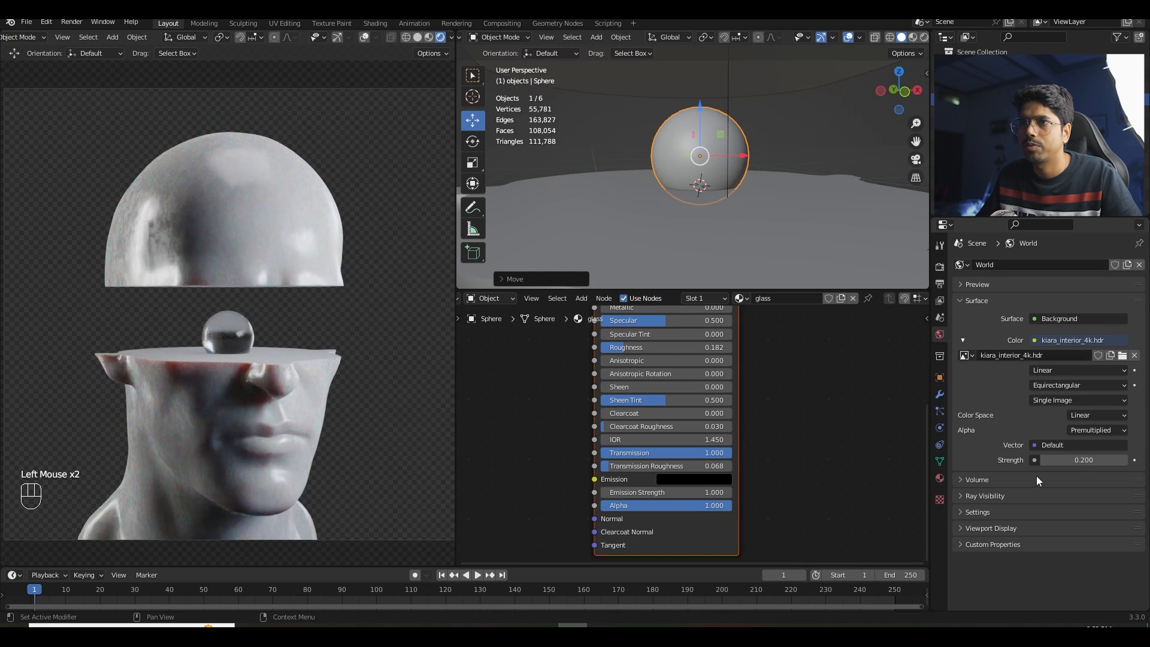
left_click(1077, 461)
key("BackSpace")
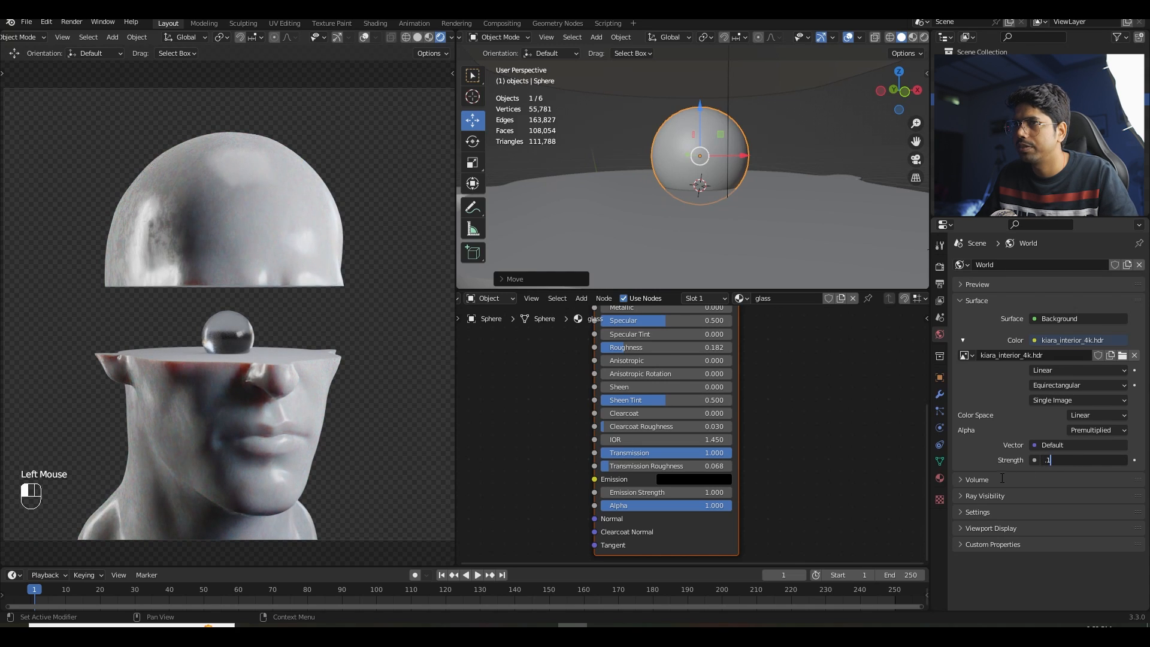
type(".1")
left_click(1003, 478)
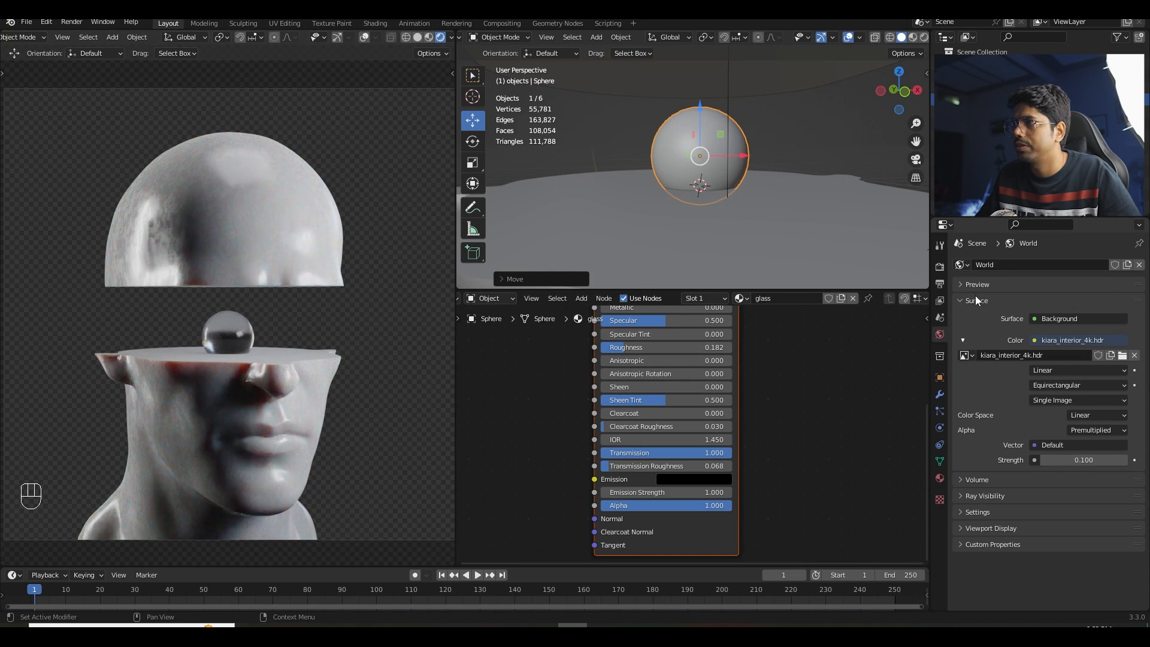
left_click(976, 299)
- Lower the glass sphere until it is half sunk into the cut surface, and shift it horizontally across the surface
left_click_drag(700, 137, 698, 162)
middle_click_drag(666, 201, 762, 212)
left_click_drag(696, 180, 560, 177)
- Duplicate the glass sphere in front view, shrink the copy and float it above and beside the original
key("KP_1")
scroll(682, 198, "down", 2, "shift")
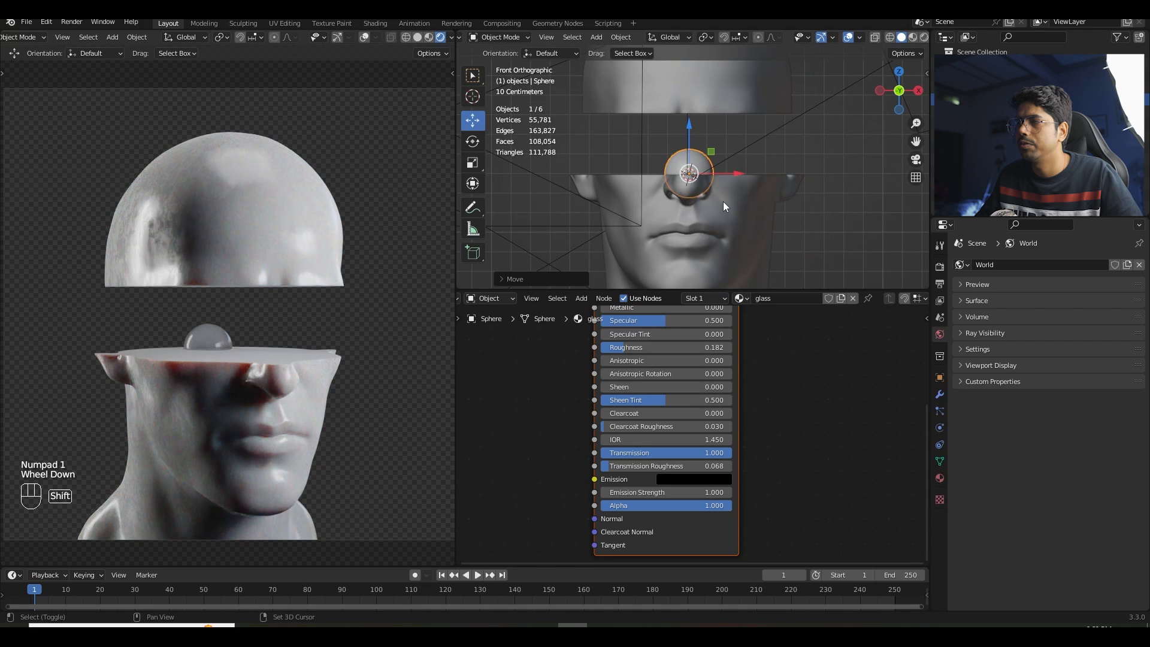
key("shift+f")
key("shift+d")
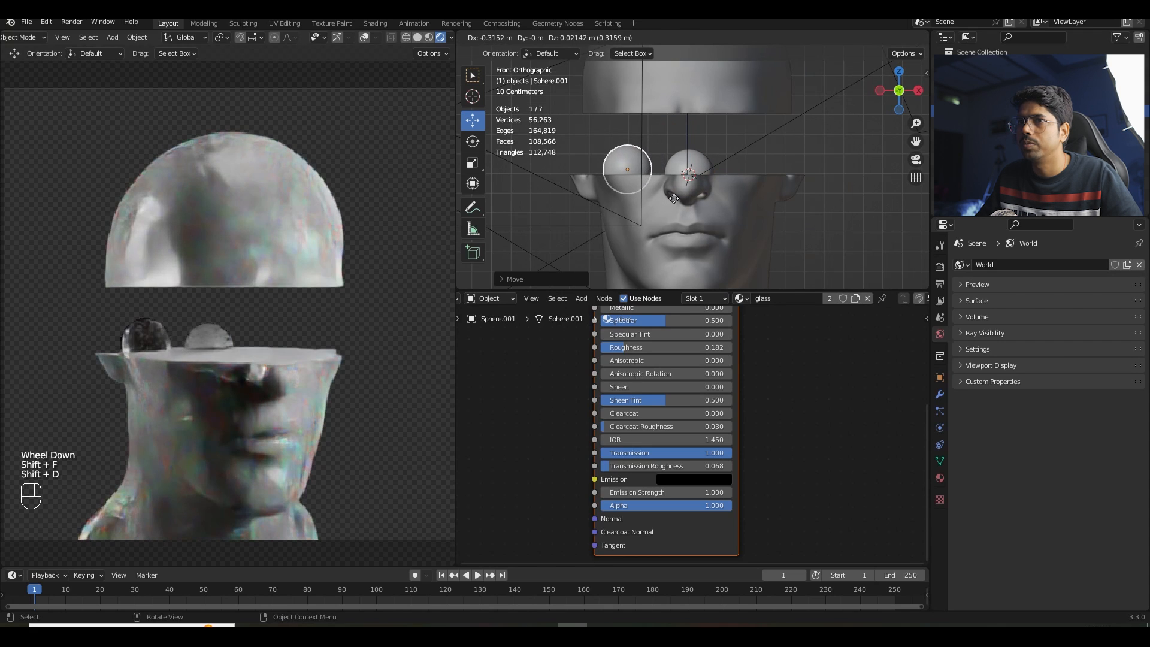
left_click(654, 207)
key("s")
left_click(703, 189)
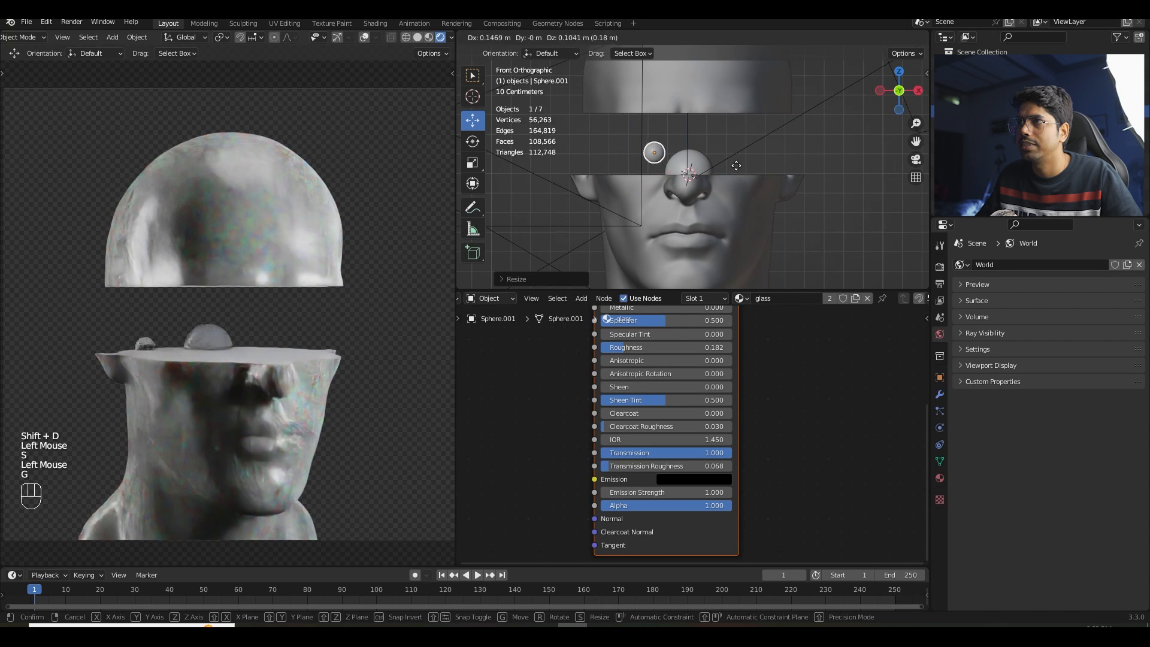
key("g")
left_click(746, 172)
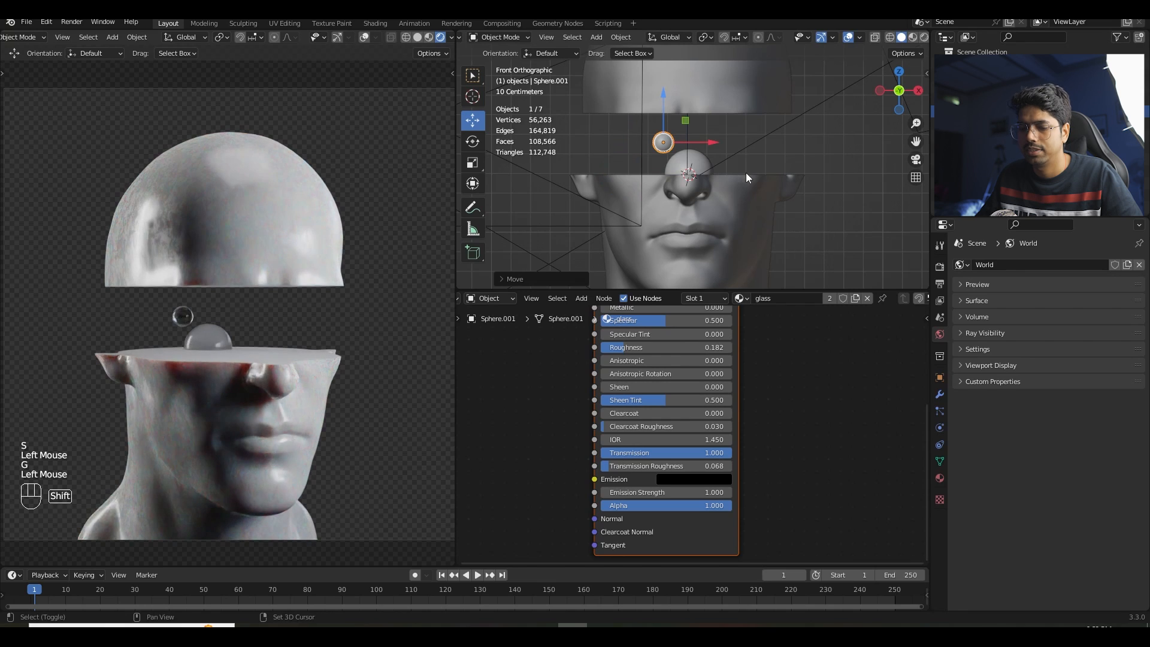
- Duplicate the small floating sphere and seat the copy at the opposite edge of the cut surface
key("shift+d")
left_click(844, 203)
middle_click_drag(839, 197, 869, 237)
left_click_drag(804, 171, 786, 168)
middle_click_drag(826, 198, 824, 157)
- Make two more smaller copies of the edge sphere and float them at different heights above it
key("shift+d")
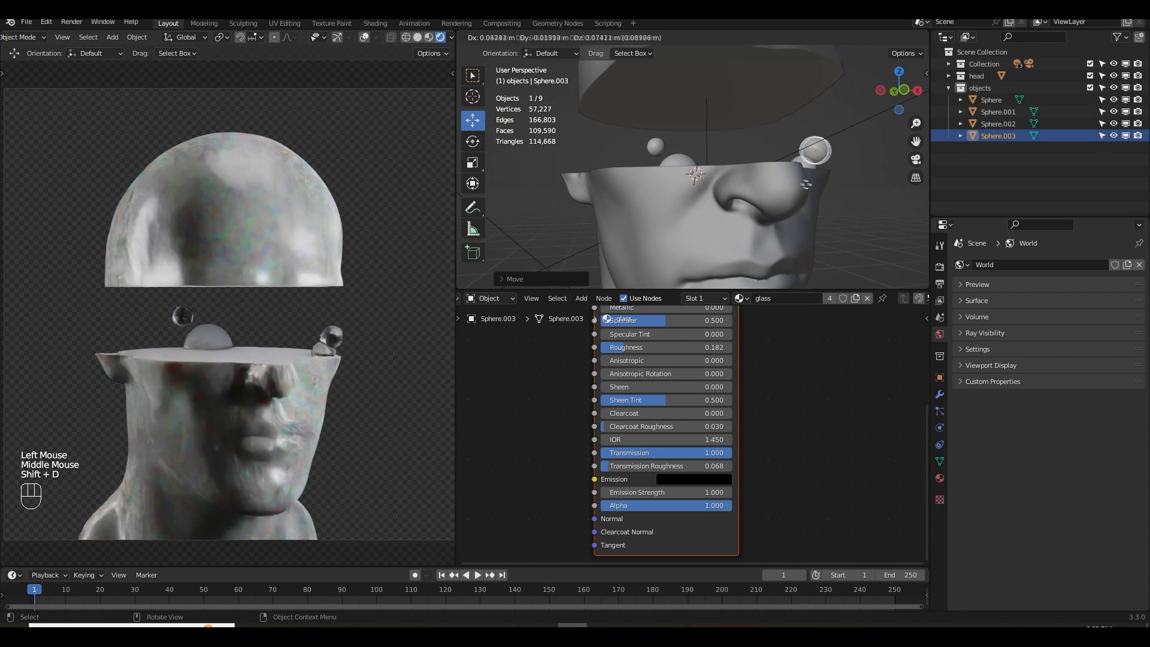
key("s")
key("g")
key("shift+d")
left_click(815, 168)
key("s")
left_click(810, 185)
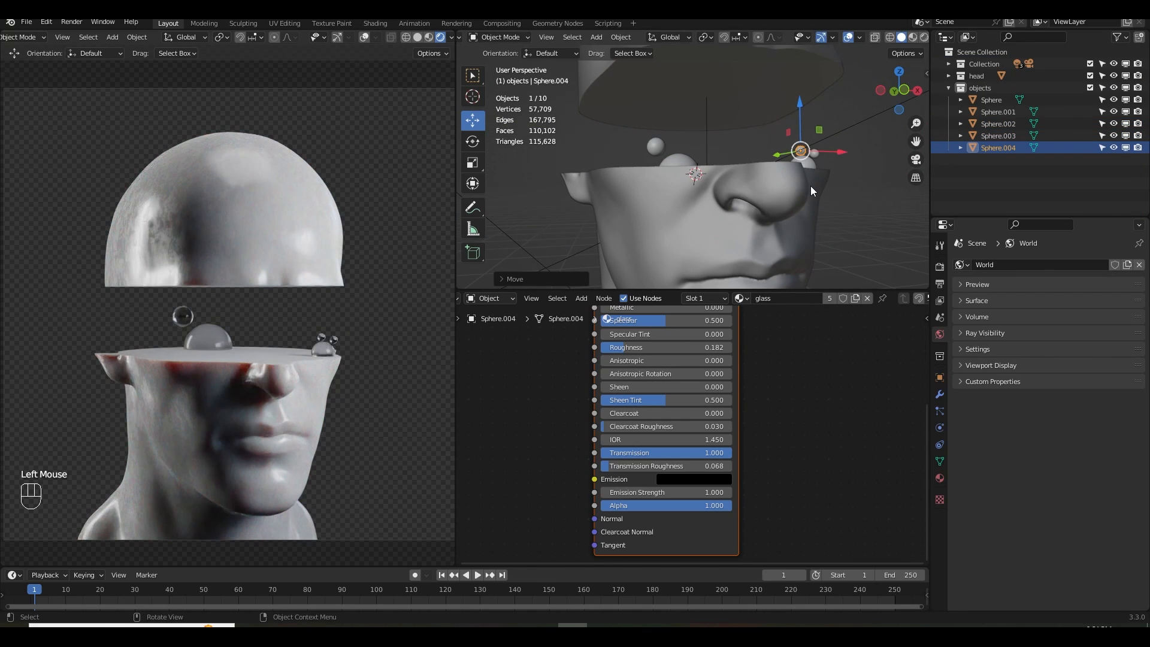
key("g")
left_click(840, 171)
- Duplicate a small sphere to the ear side of the cut surface and enlarge it, half sunk into the surface
key("shift+d")
left_click(672, 237)
key("s")
left_click(688, 174)
key("shift+f")
- Add a larger sphere copy at the cut edge above the ear, adjust its position and save the file
middle_click_drag(683, 178, 682, 224)
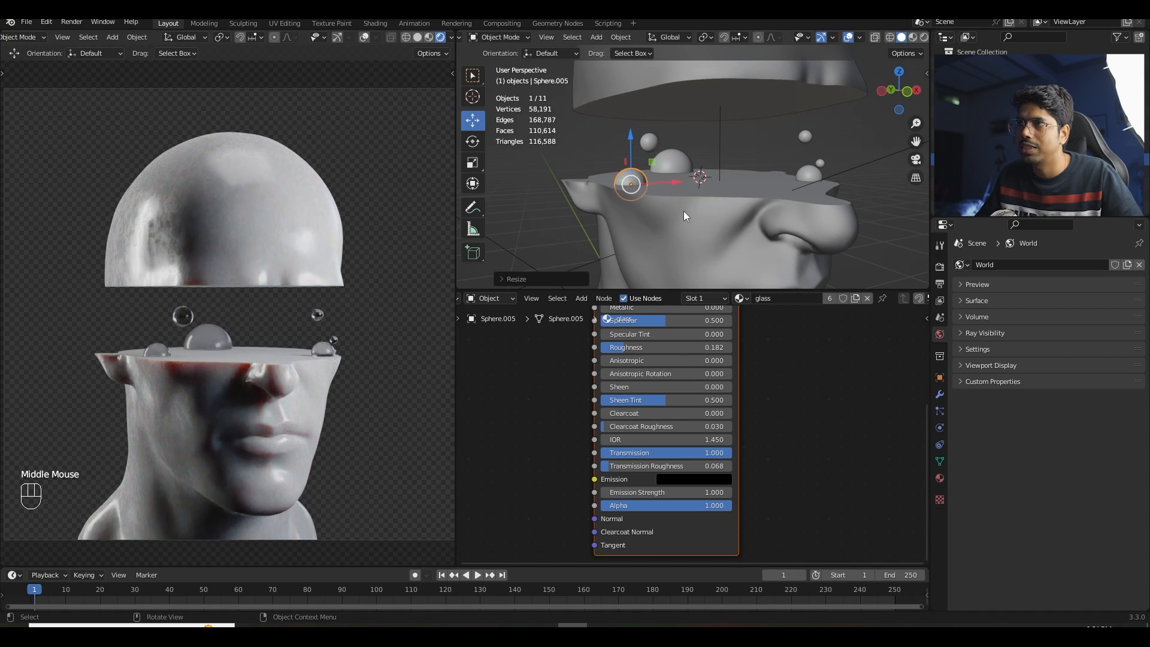
key("shift+d")
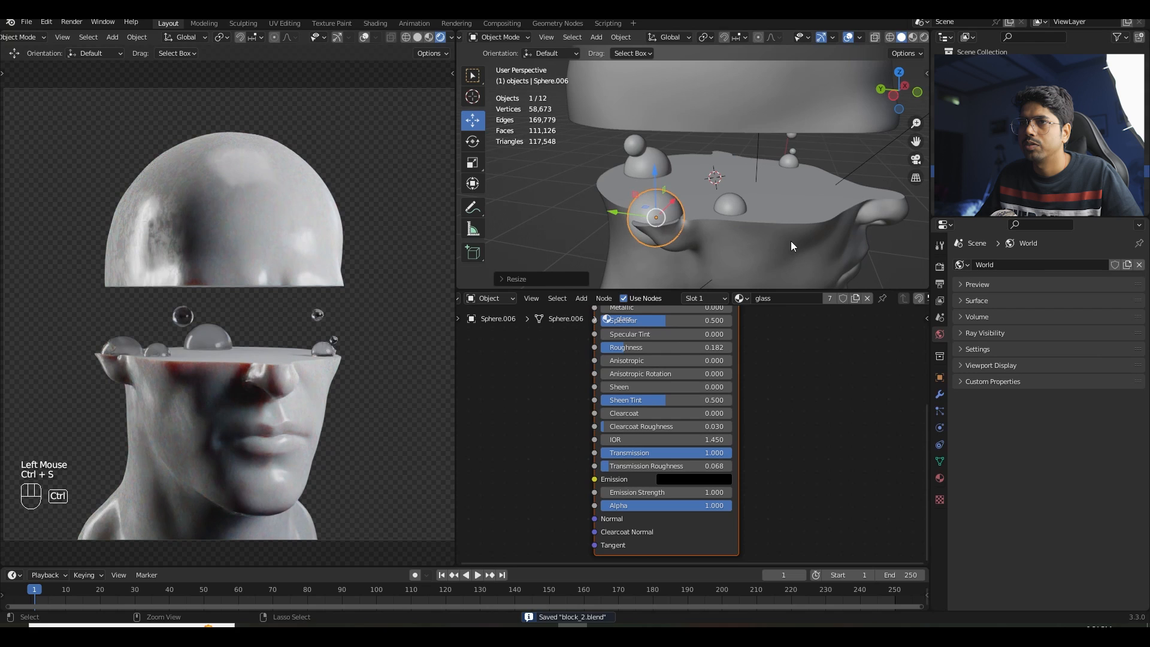
key("ctrl+s")
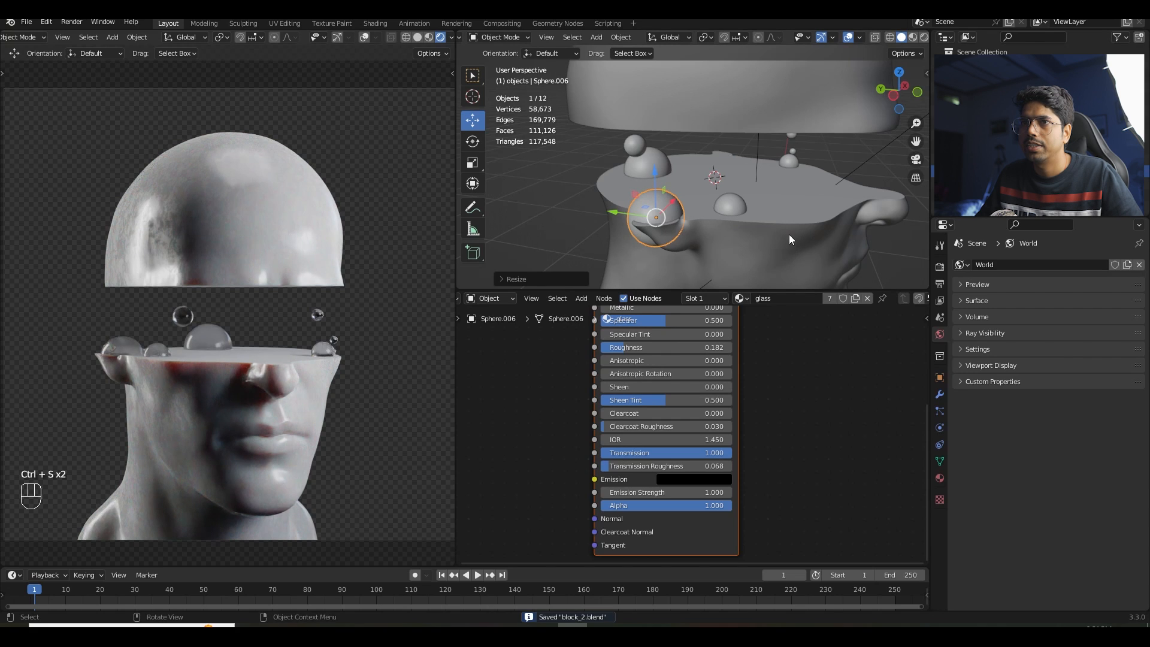
middle_click_drag(803, 235, 774, 226)
middle_click_drag(774, 226, 749, 213)
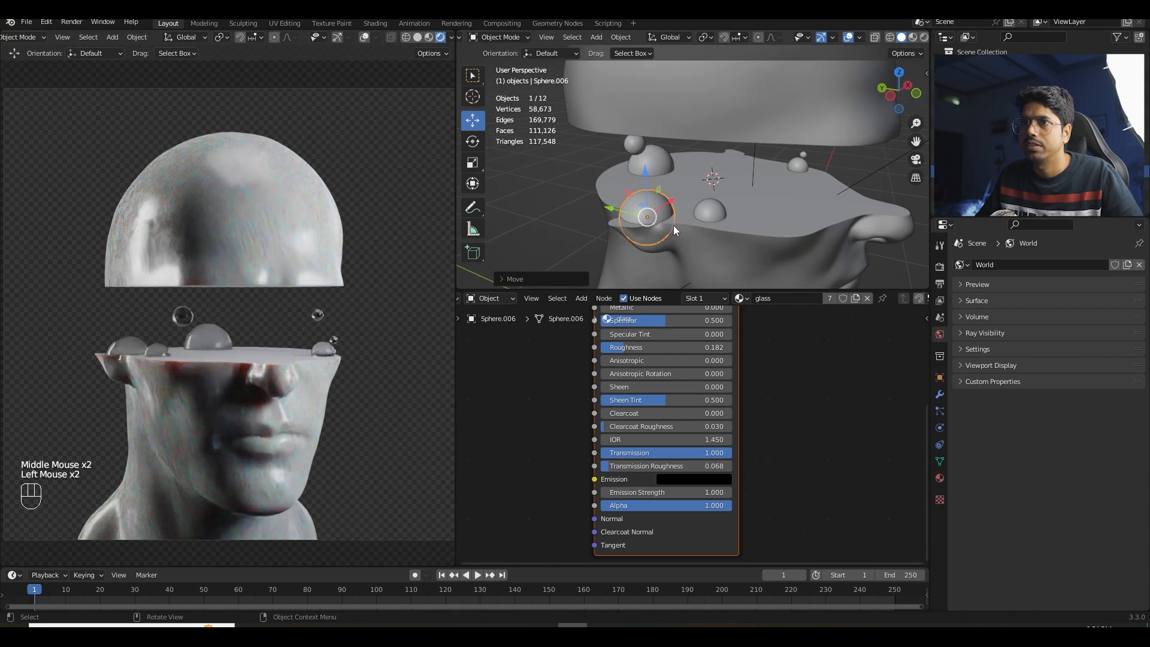
key("ctrl+s")
- Add a text object at the 3D cursor and rotate it 90° about the X axis
middle_click_drag(749, 214, 733, 196, "shift")
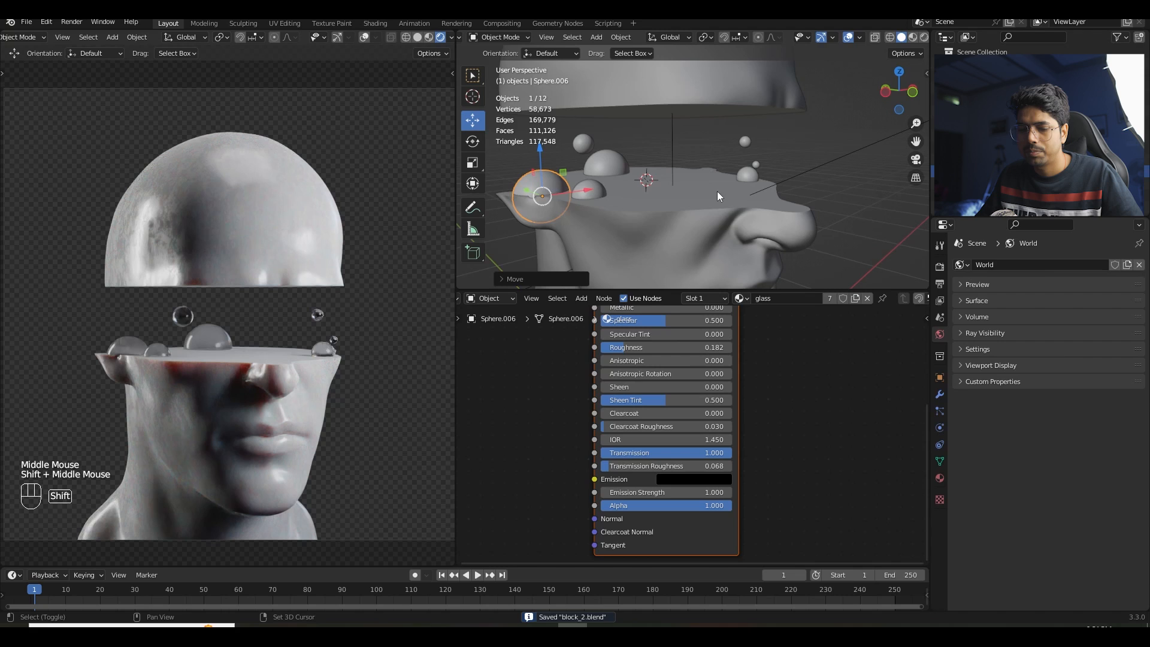
key("shift+a")
mouse_move(713, 186)
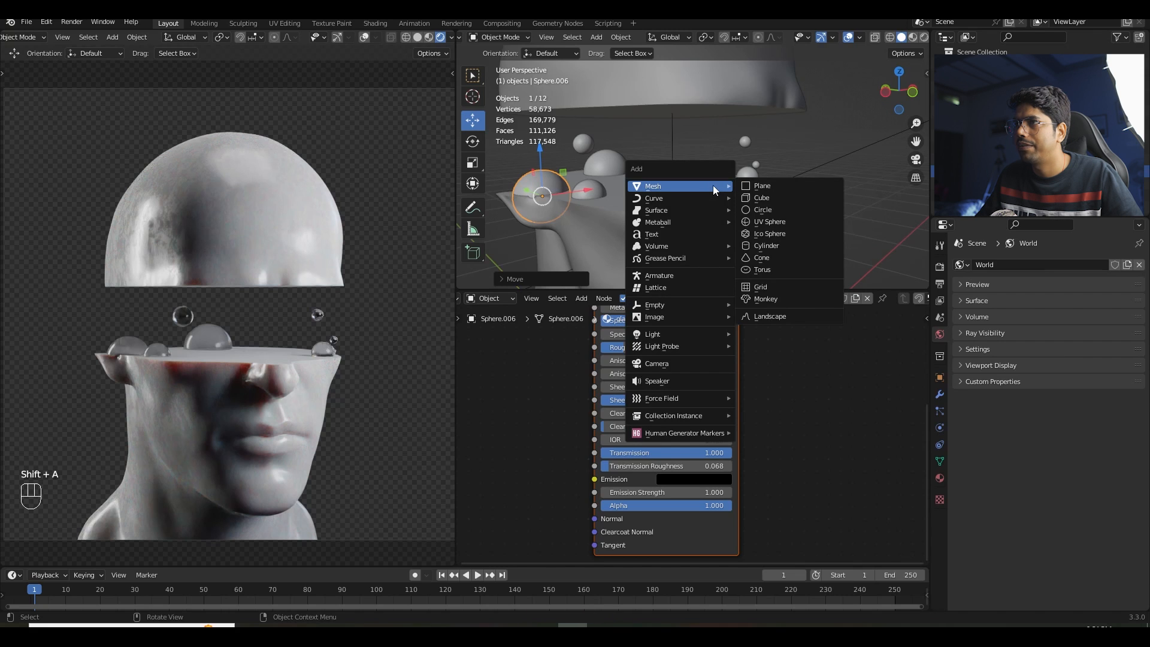
left_click(681, 236)
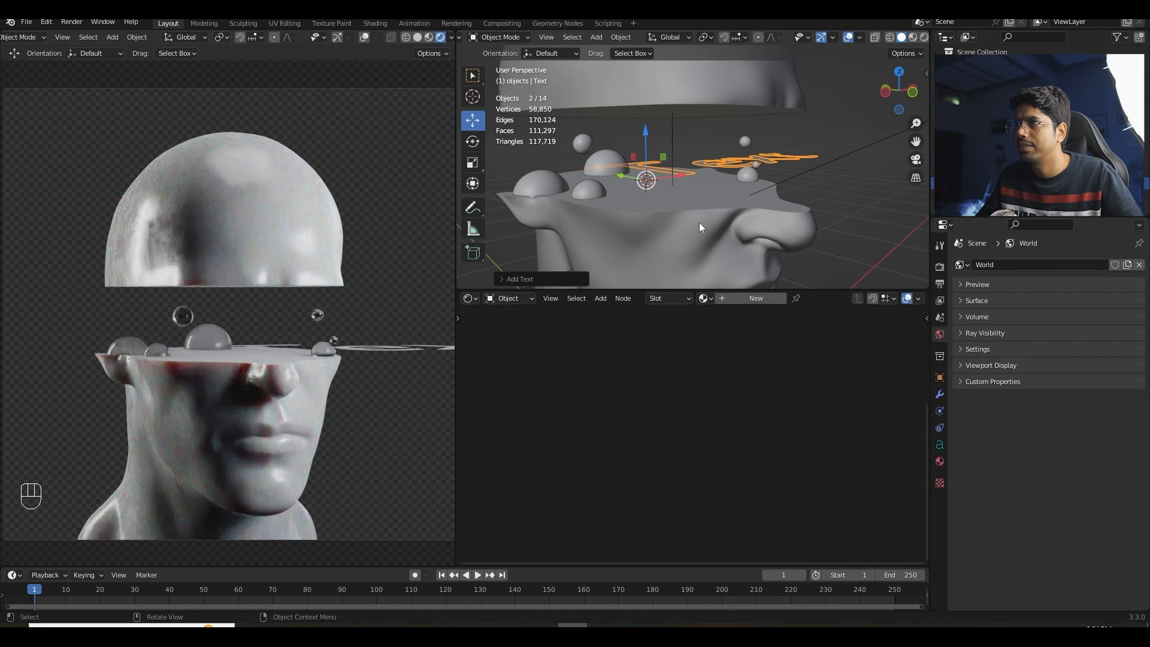
key("r")
key("x")
key("9")
key("0")
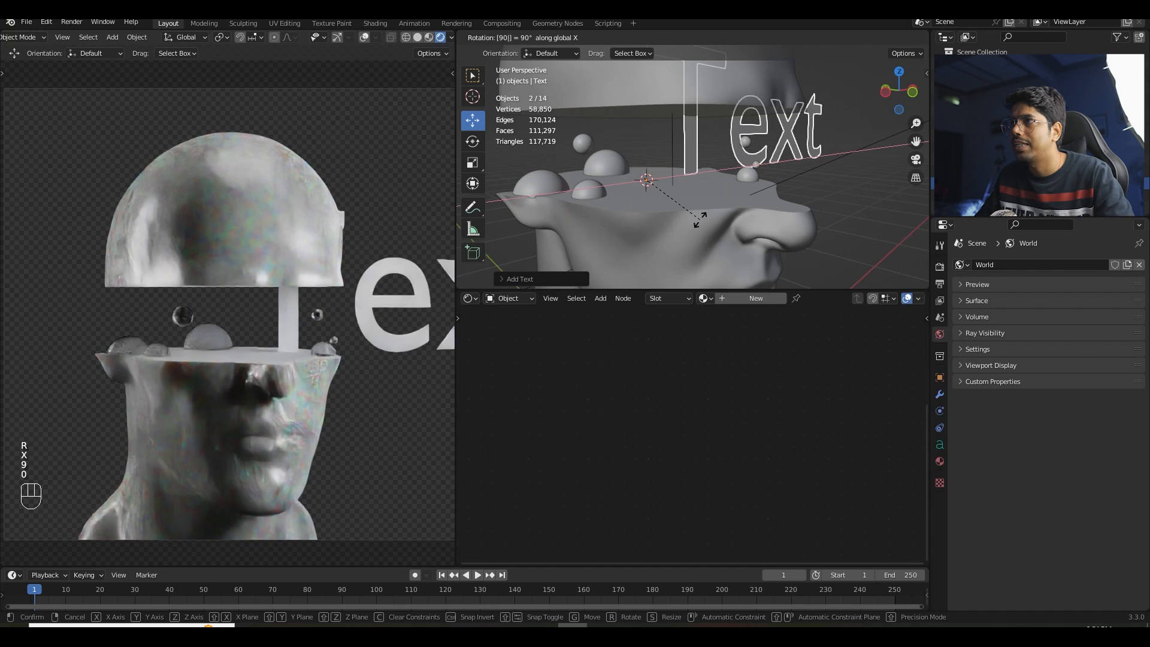
left_click(700, 219)
- Set the text's horizontal and vertical alignment to Center
middle_click_drag(731, 203, 761, 207)
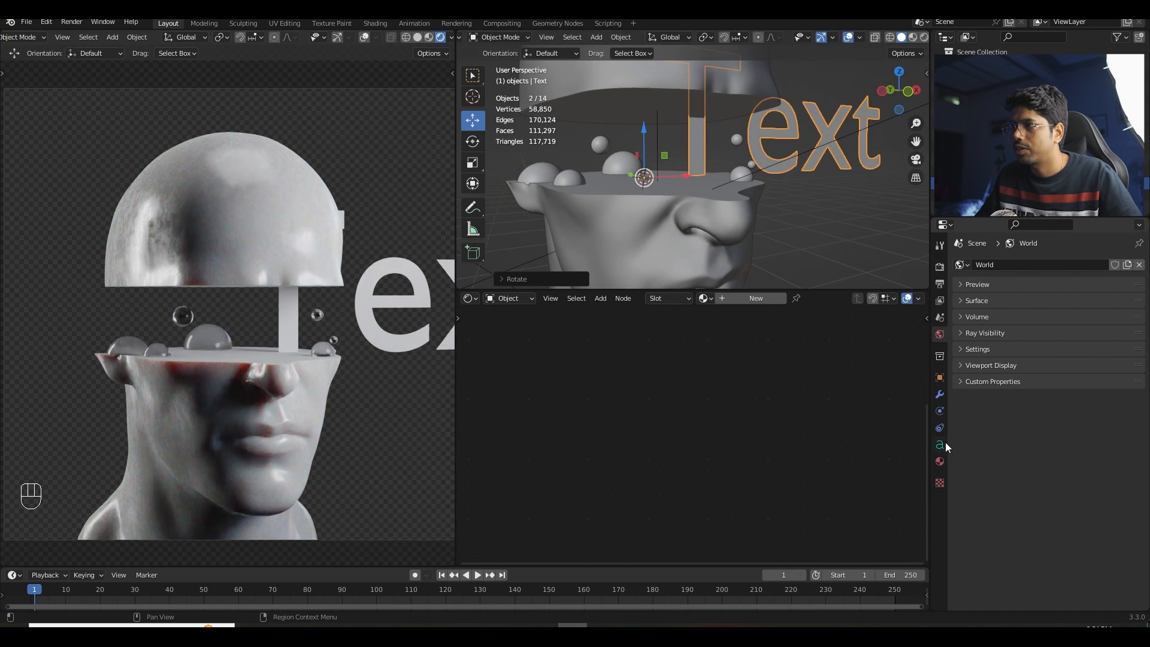
left_click(940, 446)
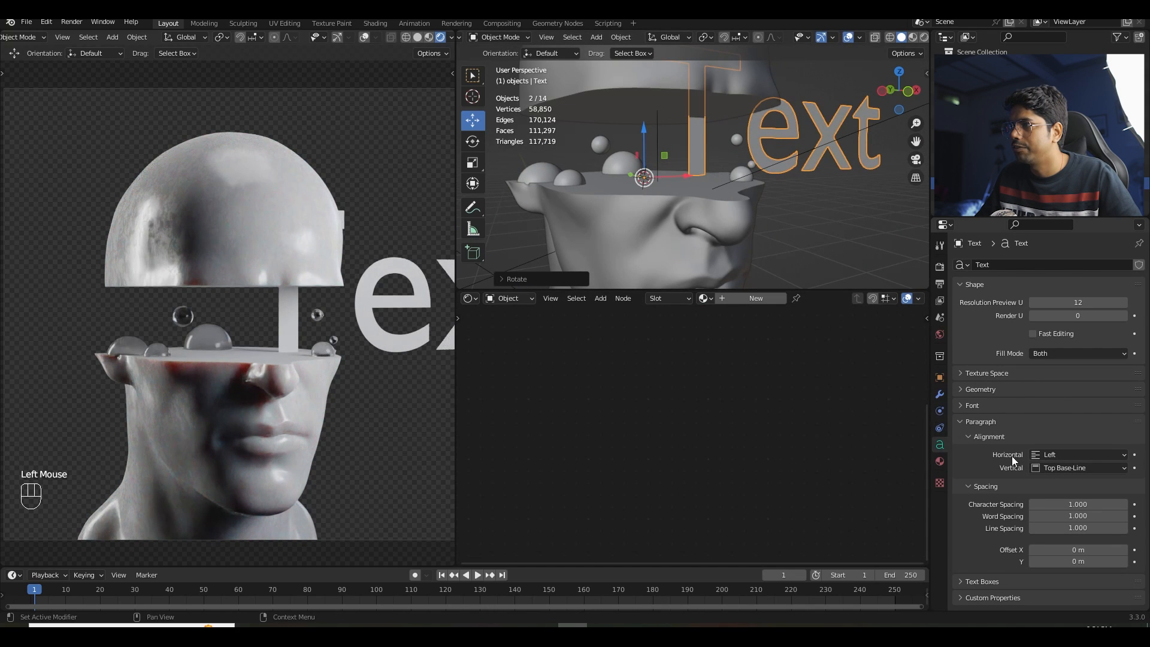
left_click(1056, 454)
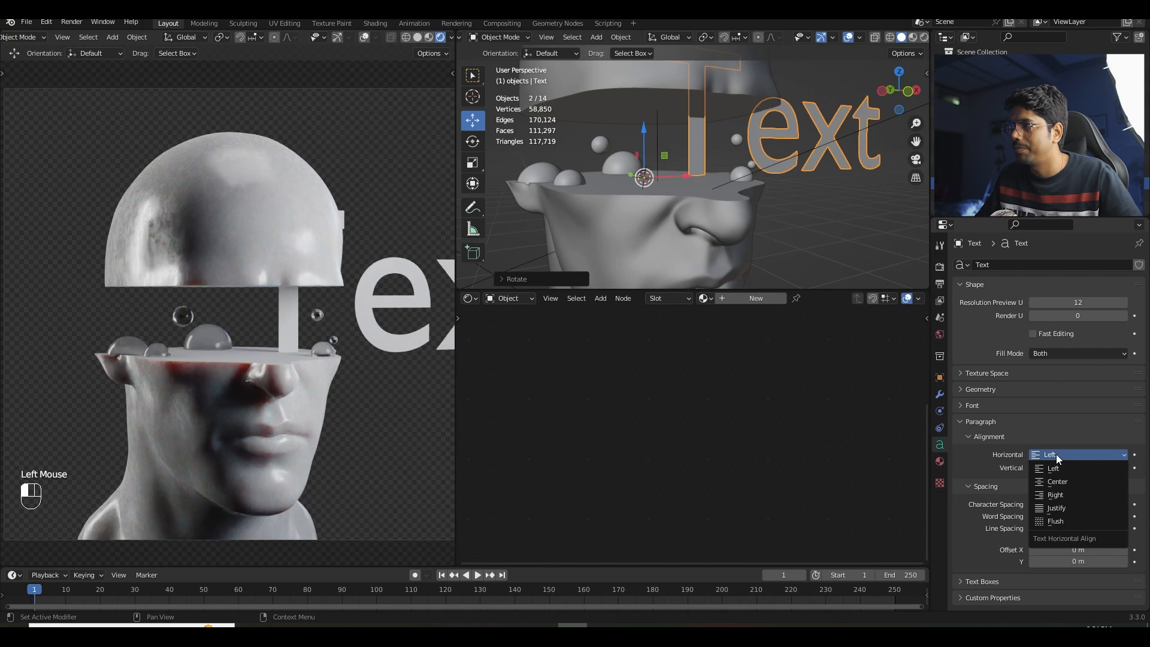
left_click(1058, 482)
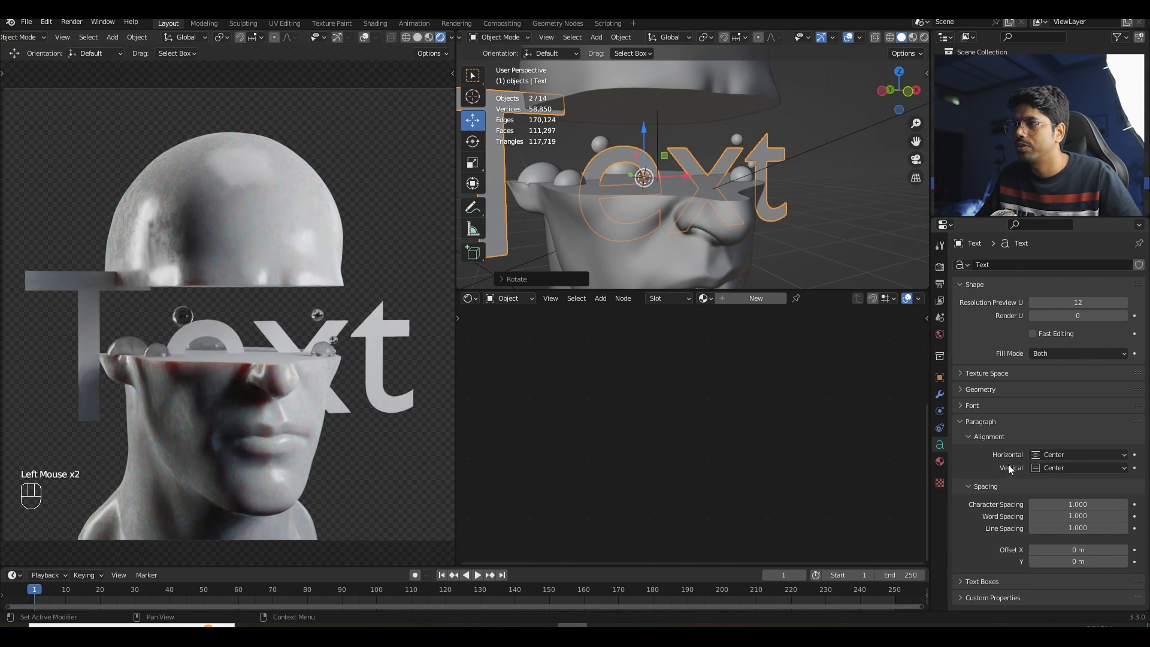
- Scale the text down and raise it along Z into the gap between the head halves
key("s")
left_click(708, 224)
left_click_drag(644, 155, 644, 127)
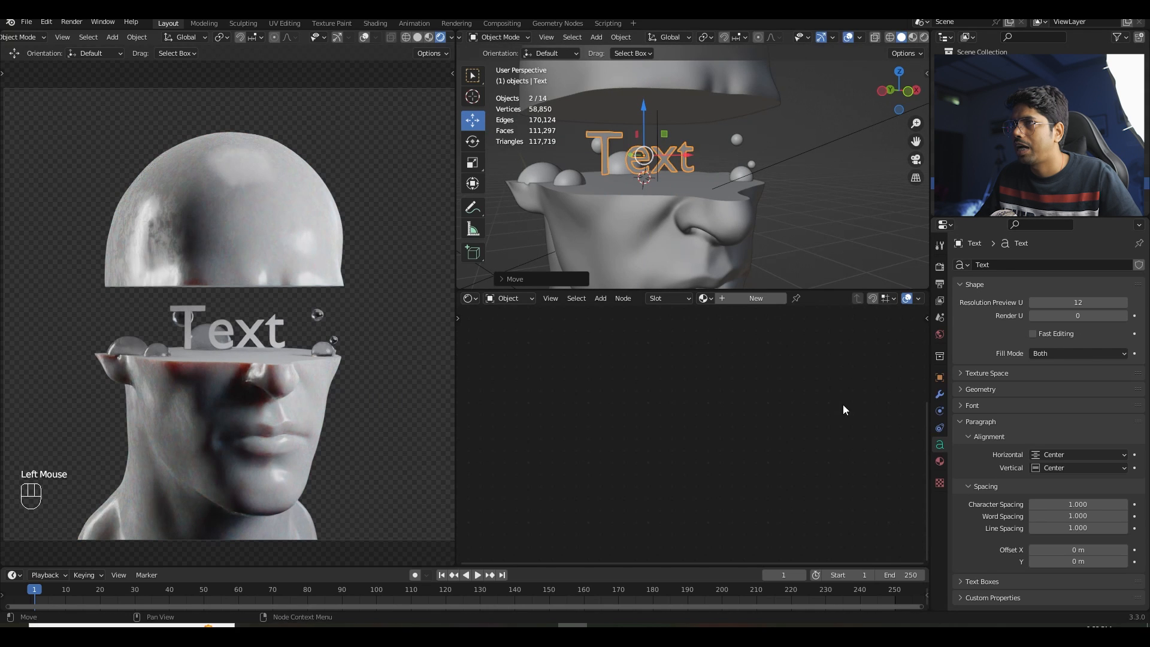
- Replace the text object's content with CREATIVE on the first line and BLOCK on the second
key("Tab")
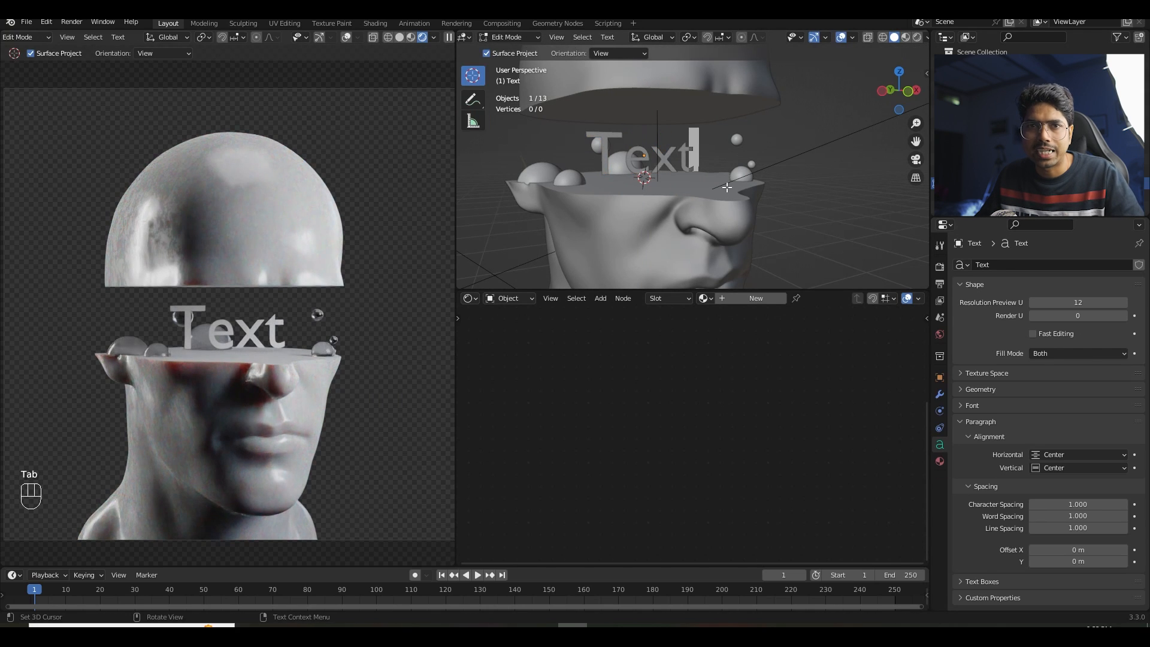
key("BackSpace")
key("BackSpace")
key("BackSpace")
key("BackSpace")
key("BackSpace")
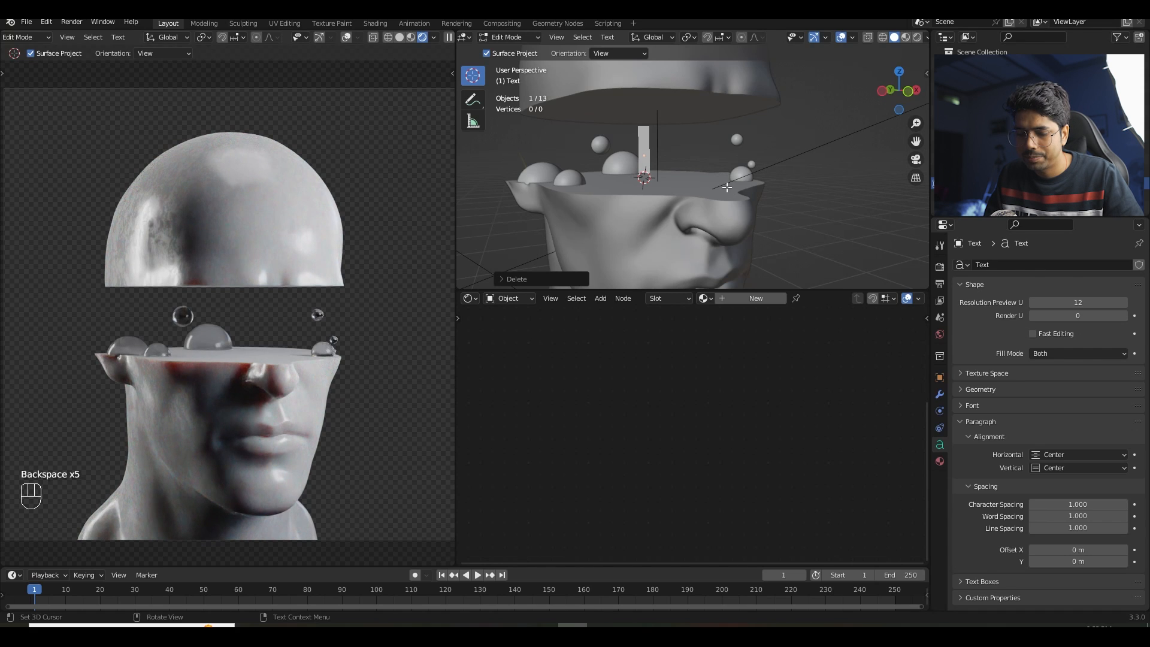
type("CREATIVE")
key("Return")
type("BLOCK")
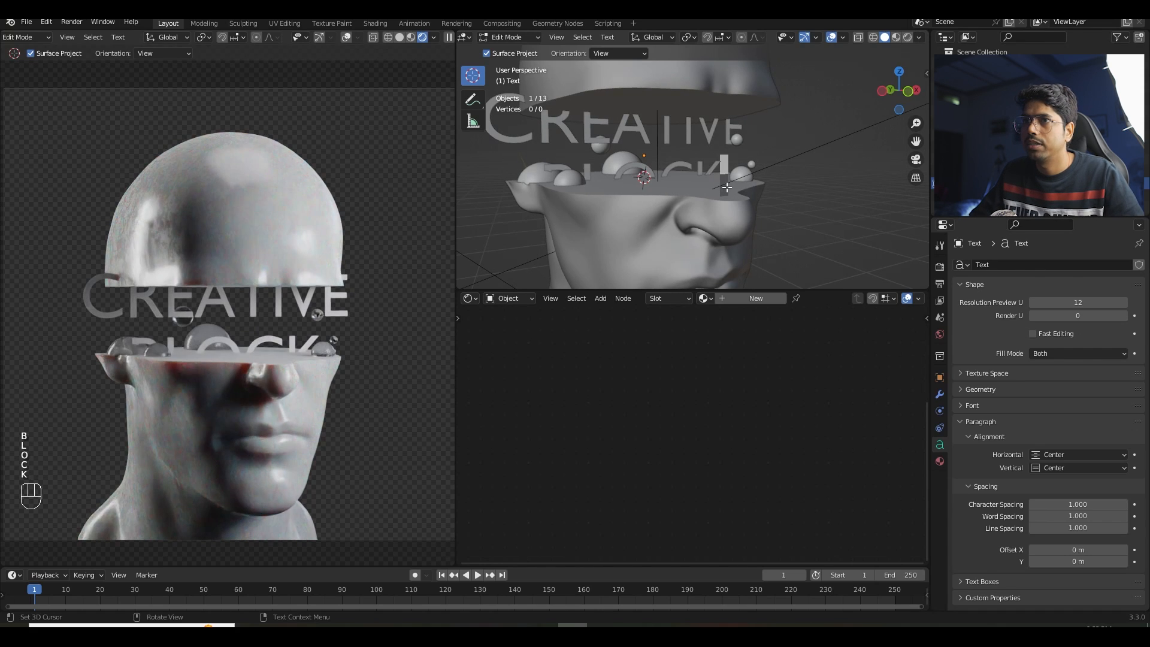
key("Tab")
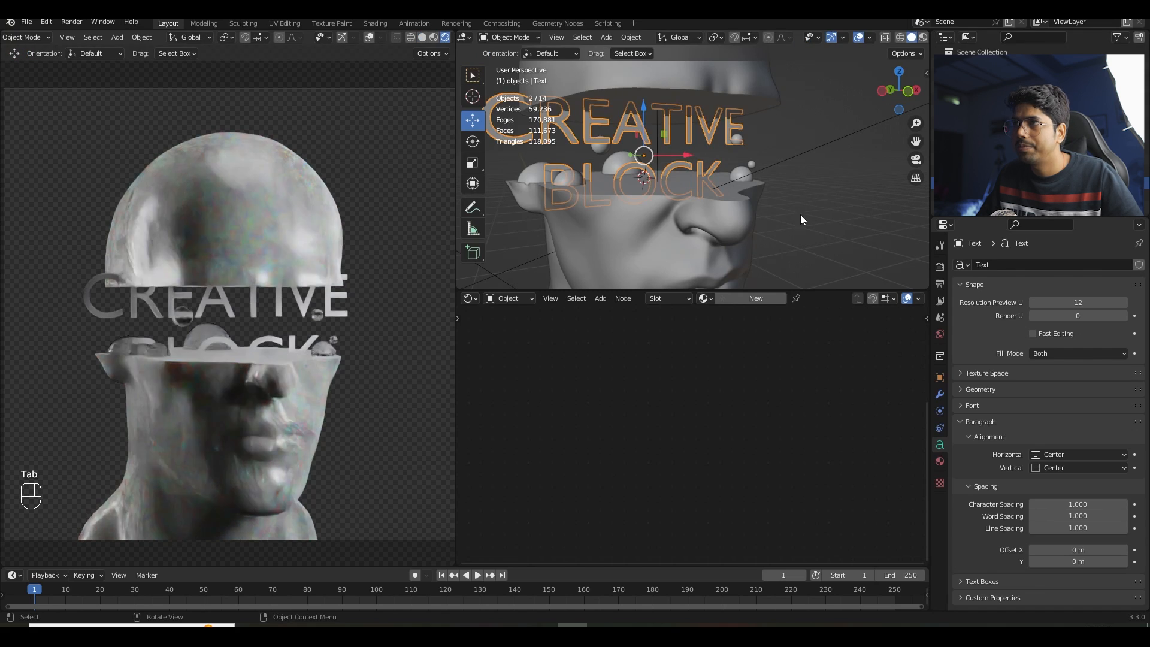
- Scale the two-line text down, raise it into the gap between the head halves and save the file
key("s")
left_click(641, 135)
left_click_drag(641, 131, 643, 124)
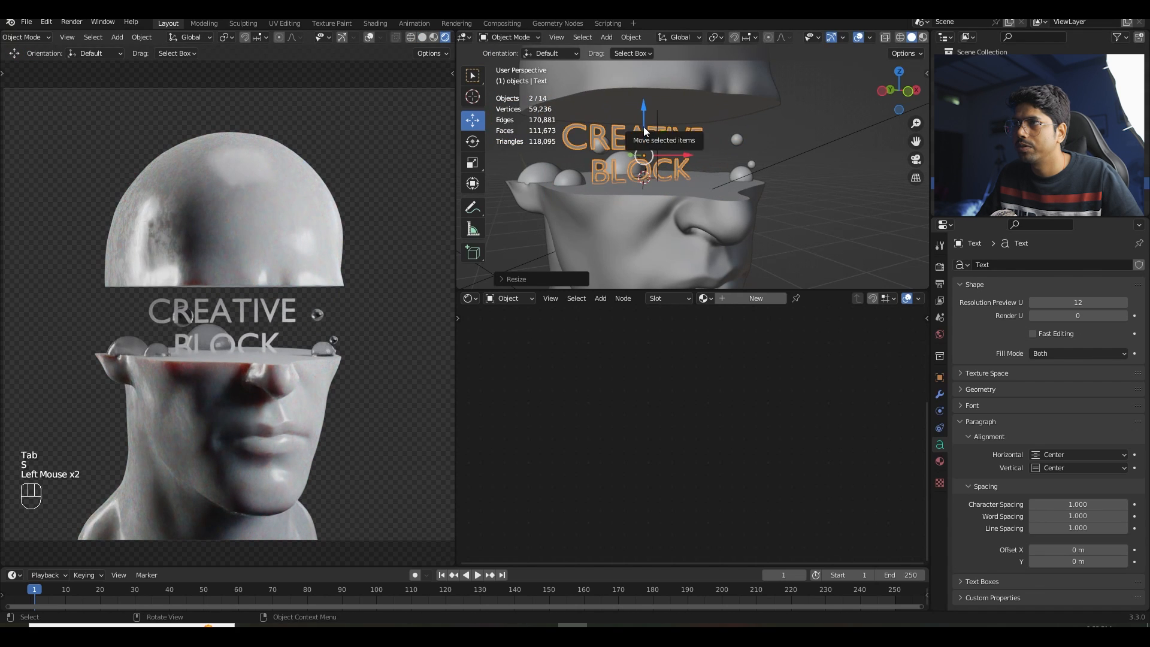
key("ctrl+s")
- Set the text geometry's Extrude to 0.61 m
left_click(980, 389)
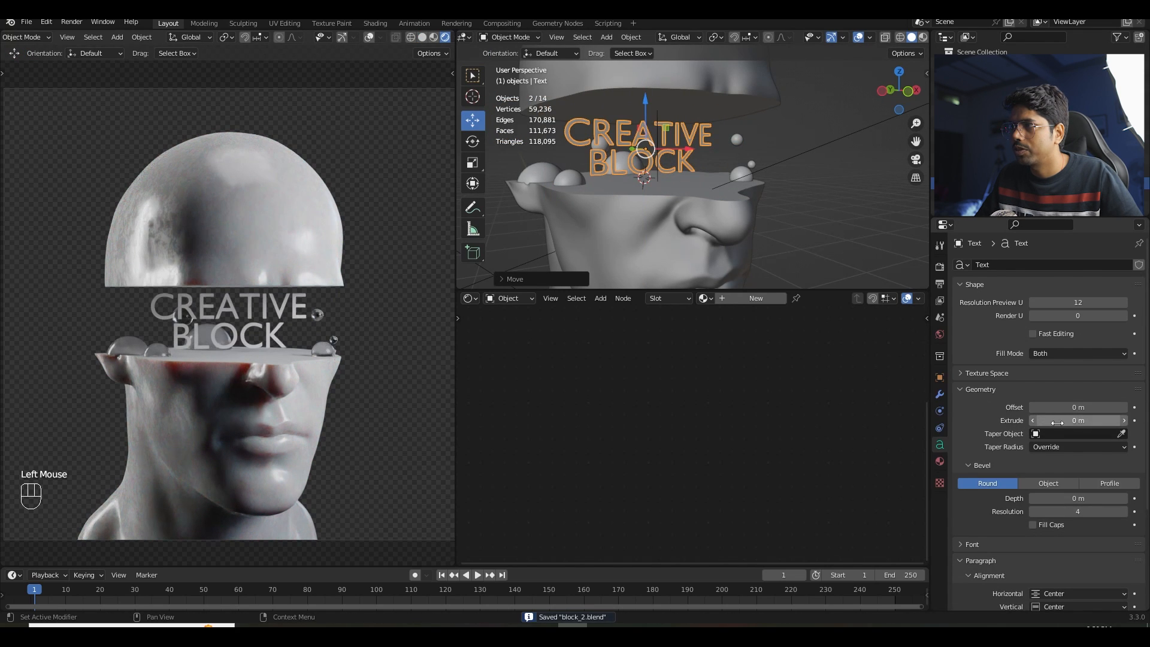
double_click(1075, 421)
left_click_drag(1075, 421, 1124, 420)
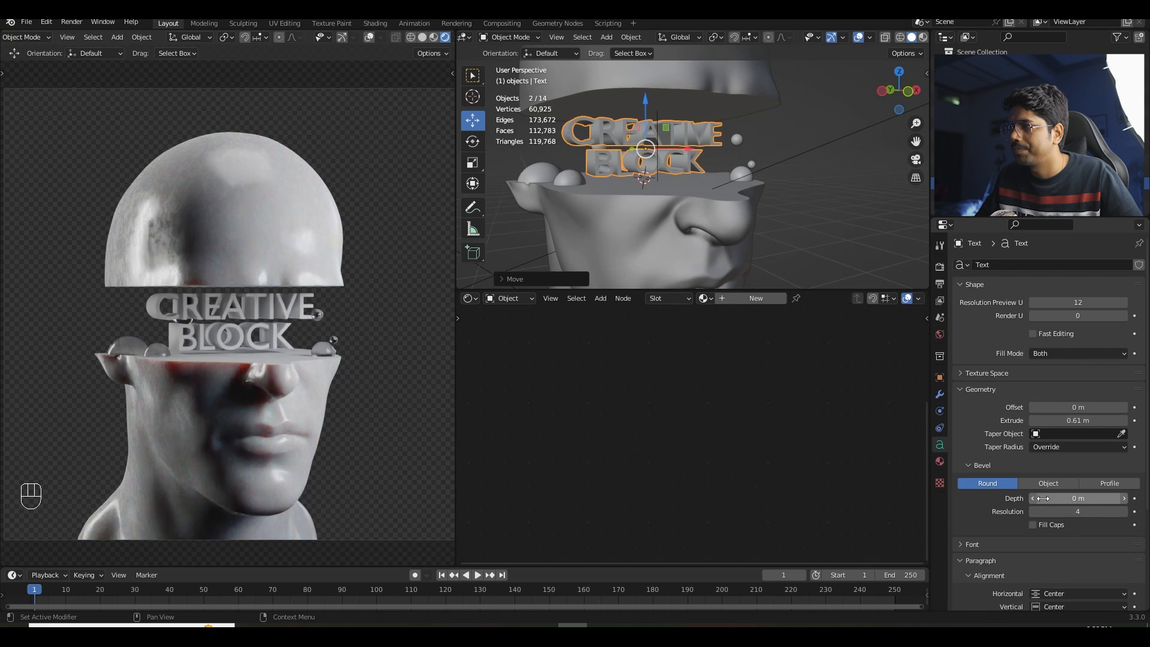
- Give the text a round bevel with a depth of 0.01 m and save the file
left_click_drag(1059, 498, 1073, 498)
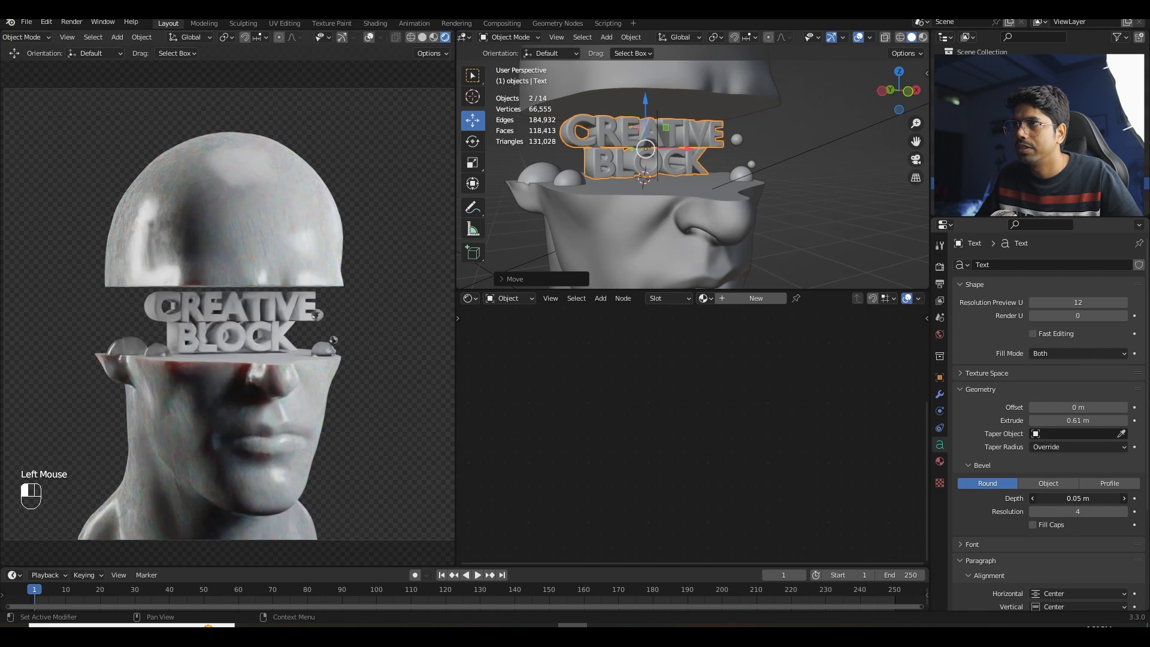
middle_click_drag(676, 234, 692, 271, "shift")
scroll(692, 271, "up", 3)
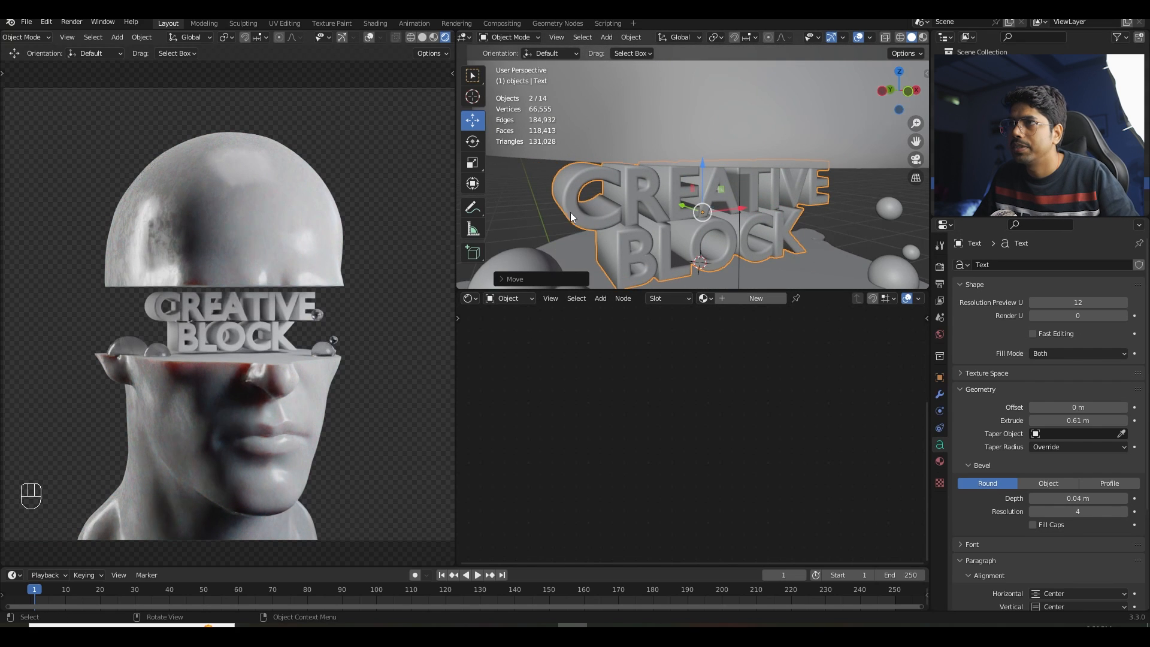
scroll(571, 210, "up", 3)
middle_click_drag(572, 204, 623, 191, "shift")
scroll(599, 153, "up", 3)
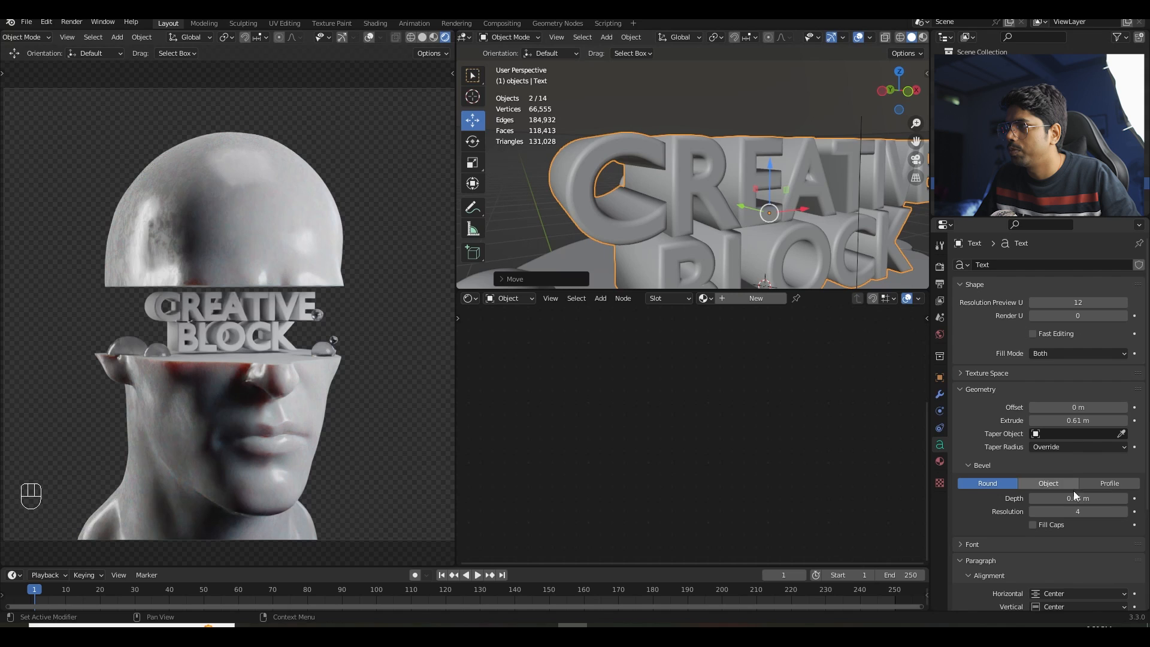
left_click(1053, 498)
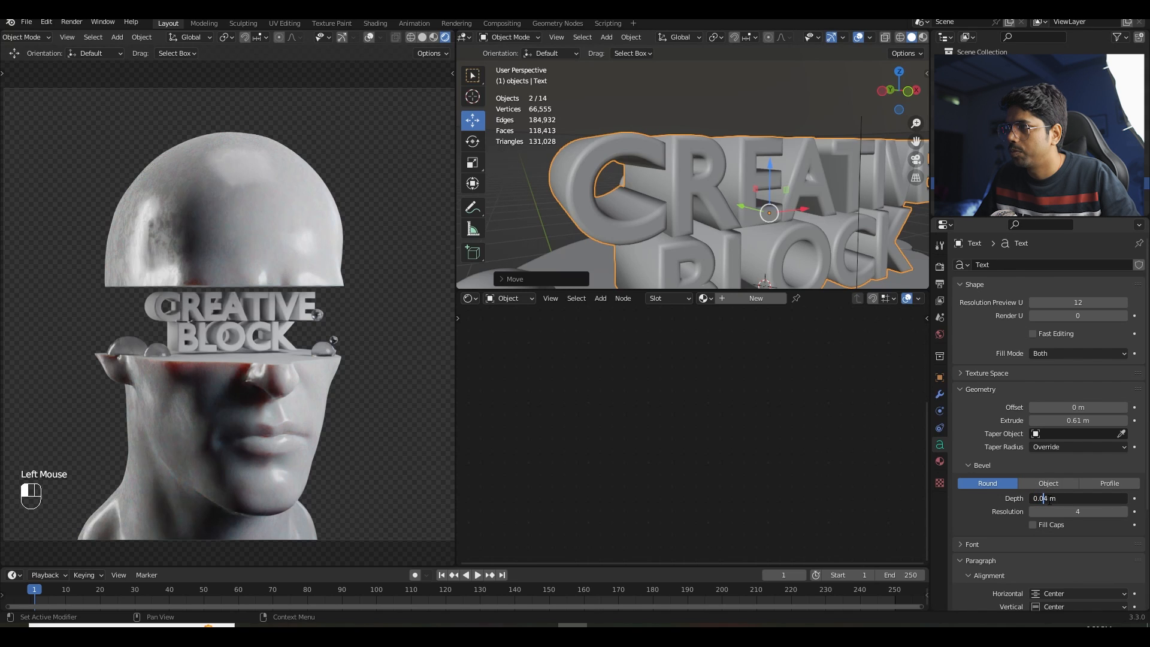
key("Return")
scroll(709, 198, "down", 5)
key("ctrl+s")
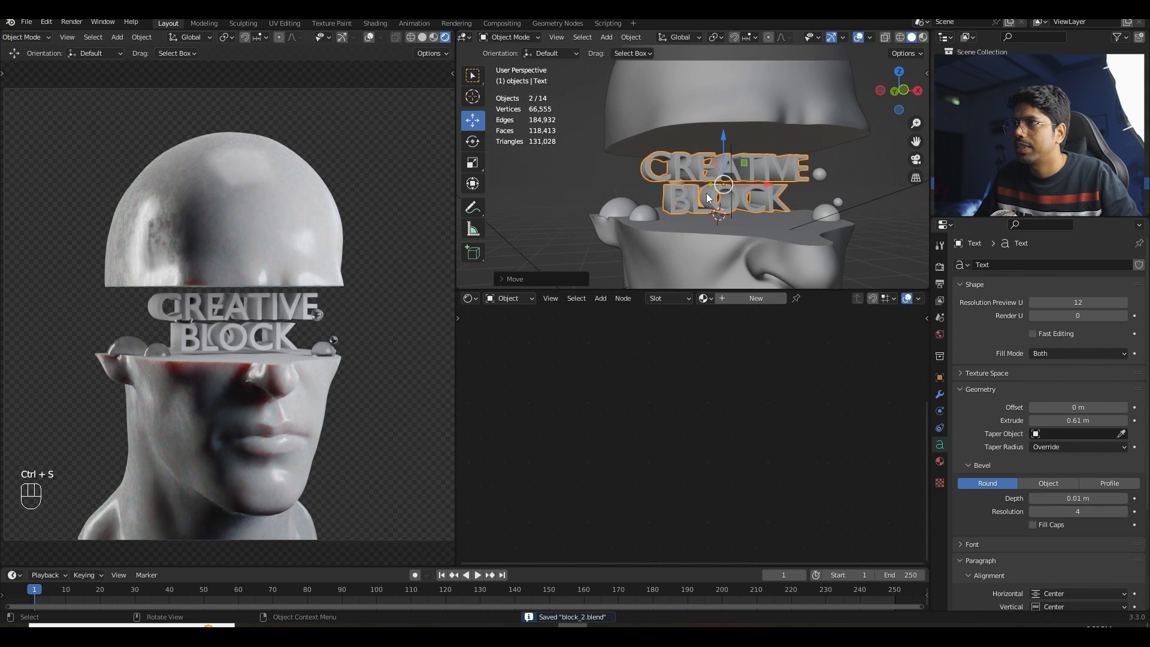
- Create a new material for the text object and name it TEXT
left_click(735, 301)
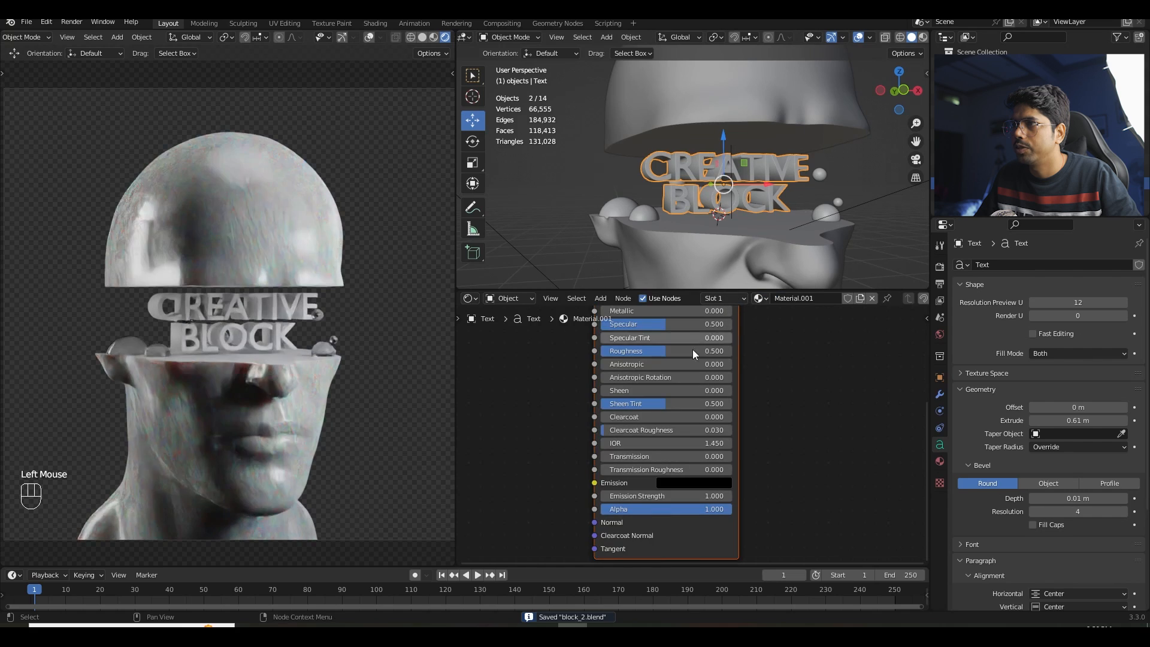
left_click(815, 298)
key("BackSpace")
type("TEX")
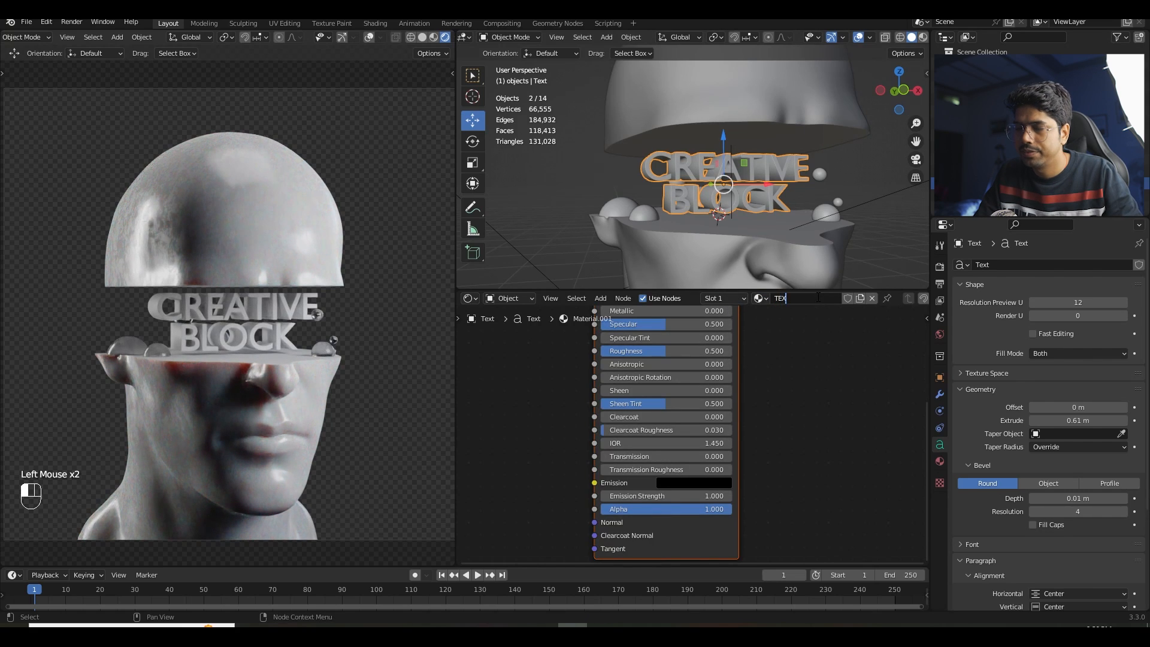
type("T")
key("Return")
- Set the TEXT material's Roughness to 0.086 and Metallic to 0.609
middle_click_drag(755, 329, 784, 404)
left_click_drag(685, 426, 642, 429)
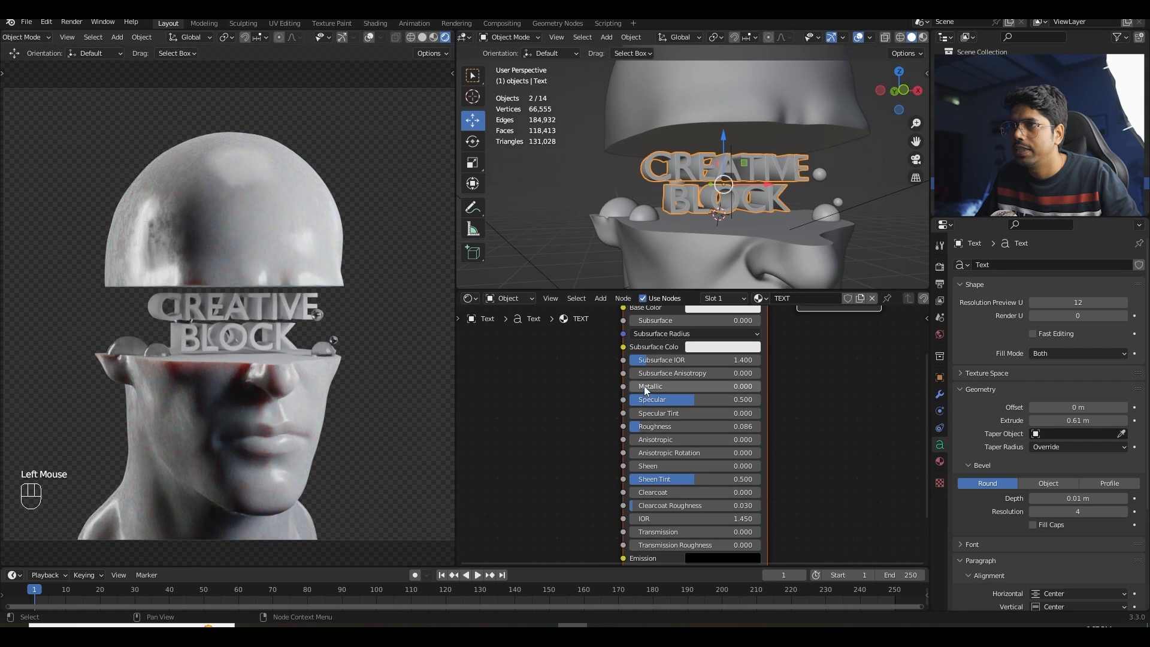
left_click_drag(645, 385, 686, 397)
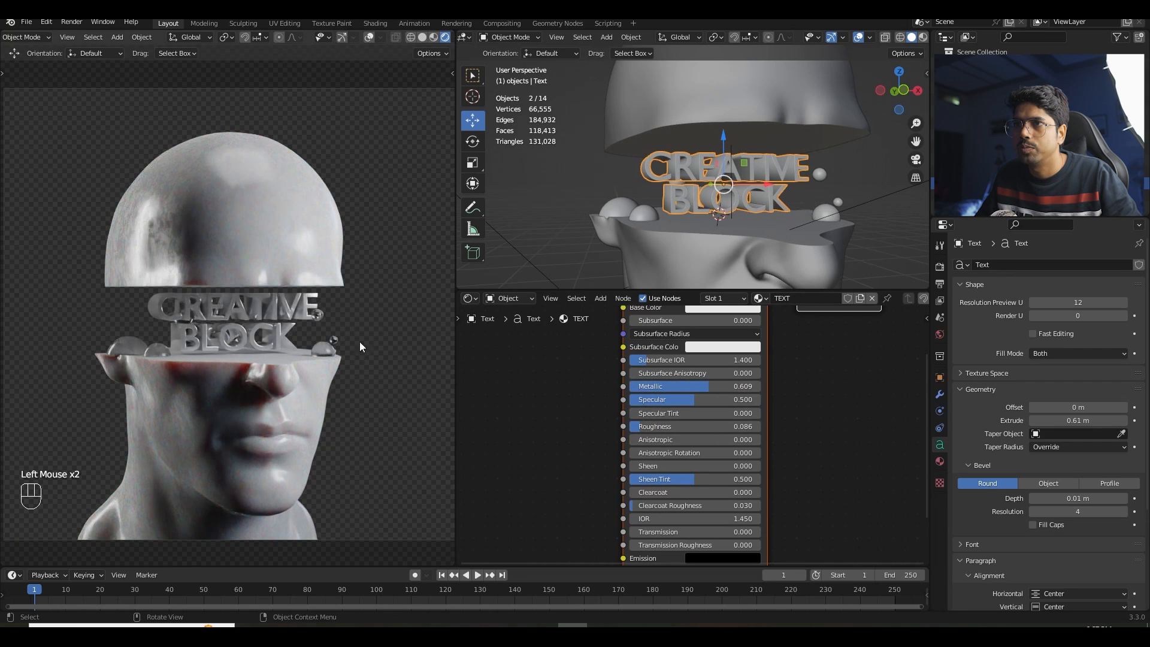
- Set the TEXT material's Base Color to orange (H 0.031, S 0.937, V 0.800) and save the file
middle_click_drag(711, 308, 705, 379)
left_click(706, 379)
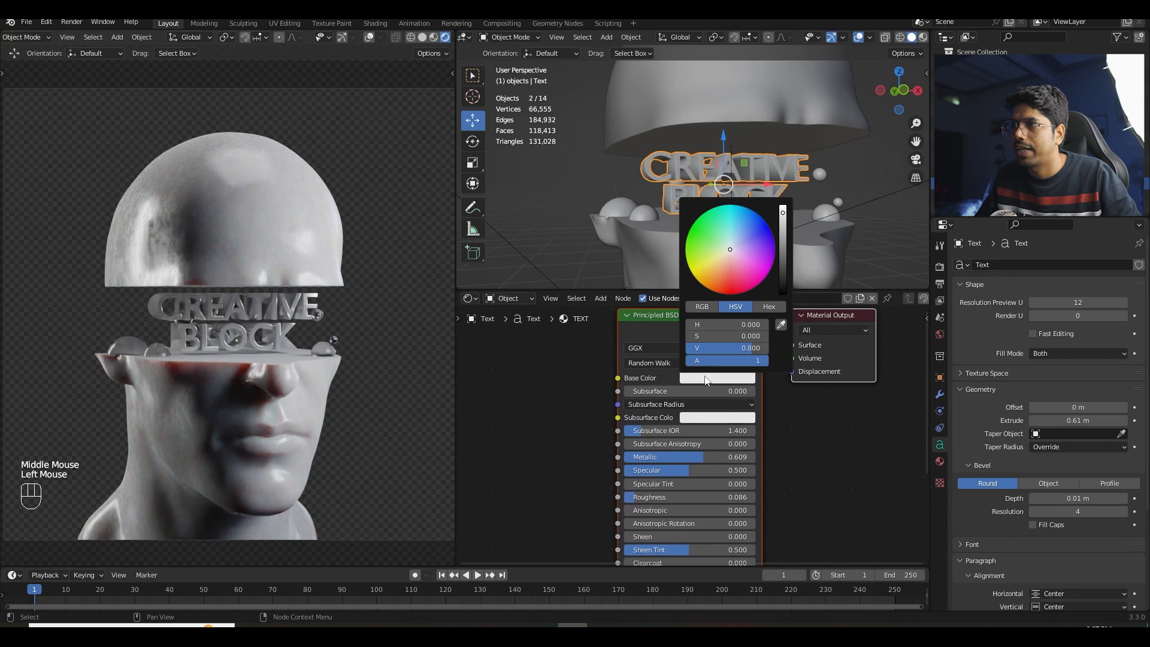
left_click(720, 279)
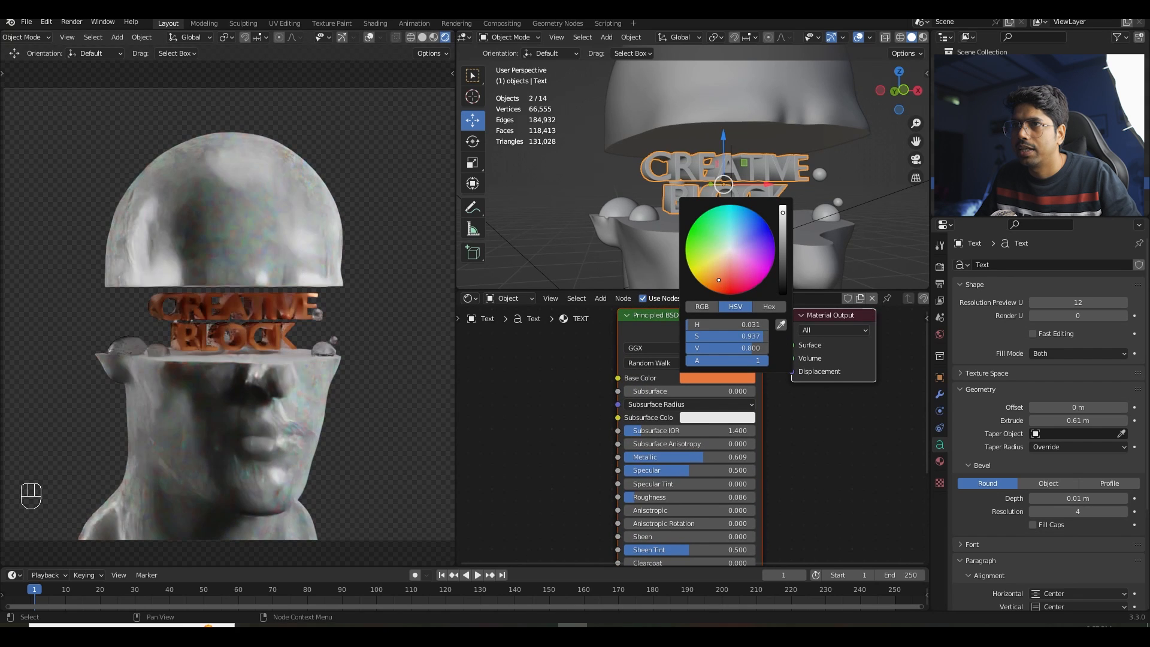
key("ctrl+s")
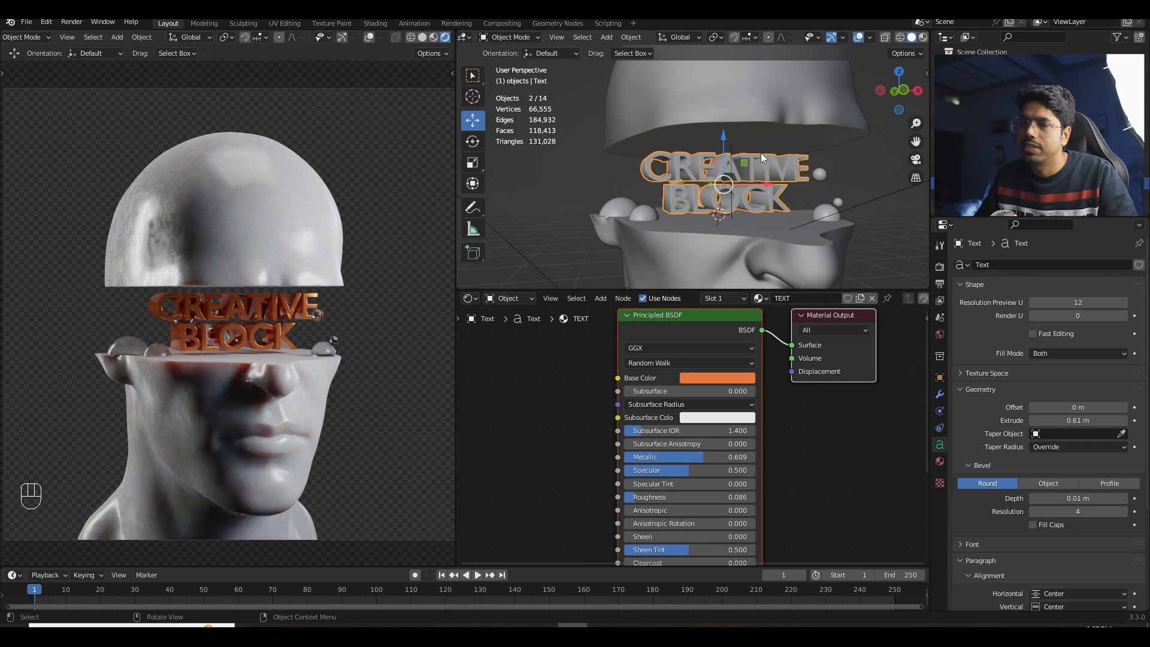
- Add an area light at the 3D cursor and raise it along Z to just below the upper head half
scroll(772, 206, "down", 2)
middle_click_drag(779, 208, 755, 207)
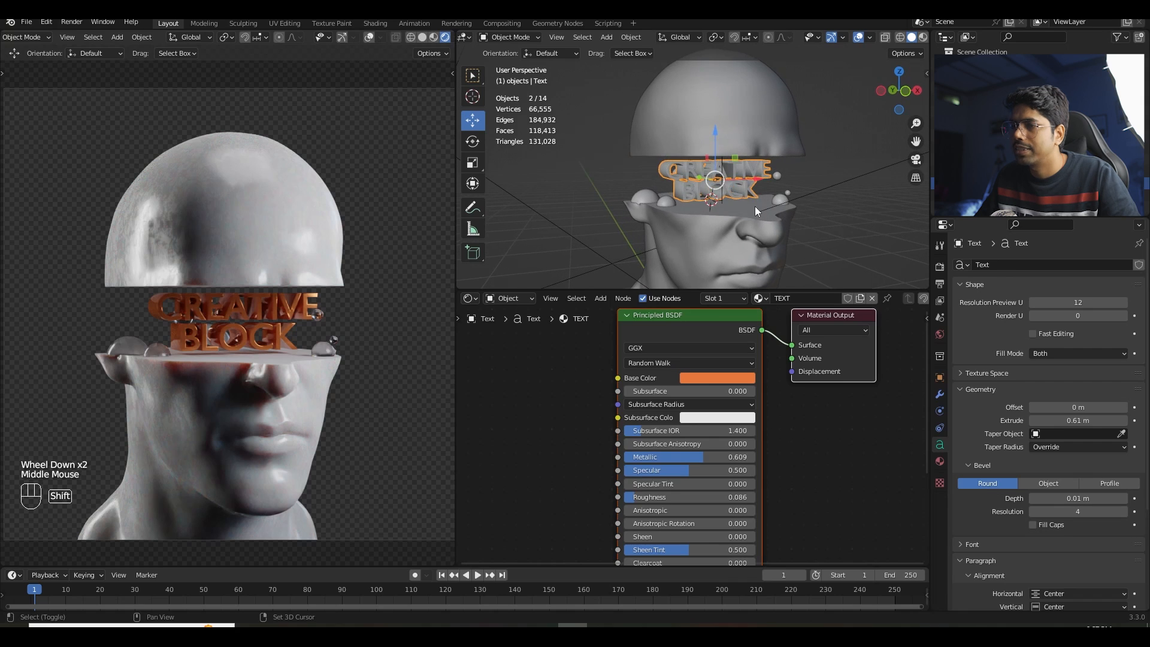
key("shift+a")
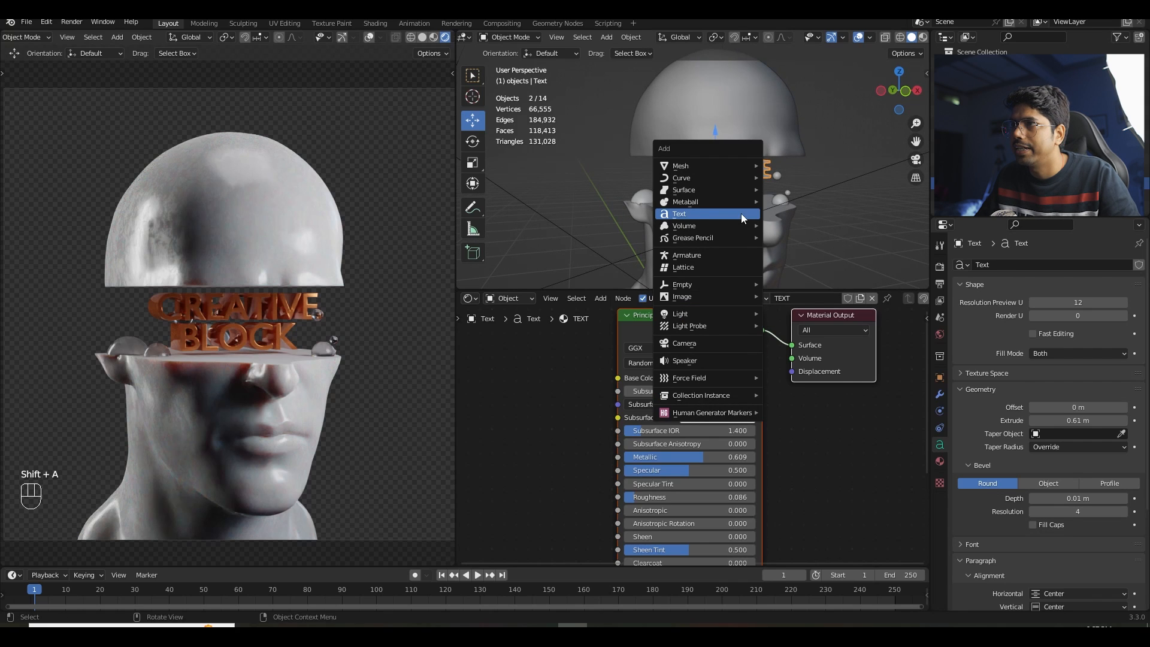
mouse_move(689, 313)
left_click(788, 353)
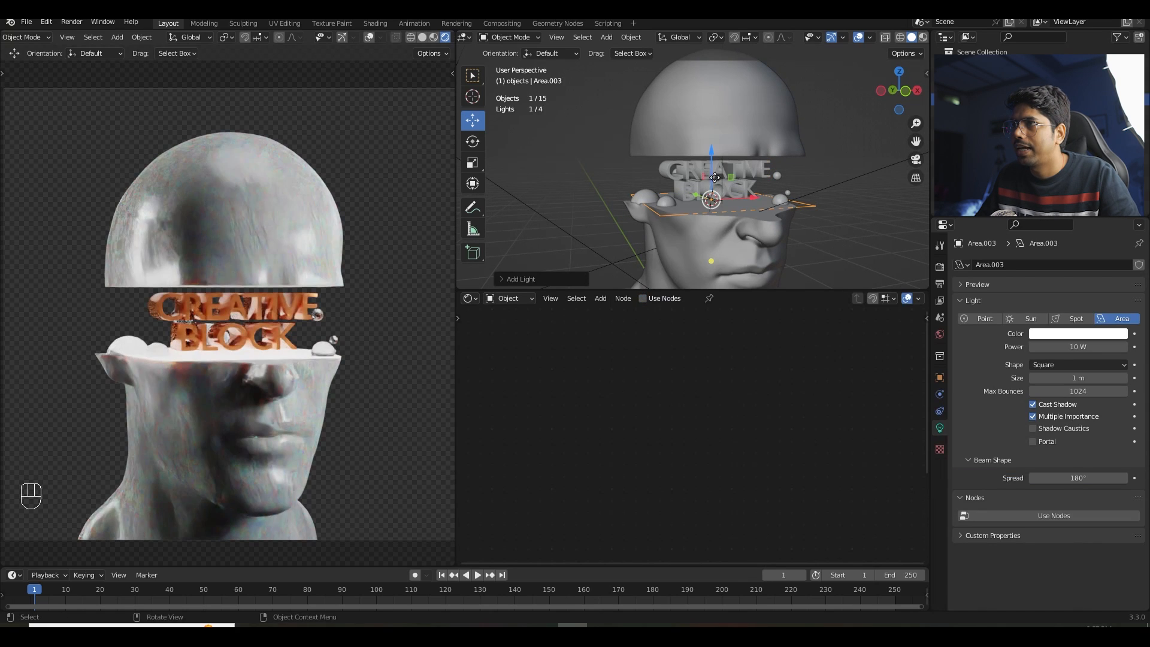
left_click_drag(714, 146, 715, 130)
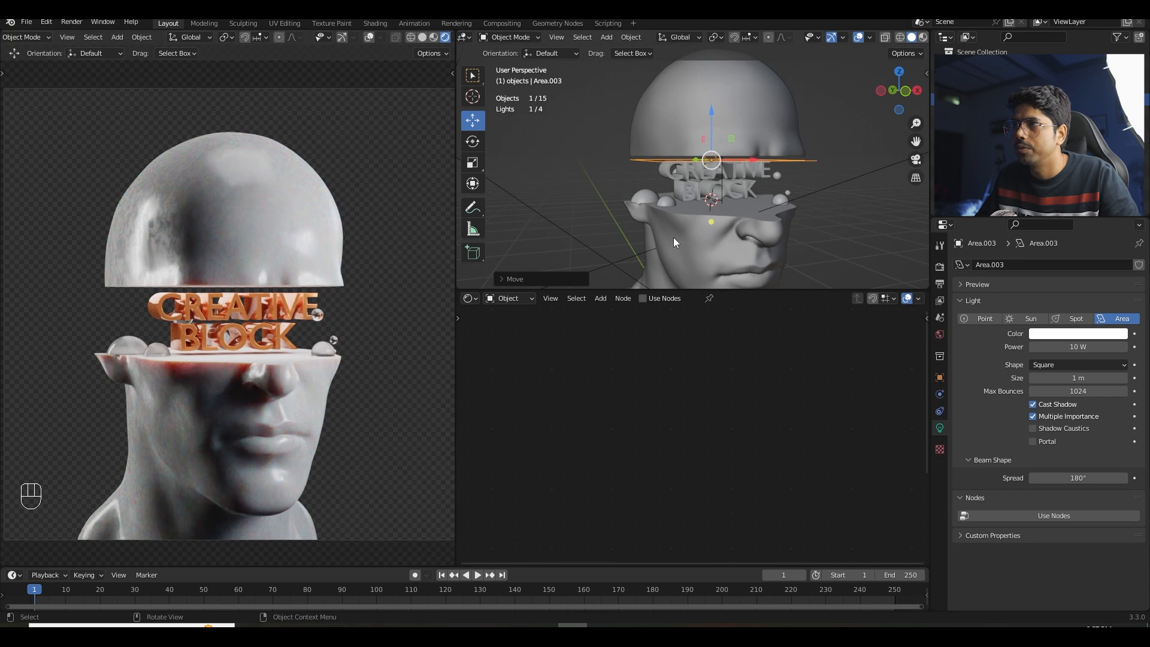
- Scale the area light down along the Y axis to a narrow strip and reposition it above the lettering
scroll(789, 228, "up", 2)
key("s")
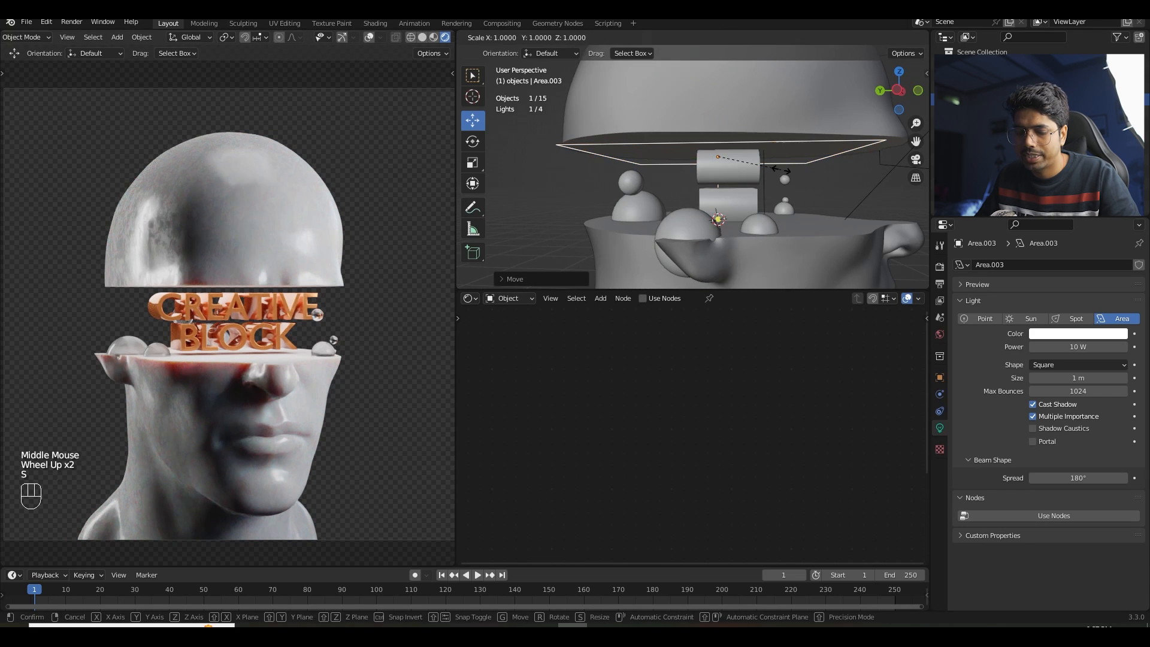
key("x")
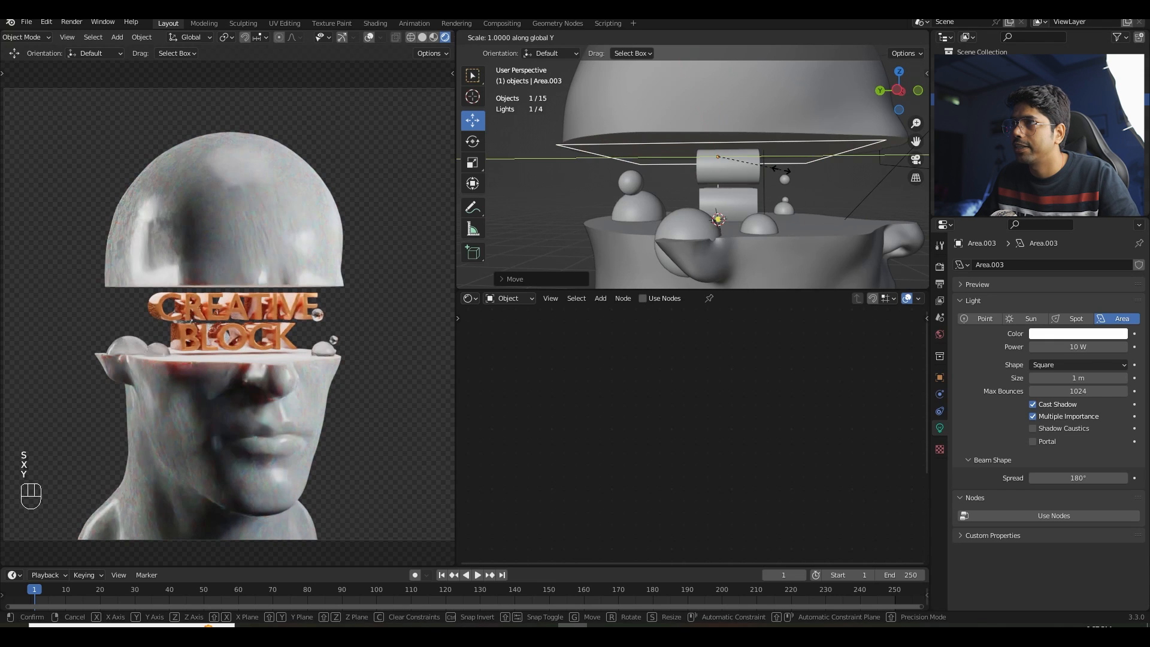
key("y")
left_click(713, 163)
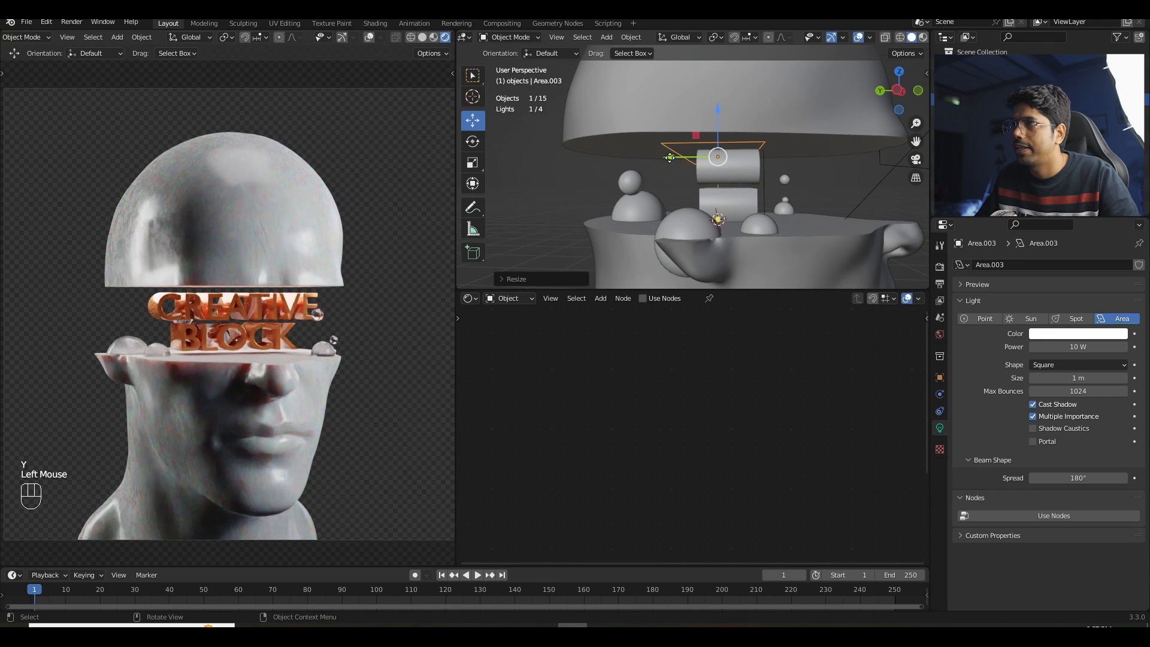
left_click_drag(713, 163, 717, 156)
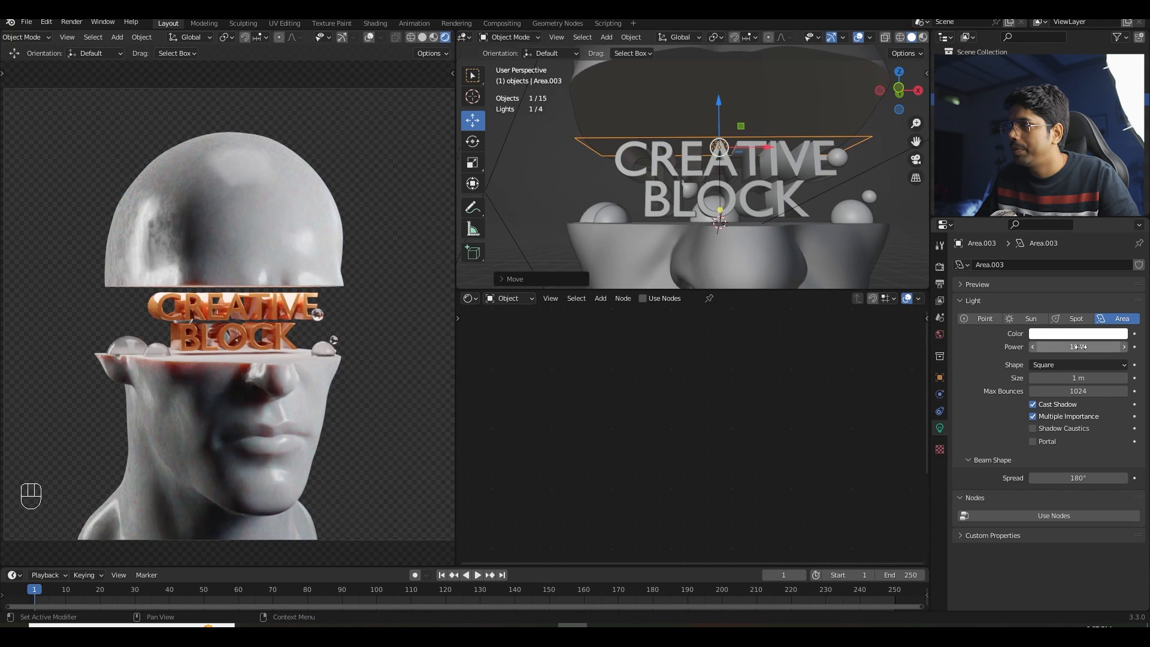
- Set the area light's power to 2 W and save the file
left_click_drag(1079, 347, 1052, 347)
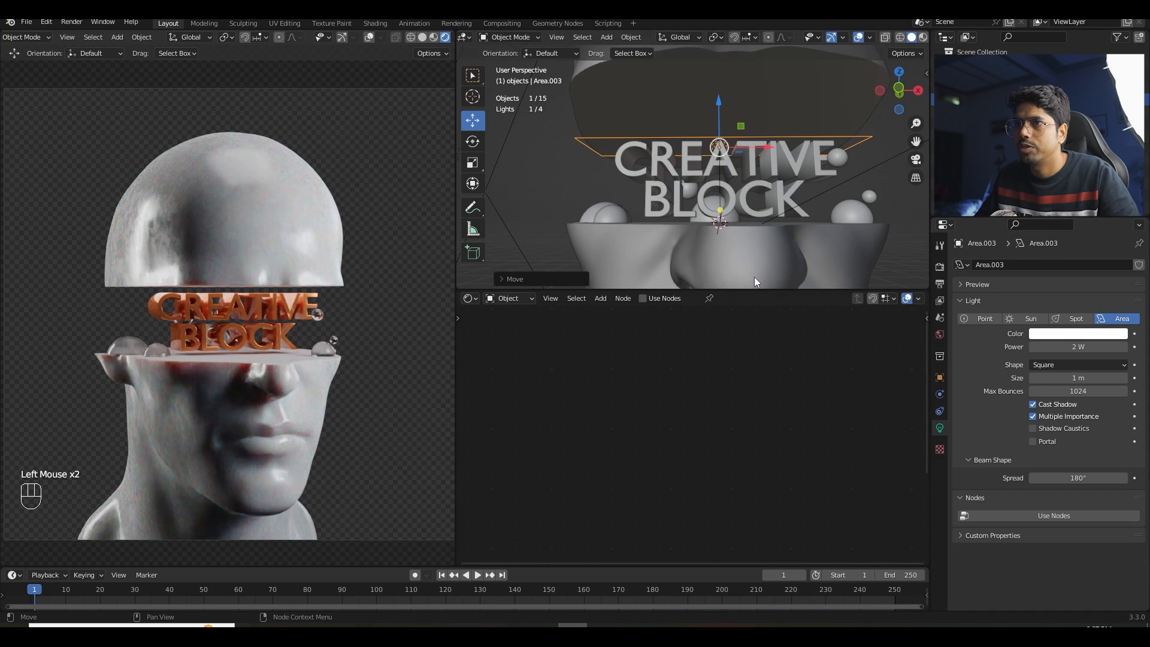
key("ctrl+s")
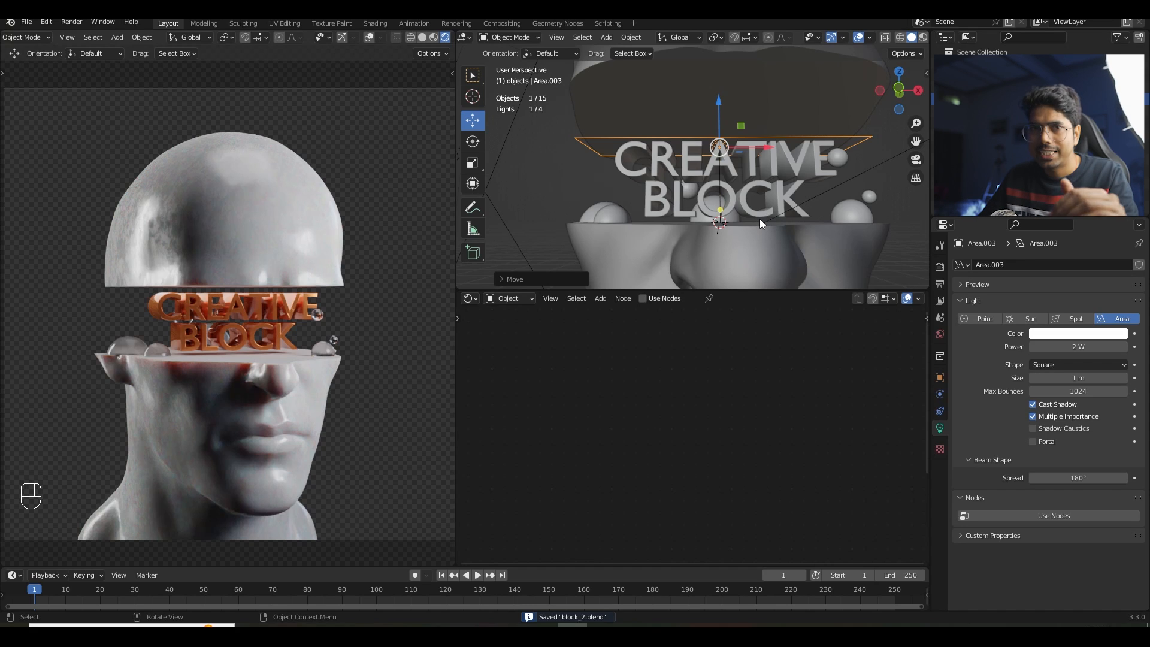
- Make the 3D viewport taller over the shader editor, deselect the area light and save the file
scroll(760, 220, "down", 2)
middle_click_drag(750, 239, 783, 248)
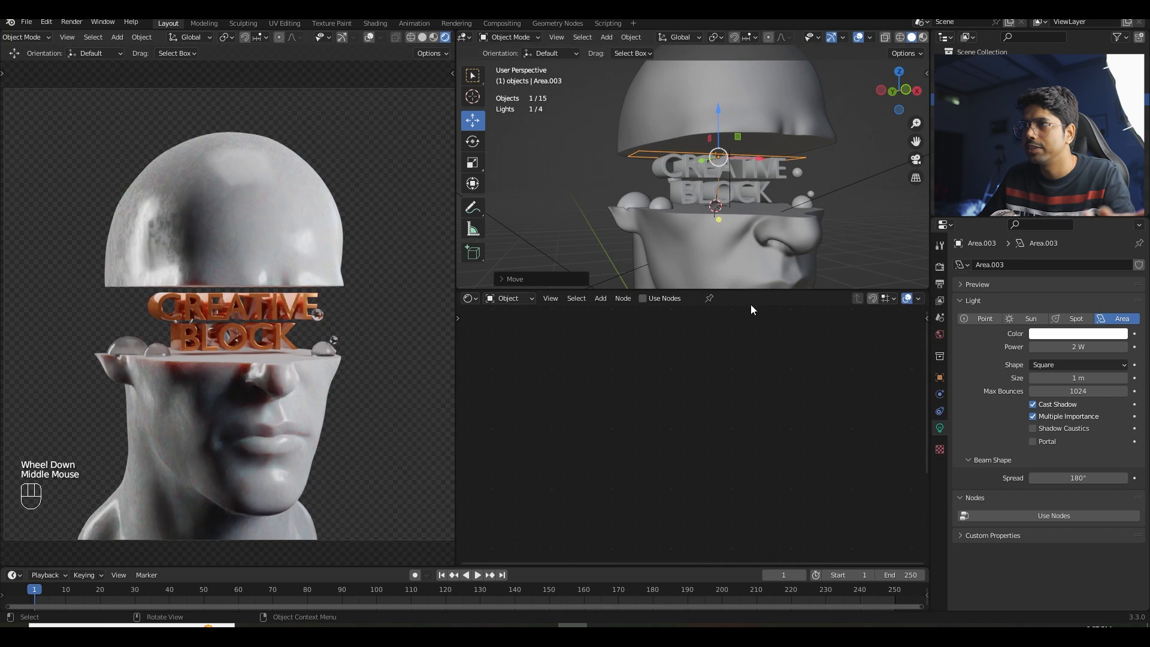
left_click_drag(752, 291, 770, 328)
scroll(796, 281, "down", 2)
left_click(812, 265)
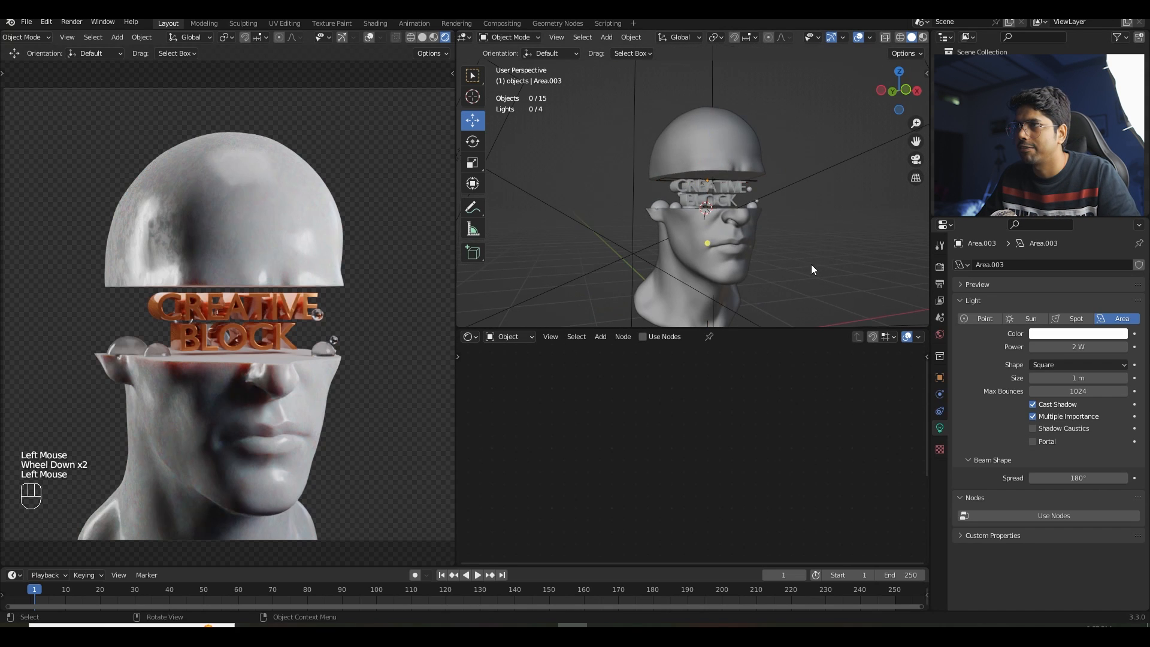
key("ctrl+s")
- Add a mesh plane at the 3D cursor
scroll(759, 260, "down", 1)
middle_click_drag(760, 260, 768, 263)
key("shift+a")
mouse_move(736, 214)
left_click(779, 212)
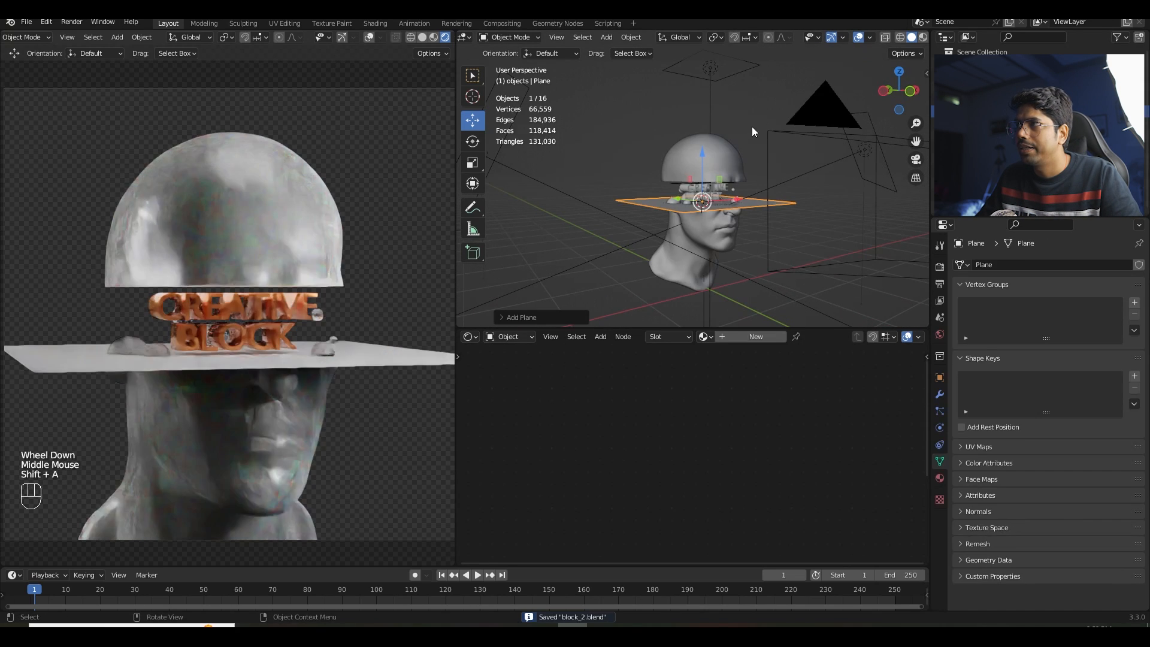
- Rotate the plane 90° about the X axis, save the file and scale the plane up to fill the camera view
key("r")
key("x")
key("9")
key("0")
left_click(711, 171)
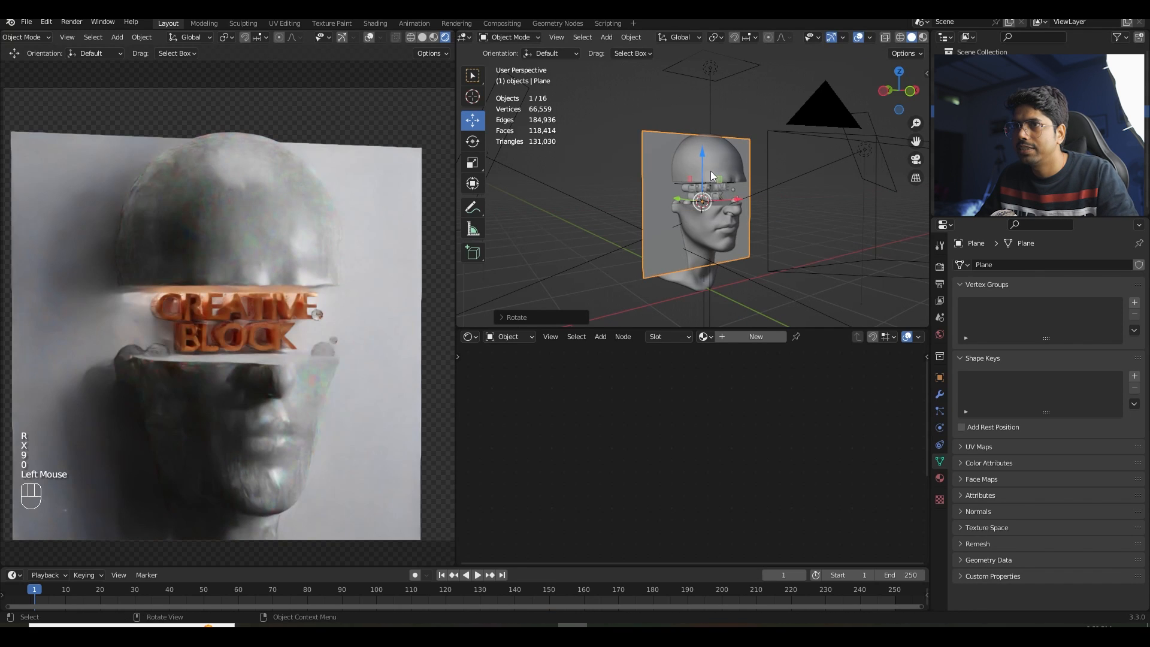
key("ctrl+s")
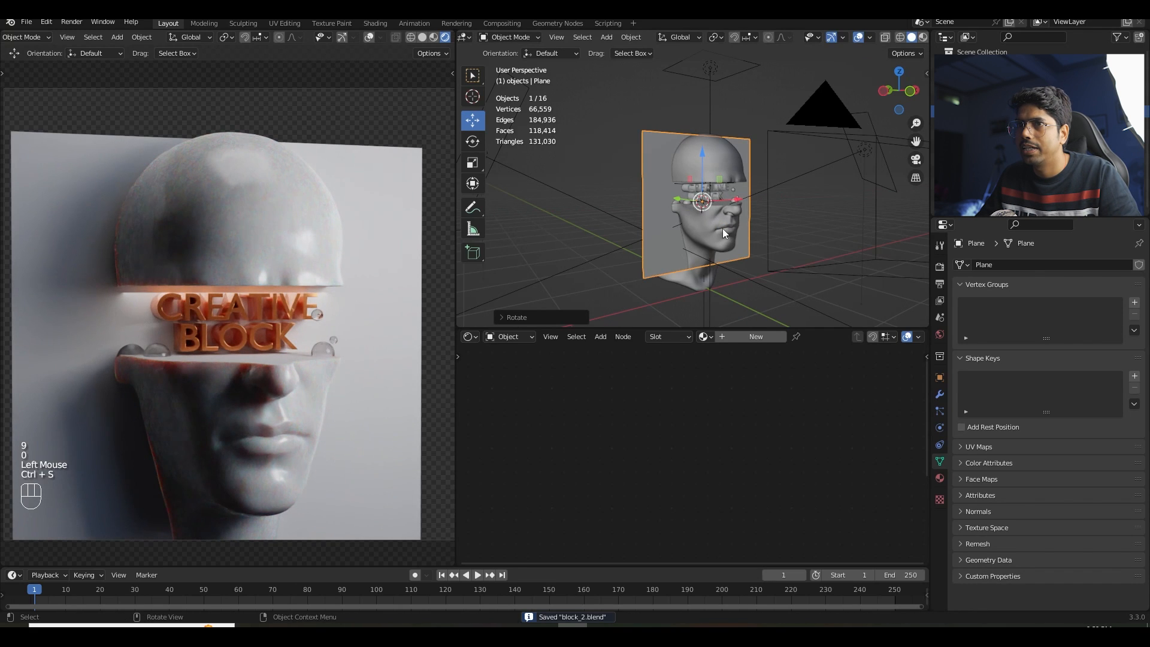
key("s")
left_click(752, 245)
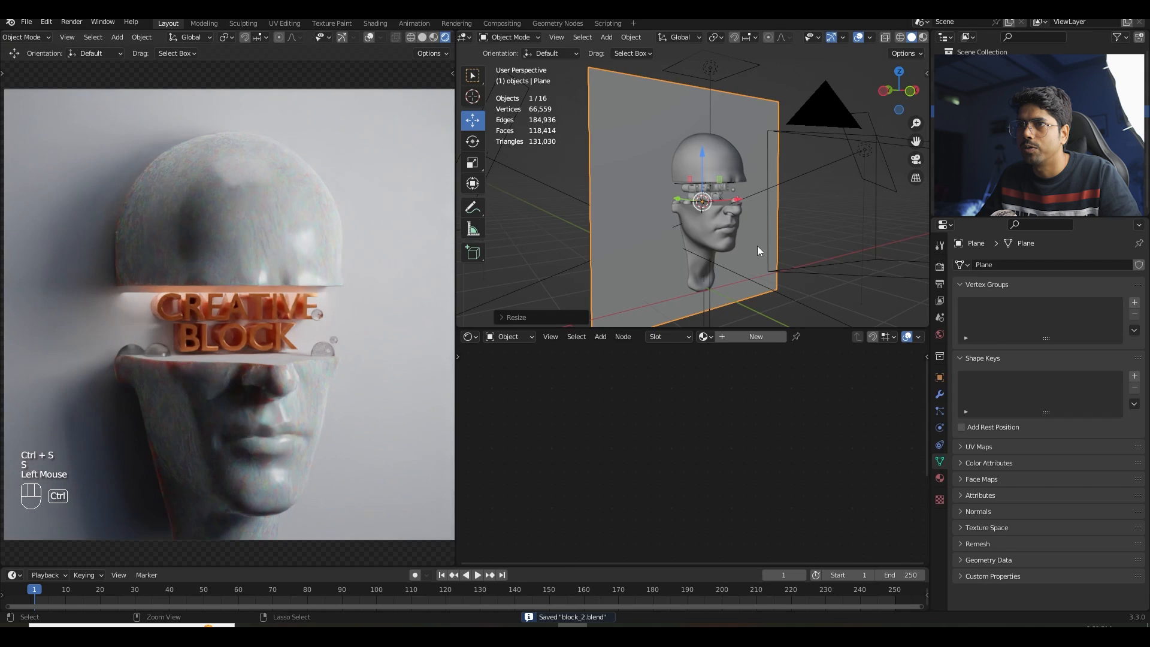
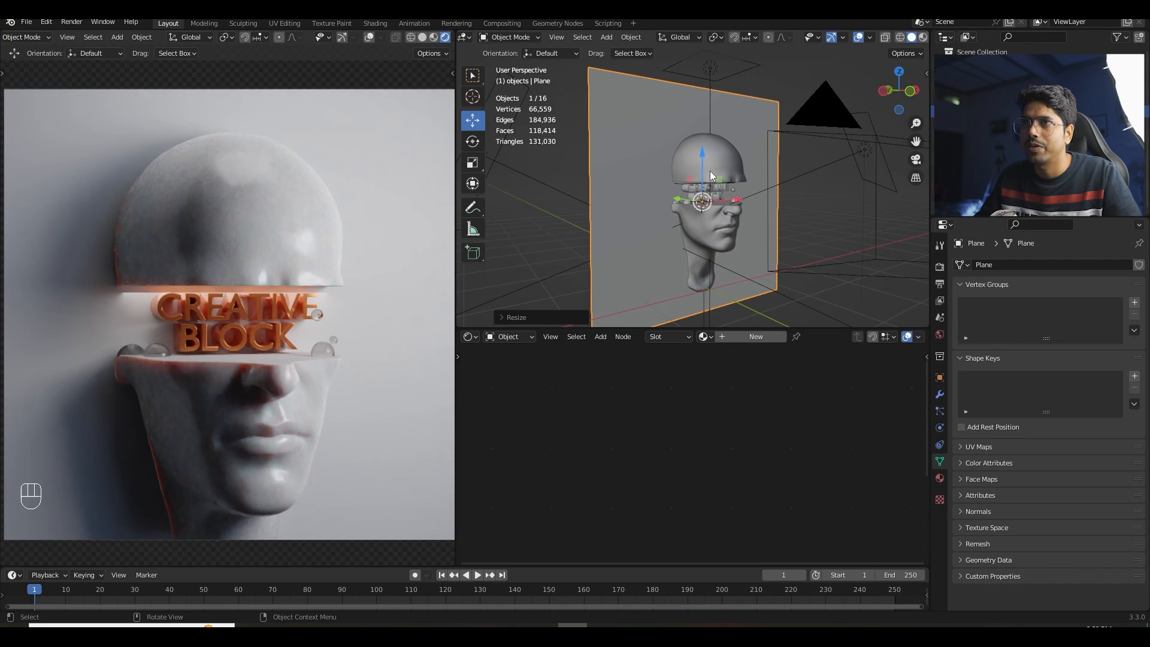
- Give the plane a new material named GLASSS_2 and set its transmission to 1.000
key("ctrl+s")
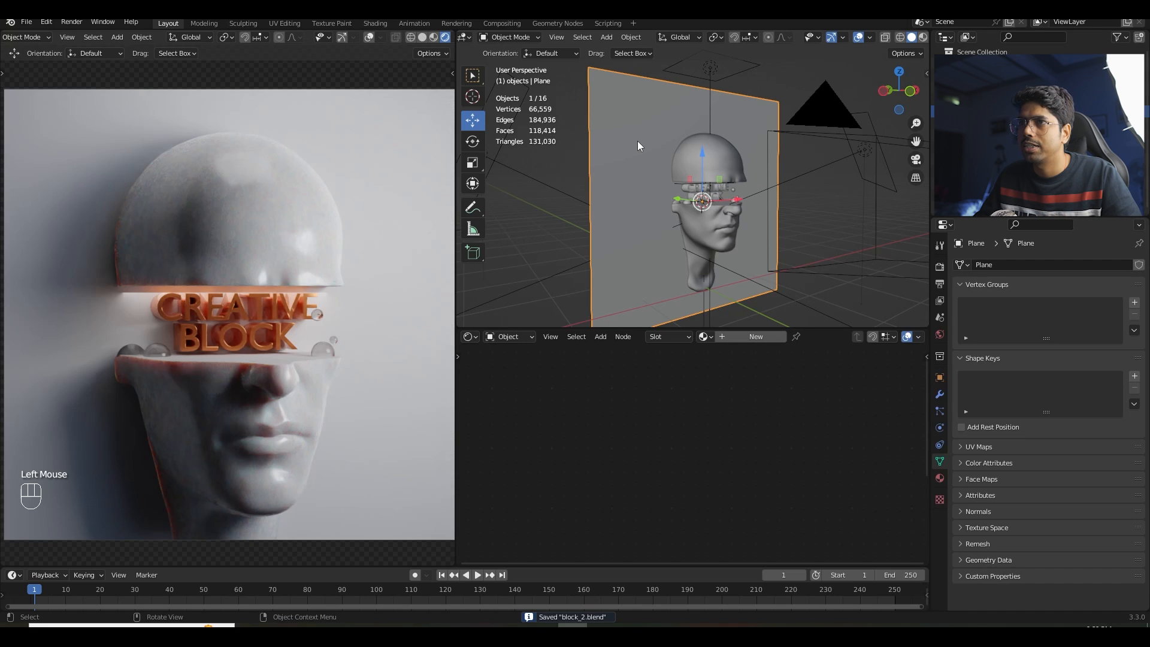
middle_click_drag(651, 156, 664, 160)
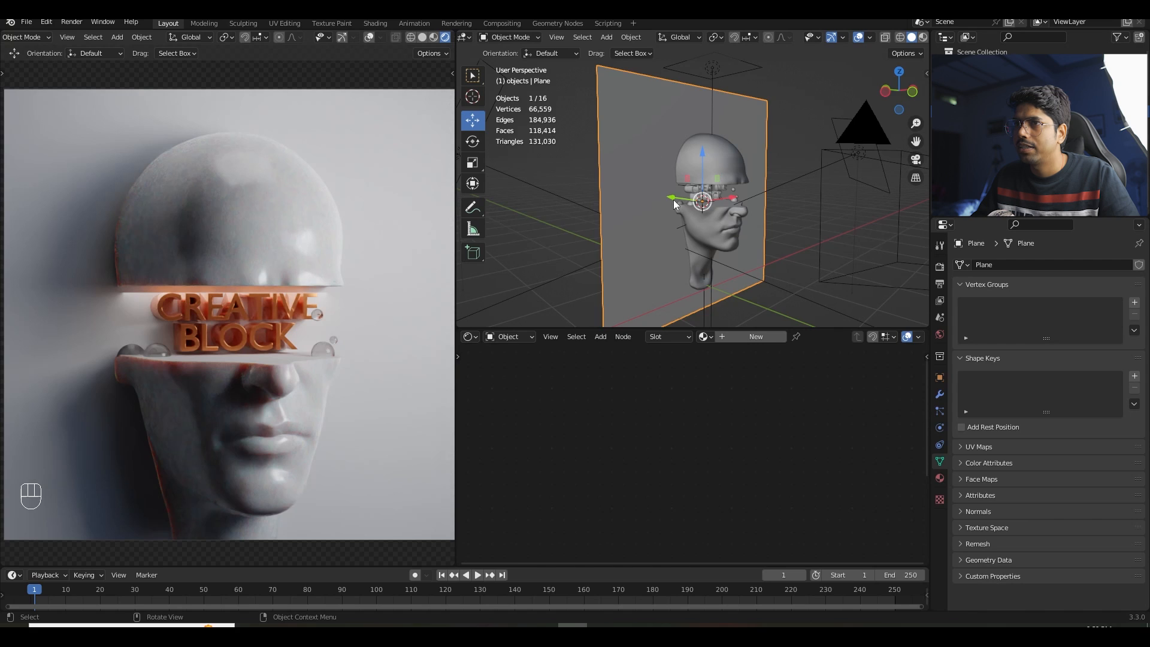
left_click(753, 338)
left_click(827, 336)
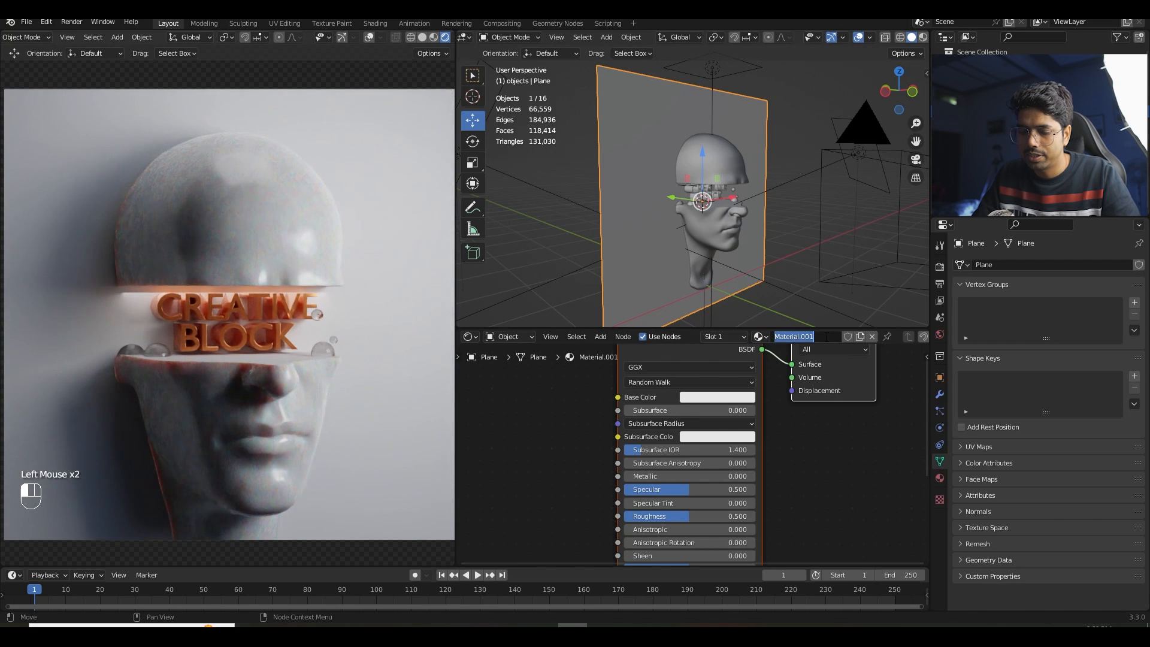
type("GLASSS_2")
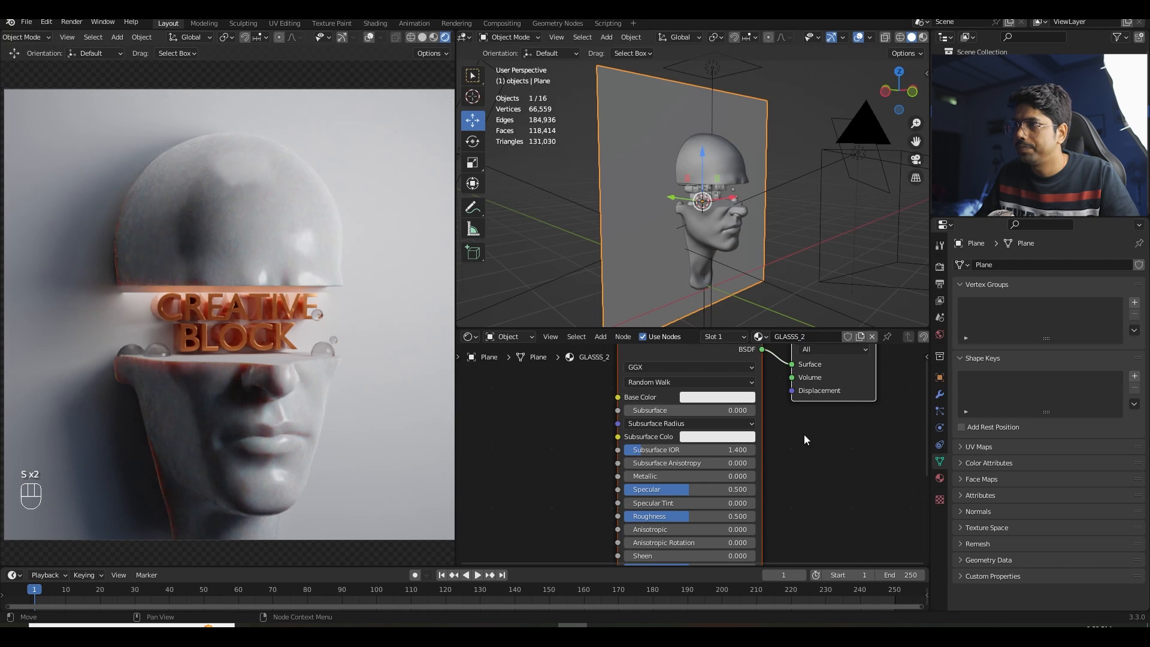
middle_click_drag(804, 435, 794, 332)
left_click(633, 522)
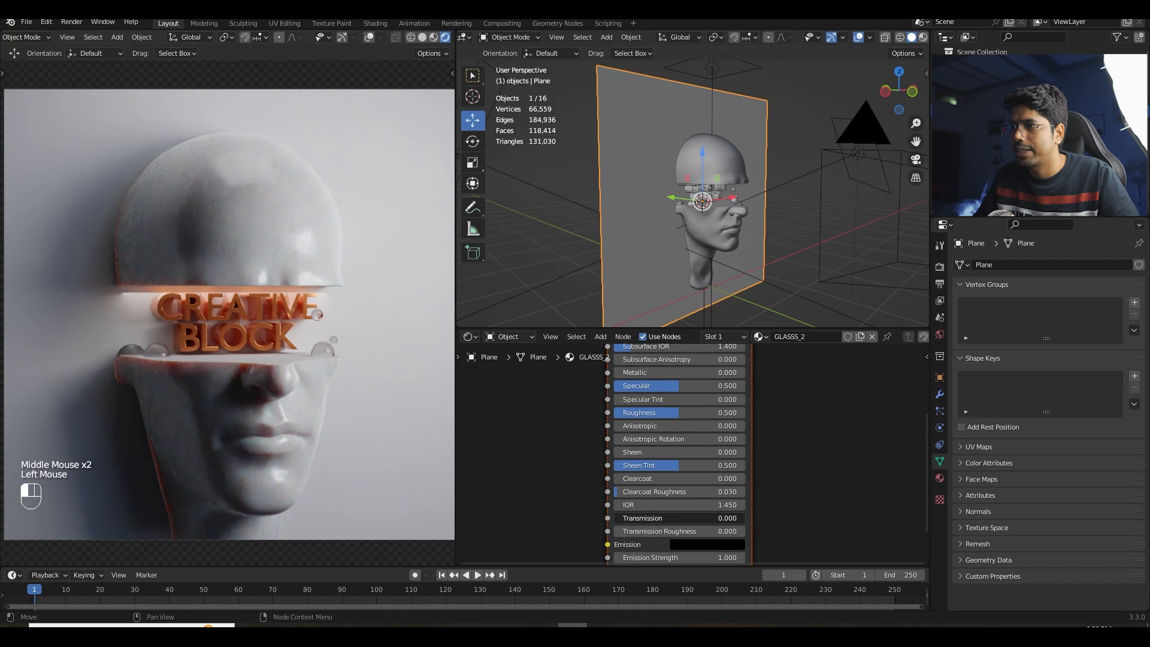
left_click_drag(634, 523, 737, 523)
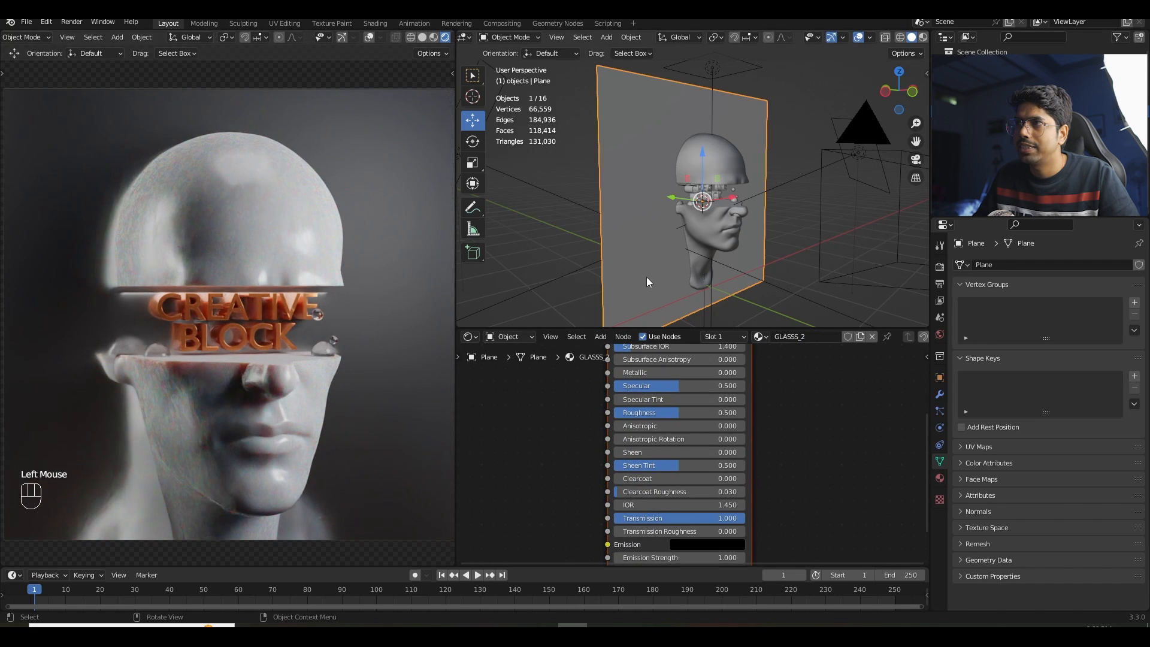
- Move the plane slightly along the Y axis toward the camera, inspect the blurred text in the render and save the file
middle_click_drag(647, 278, 696, 240)
left_click_drag(670, 201, 683, 201)
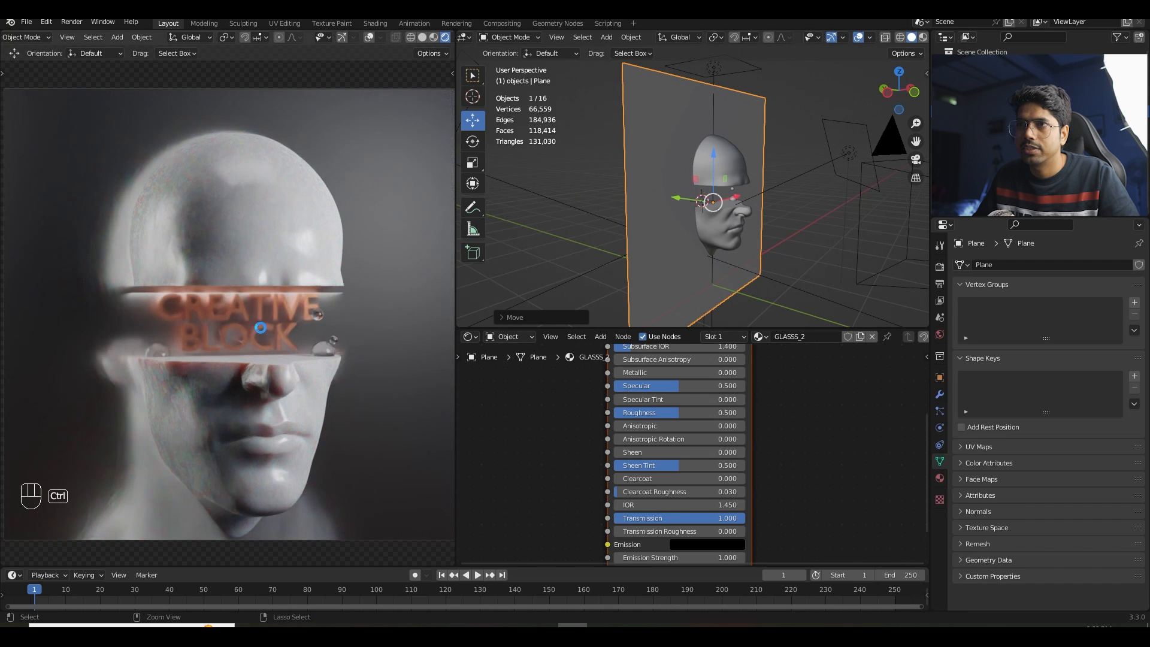
key("ctrl+s")
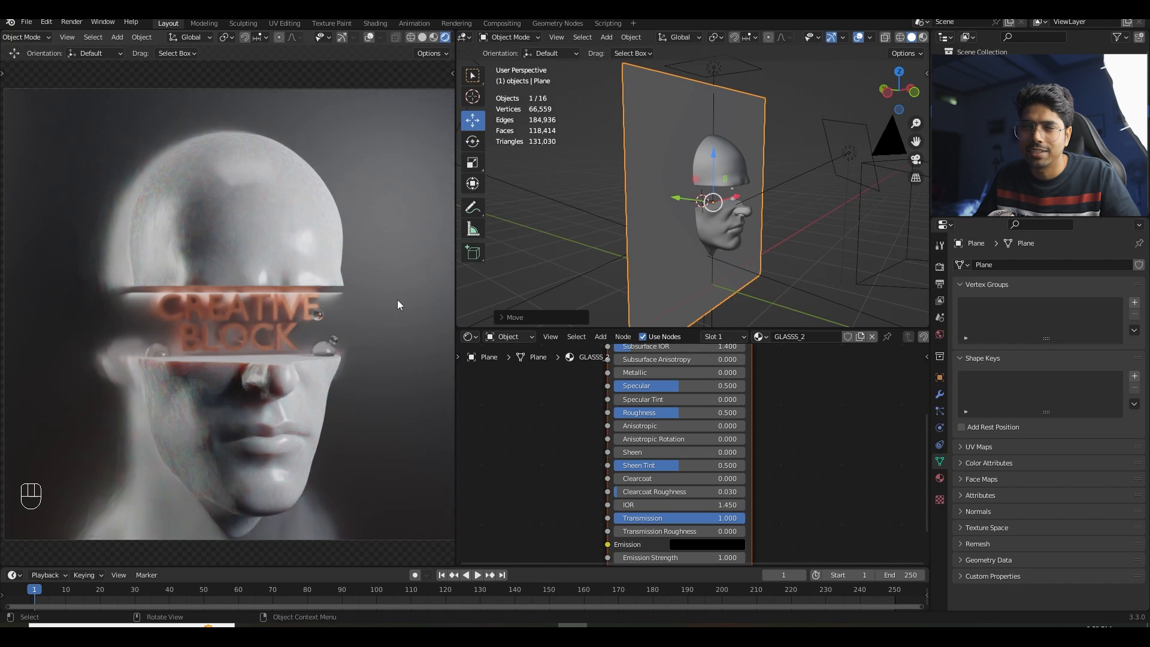
scroll(671, 229, "up", 3)
scroll(270, 314, "up", 2)
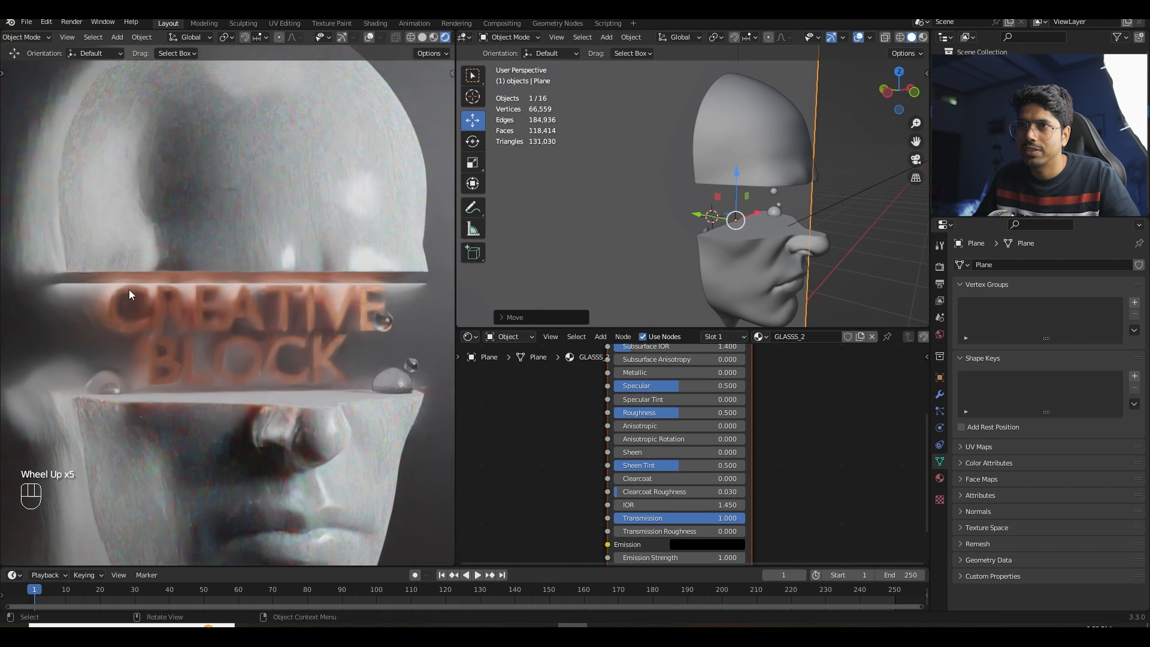
scroll(275, 328, "down", 3)
scroll(275, 328, "up", 1)
key("ctrl+s")
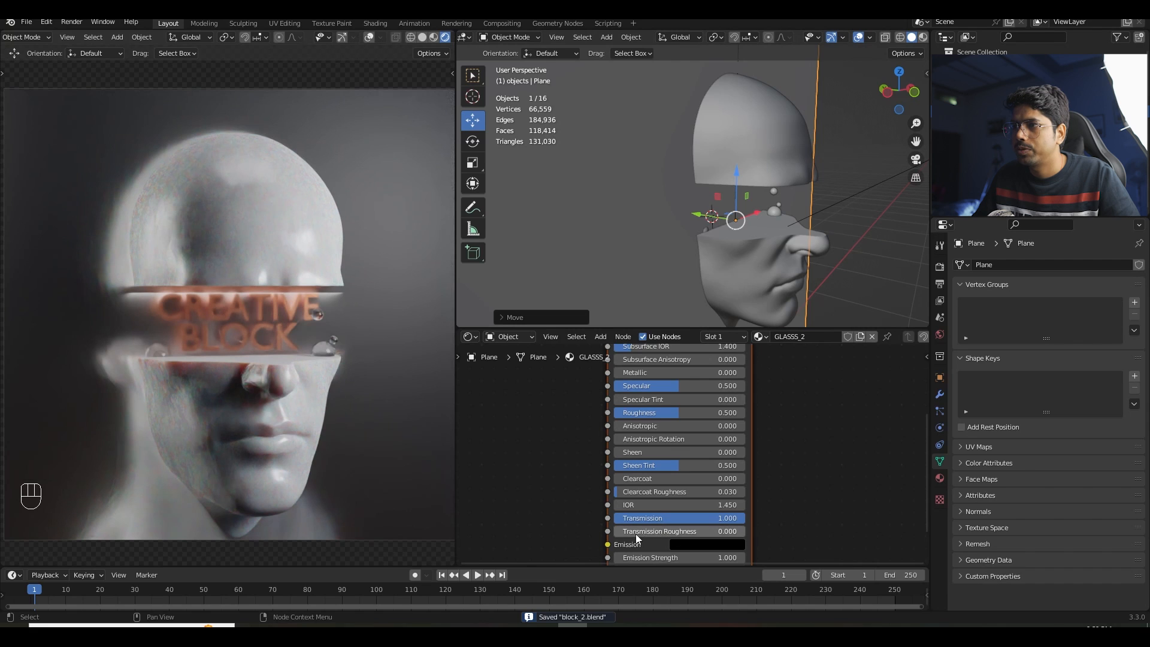
- Set the plane material's roughness to 0.395 and transmission roughness to 0.132, and save the file
mouse_move(674, 413)
left_mouse_down()
mouse_move(629, 413)
mouse_move(662, 413)
left_mouse_up()
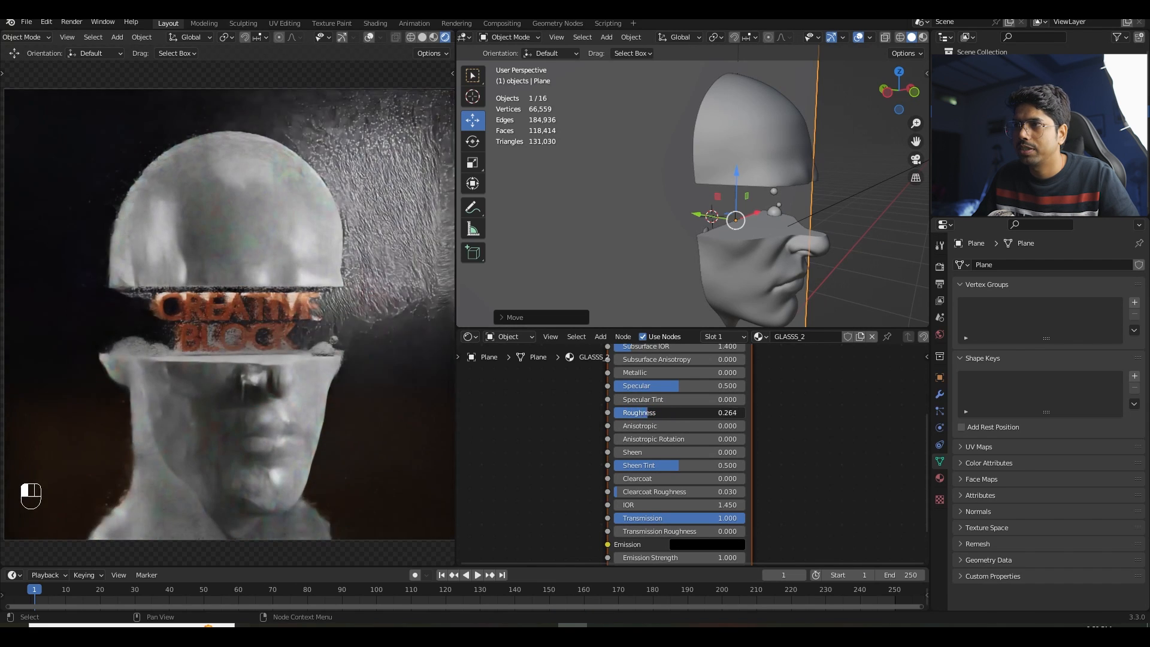
left_click_drag(616, 531, 630, 531)
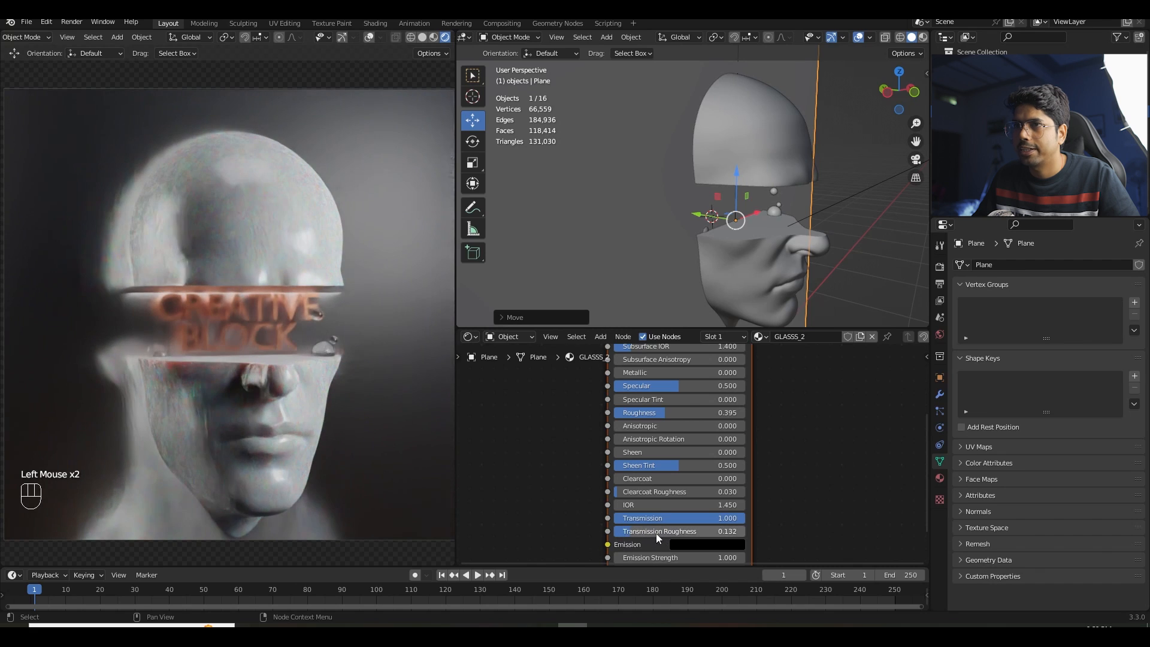
key("ctrl+s")
- Subdivide the whole plane mesh four times in Edit Mode and return to Object Mode
scroll(738, 284, "down", 2)
middle_click_drag(719, 275, 674, 250)
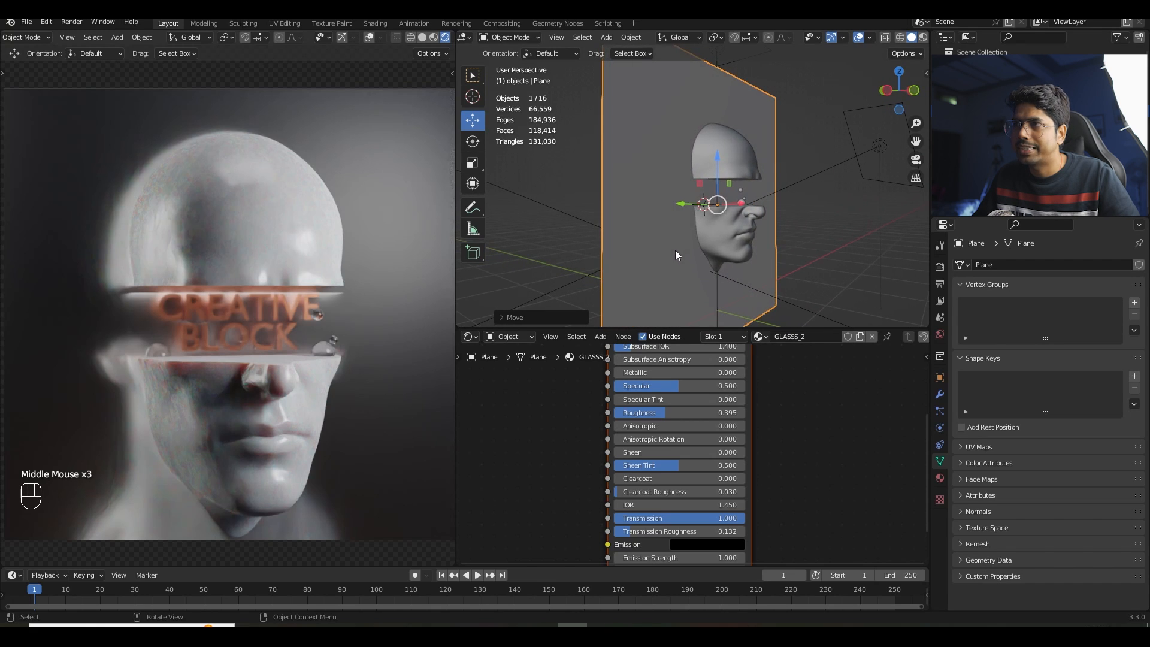
key("Tab")
scroll(655, 199, "down", 2)
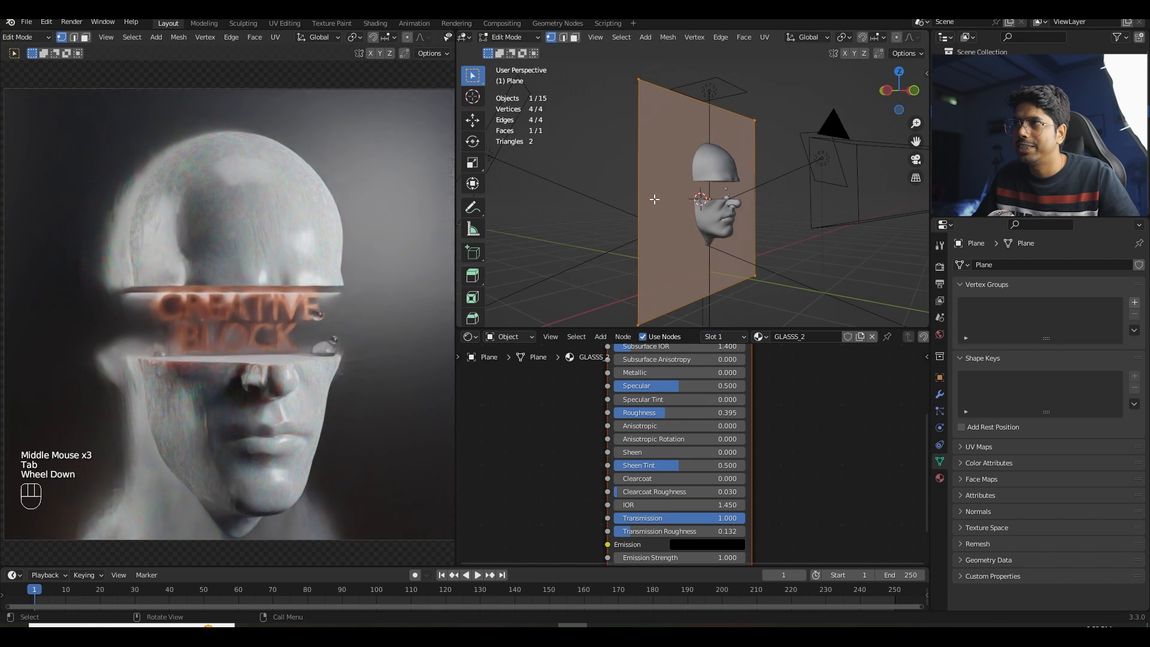
right_click(664, 170)
left_click(663, 168)
right_click(664, 168)
left_click(663, 168)
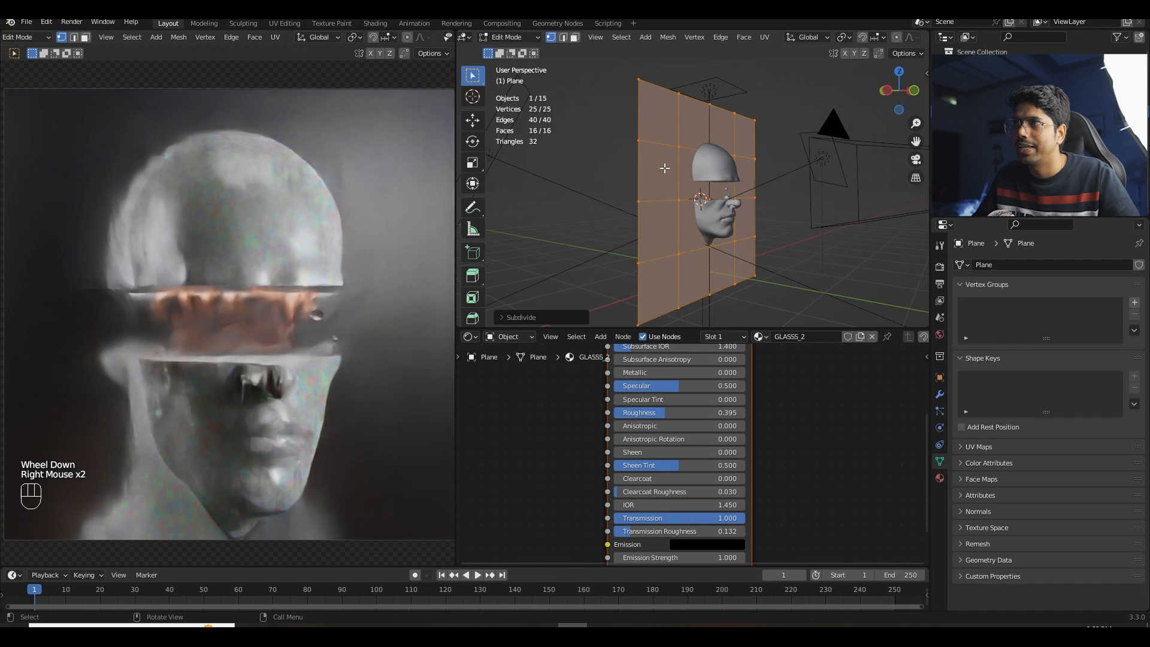
right_click(664, 168)
left_click(664, 168)
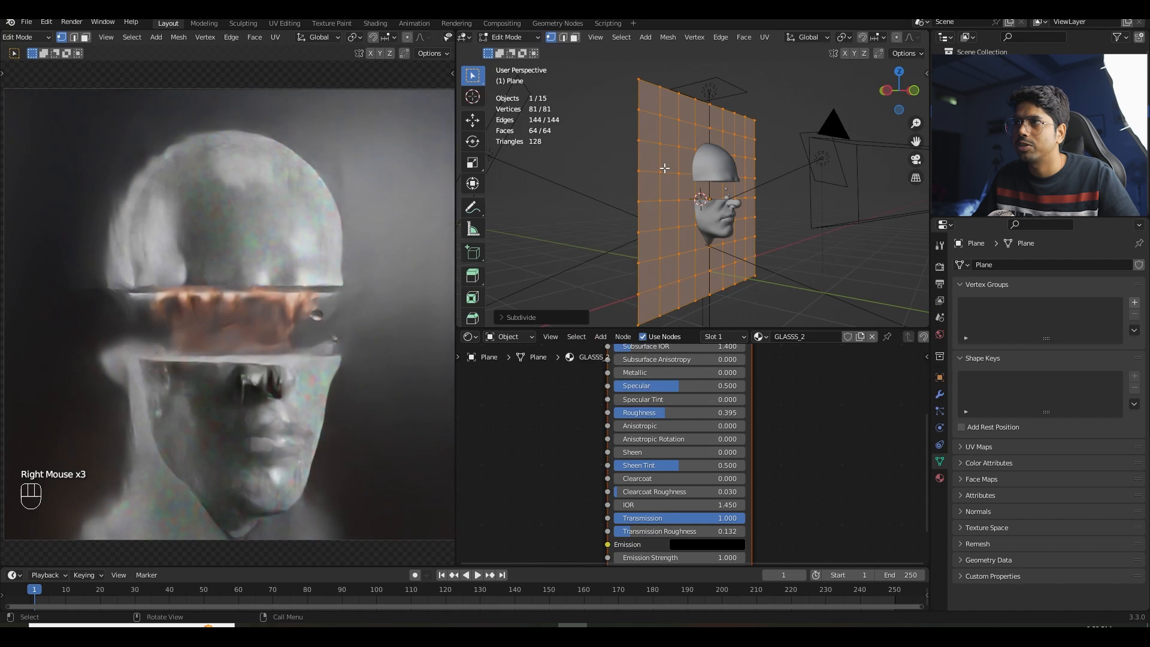
right_click(663, 168)
left_click(664, 168)
key("Tab")
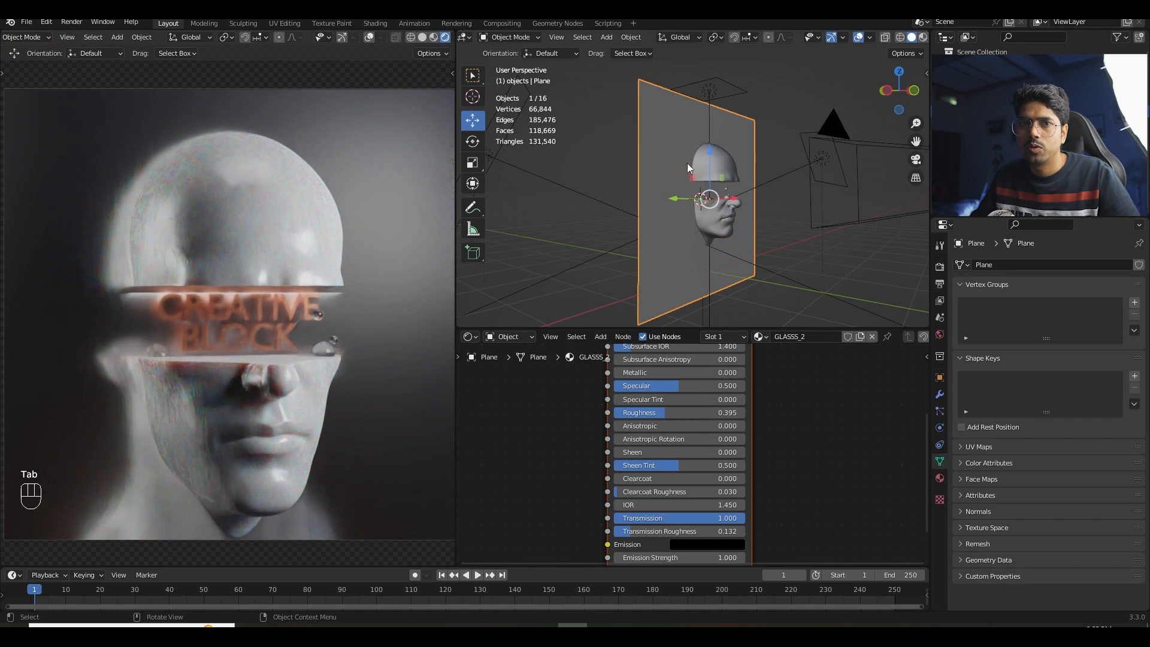
- Apply the plane's scale and add a Displace modifier with a new texture
key("ctrl+a")
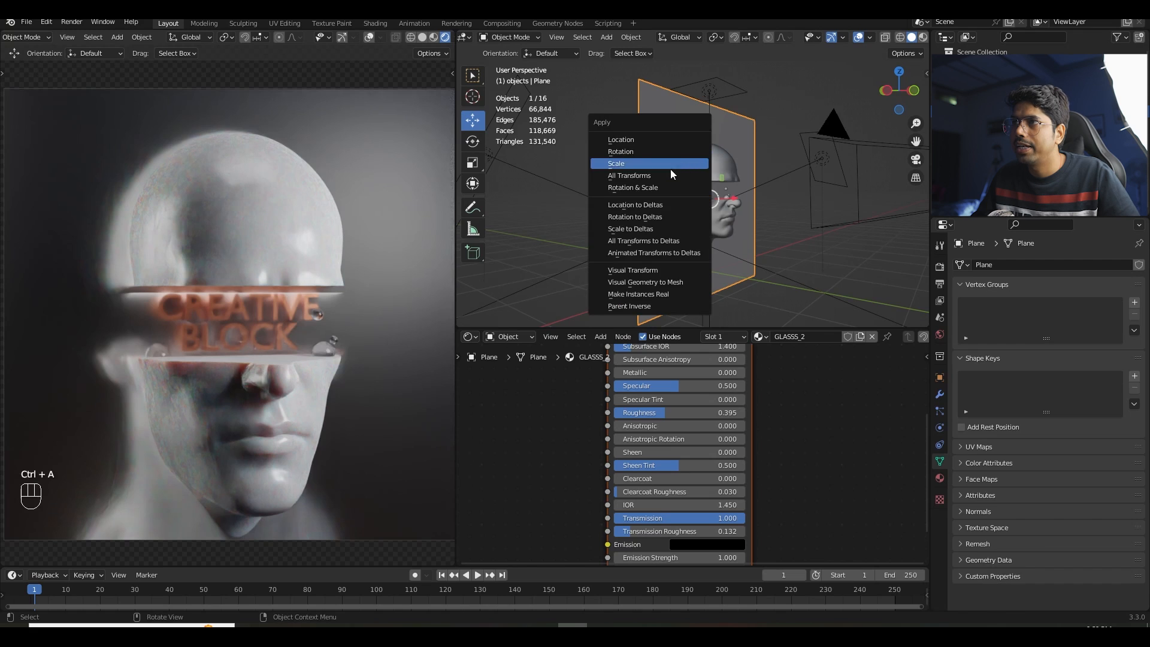
left_click(663, 168)
left_click(939, 395)
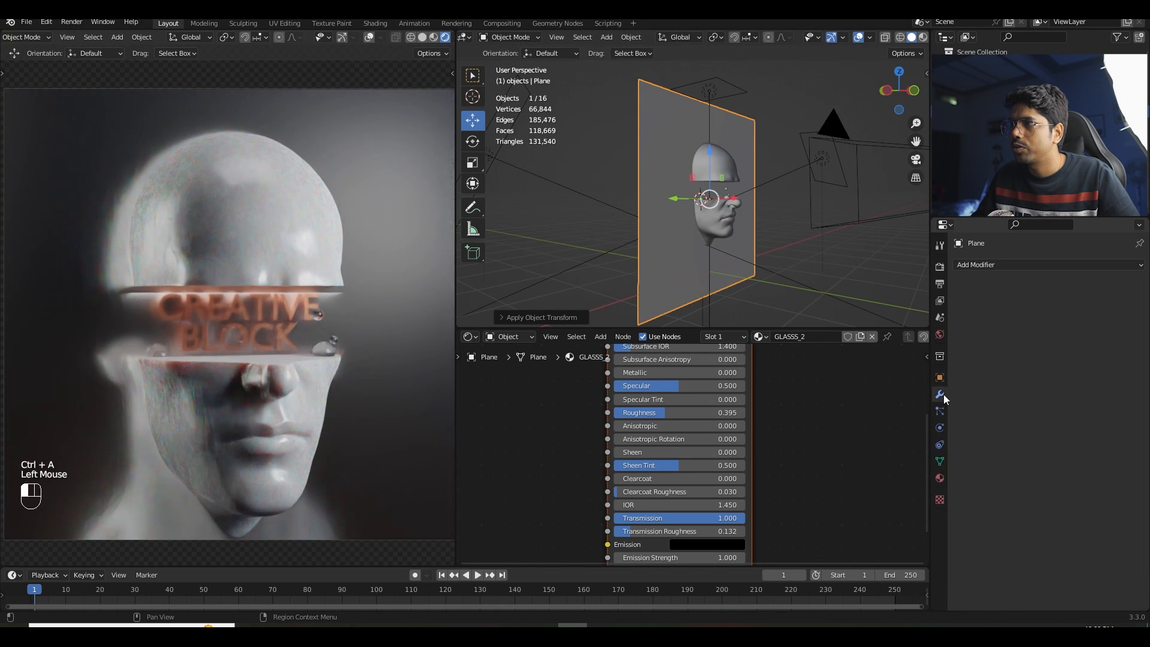
left_click(985, 264)
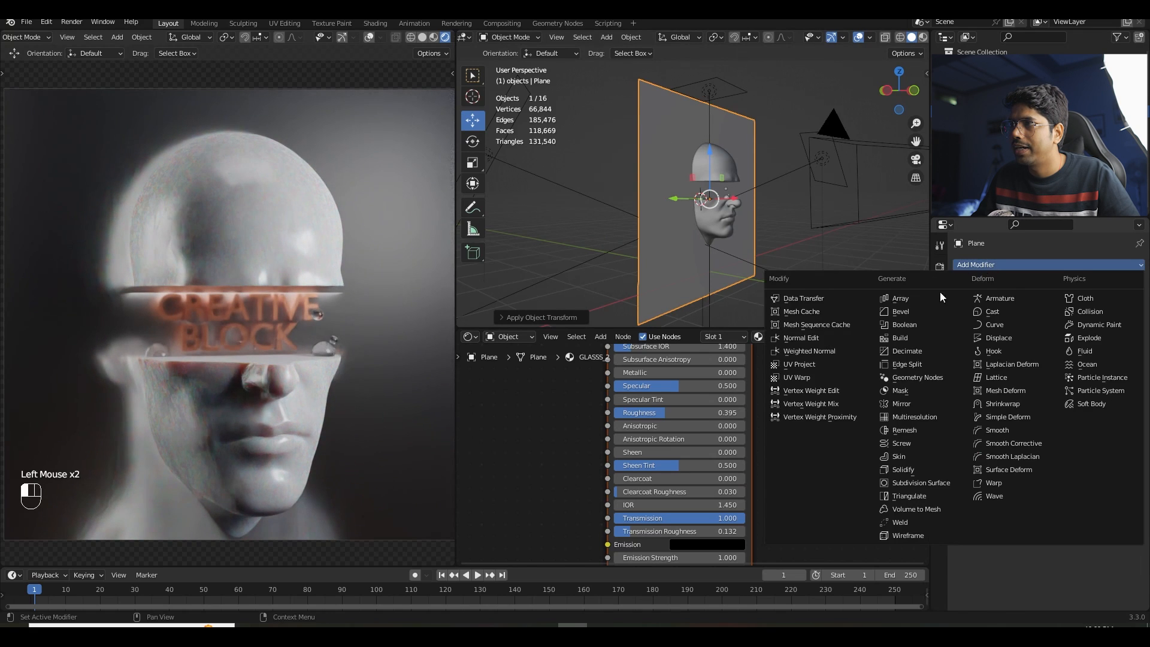
left_click(1000, 338)
left_click(1012, 304)
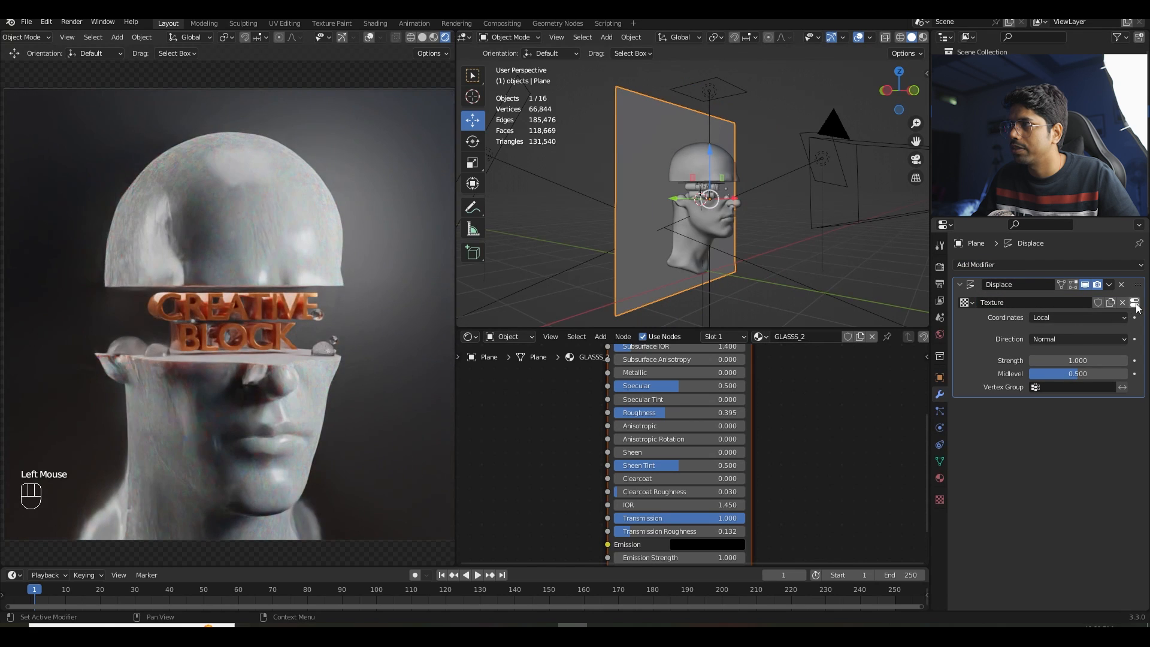
- Set the displacement texture to Clouds with a size of about 0.77 and the Displace strength to 0.600
left_click(1132, 303)
left_click(1015, 300)
left_click(1026, 340)
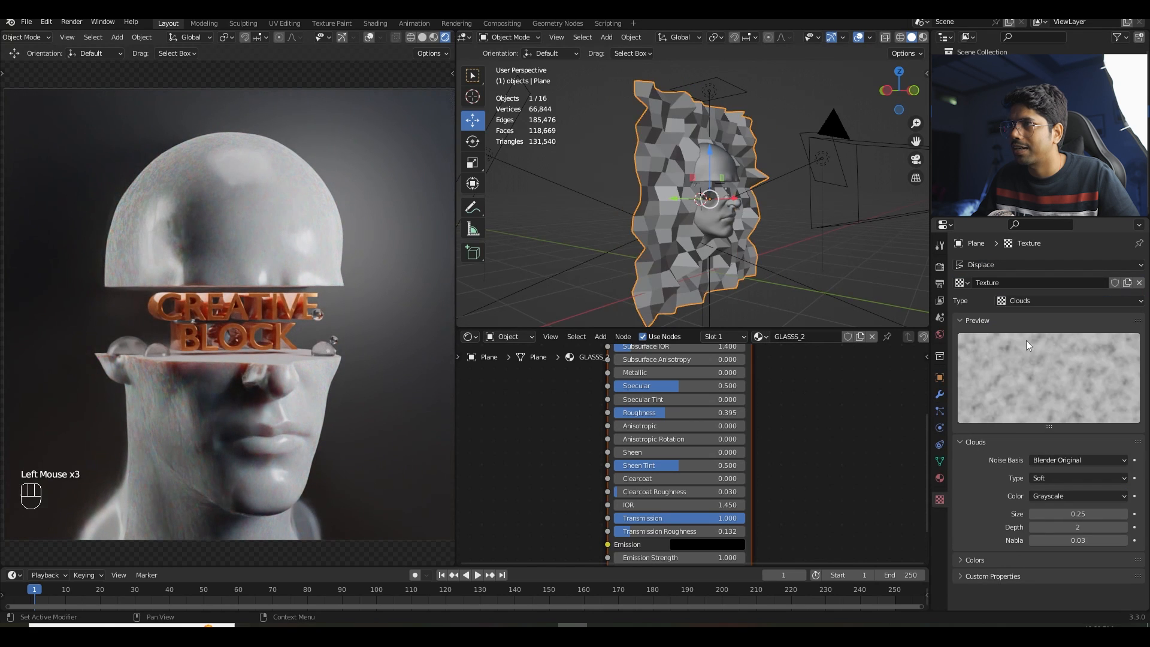
middle_click_drag(800, 244, 770, 239)
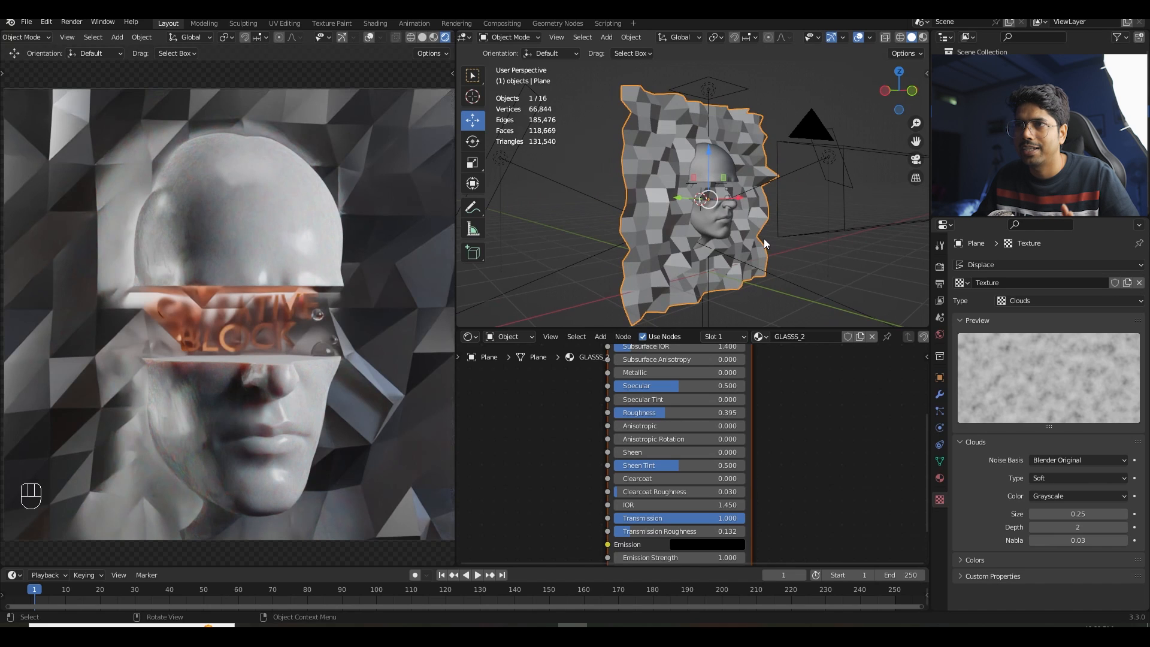
left_click_drag(1078, 514, 1114, 513)
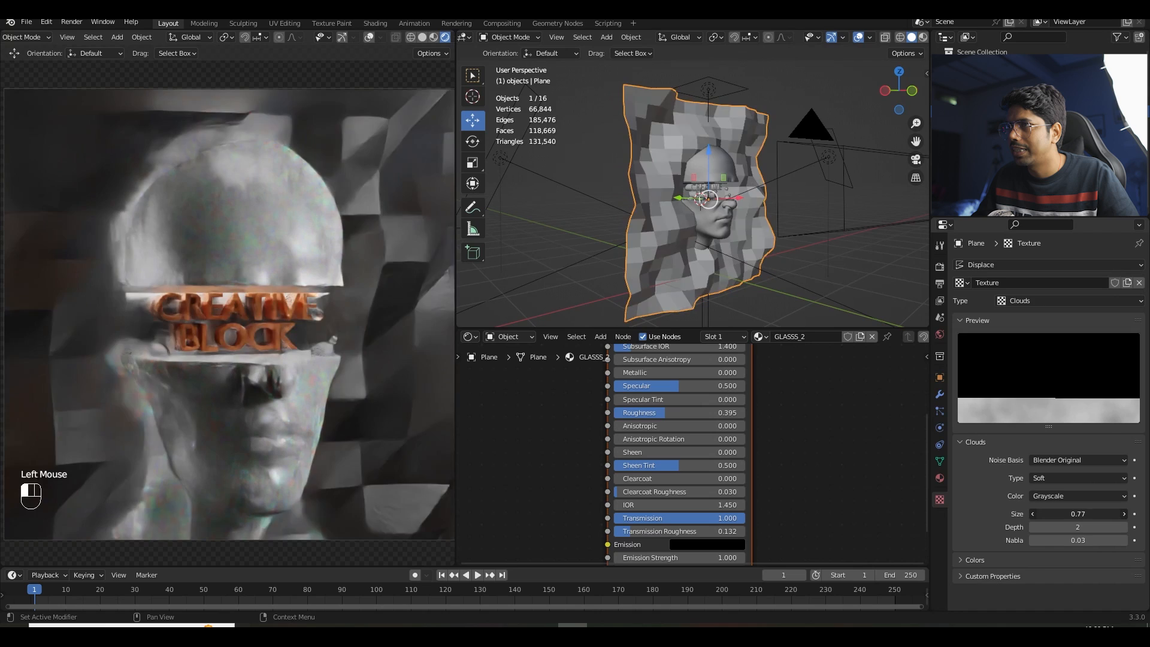
left_click(939, 395)
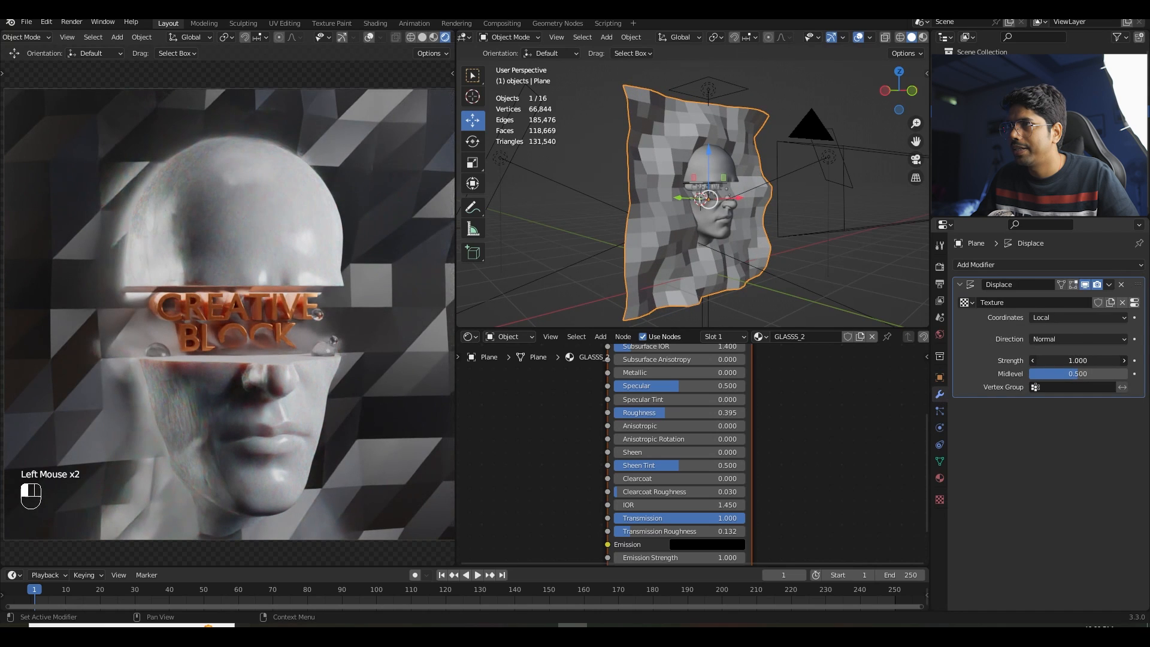
left_click_drag(1066, 361, 1043, 361)
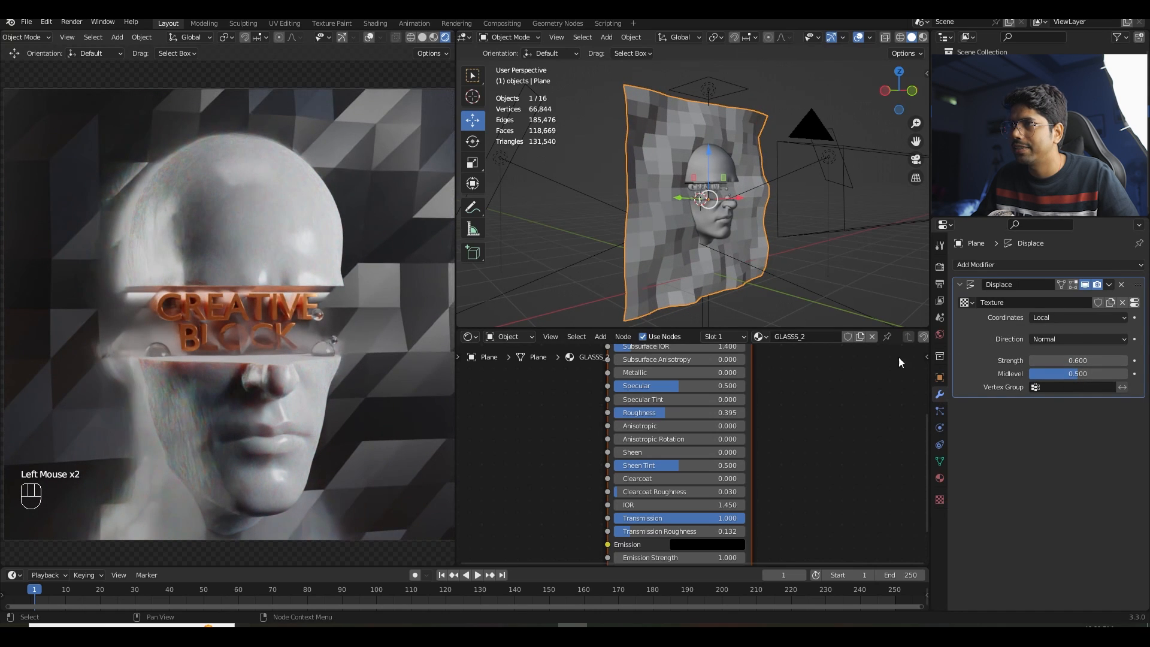
- Shade the plane smooth and add a Subdivision Surface modifier with render level 1
right_click(667, 206)
left_click(666, 206)
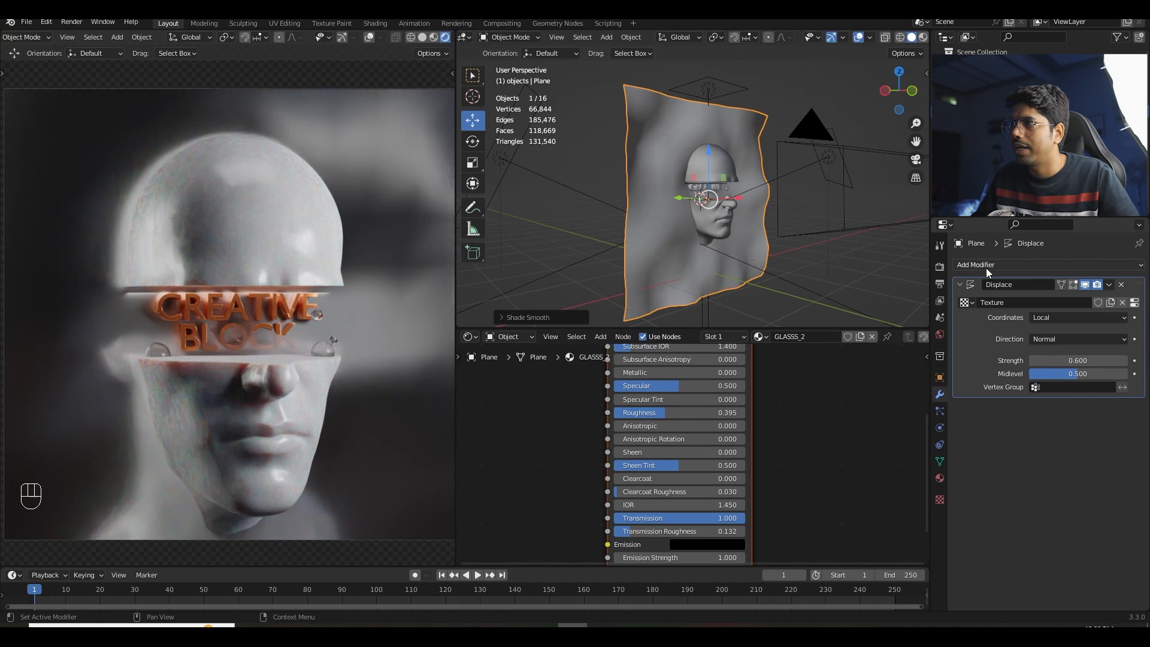
left_click(986, 267)
left_click(934, 483)
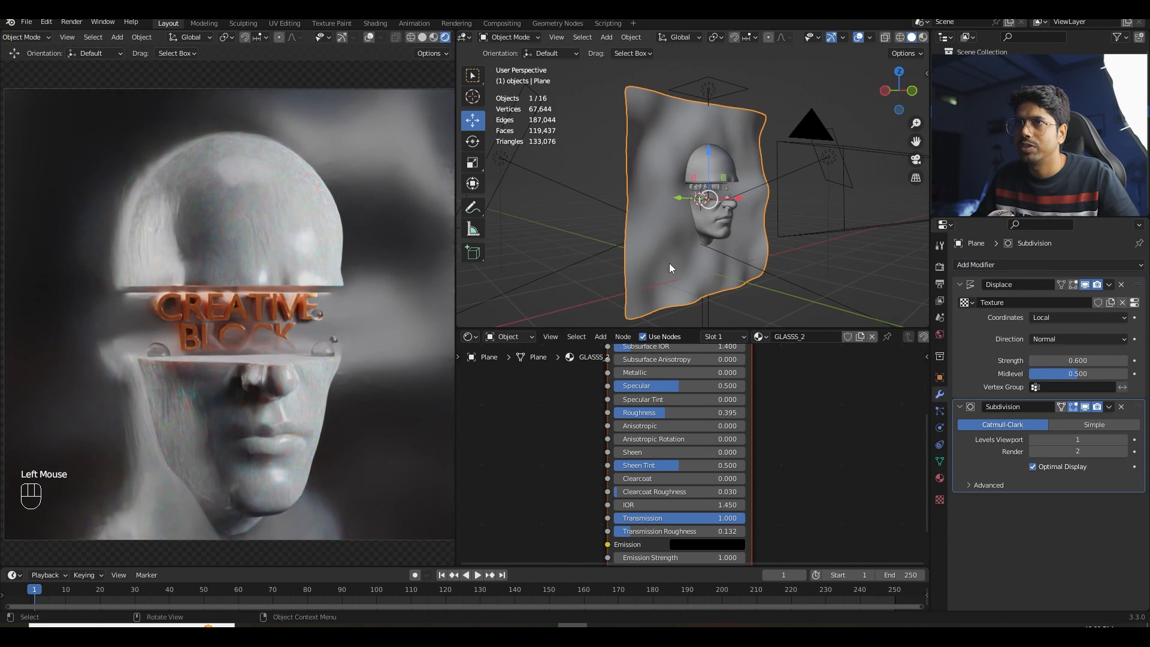
middle_click_drag(679, 220, 636, 223)
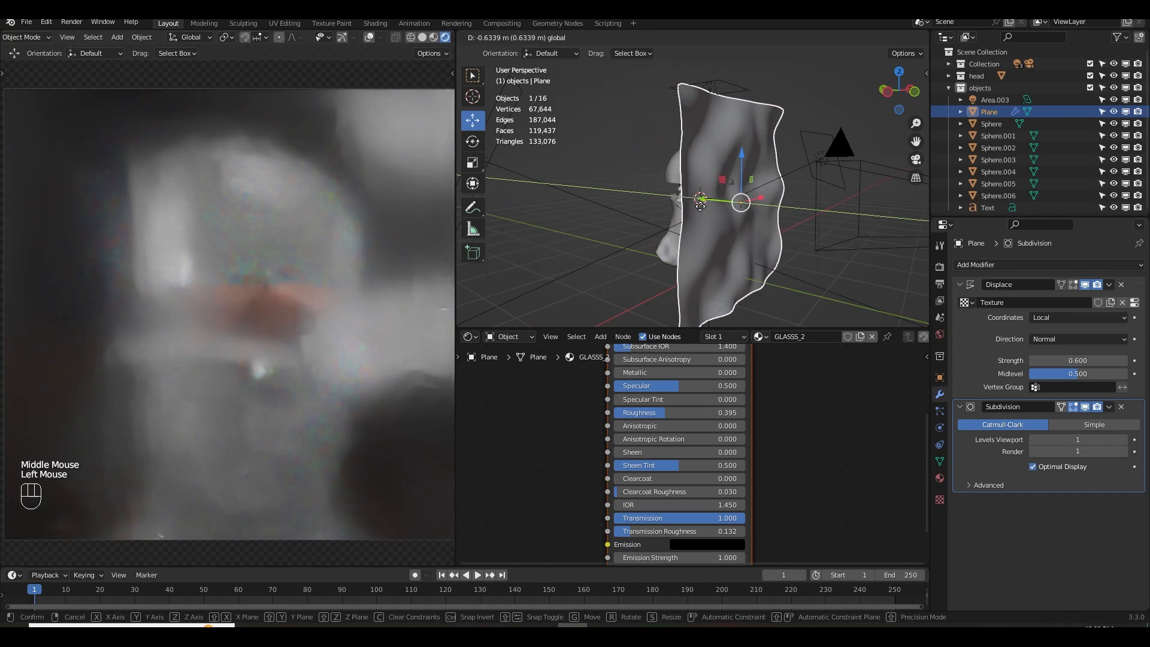
mouse_move(701, 202)
left_mouse_down()
mouse_move(640, 197)
mouse_move(700, 213)
left_mouse_up()
key("ctrl+z")
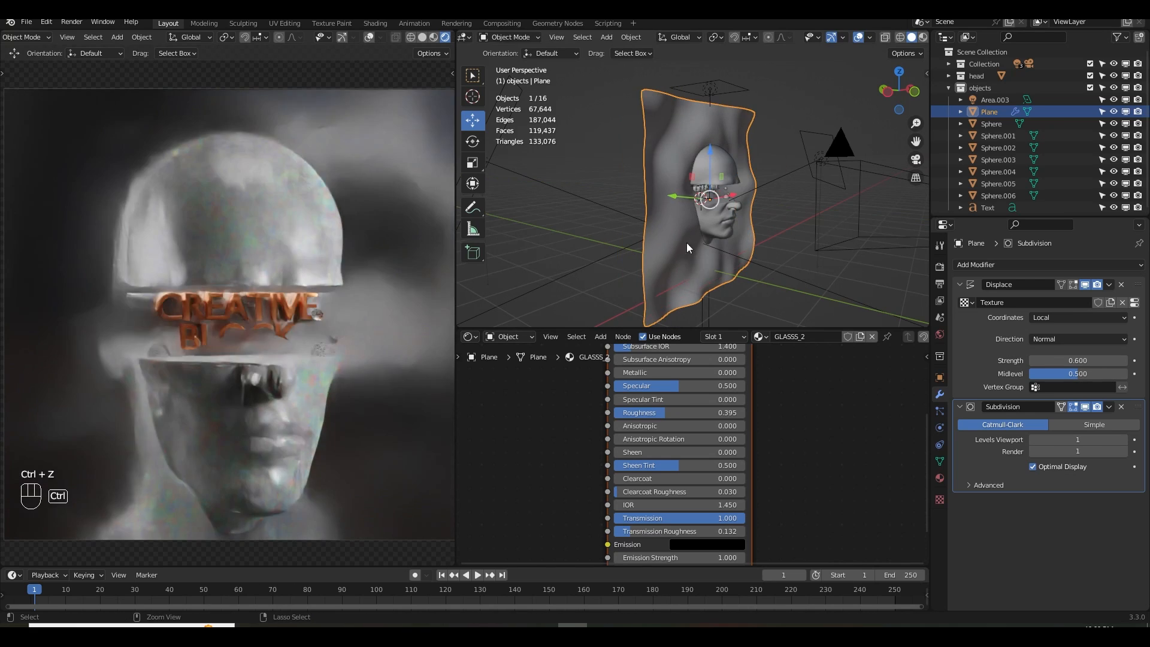
- Enlarge the timeline area and set the animation's end frame to 120
left_click_drag(570, 567, 570, 554)
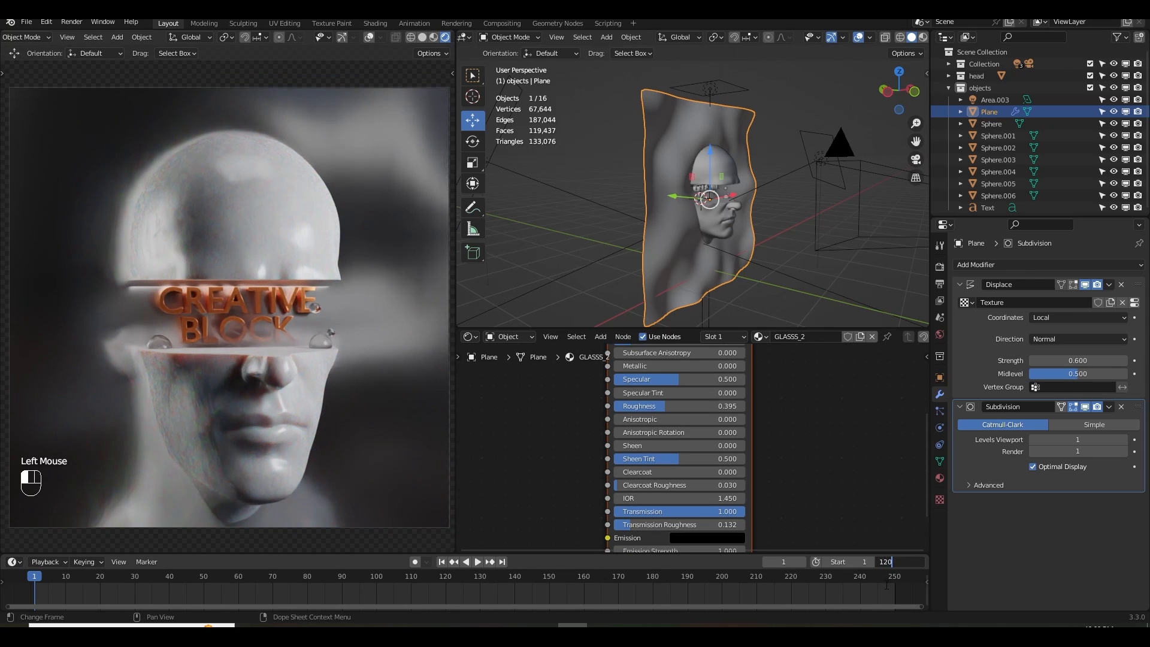
key("Return")
middle_click_drag(552, 586, 758, 586)
scroll(491, 580, "up", 2)
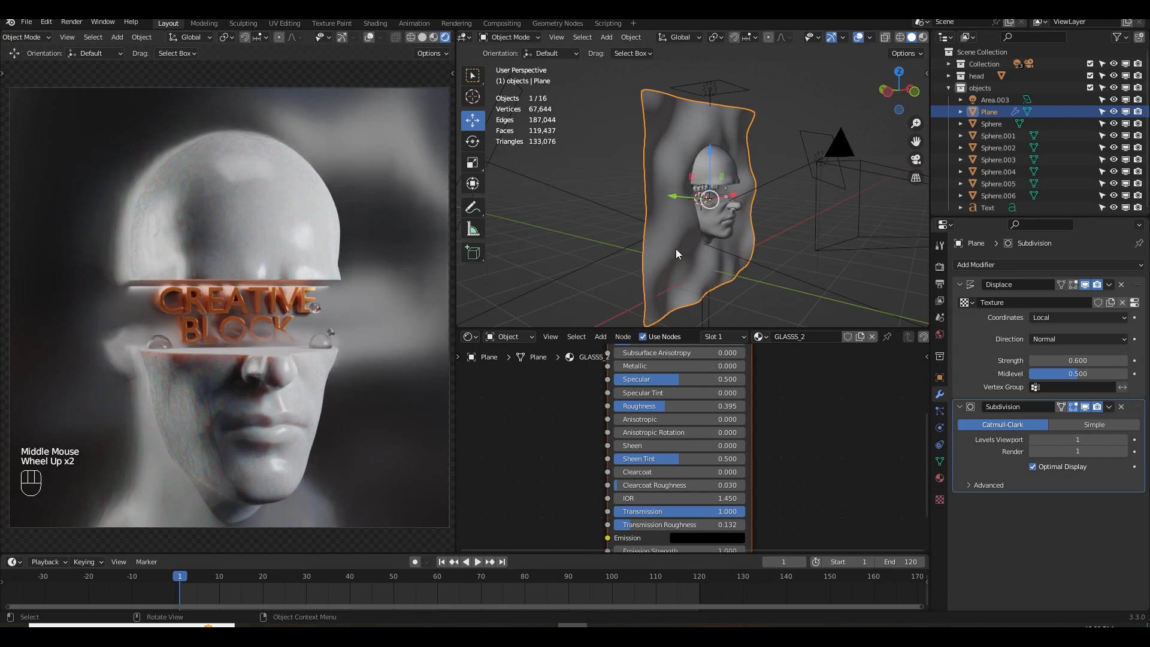
- Move the plane along Y well in front of the head and insert a Location keyframe at frame 1
left_click_drag(674, 202, 717, 208)
key("i")
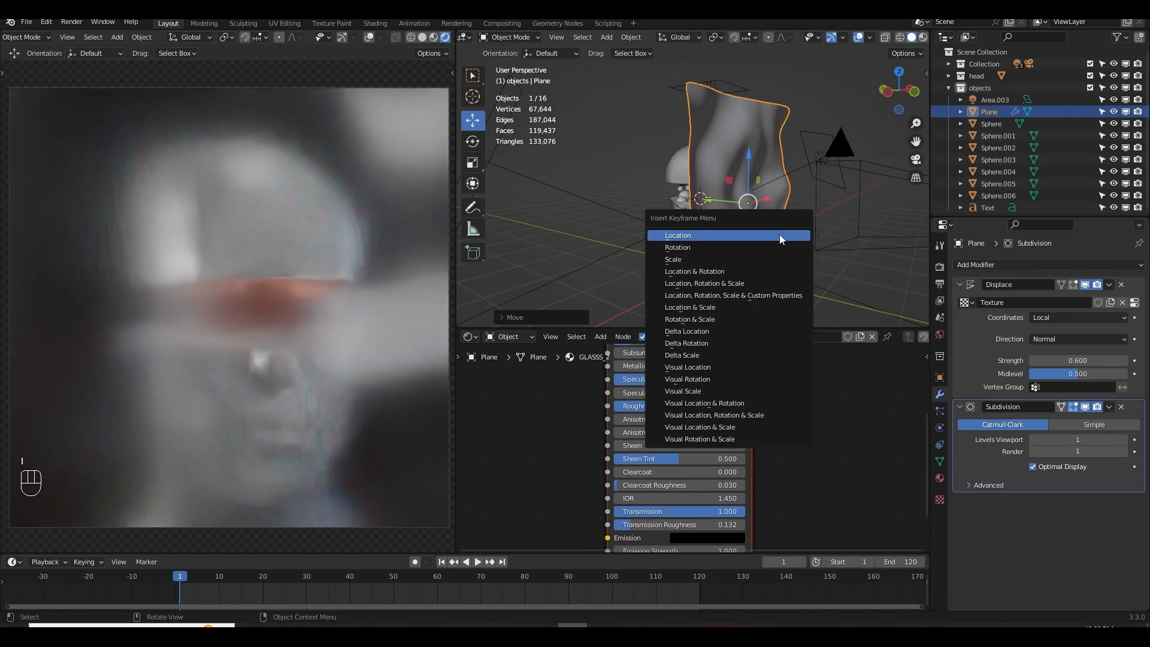
left_click(778, 234)
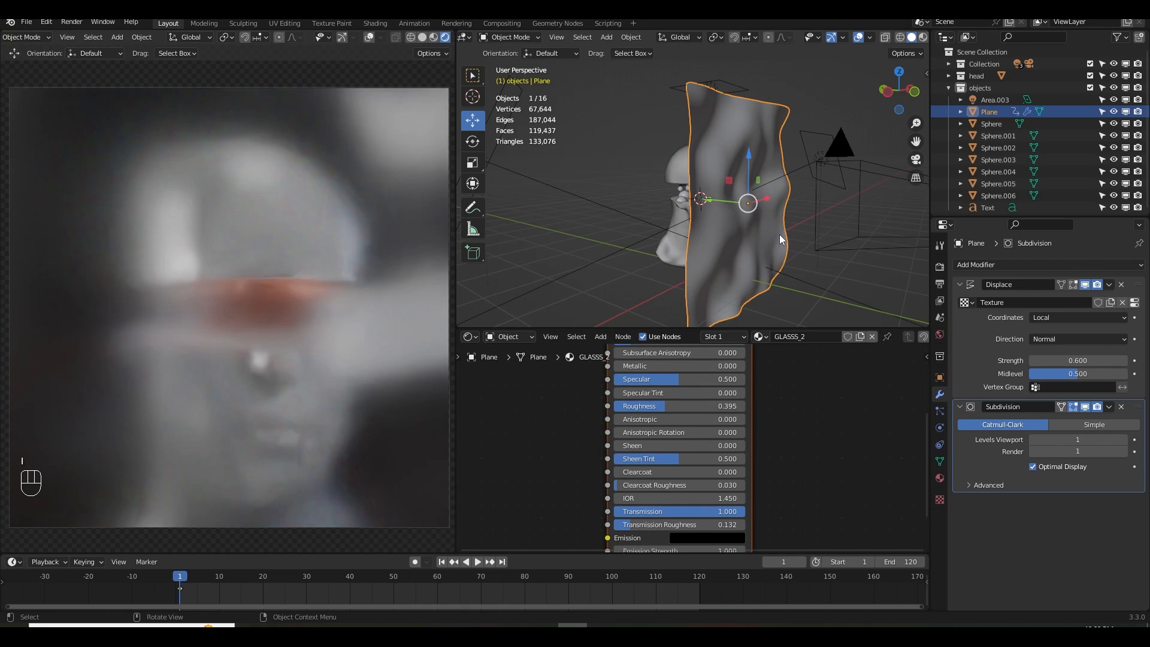
- At frame 120, move the plane along Y behind the head and insert a Location keyframe
left_click(503, 562)
left_click_drag(715, 202, 666, 199)
key("i")
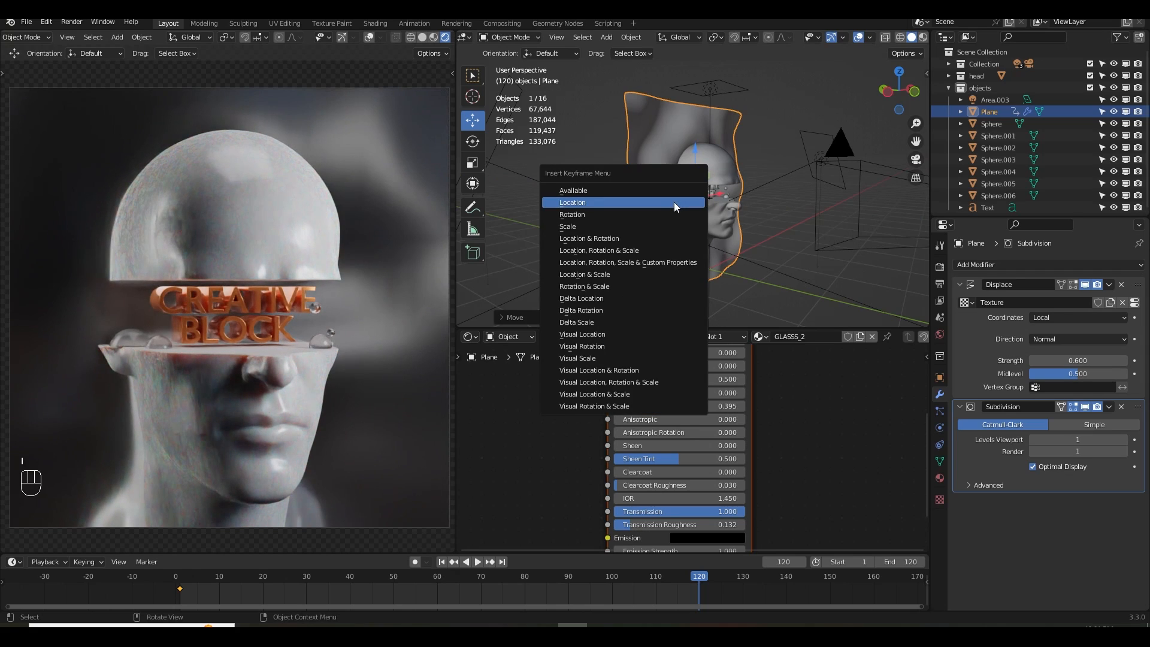
left_click(674, 202)
- Switch the camera view to solid shading and play the plane animation from frame 1
left_click(442, 562)
left_click(422, 38)
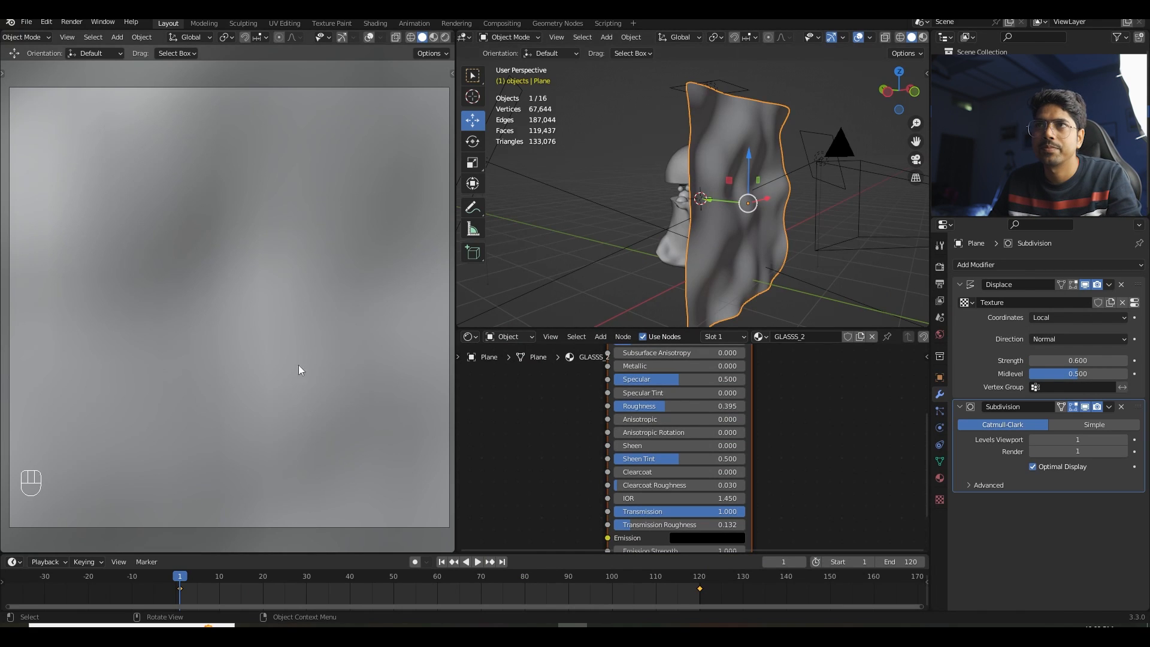
left_click(478, 562)
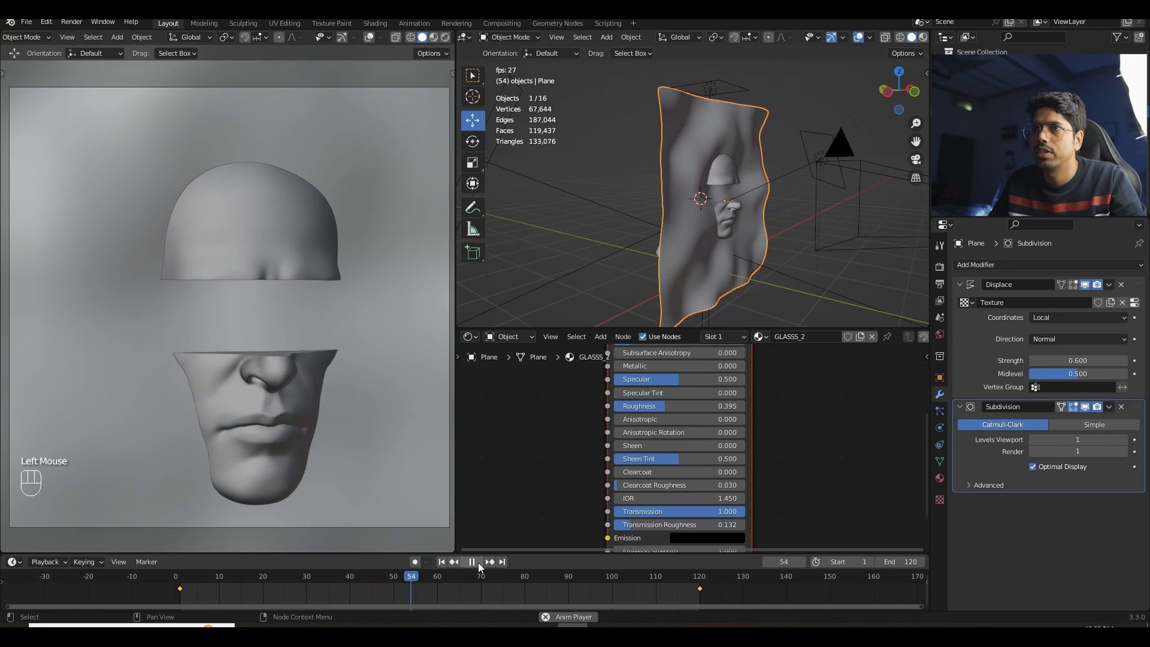
left_click(478, 563)
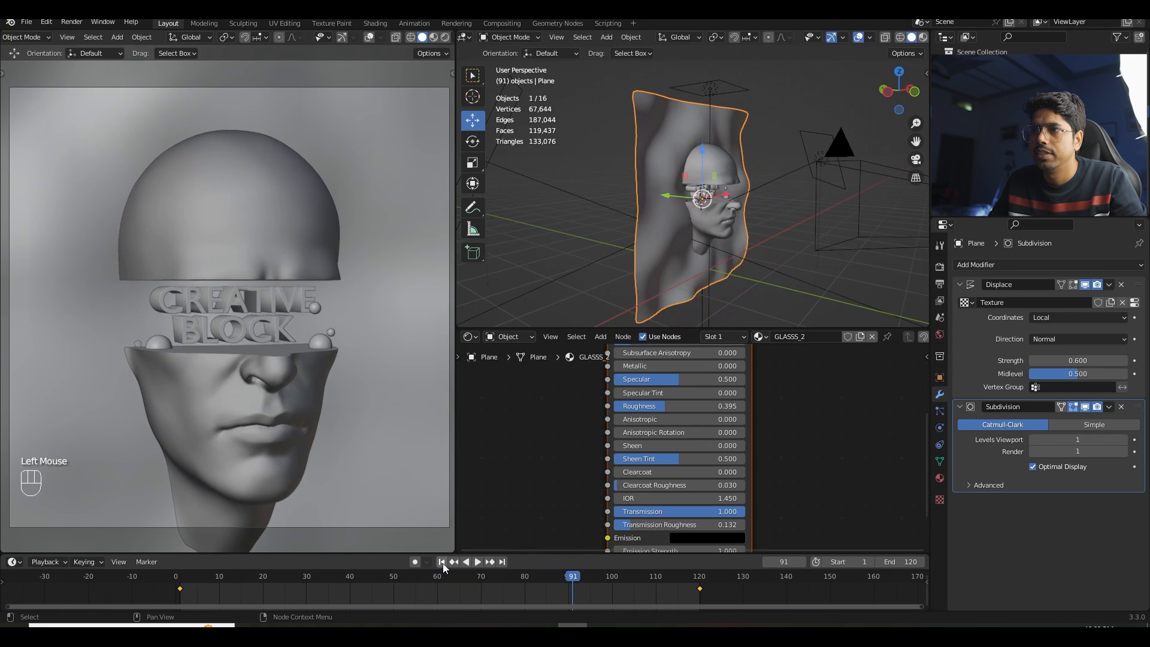
- Set the interpolation of all the plane's keyframes to Linear
left_click(443, 579)
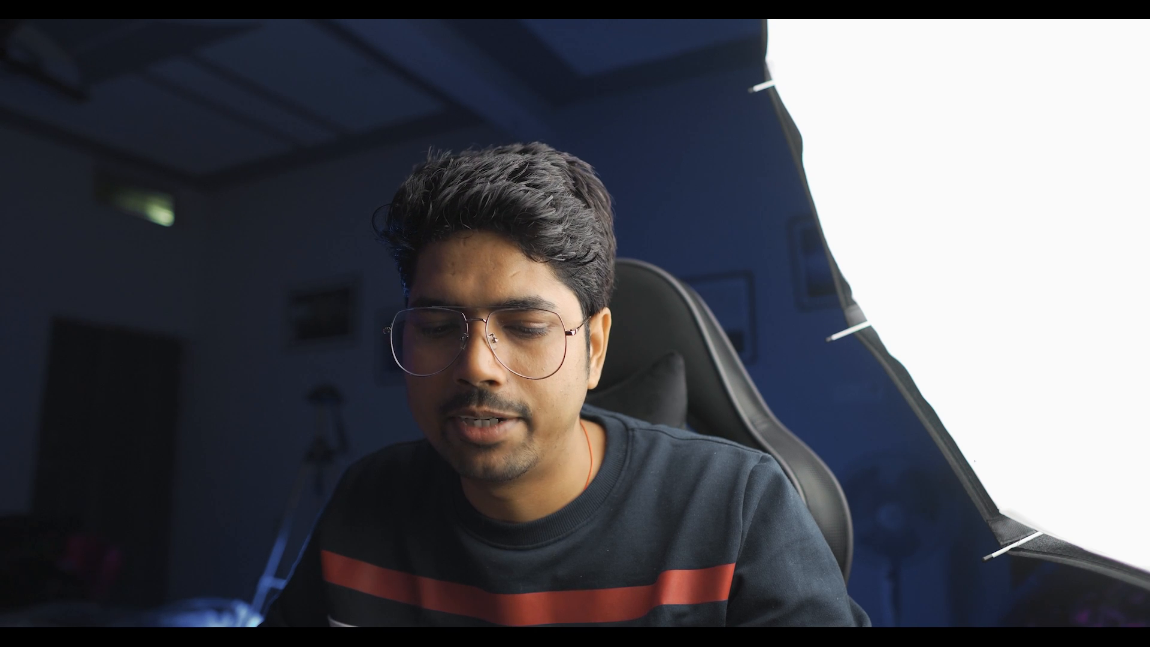
key("t")
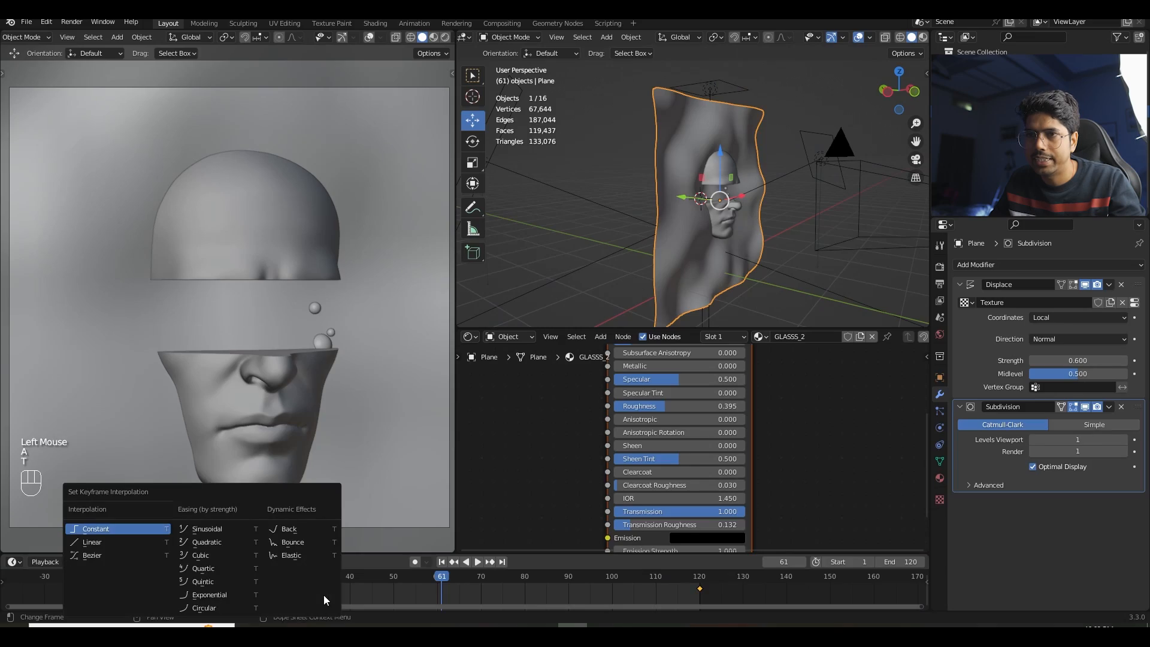
left_click(107, 542)
- Play the linear animation from frame 1, stop it, and save the file
left_click(442, 561)
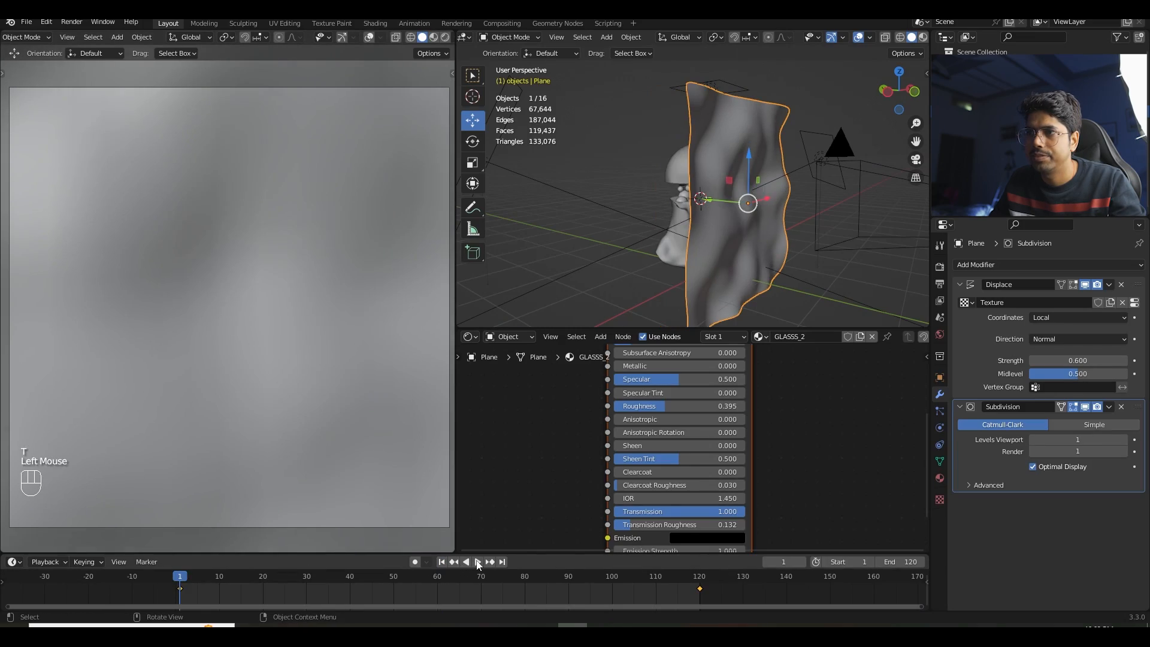
left_click(478, 562)
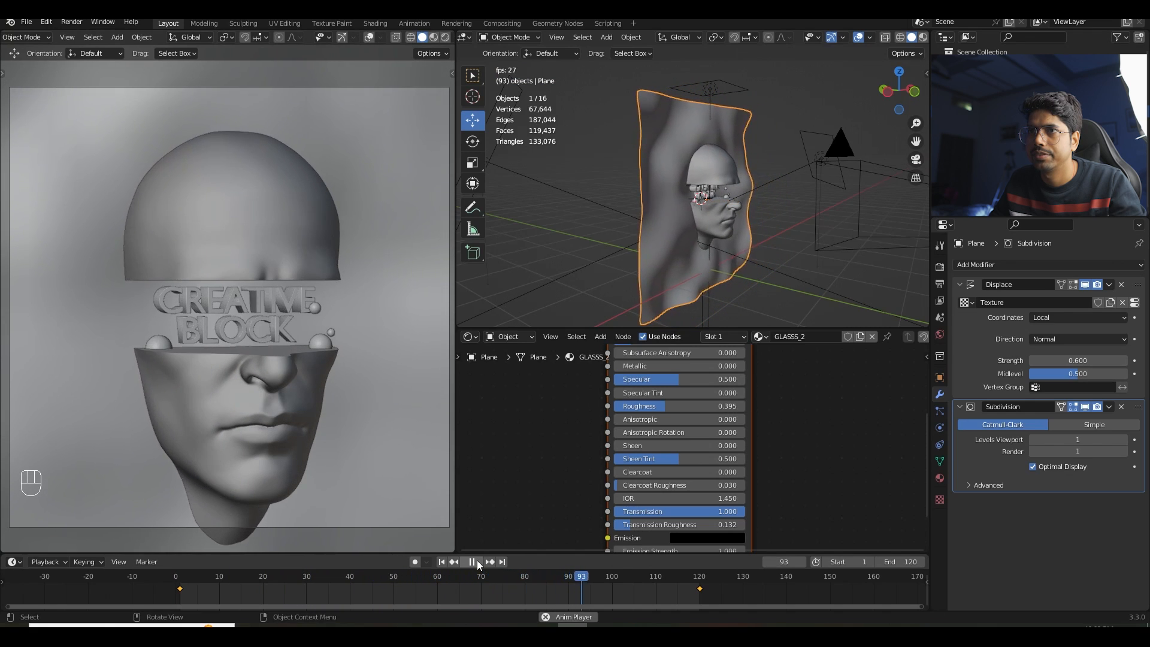
left_click(478, 562)
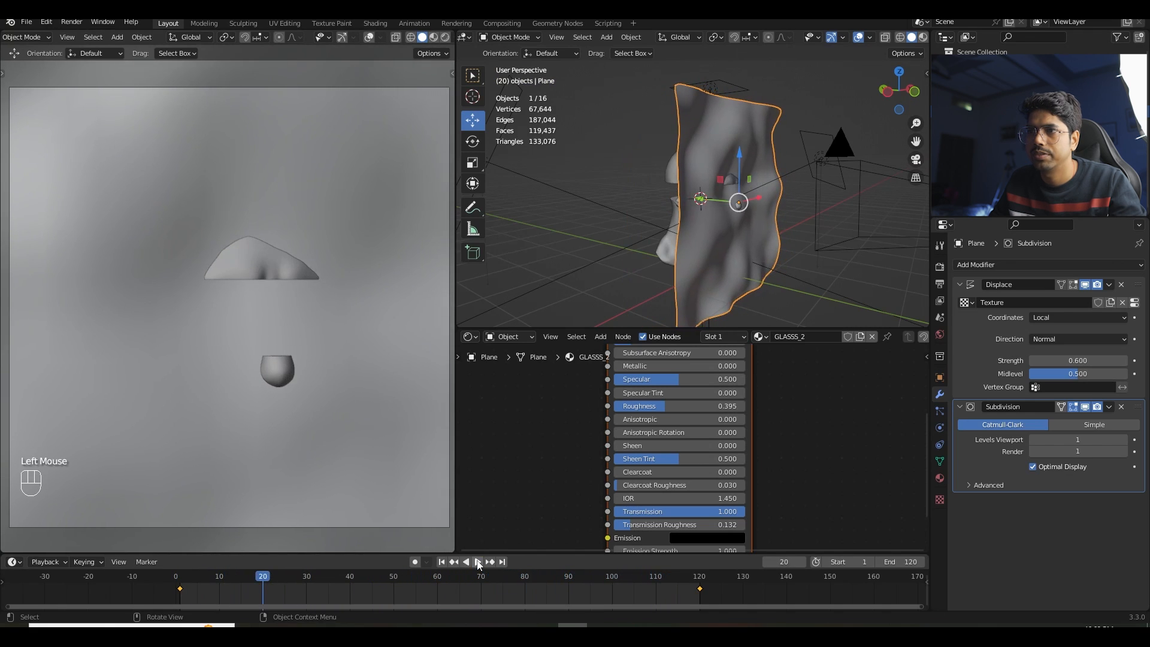
left_click(441, 562)
key("ctrl+s")
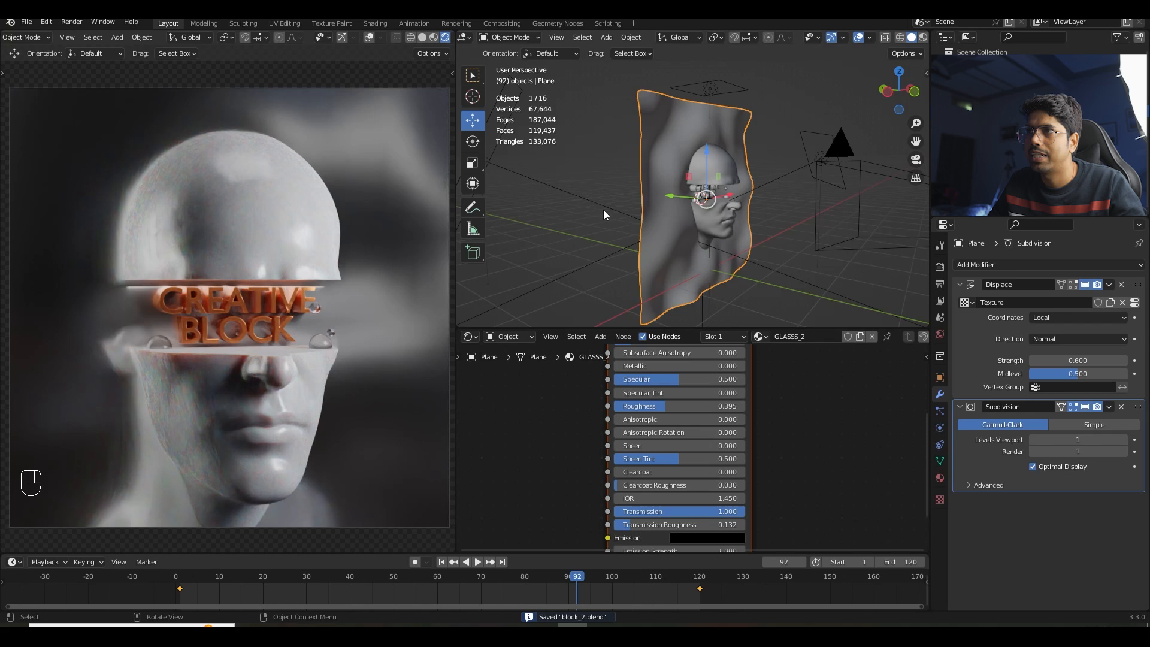
- Try a purple and then an orange colour on the 100 W area light Area.002 beside the head
scroll(603, 211, "down", 3)
middle_click_drag(603, 211, 586, 212)
left_click(563, 166)
left_click(940, 428)
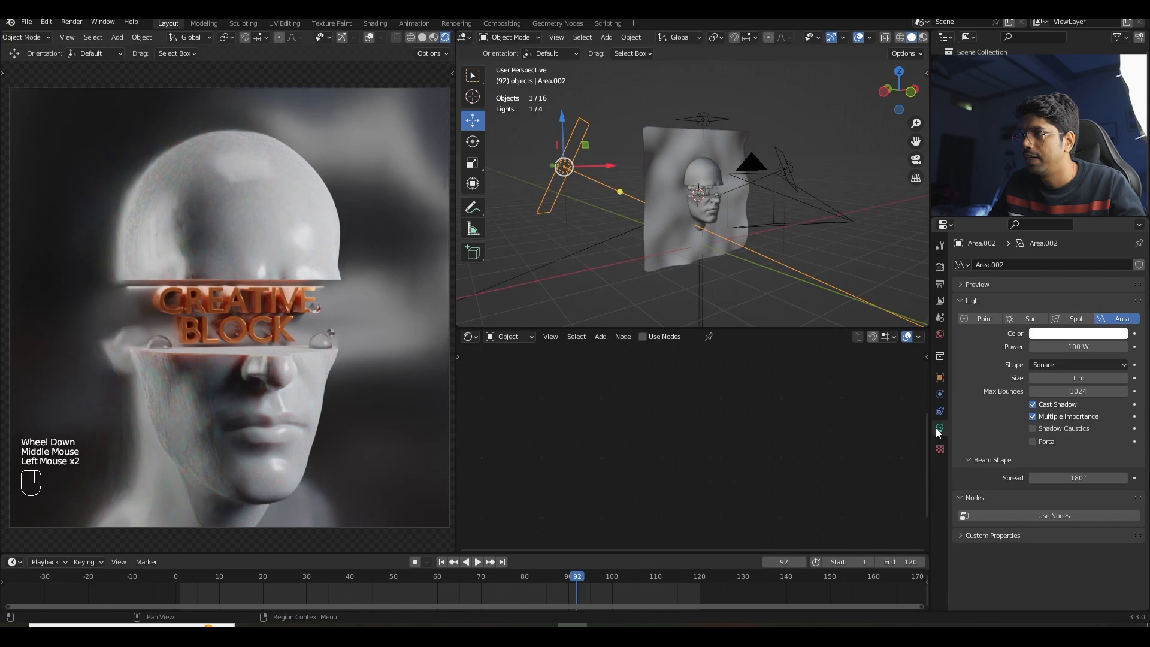
left_click(1042, 333)
left_click(1087, 208)
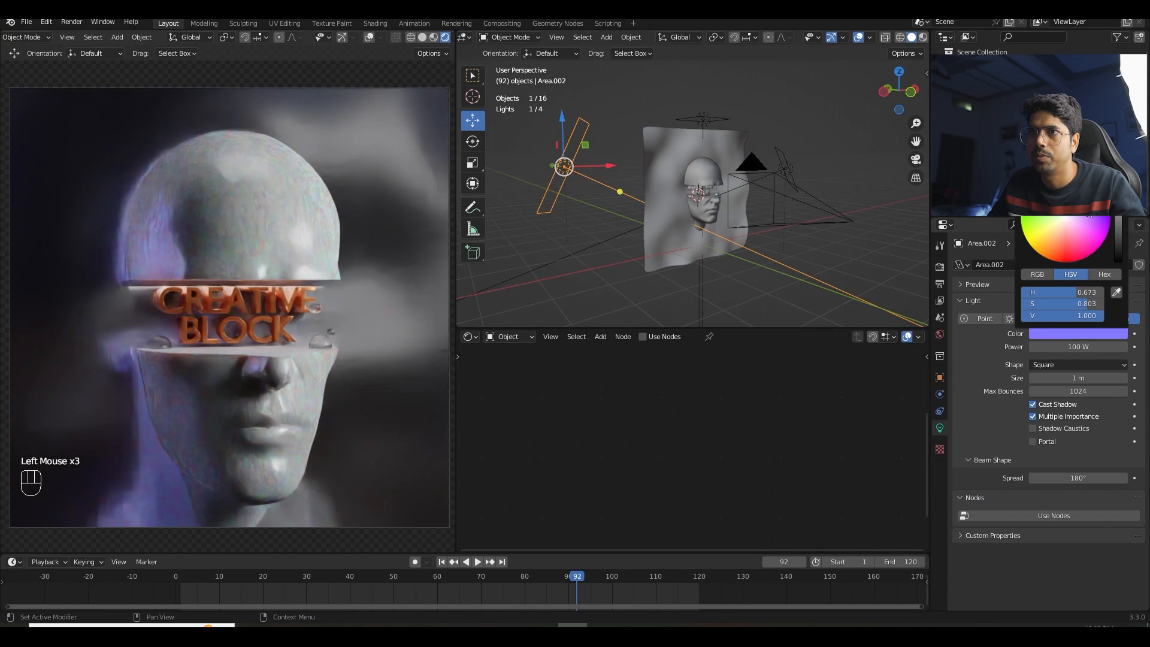
left_click(1056, 244)
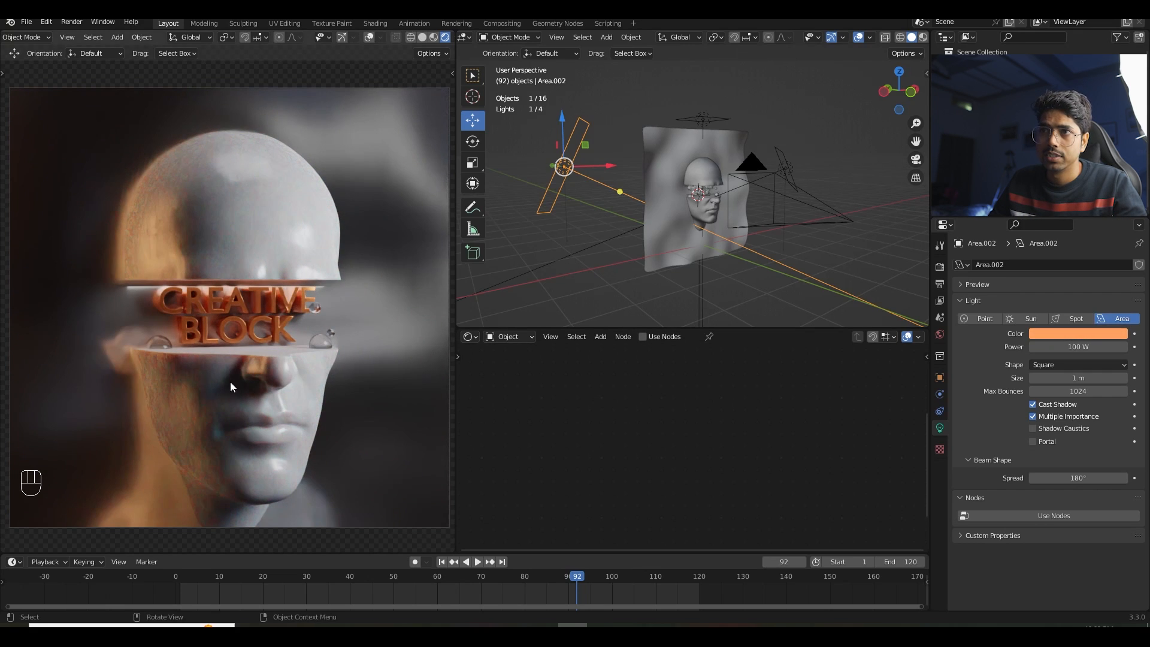
- Try a cyan-blue colour on the 10 W area light above the head
left_click(787, 158)
left_click(702, 116)
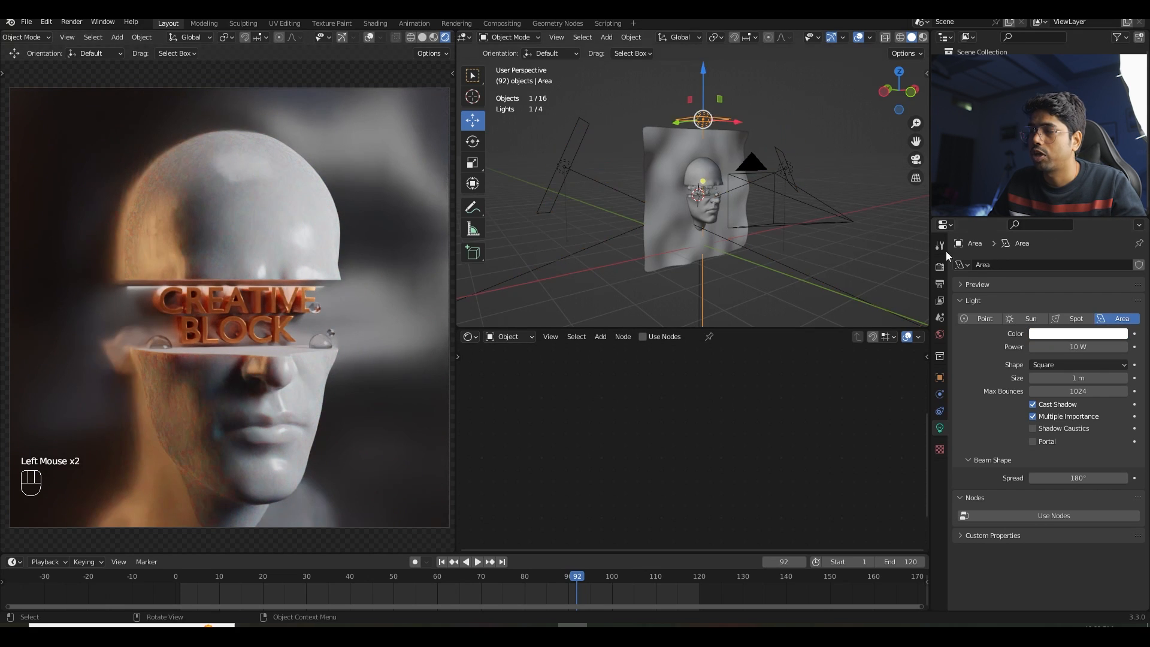
left_click(1092, 334)
left_click_drag(1069, 211, 1073, 189)
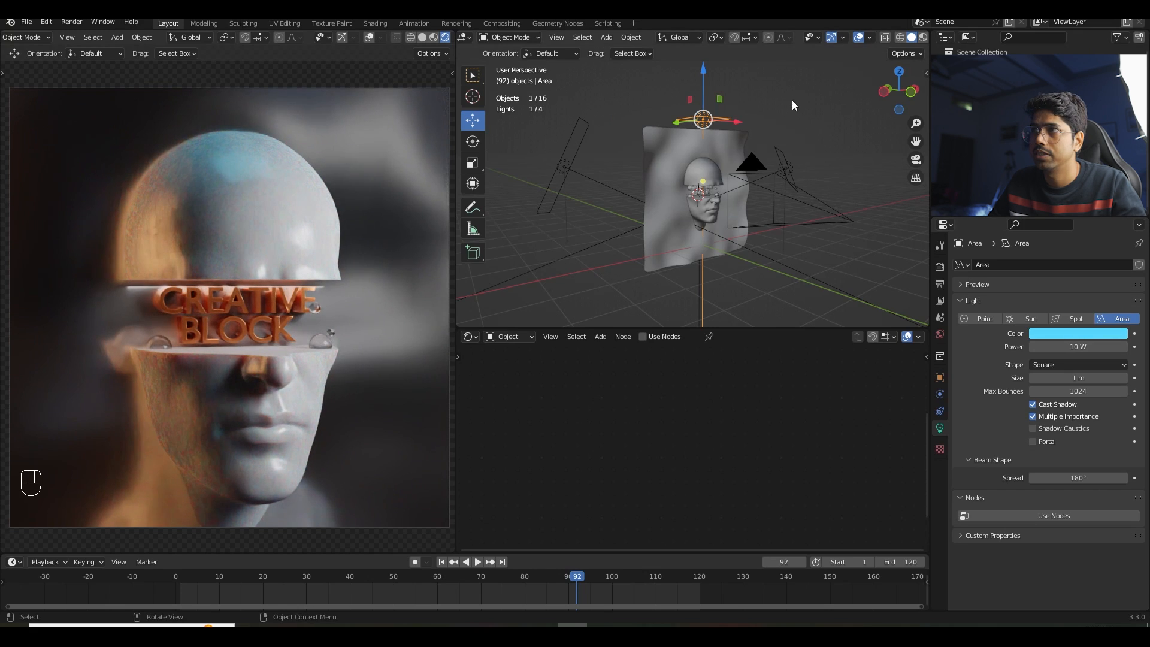
- Try a pale blue colour on the 50 W area light Area.001
left_click(789, 156)
left_click(1078, 334)
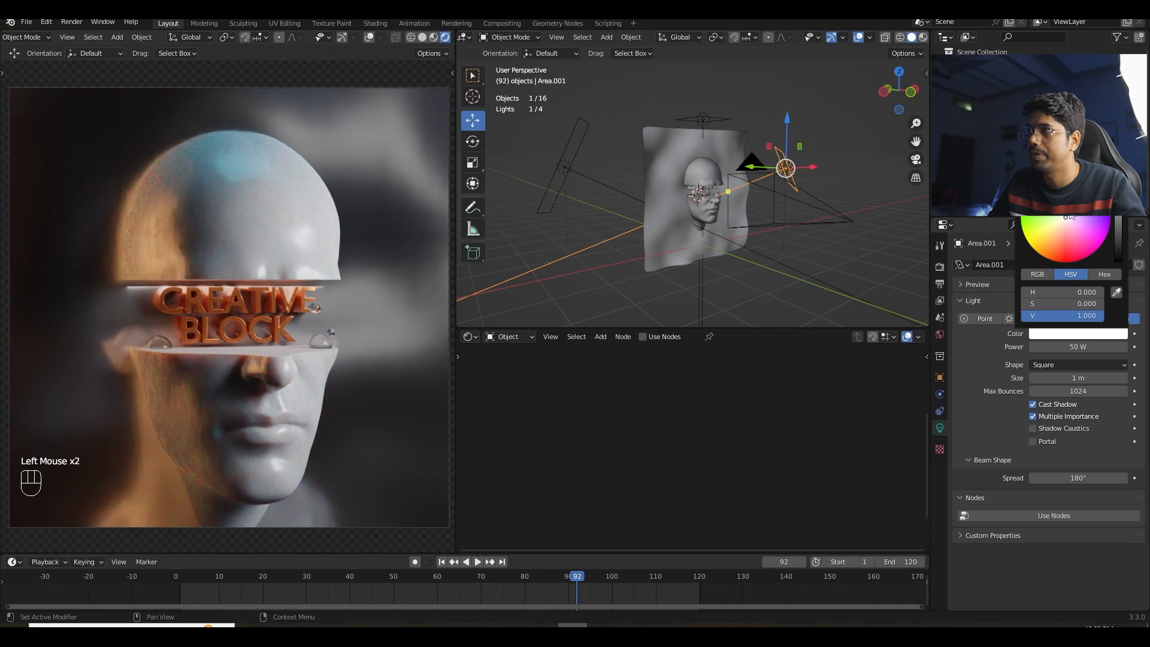
left_click_drag(1071, 217, 1081, 216)
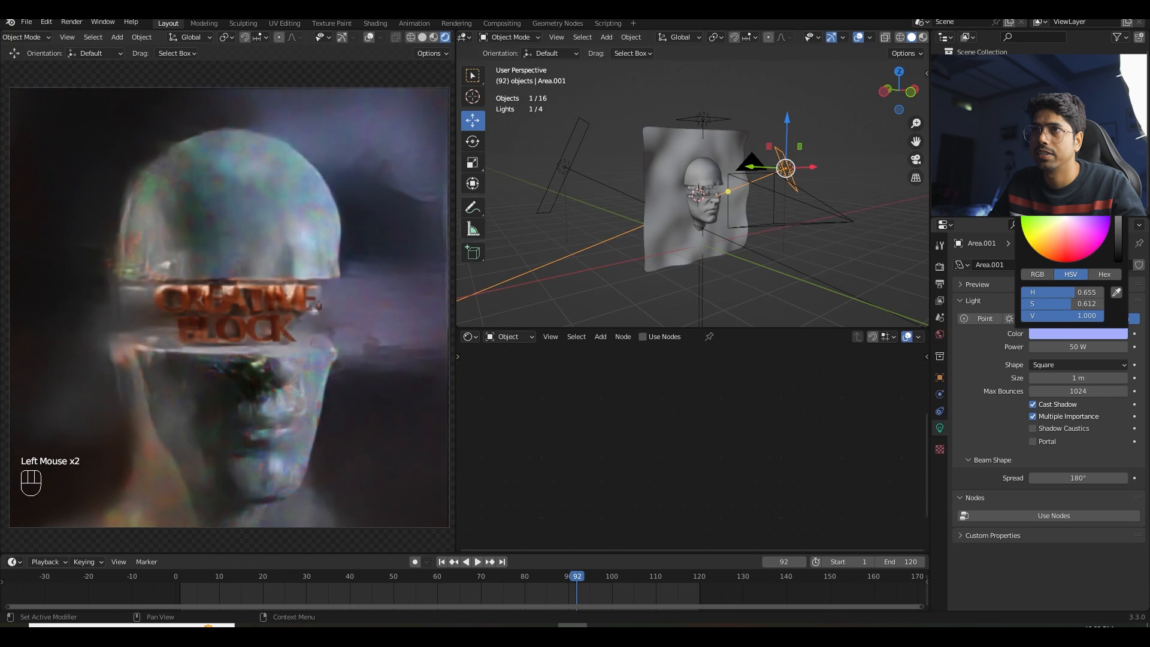
left_click(1082, 203)
left_click(1077, 216)
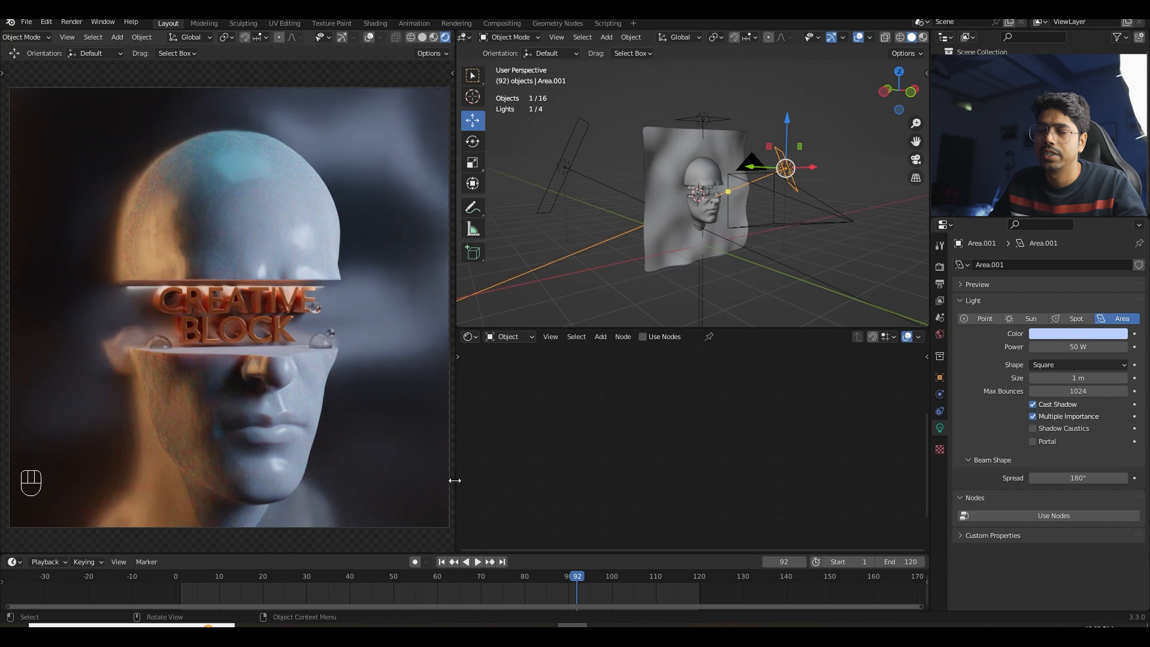
- Play the animation from frame 1 with the coloured lights and scrub to frame 98
left_click(441, 562)
left_click(477, 561)
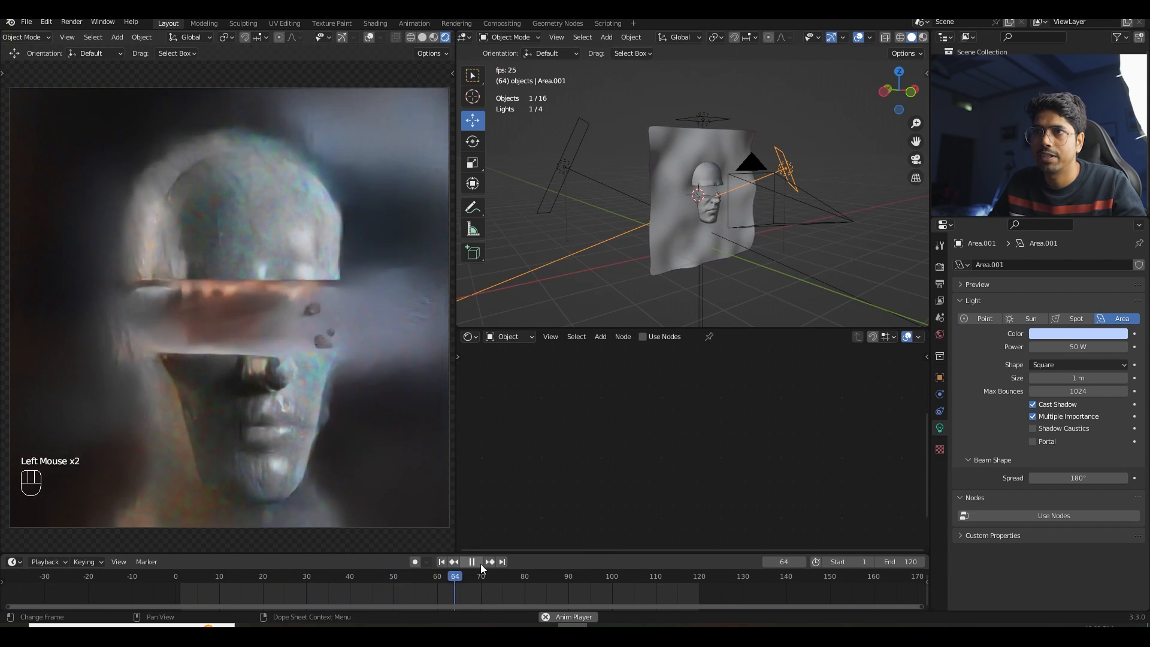
left_click(480, 563)
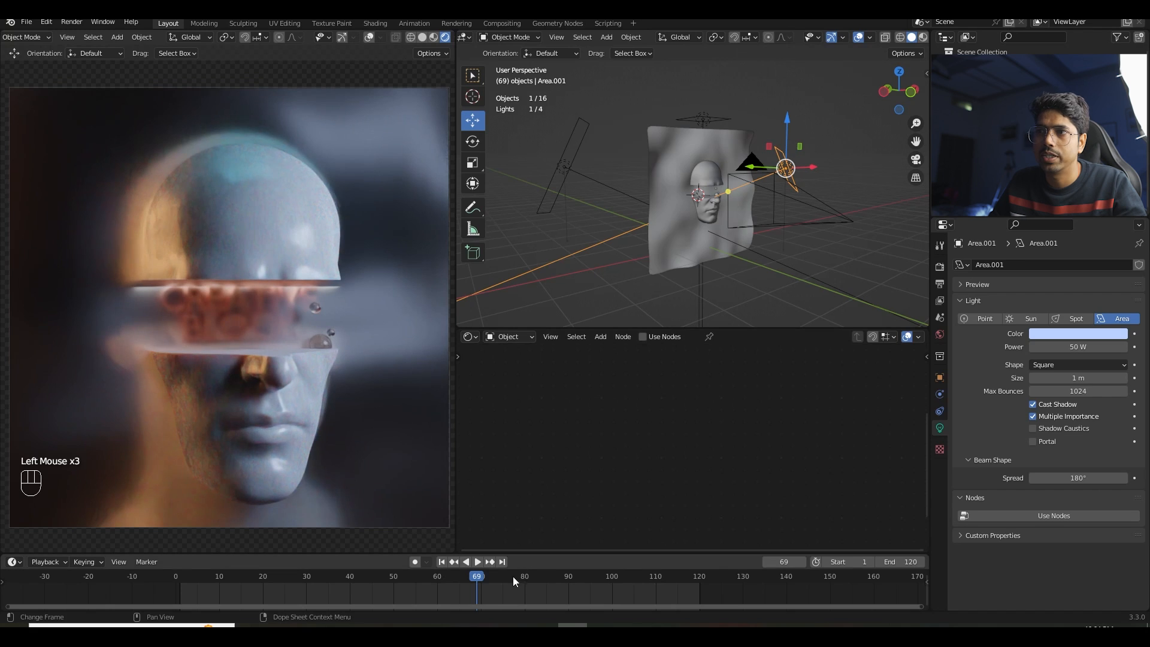
left_click_drag(508, 577, 603, 582)
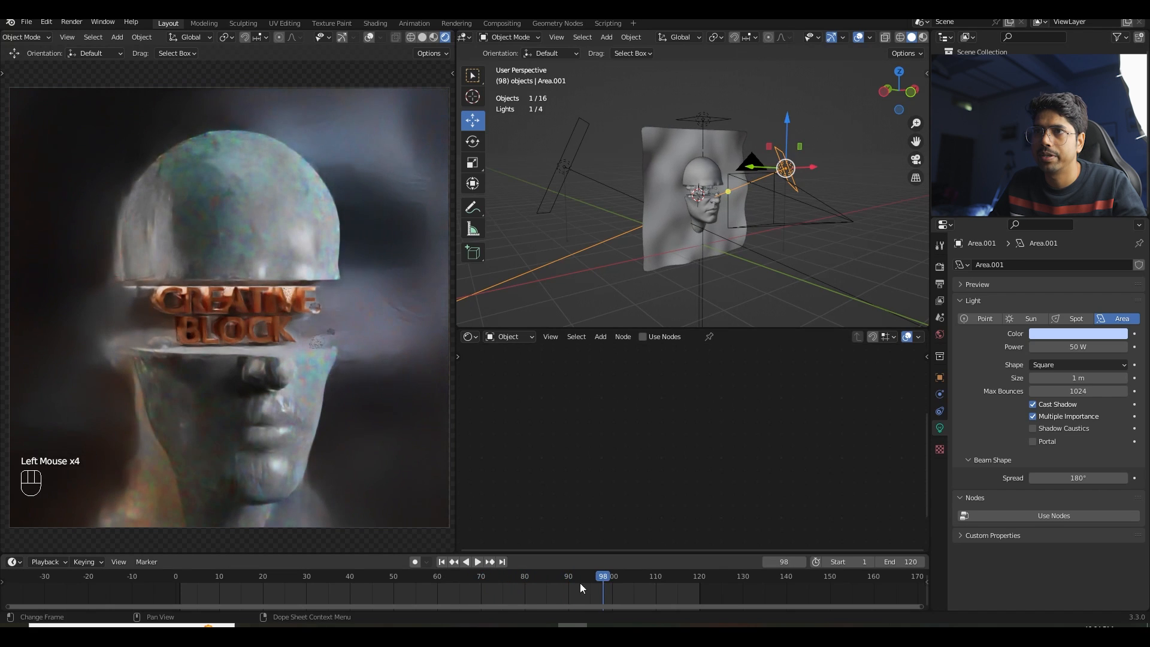
left_click(444, 564)
- Undo the colour changes on the three area lights
key("ctrl+z")
key("ctrl+z")
key("ctrl+z")
key("ctrl+z")
key("ctrl+z")
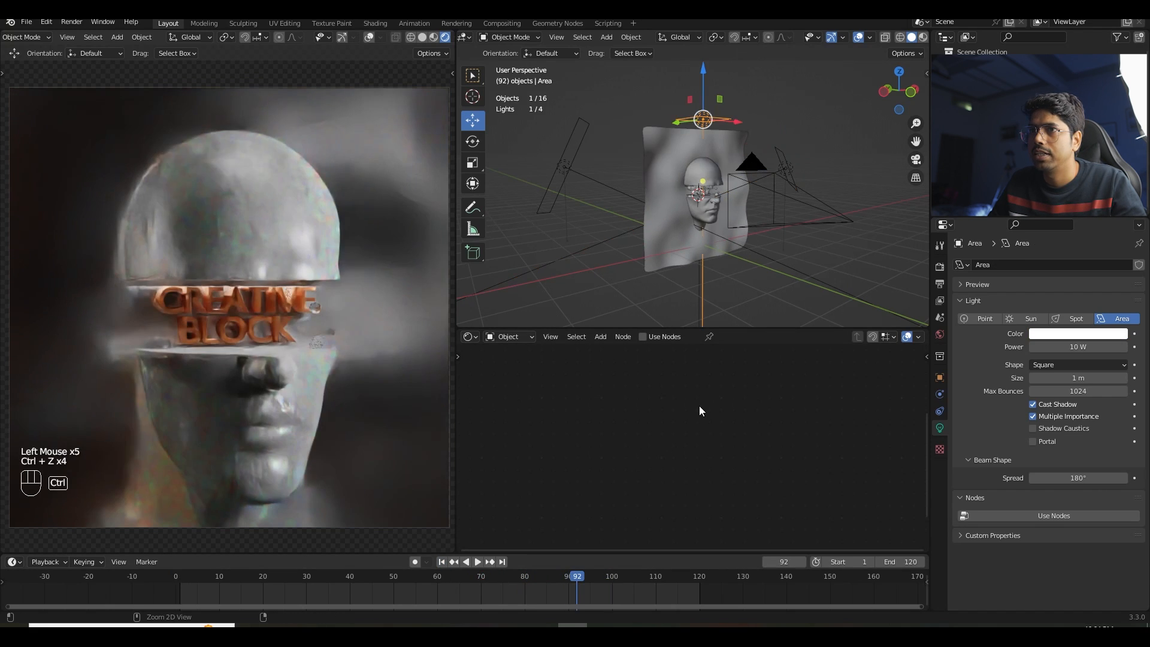
key("ctrl+z")
- Save the file and move the playhead to frame 97
key("ctrl+s")
left_click(599, 580)
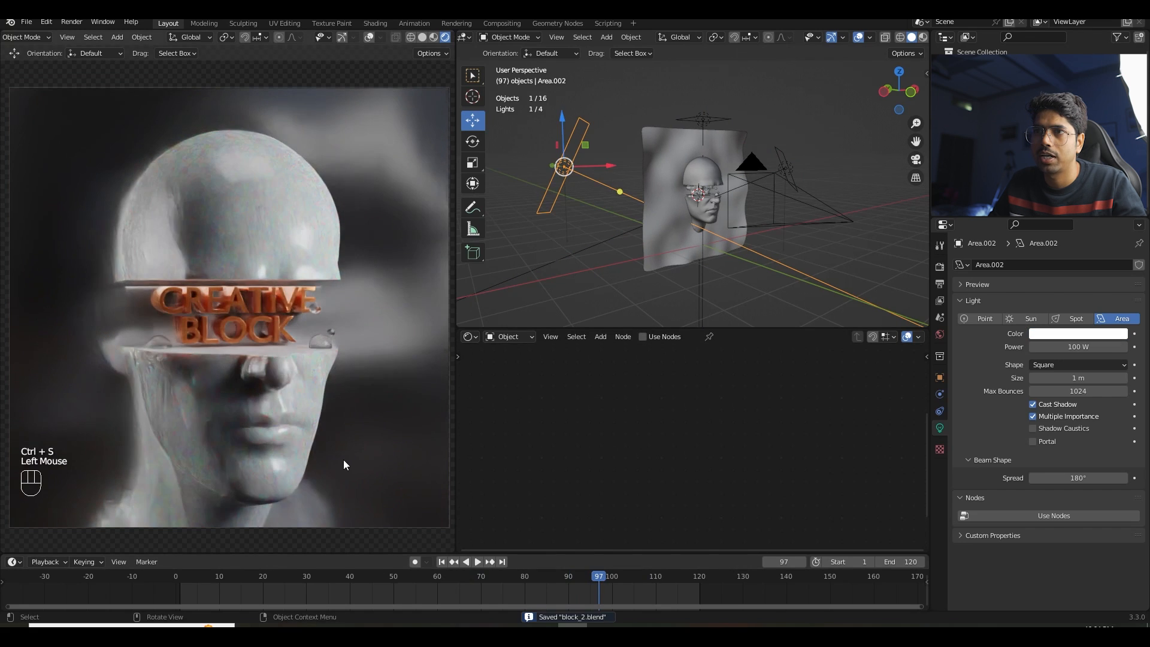
- Select the head, try its material's Metallic at 0.800, and return Metallic to 0.000
left_click(713, 209)
middle_click_drag(677, 413, 627, 486)
scroll(638, 418, "up", 2)
left_click_drag(674, 432, 788, 430)
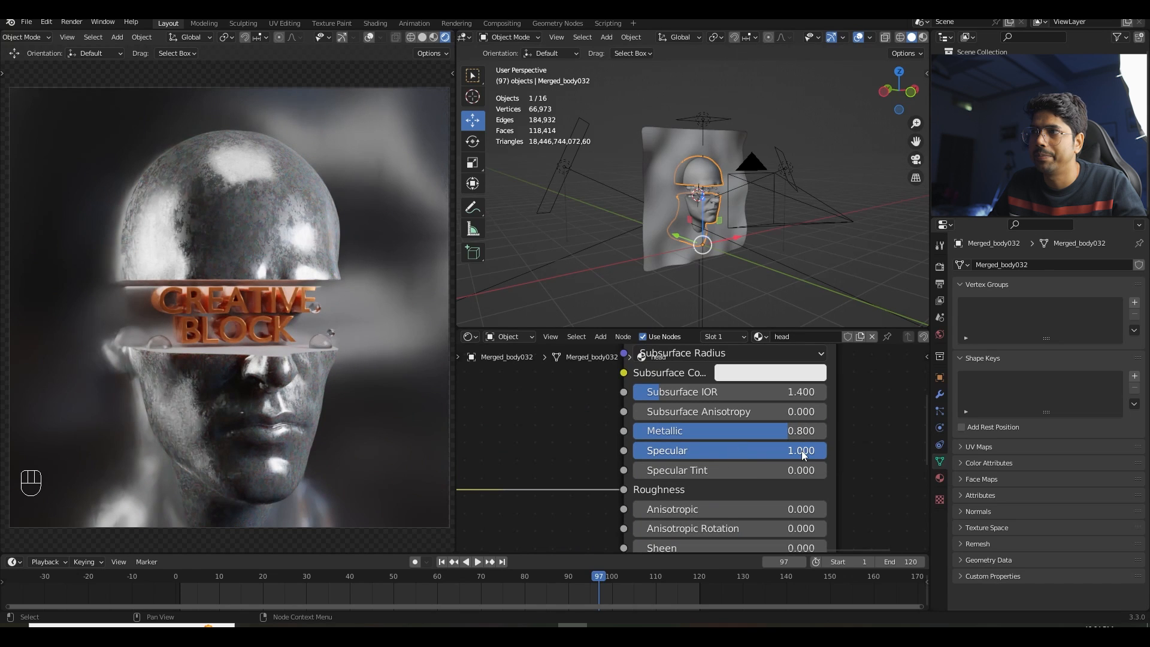
middle_click_drag(775, 461, 780, 437)
left_click_drag(776, 409, 637, 407)
- Set the head material's Transmission to 1.000 and Transmission Roughness to 0.309
middle_click_drag(711, 493, 704, 405)
middle_click_drag(718, 474, 702, 449)
left_click_drag(669, 445, 785, 448)
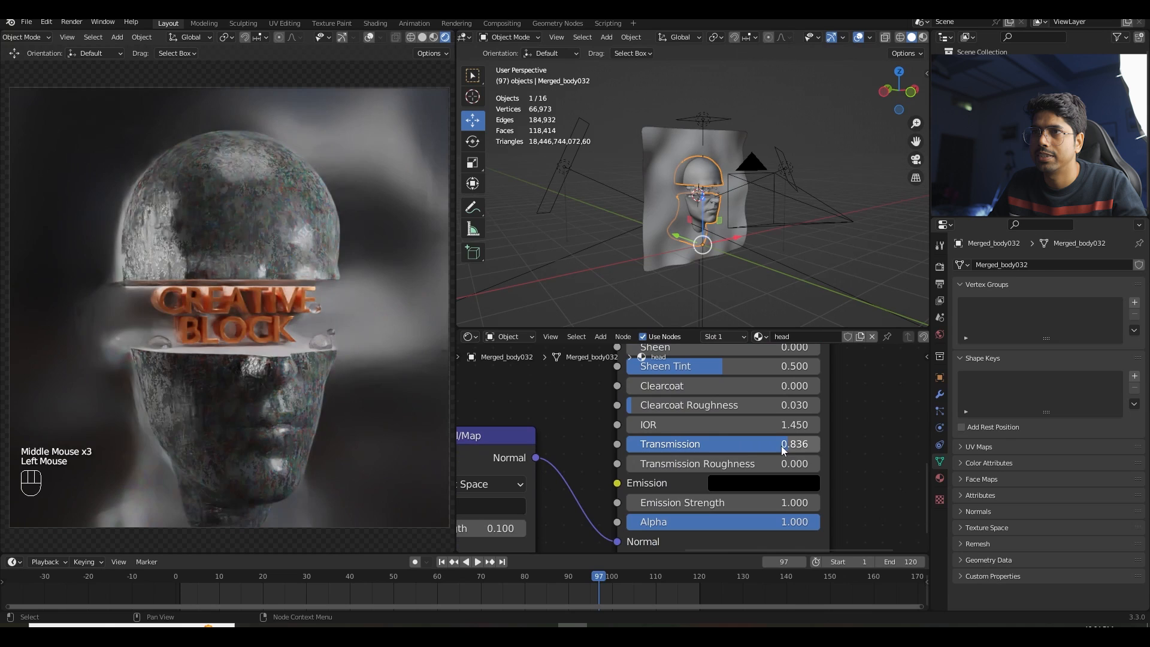
left_click_drag(714, 447, 781, 447)
left_click_drag(722, 466, 781, 465)
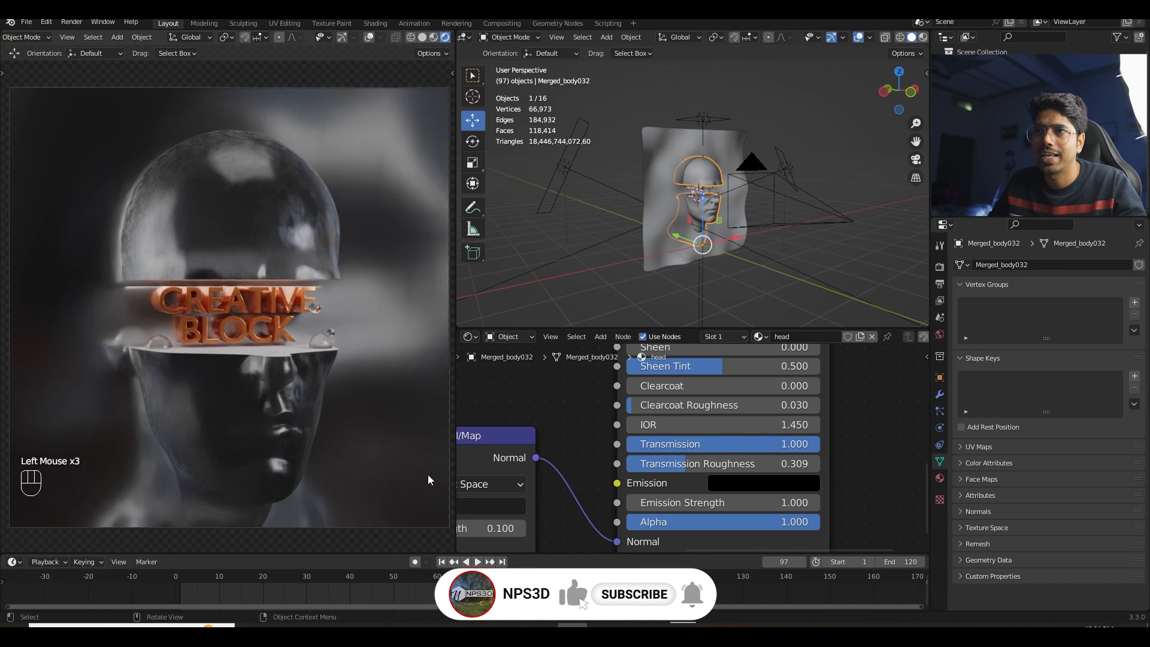
- Disconnect the texture link from the head shader's Roughness input and set Roughness to 0.000
middle_click_drag(689, 383, 723, 439)
left_click_drag(642, 477, 576, 480)
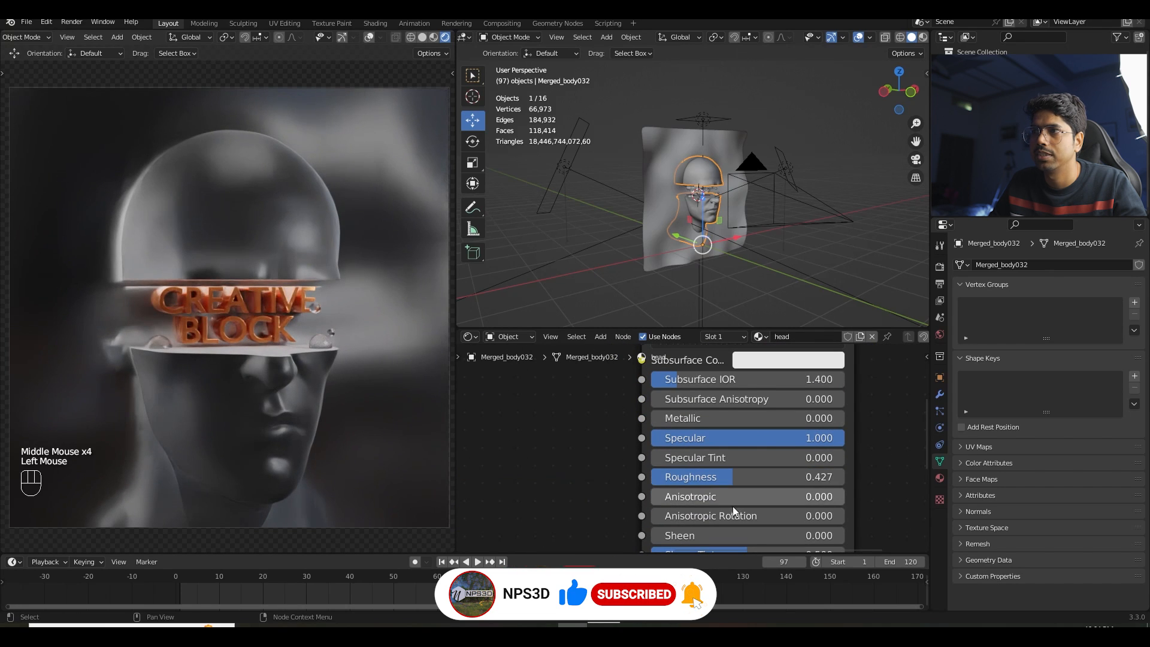
middle_click_drag(732, 506, 737, 431)
scroll(739, 379, "down", 2)
left_click_drag(718, 398, 643, 407)
- Connect the color ramp's Color output to the head shader's Transmission Roughness and set Roughness to 0.255
scroll(564, 422, "down", 2)
middle_click_drag(562, 423, 602, 432)
left_click_drag(540, 418, 675, 503)
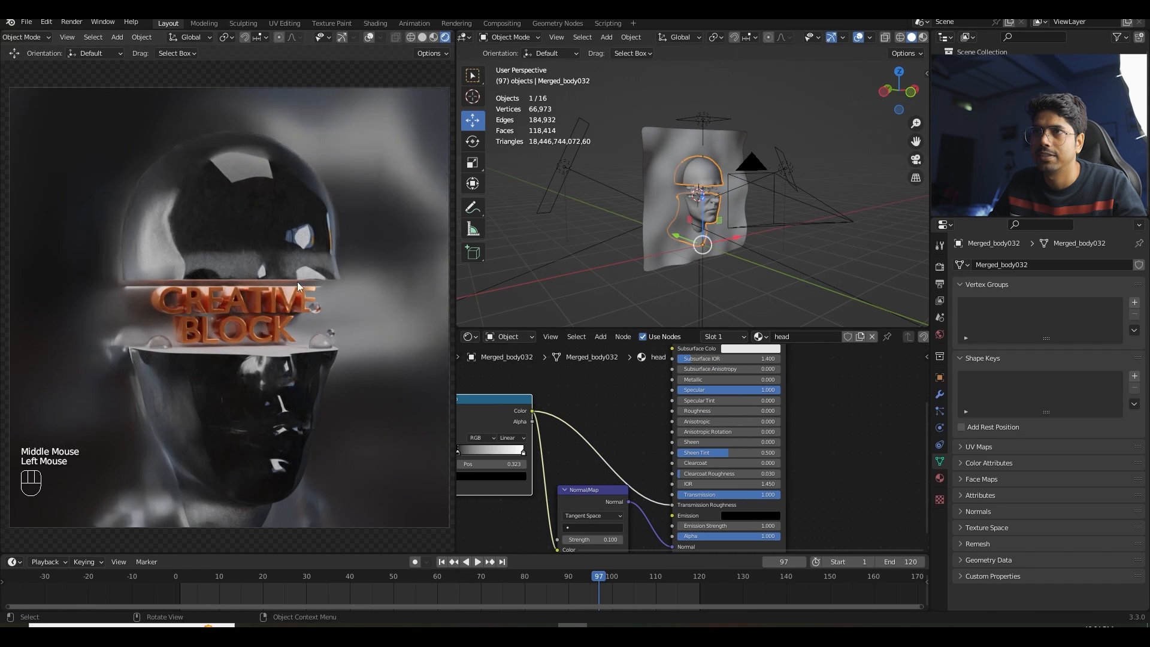
left_click_drag(696, 412, 722, 413)
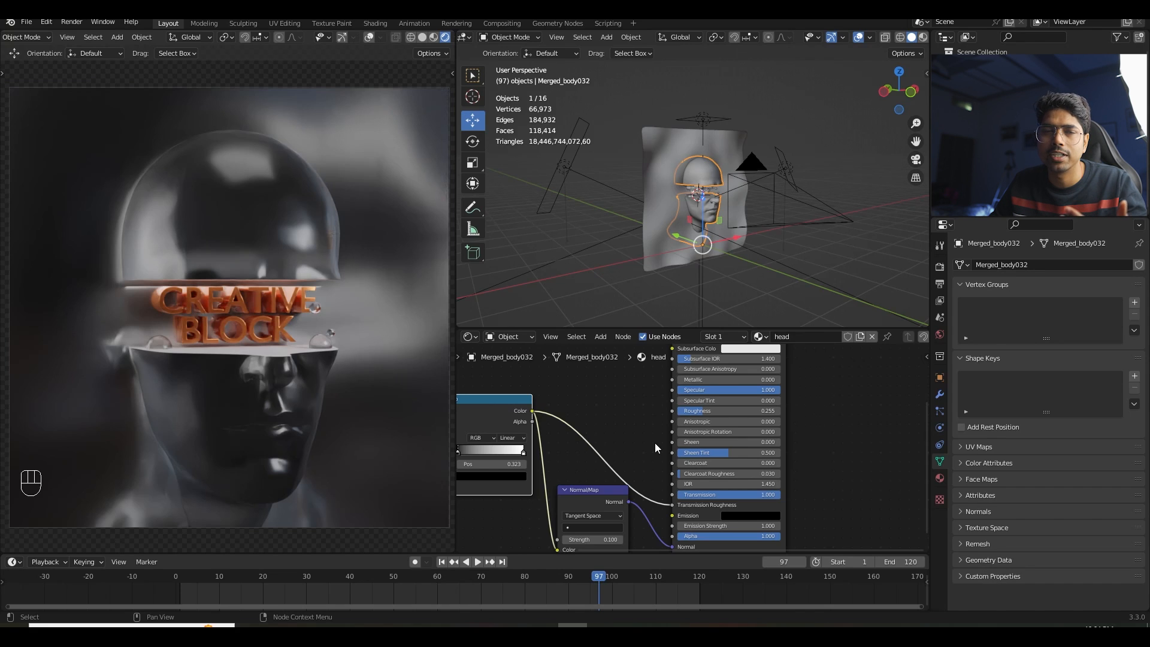
- Play the rendered animation from frame 1, scrub to frame 98, and save the file
left_click(442, 562)
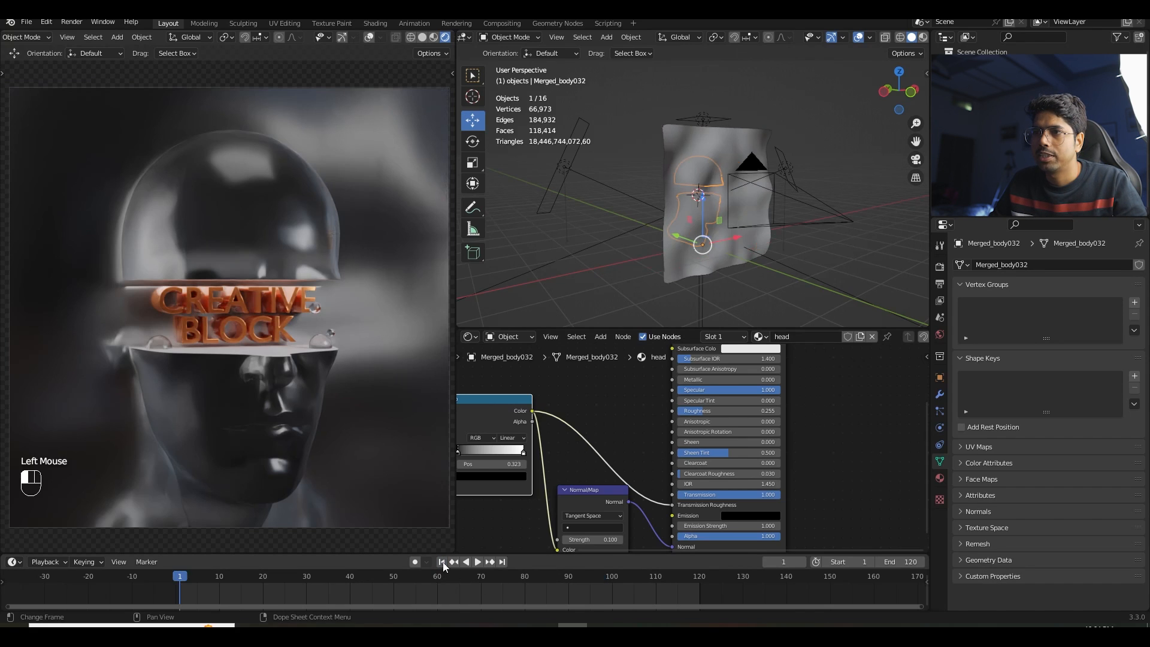
left_click(477, 562)
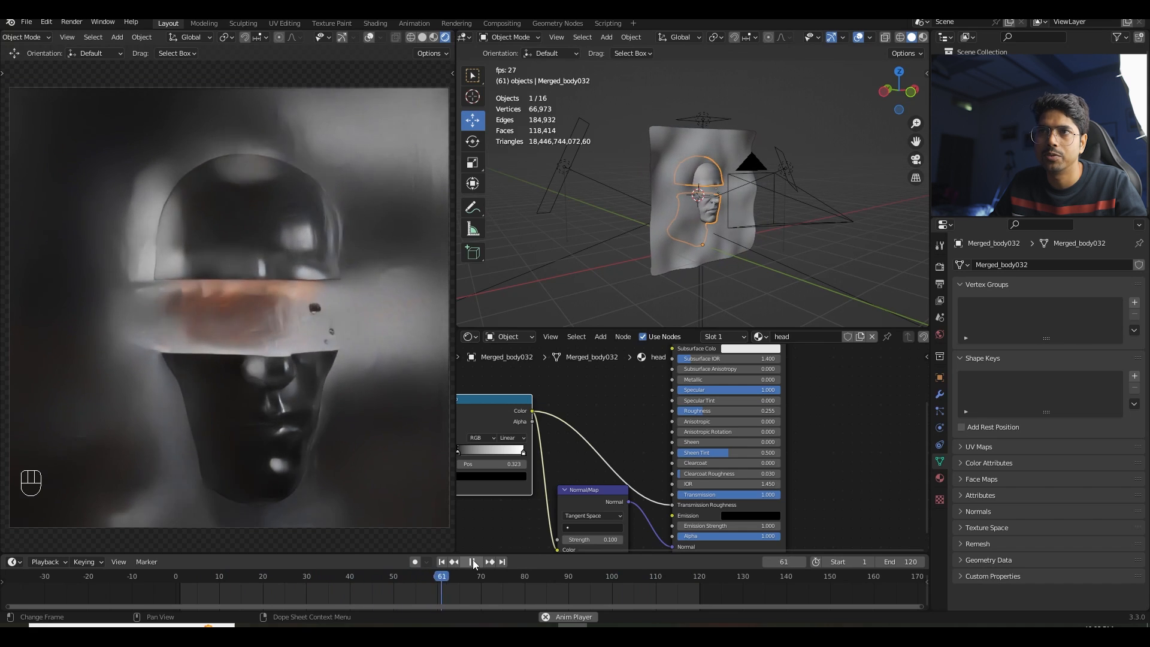
left_click(473, 561)
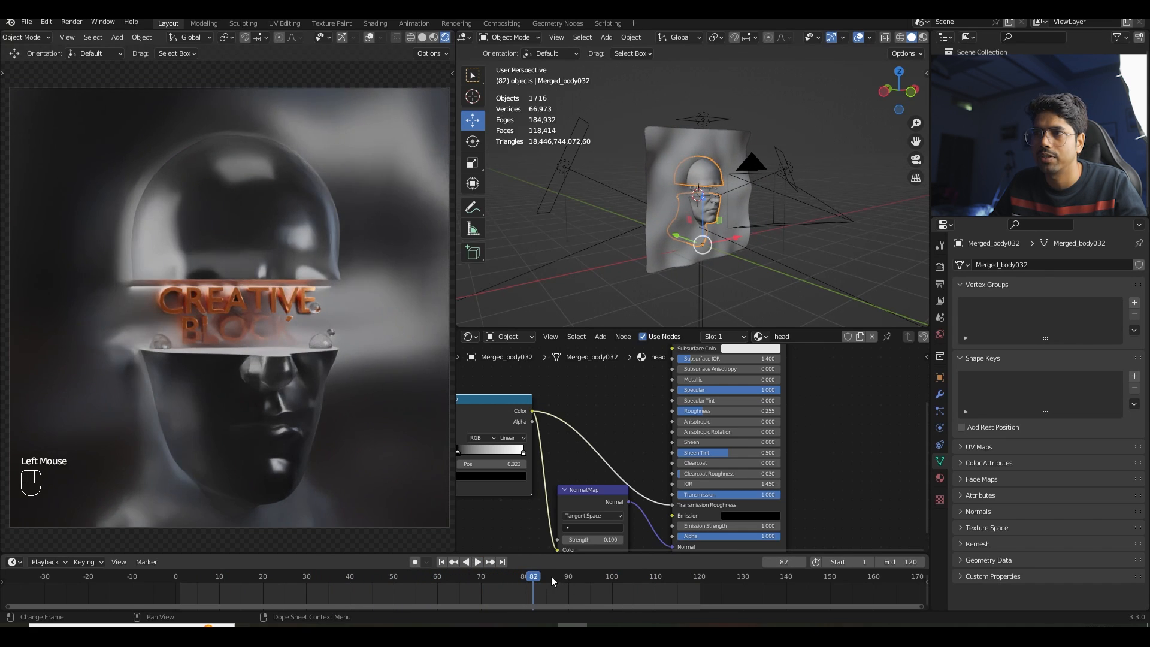
left_click_drag(552, 581, 603, 584)
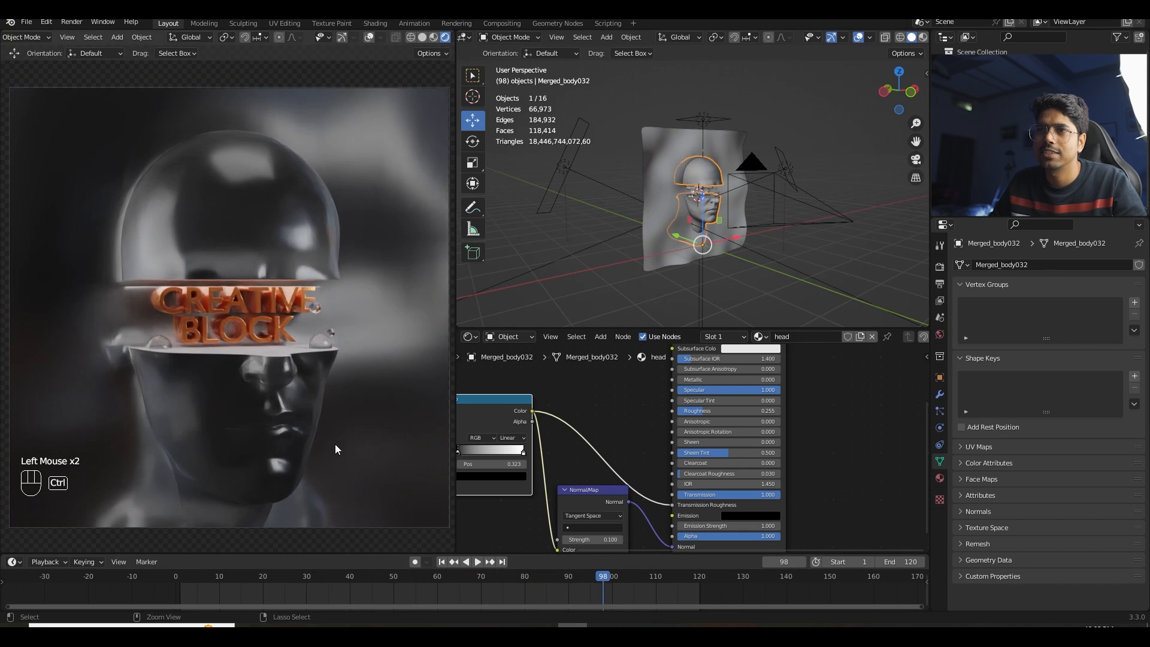
key("ctrl+s")
- With frame 106 shown, connect the color ramp's Color output to the head shader's Roughness input and save the file
left_click_drag(605, 579, 639, 576)
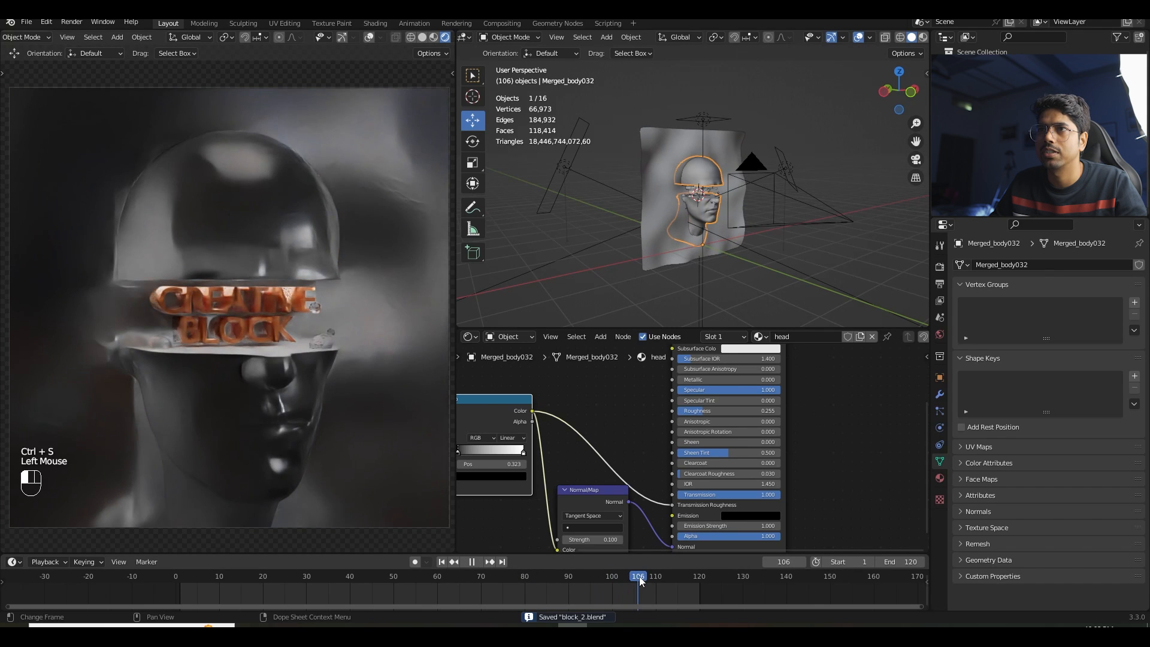
left_click_drag(672, 411, 532, 411)
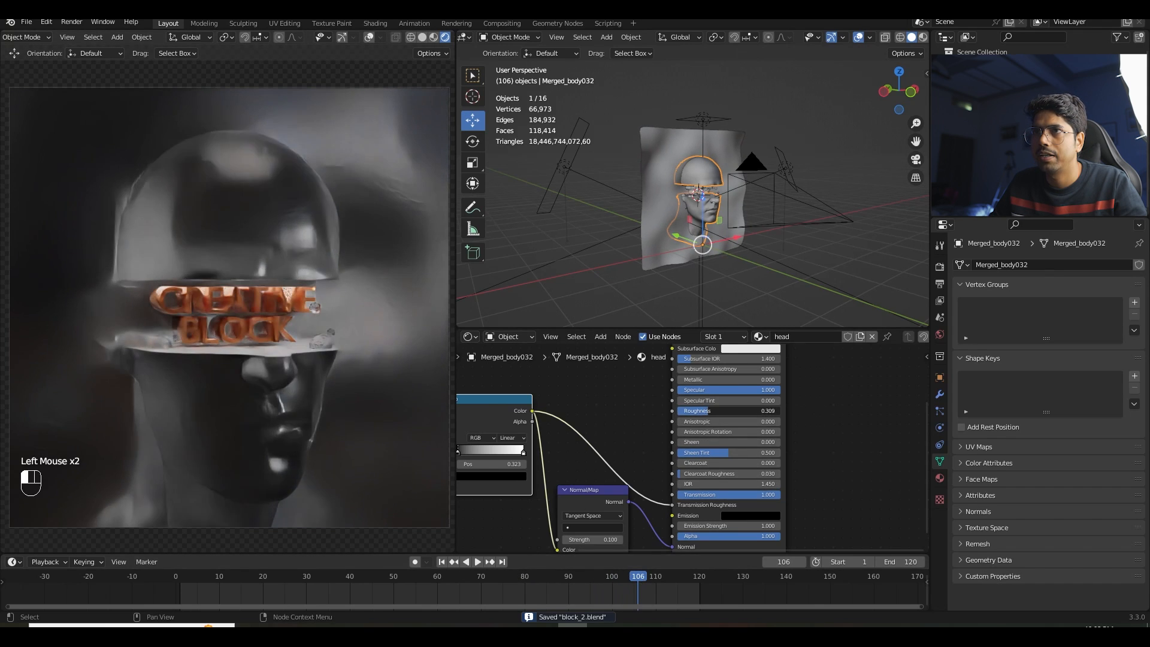
left_click_drag(673, 505, 671, 505)
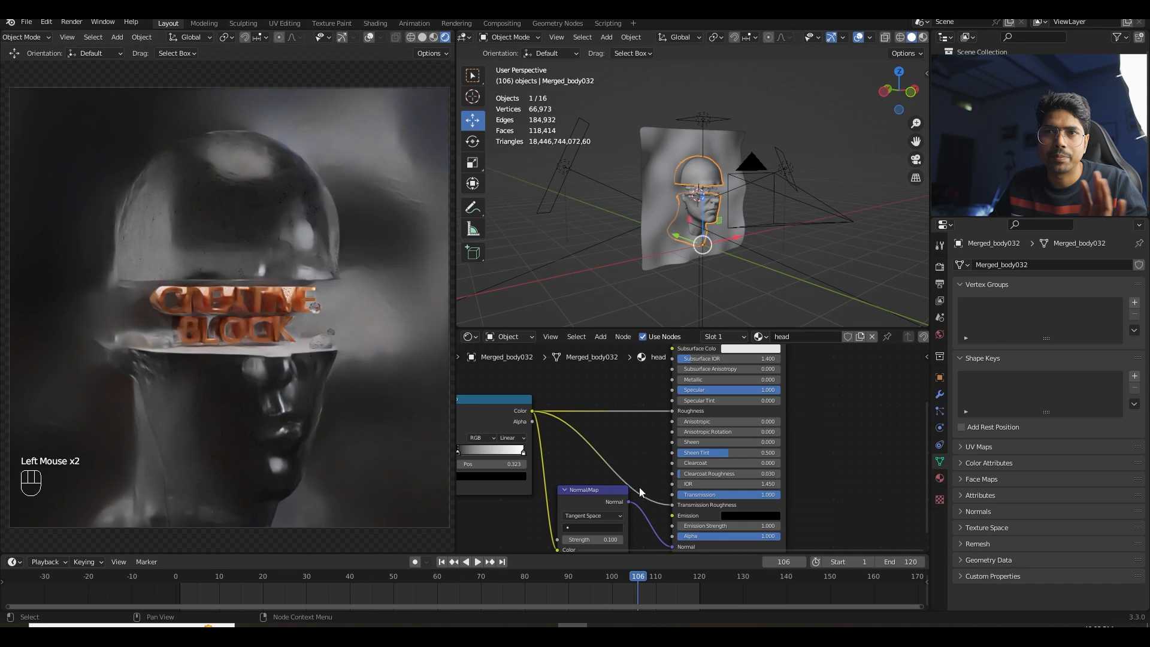
key("ctrl+s")
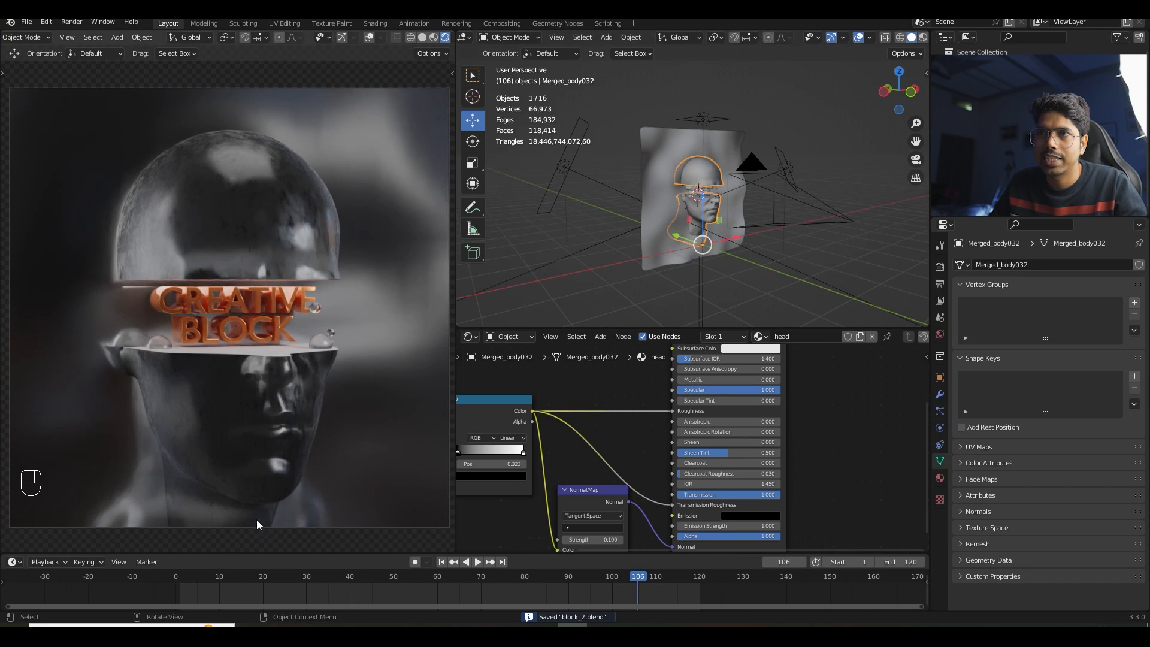
- Add a mesh plane beneath the head, scale it up into a large floor and adjust its height
key("shift+a")
mouse_move(719, 265)
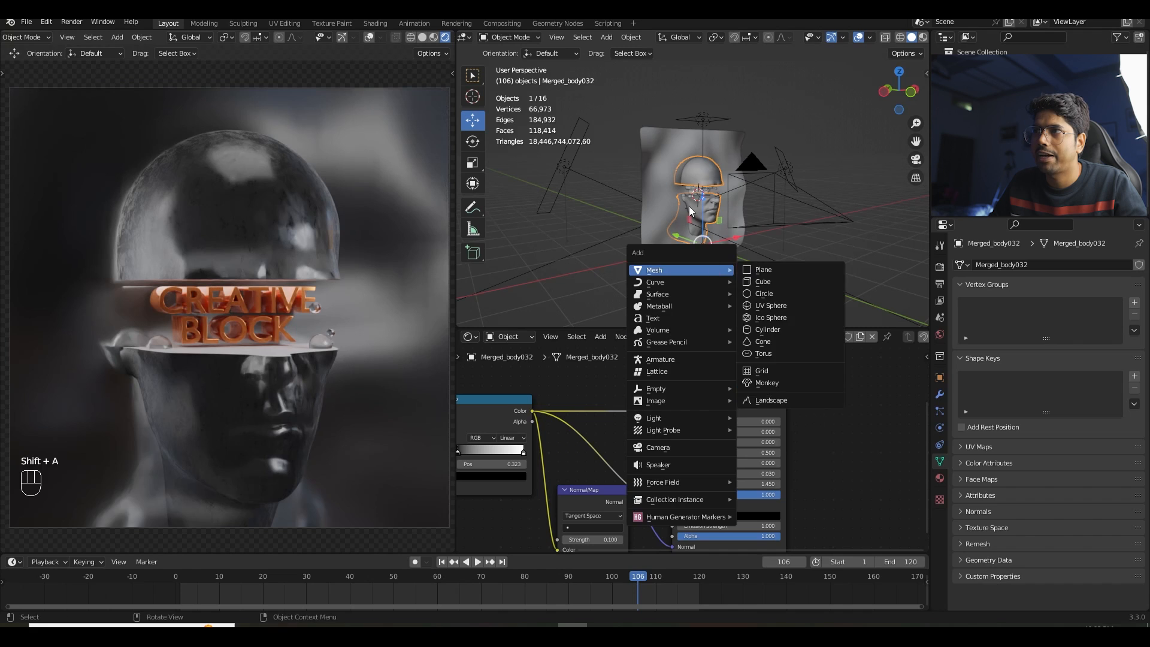
left_click(762, 268)
left_click_drag(698, 187, 705, 217)
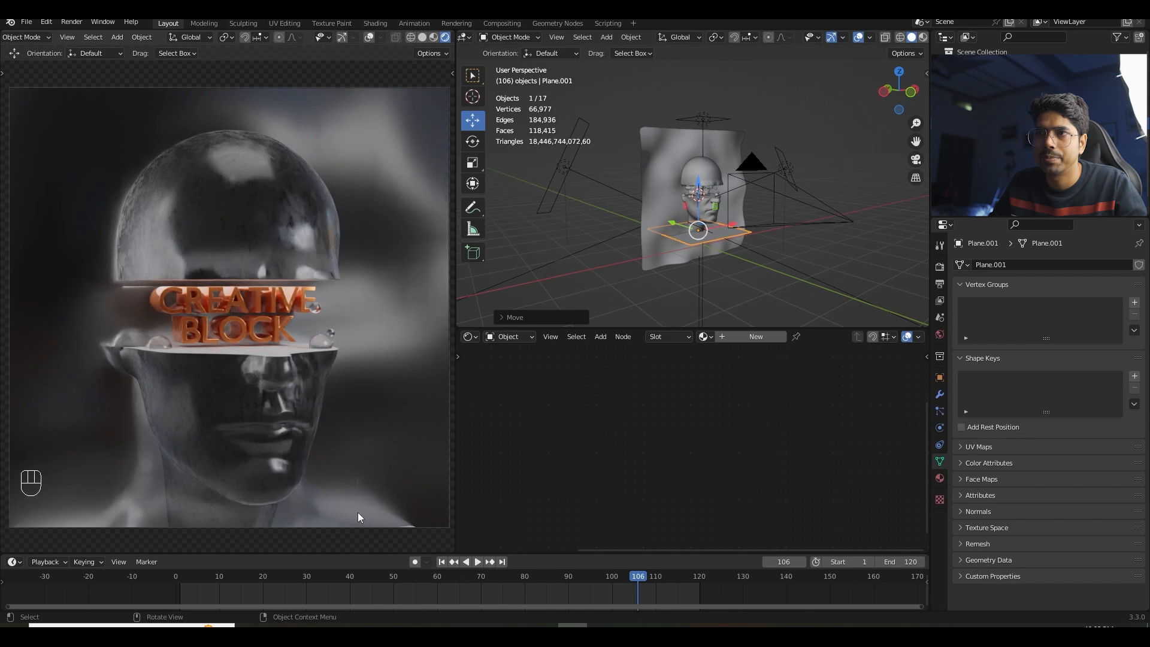
key("s")
left_click(743, 293)
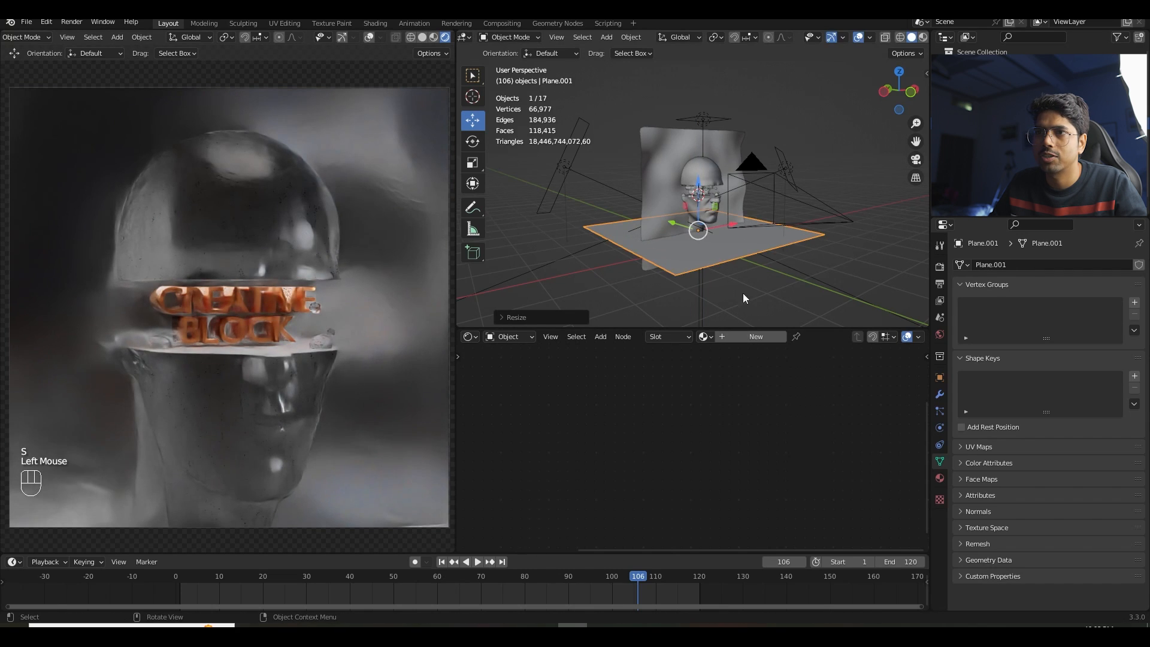
left_click_drag(704, 210, 698, 214)
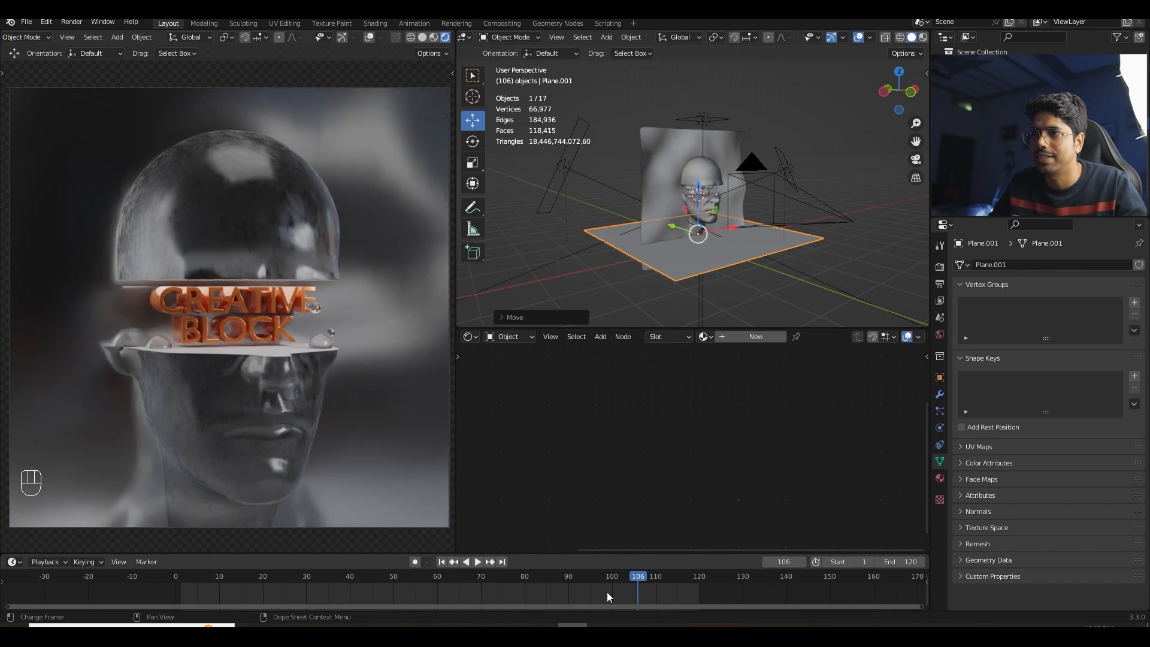
- Play the rendered animation from frame 1 and scrub to frame 110 to examine the look with the floor plane
left_click(444, 562)
left_click(481, 561)
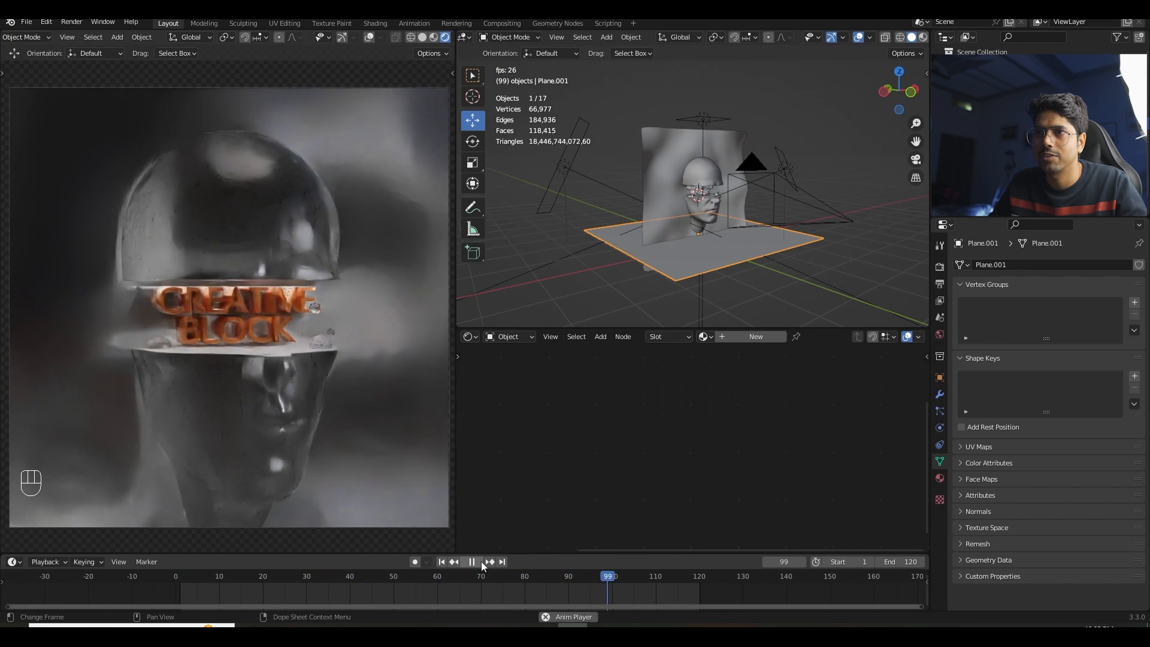
left_click(482, 562)
left_click_drag(539, 582, 655, 585)
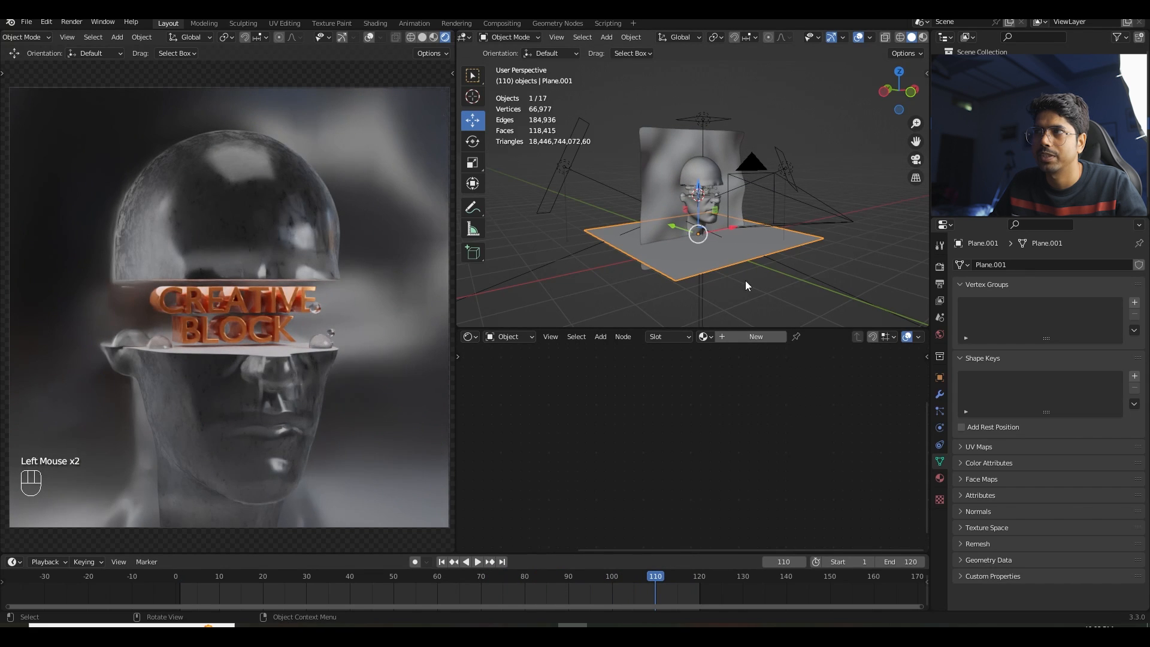
- Lower the floor plane further below the head, delete it and save the file
left_click_drag(698, 214, 699, 238)
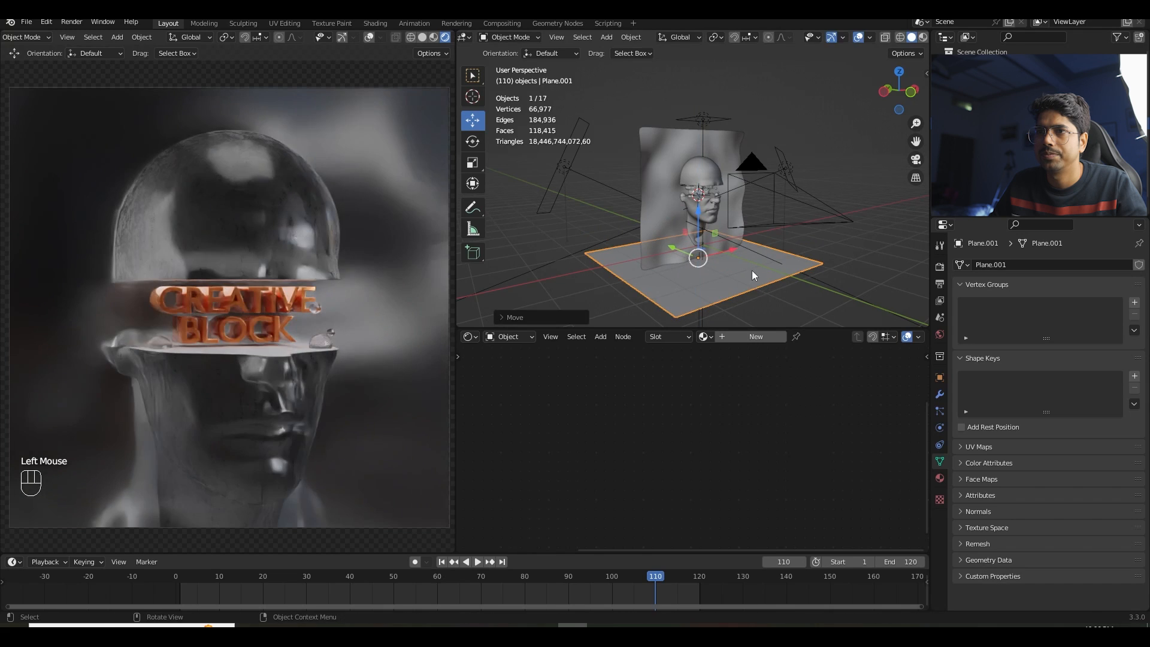
key("Delete")
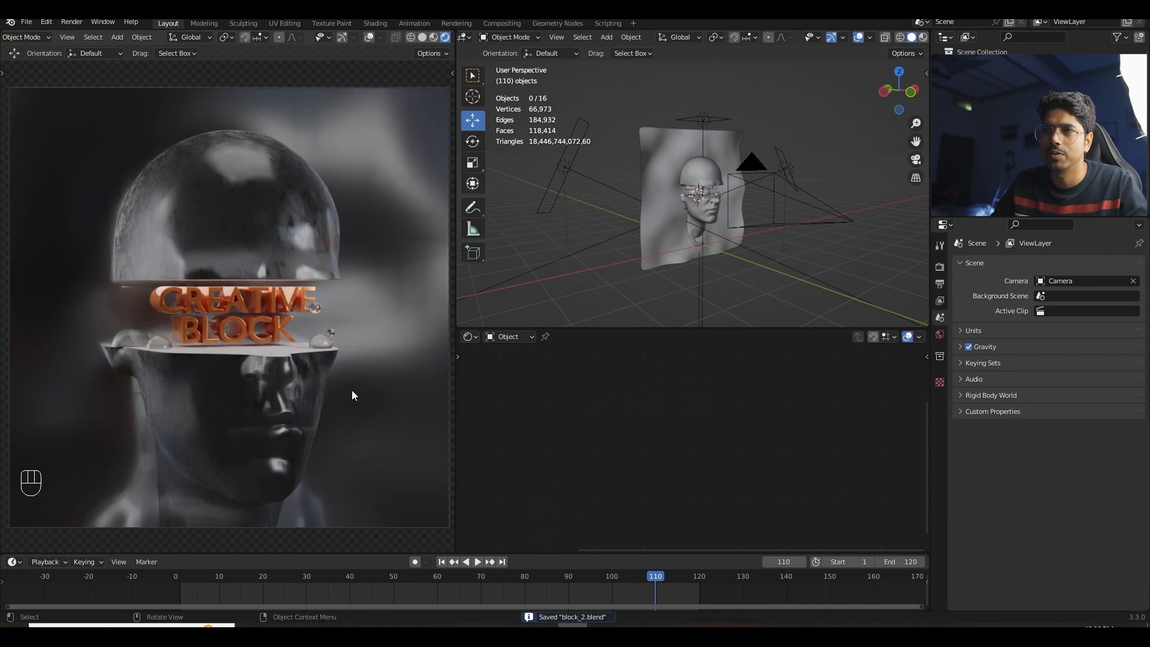
- Set the Cycles render Max Samples to 256
left_click(940, 267)
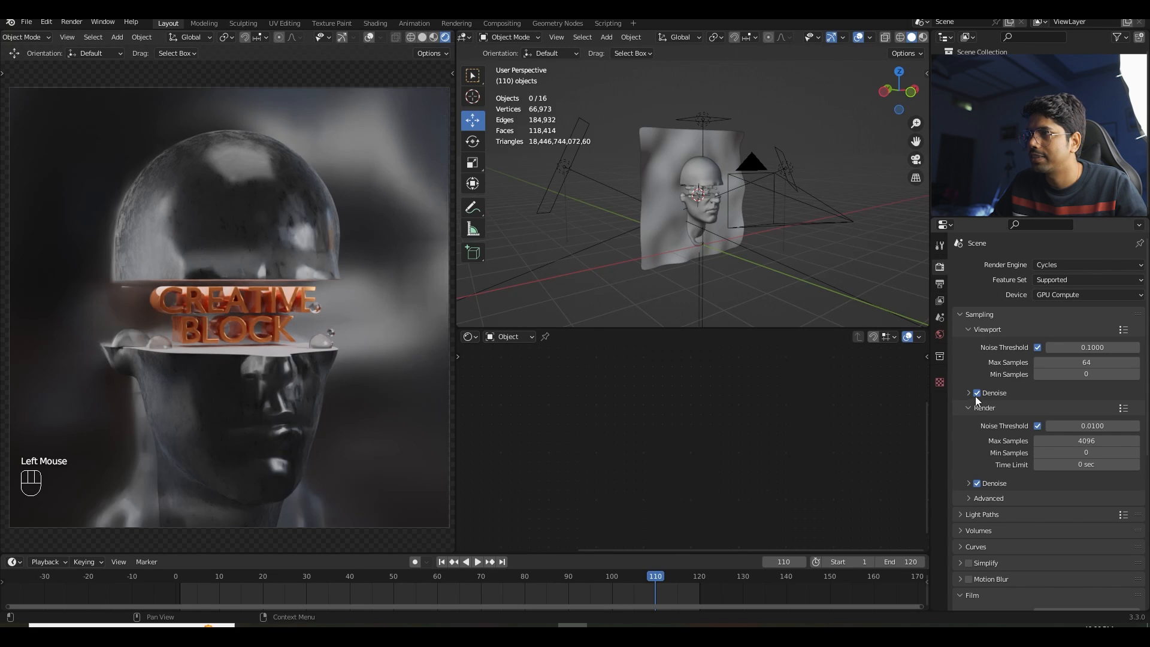
left_click(1072, 442)
type("25")
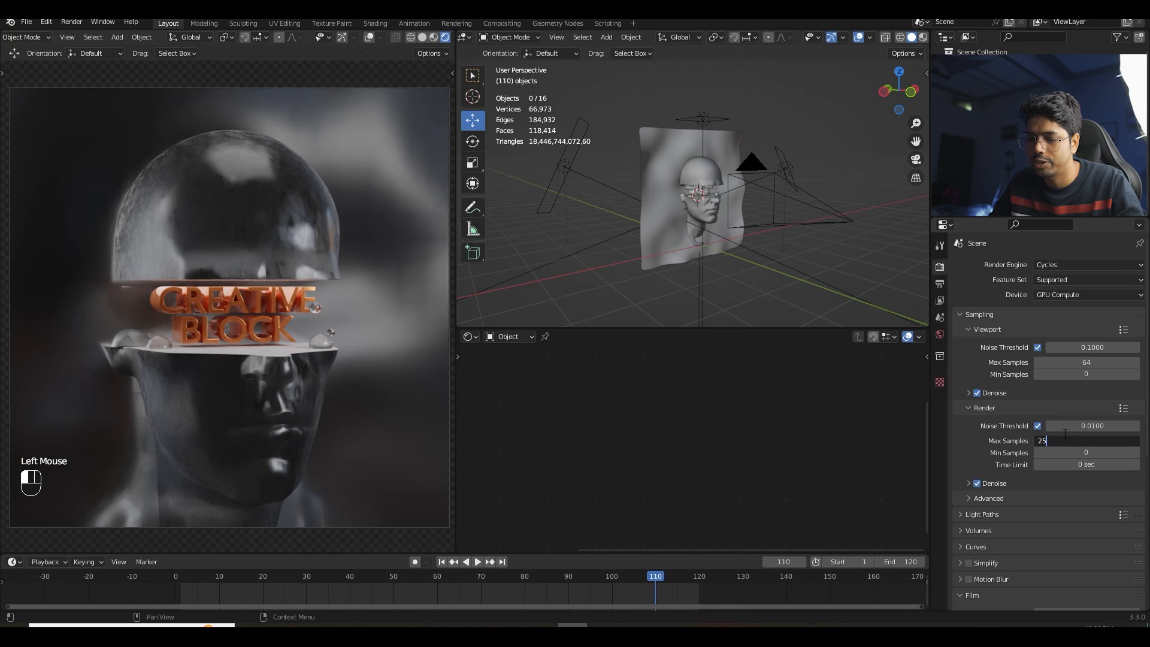
type("6")
key("Return")
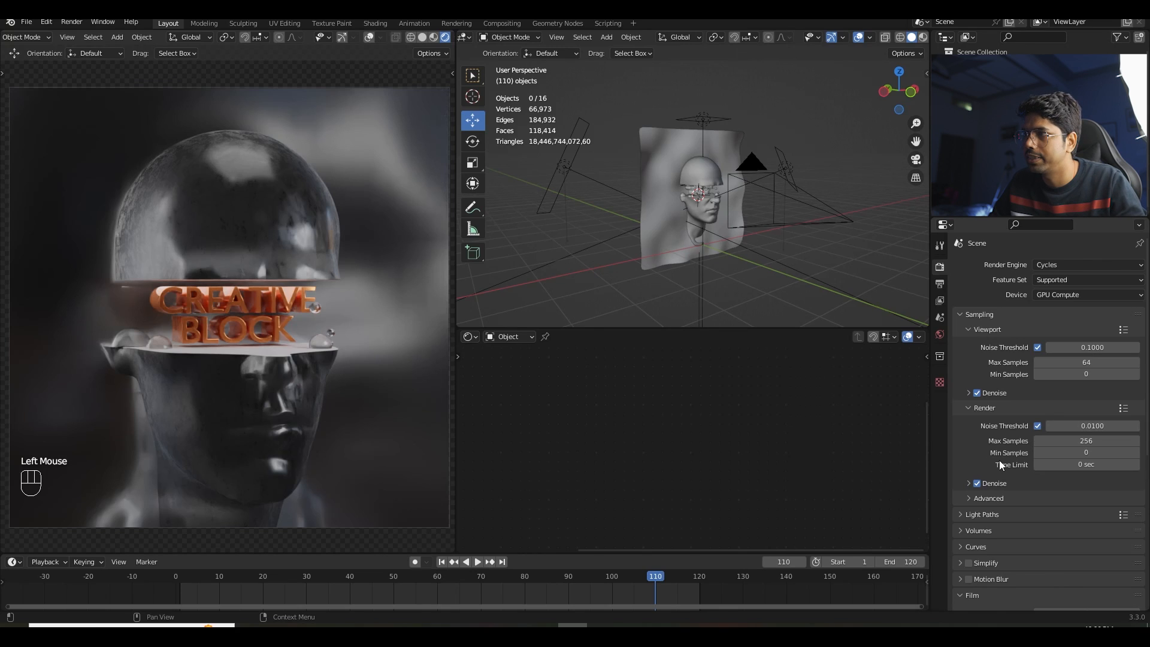
- Set the light path Max Bounces to 8 for Glossy and 12 for Transparent, and save the file
left_click(981, 515)
scroll(986, 509, "down", 4)
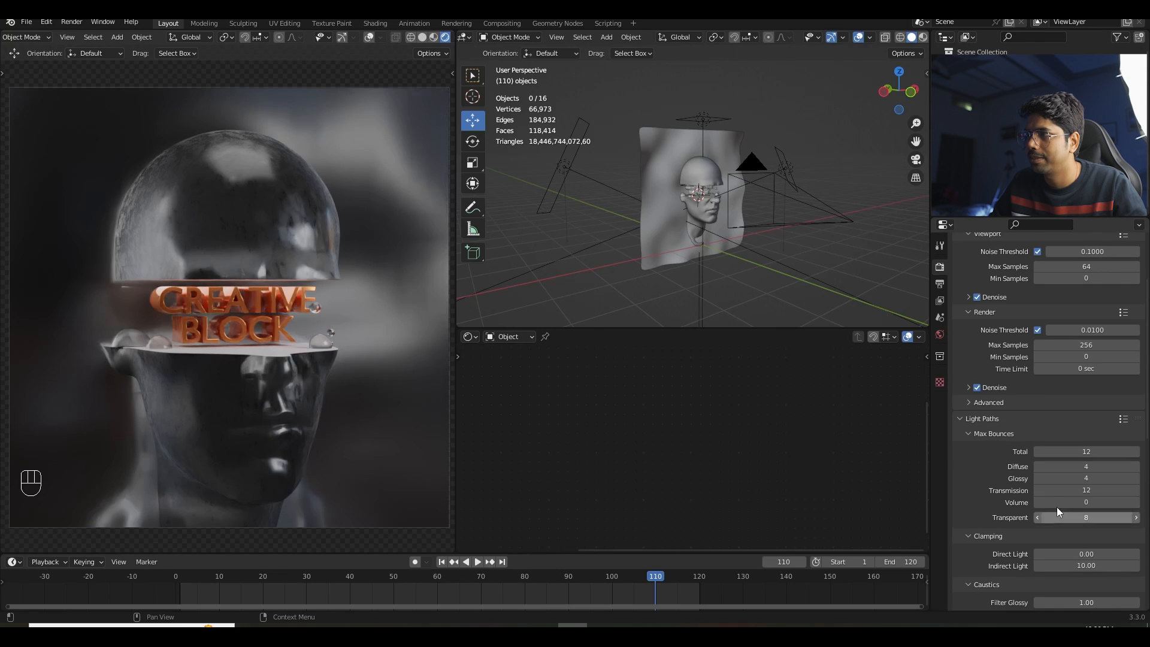
left_click(1085, 480)
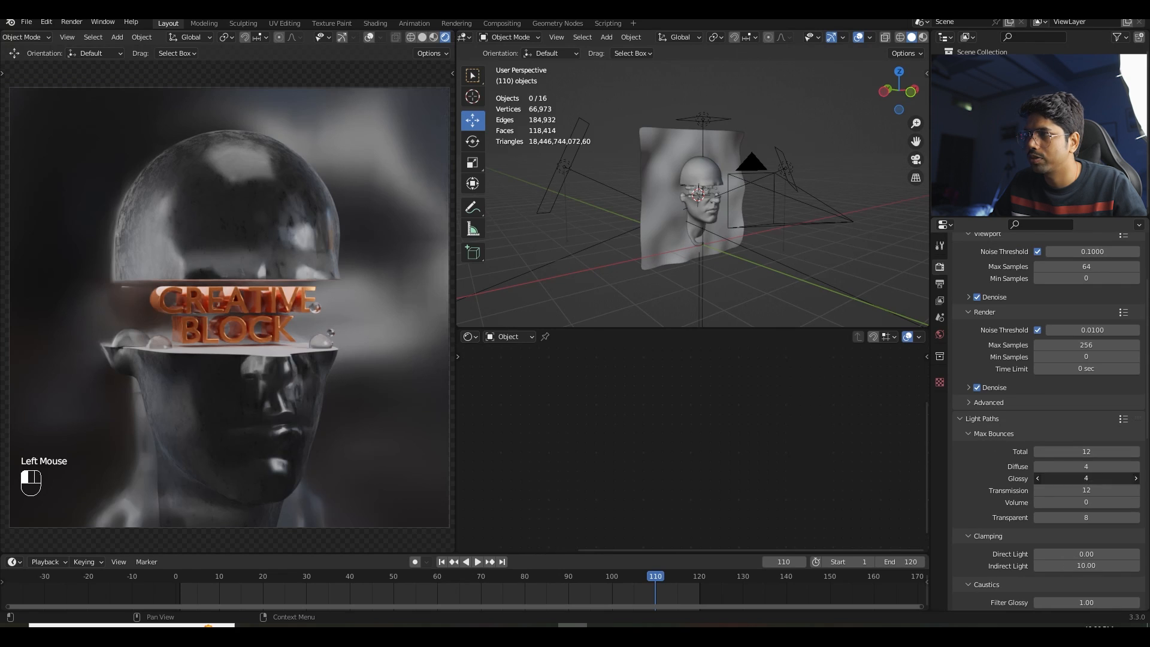
type("8")
double_click(1056, 518)
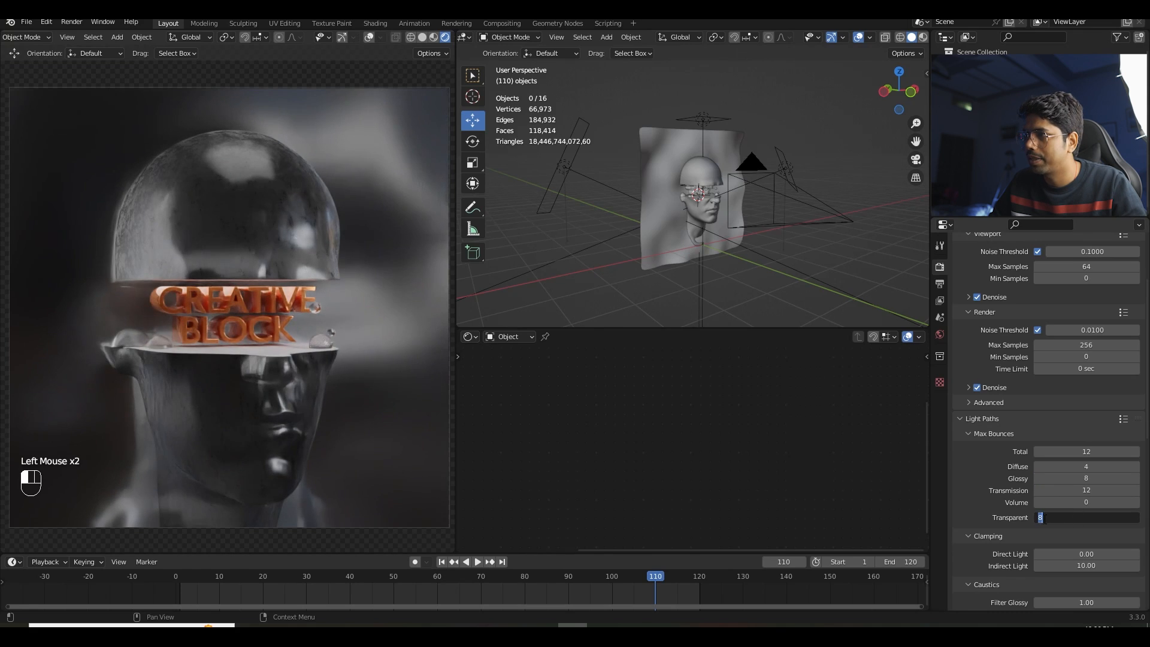
type("12")
key("Return")
key("ctrl+s")
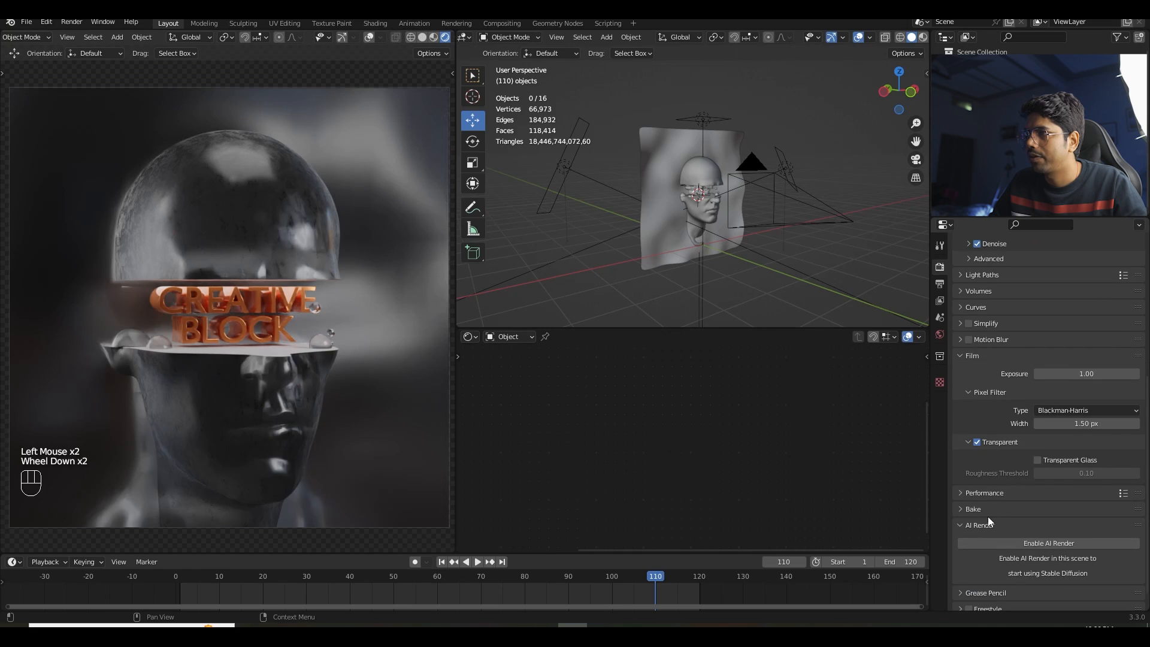
- Set the output path to F:\Blender 2022\november\BLOCK\2\1 with 0% PNG compression and save the file
scroll(987, 516, "down", 1)
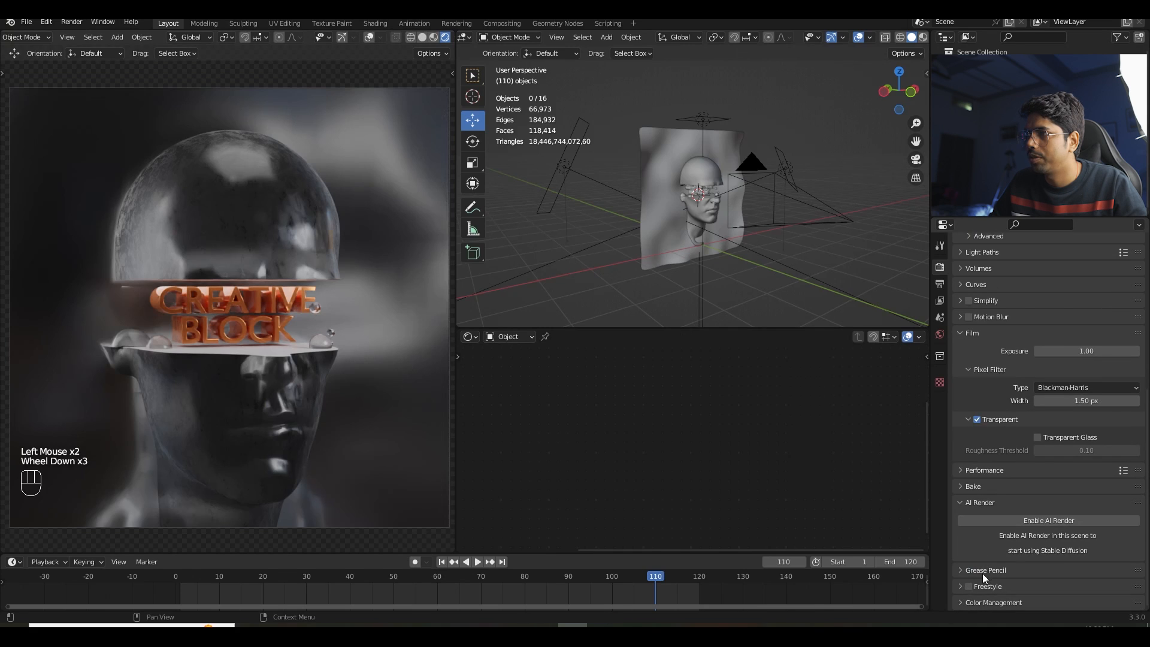
left_click(941, 288)
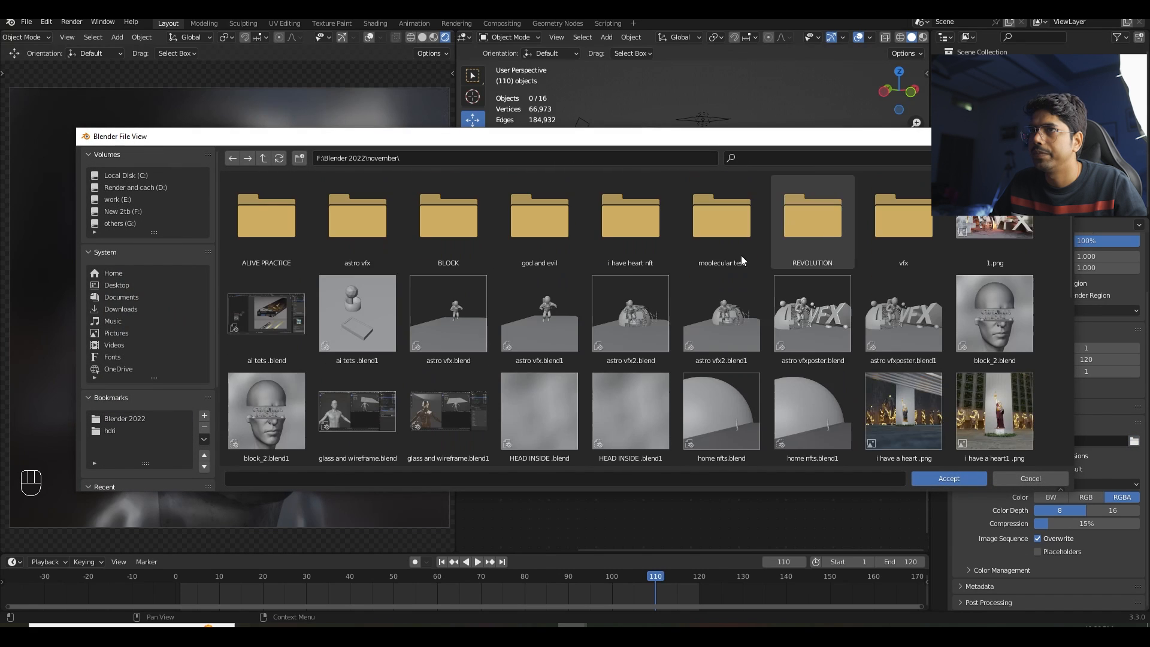
double_click(410, 238)
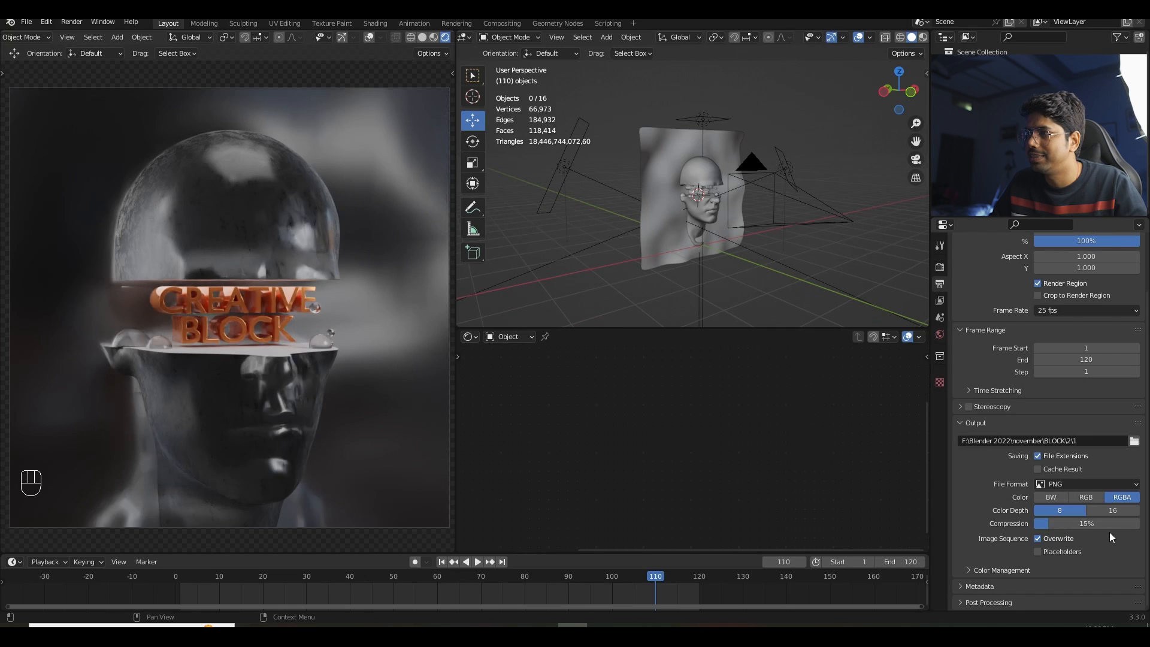
left_click_drag(1078, 522, 1008, 544)
scroll(991, 541, "down", 3)
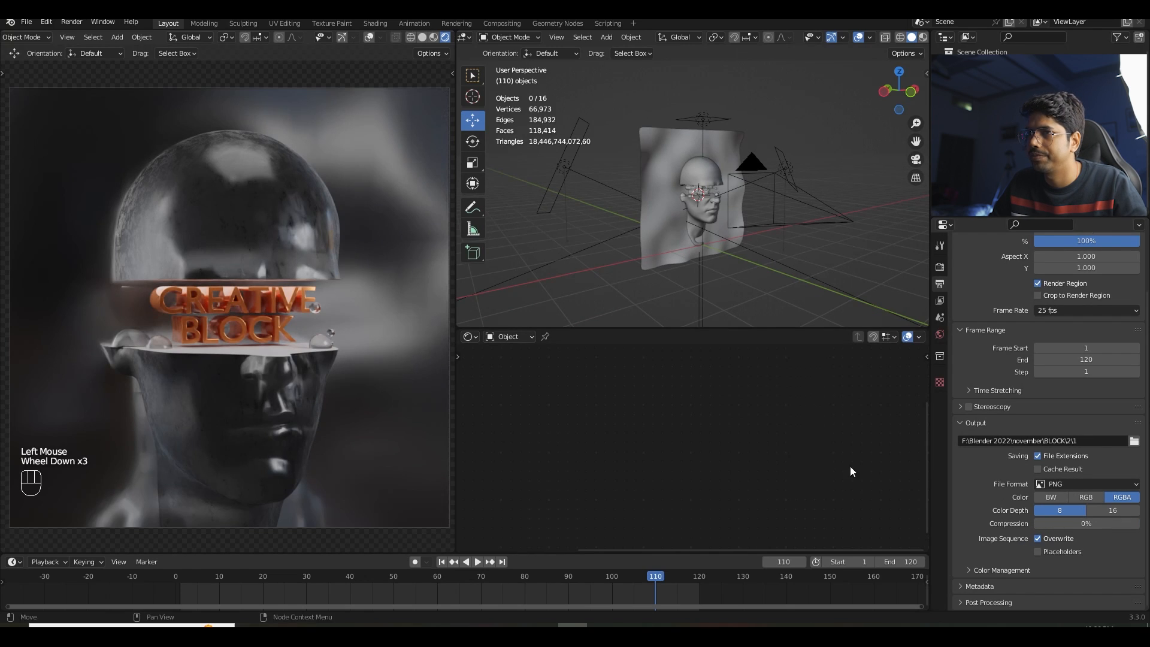
key("ctrl+s")
- Set the camera viewport to solid shading and render the full animation
left_click(422, 37)
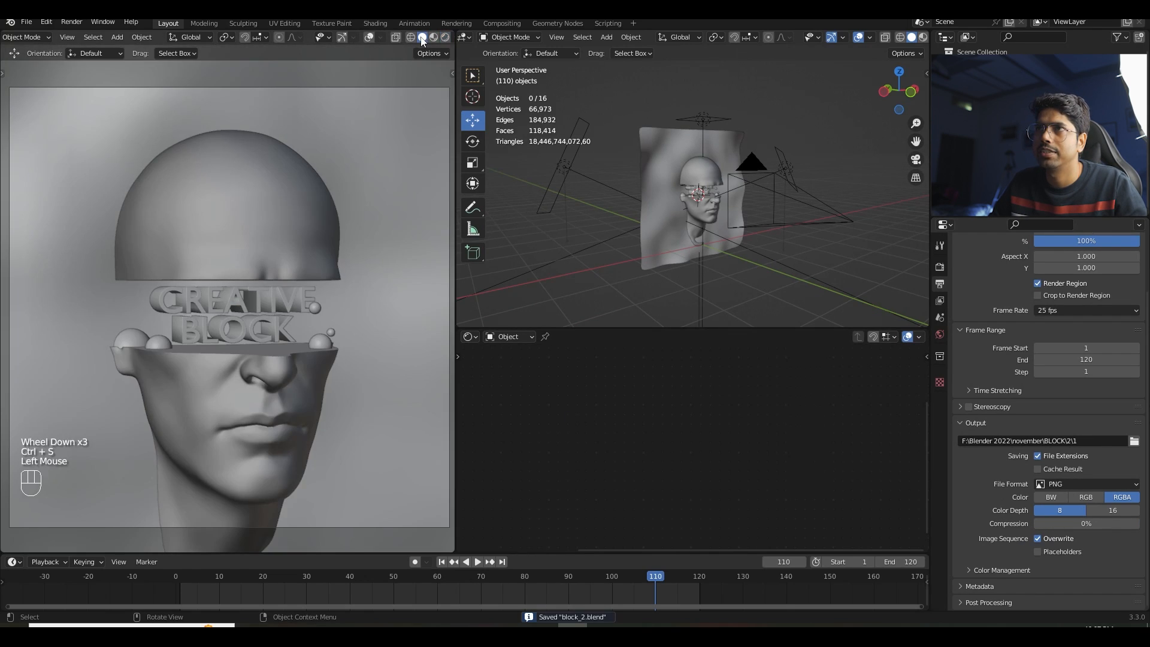
left_click(71, 22)
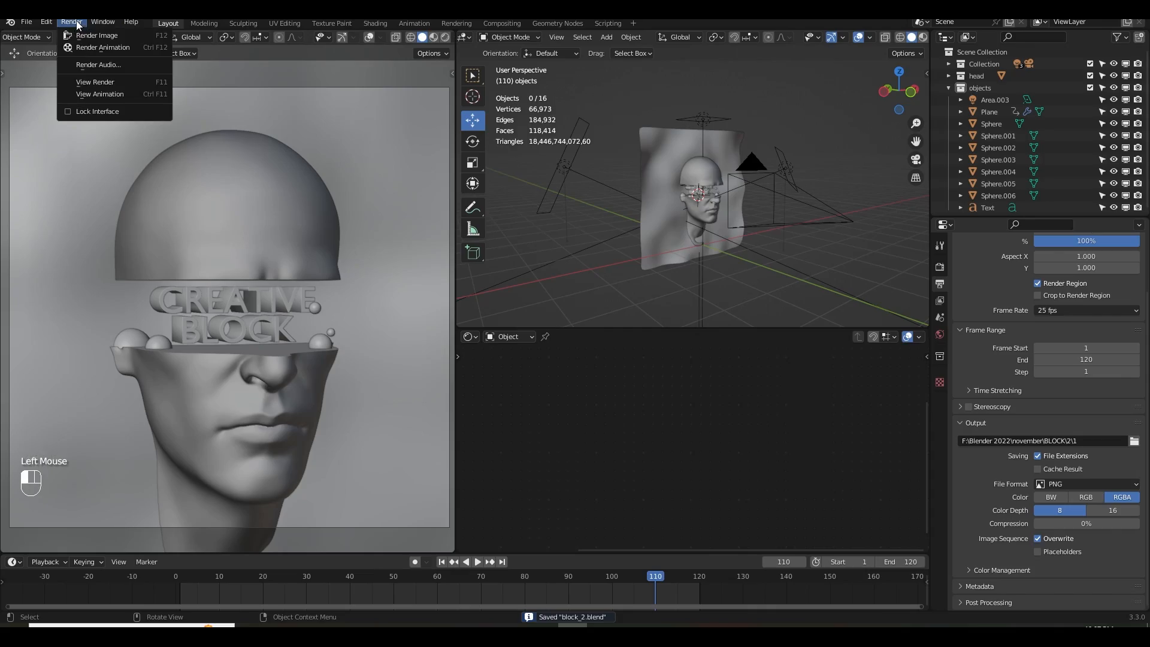
left_click(99, 48)
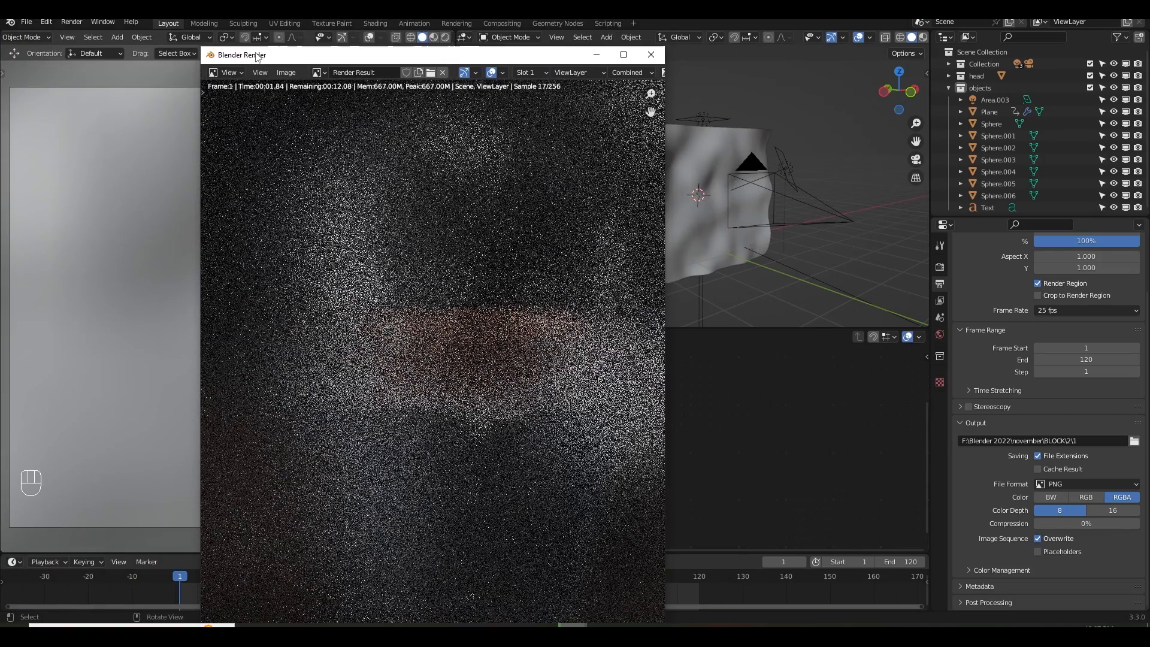
scroll(247, 203, "down", 3)
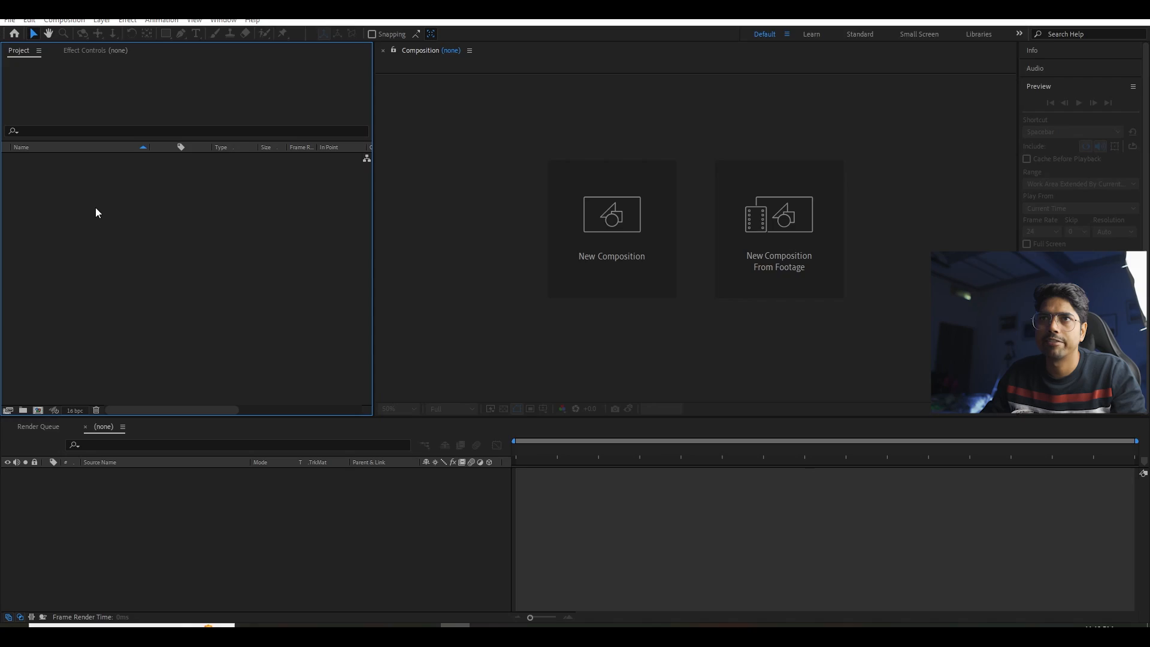
- In After Effects, import the PNG sequence starting at 10001.png from folder 2 inside BLOCK
double_click(95, 207)
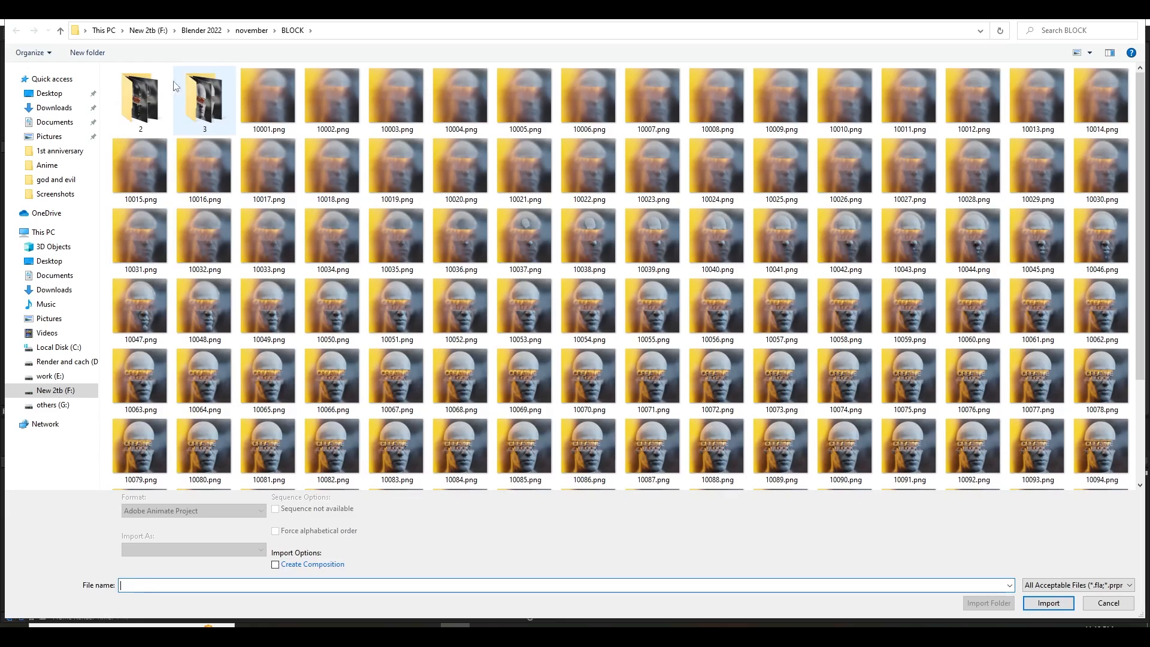
double_click(150, 91)
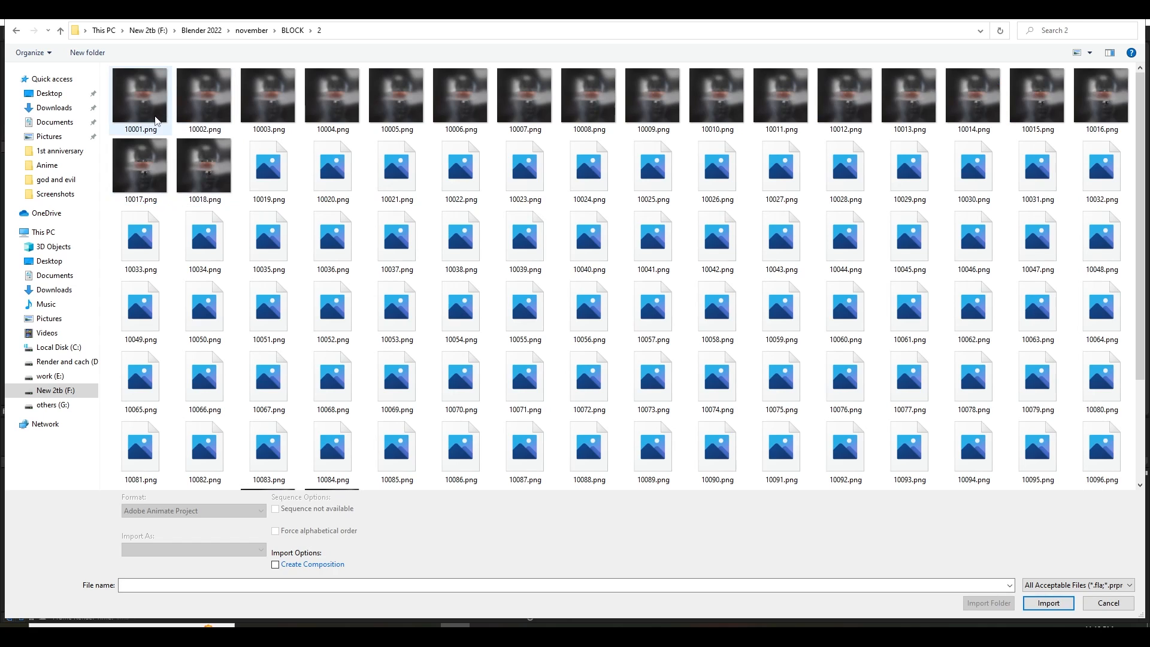
left_click(151, 117)
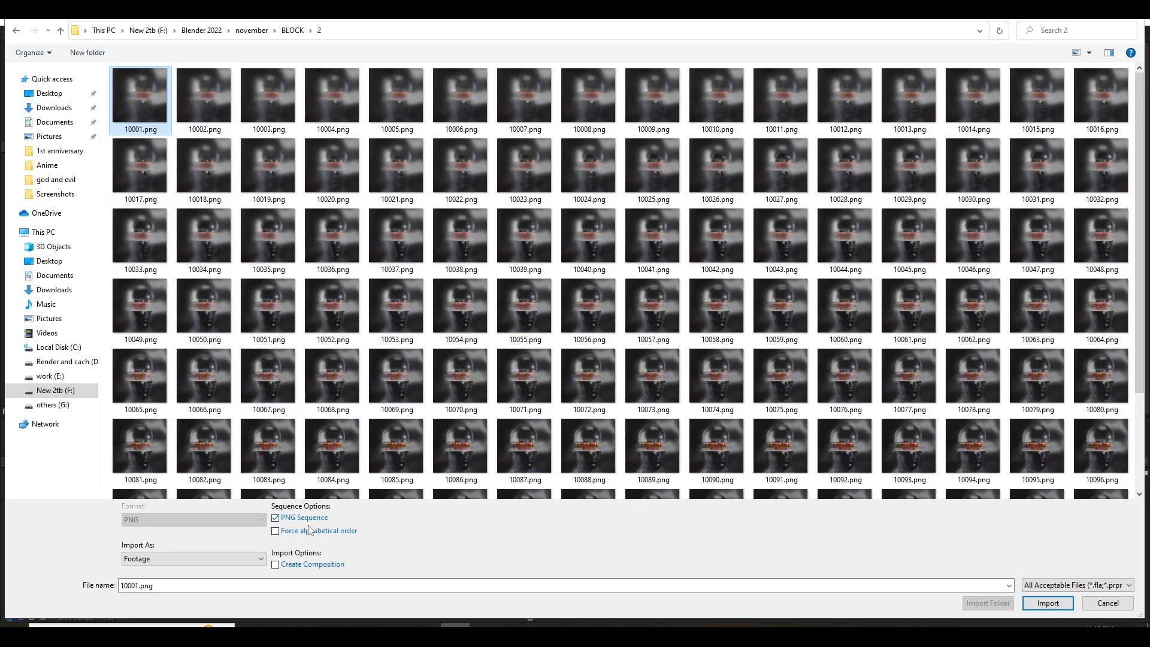
key("Return")
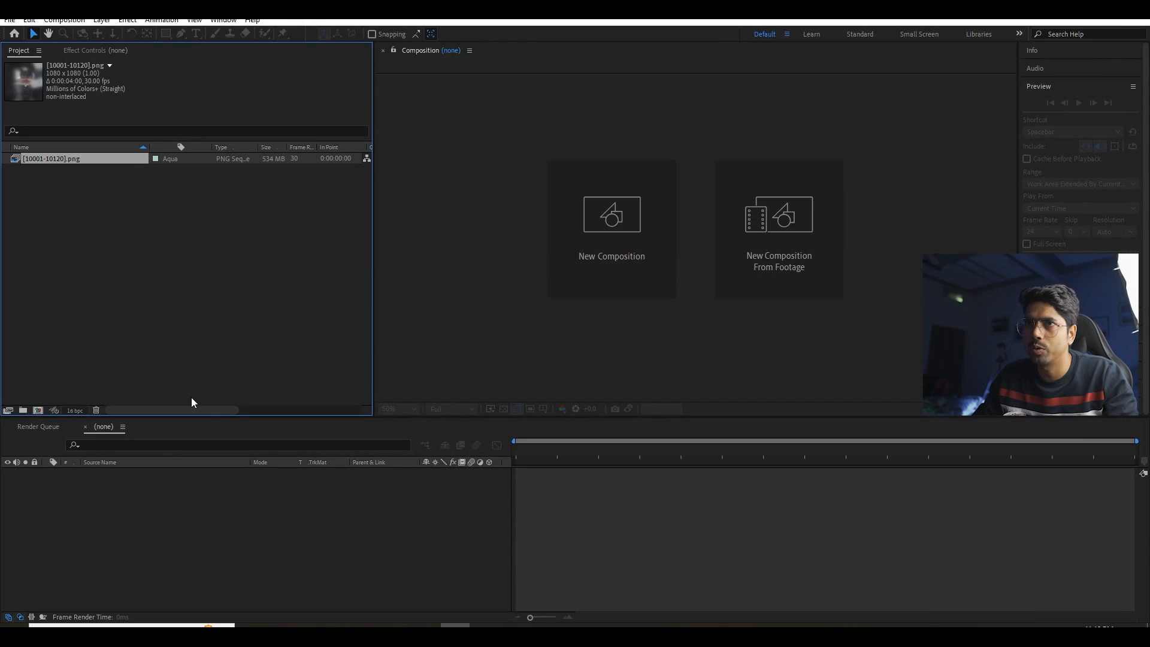
- Interpret the imported PNG sequence at a frame rate of 24 fps
right_click(46, 159)
mouse_move(108, 247)
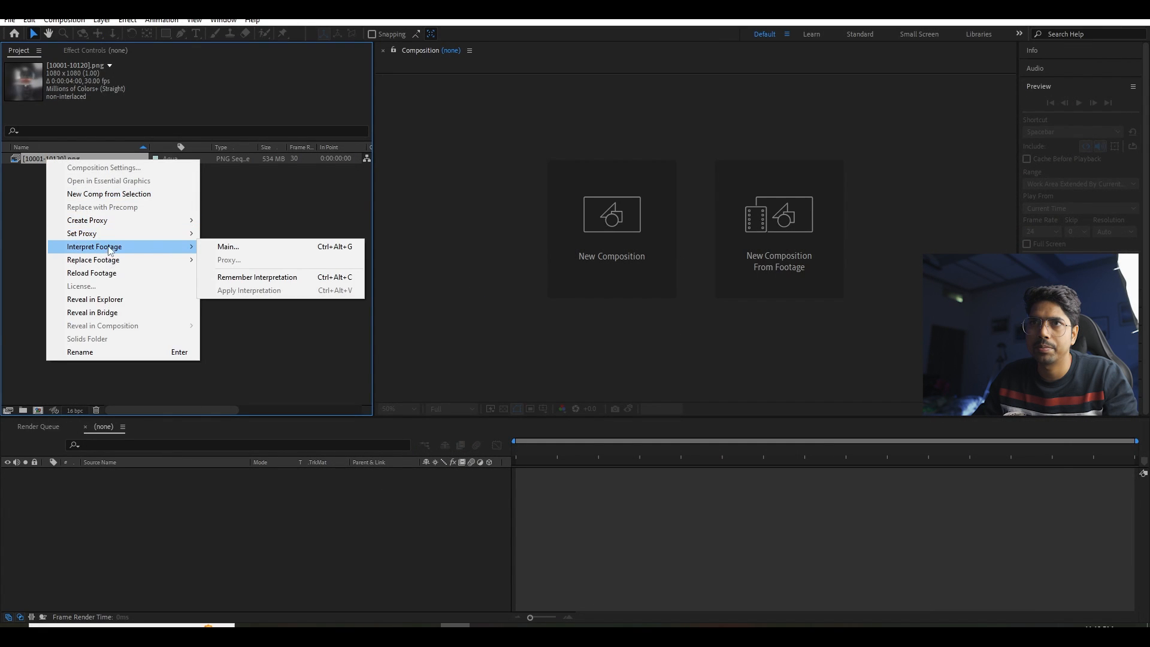
left_click(242, 247)
type("24")
key("Return")
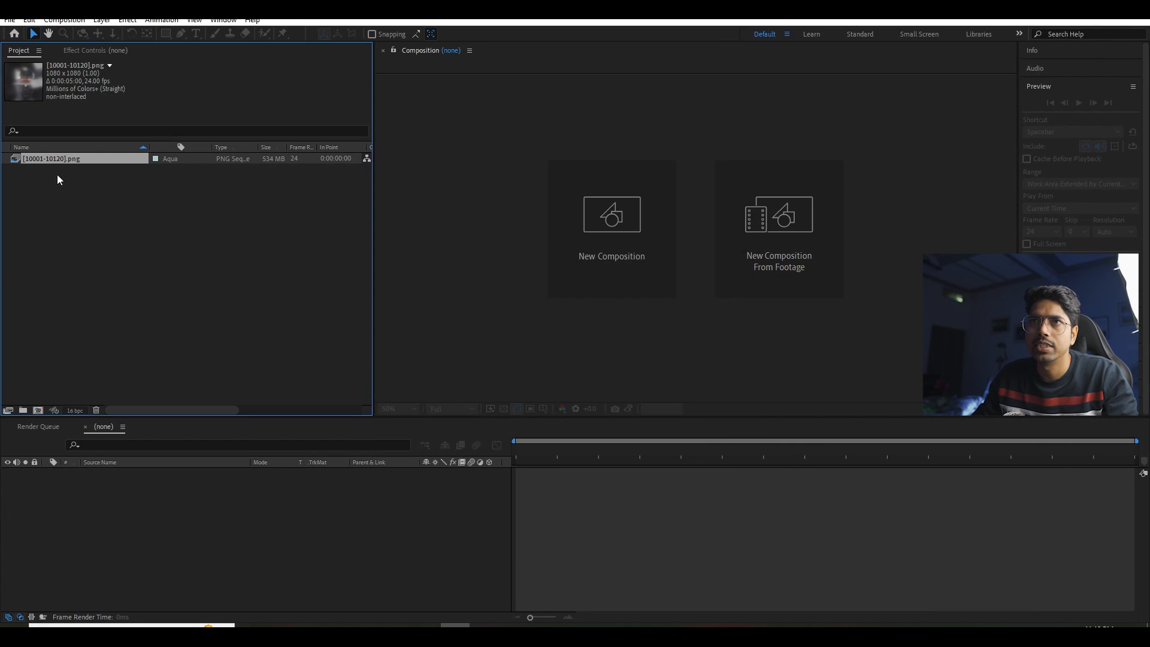
double_click(54, 160)
key("ctrl+w")
left_click(82, 167)
- Rename the PNG sequence footage as 1 and create a new composition from it
left_click(68, 161)
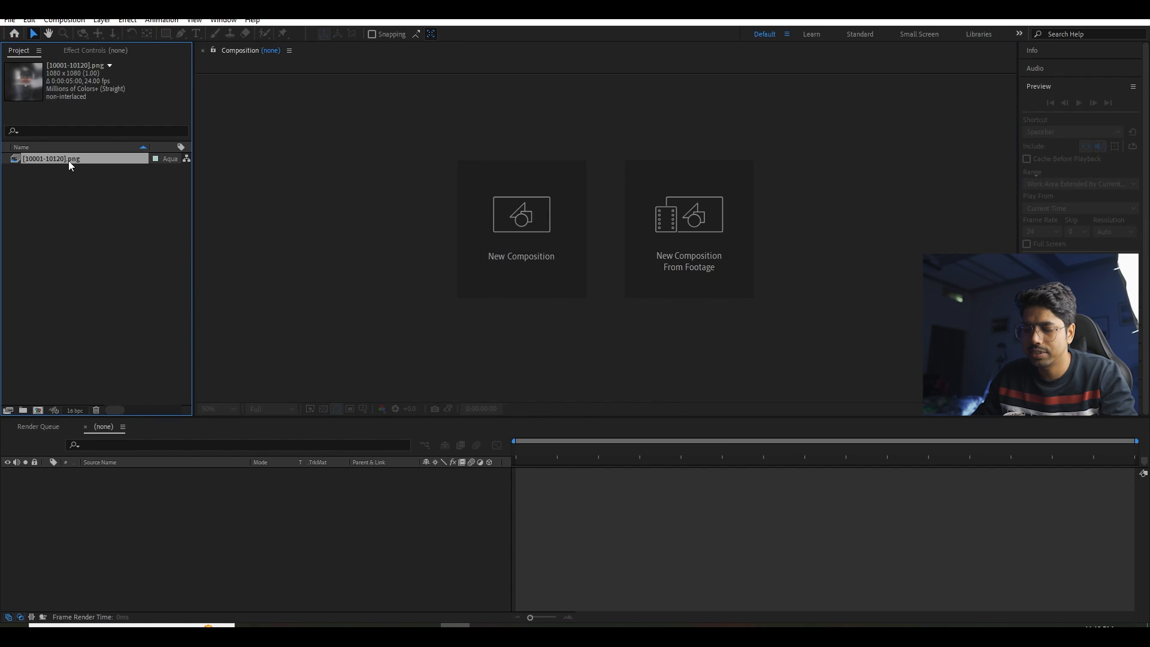
key("Return")
type("1")
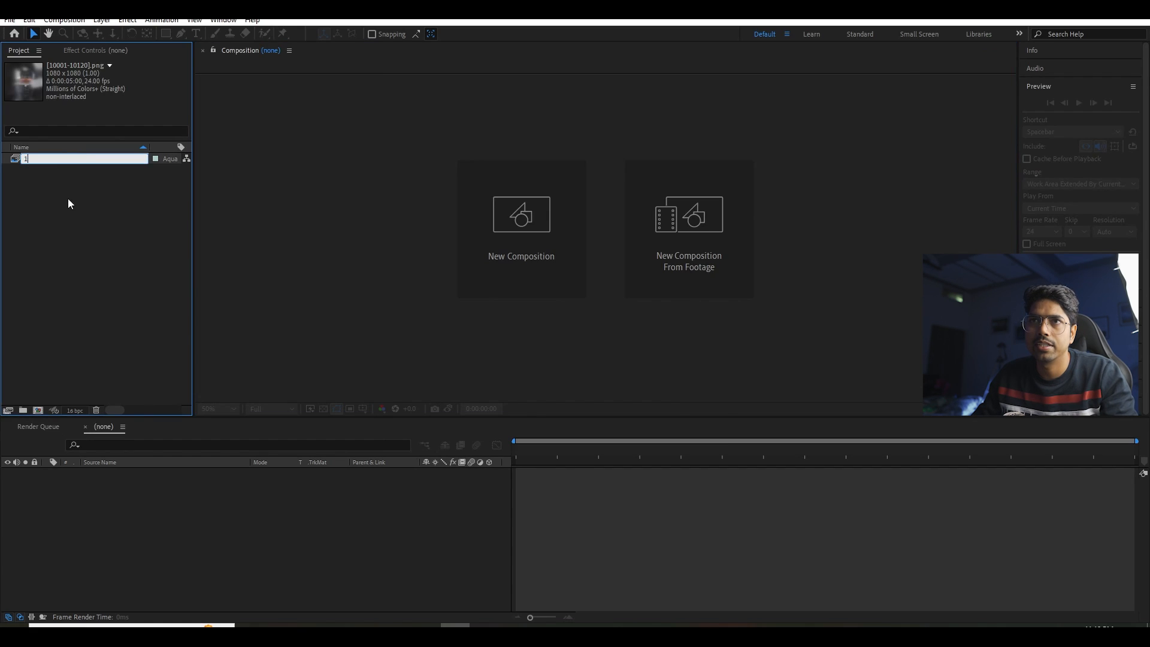
left_click(45, 166)
left_click_drag(27, 156, 37, 409)
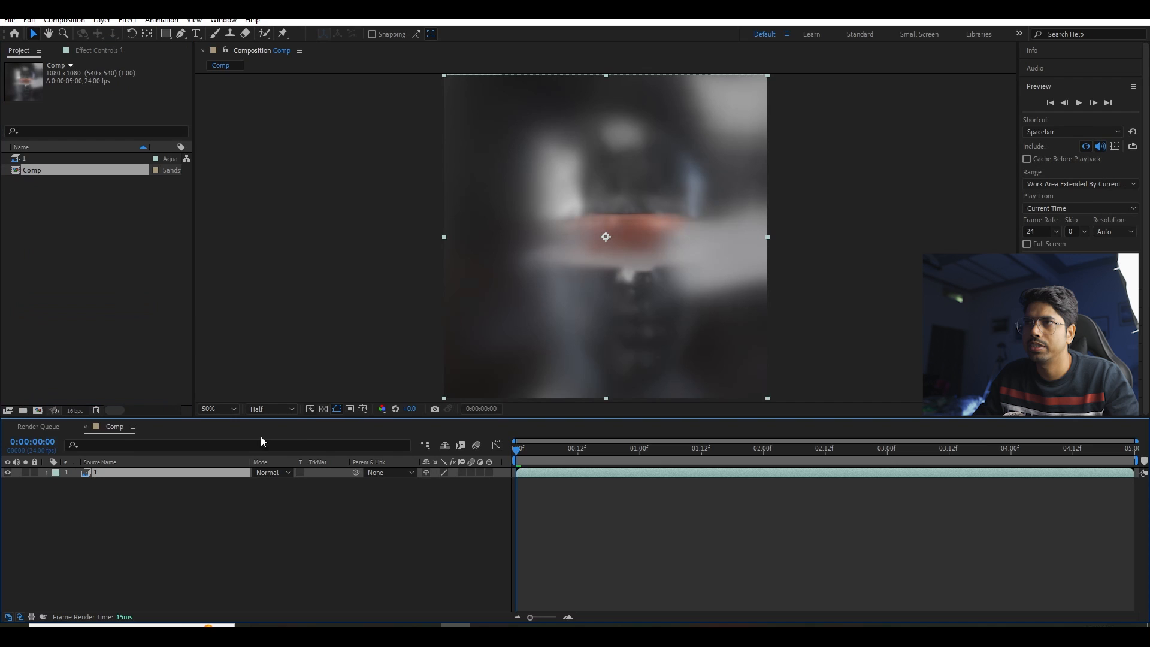
- Preview the composition's animation and enlarge the viewer area slightly
left_click(526, 497)
key("space")
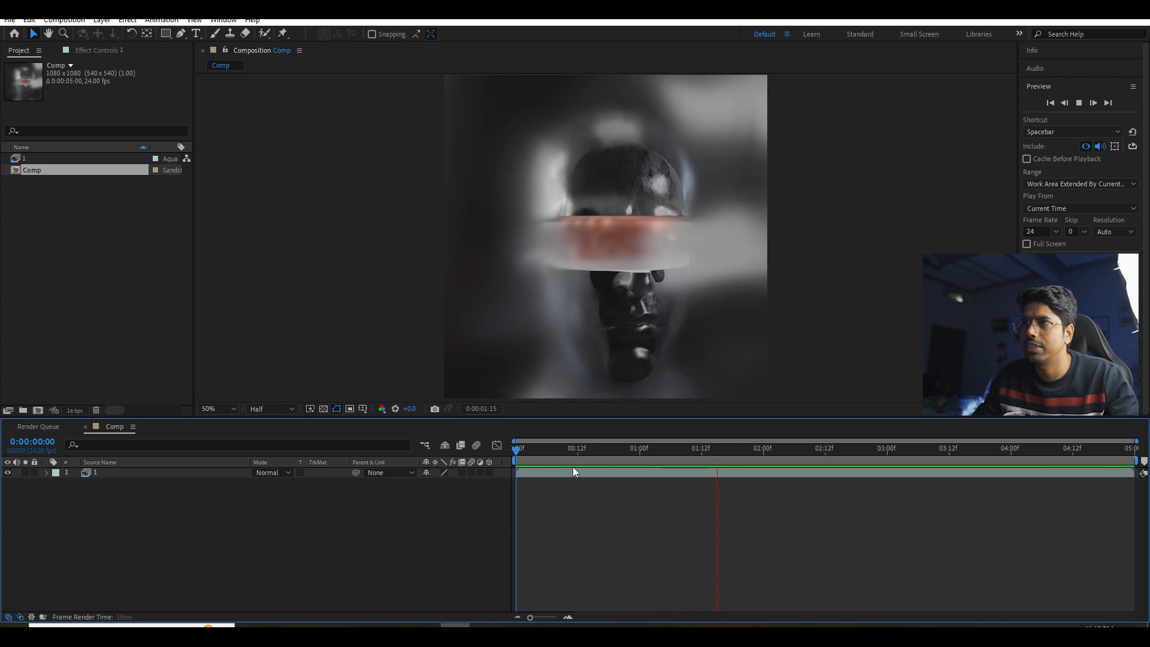
left_click_drag(585, 418, 585, 439)
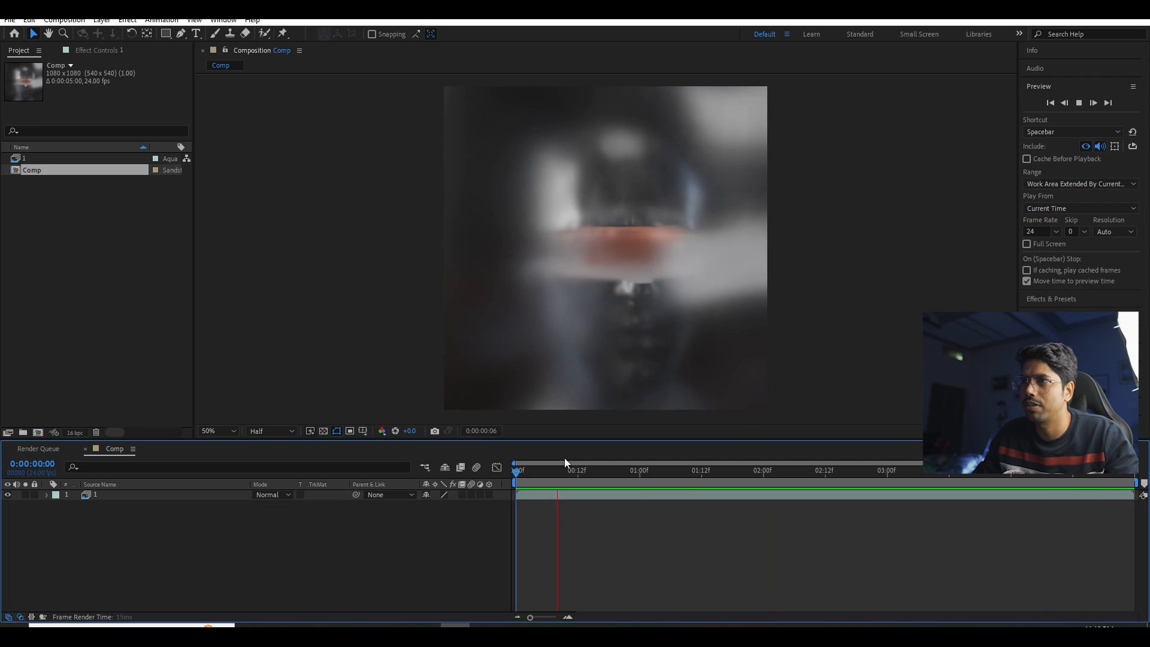
key("space")
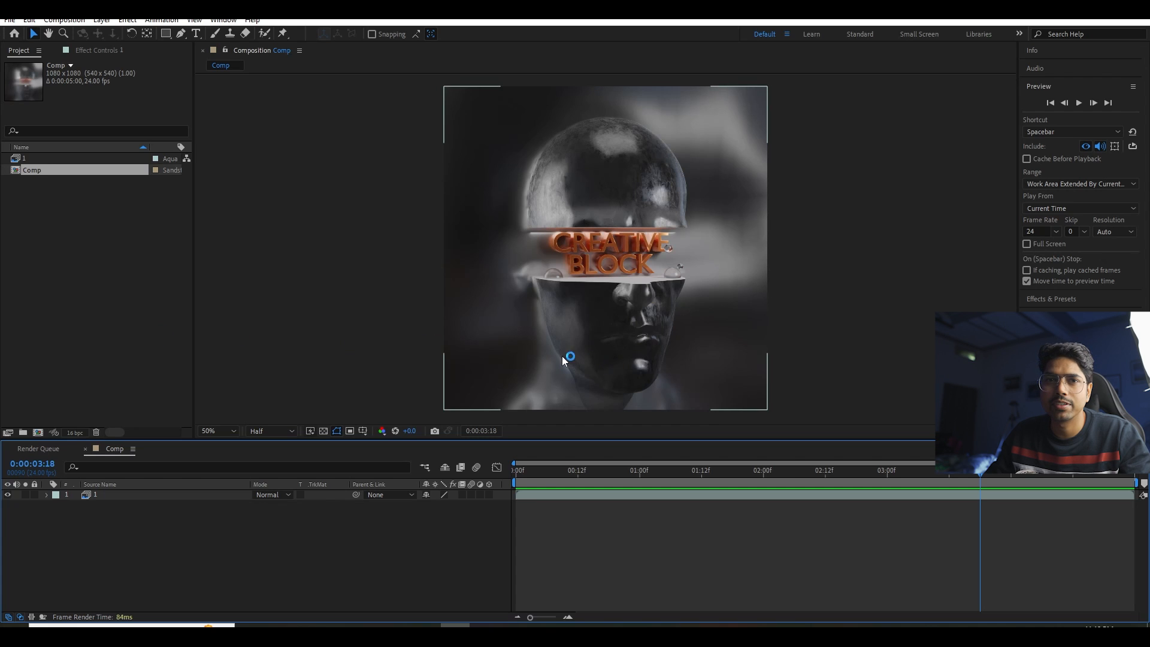
- Import the second PNG sequence as 2 and add it to Comp so its layer starts where layer 1 ends
double_click(78, 310)
left_click_drag(24, 170, 237, 502)
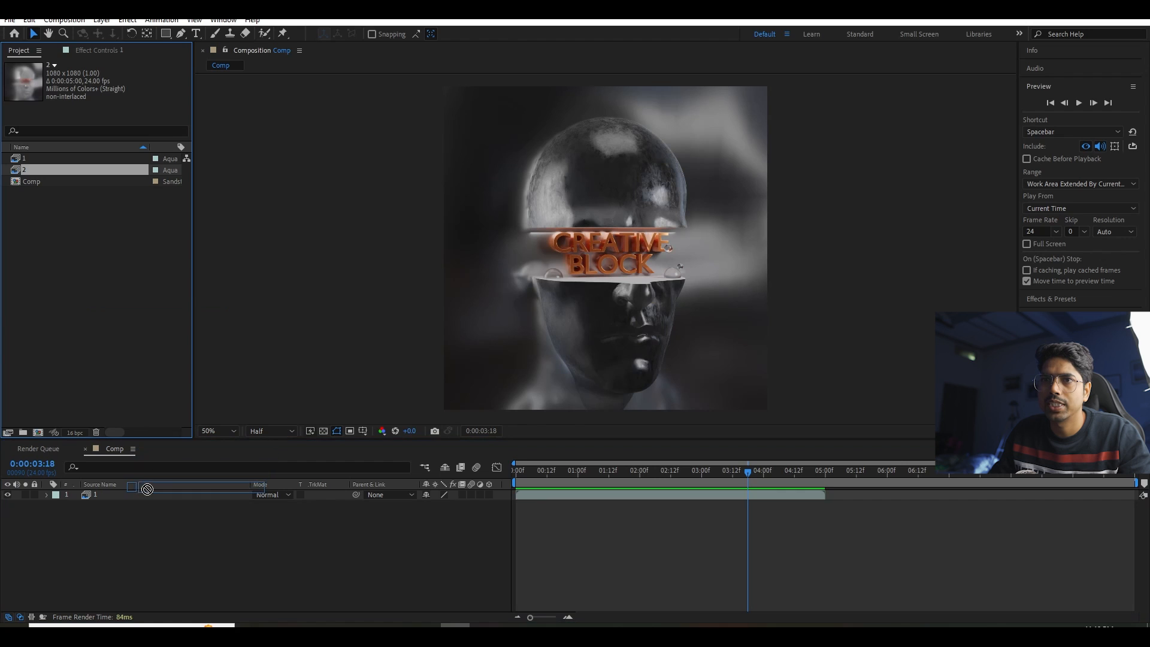
left_click_drag(530, 498, 843, 497)
right_click(848, 494)
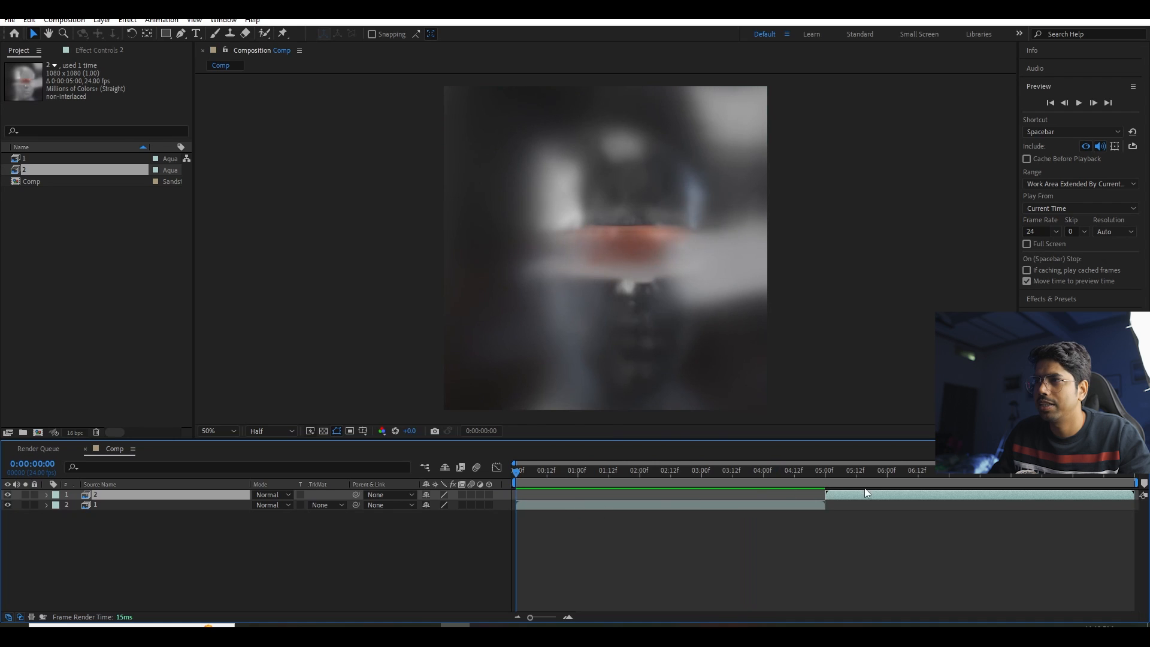
- Time-reverse layer 2 in the composition
mouse_move(826, 475)
left_mouse_down()
mouse_move(841, 475)
mouse_move(830, 477)
left_mouse_up()
right_click(835, 497)
mouse_move(908, 231)
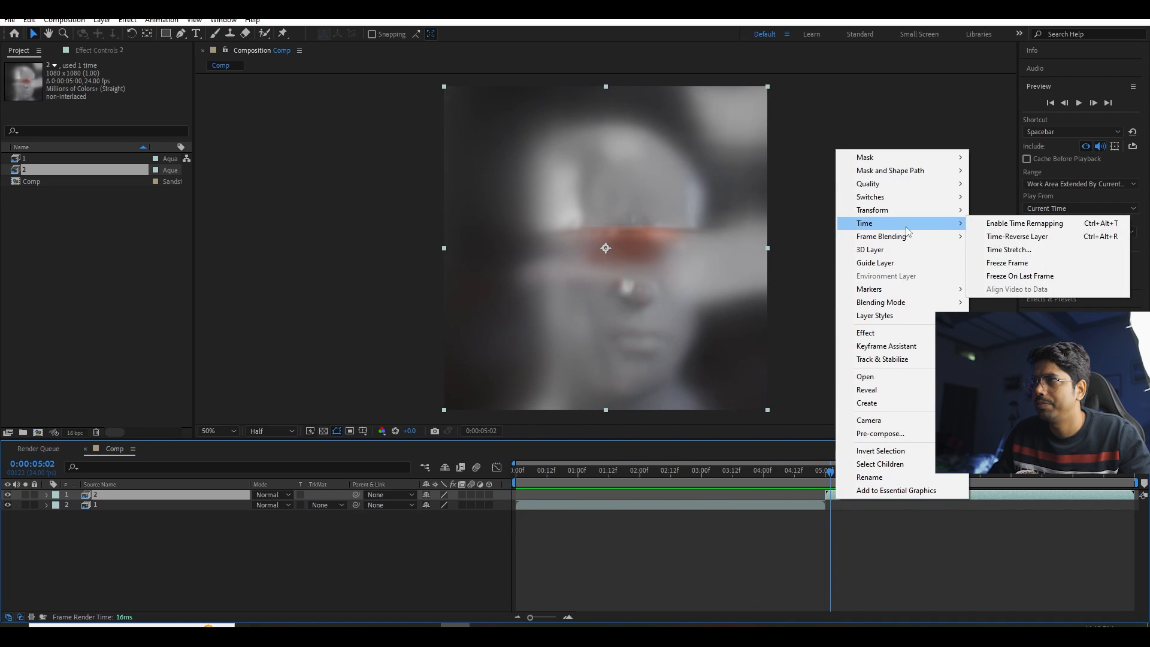
left_click(1018, 223)
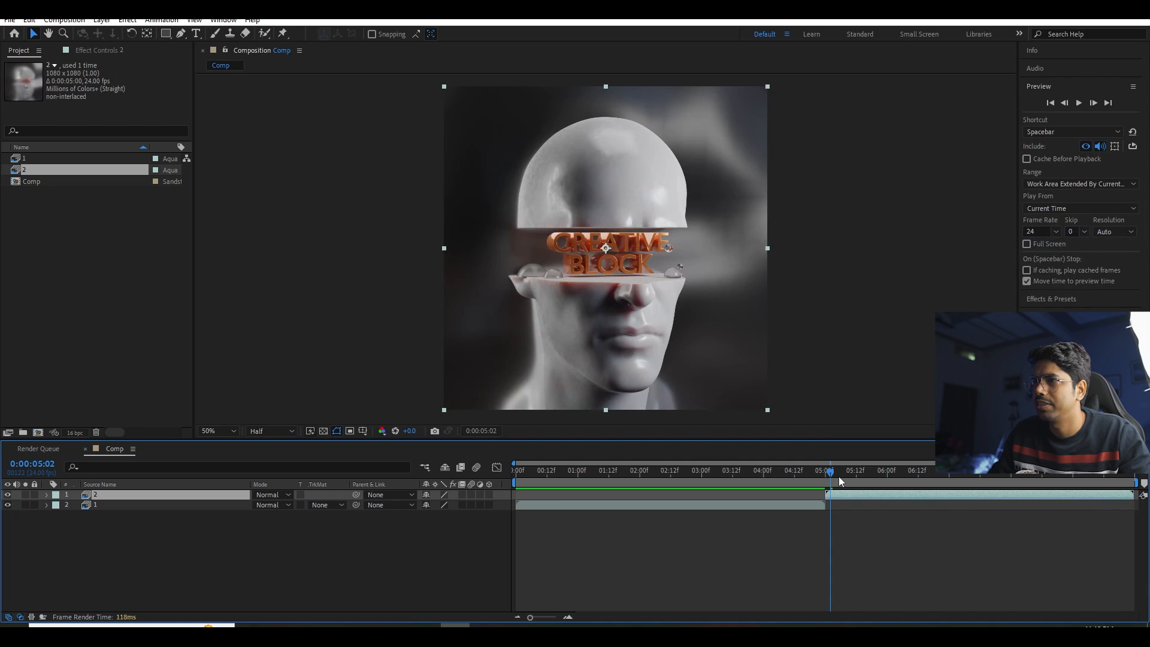
- Preview the transition between the two sequences and delete layer 2 from the composition
key("space")
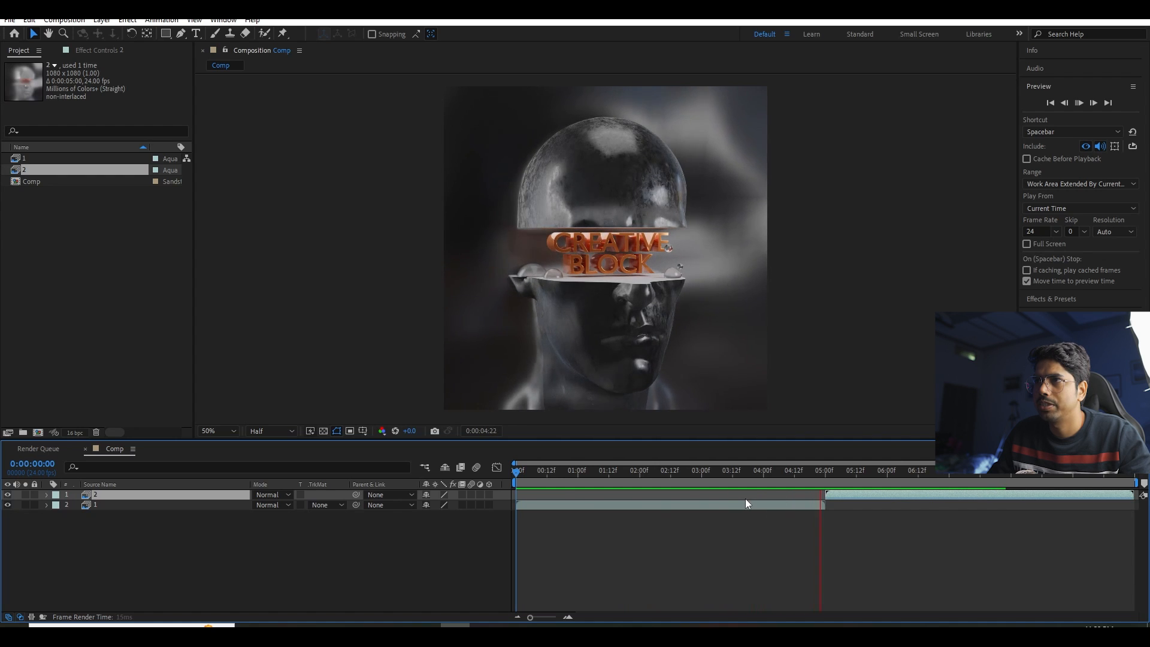
left_click(812, 472)
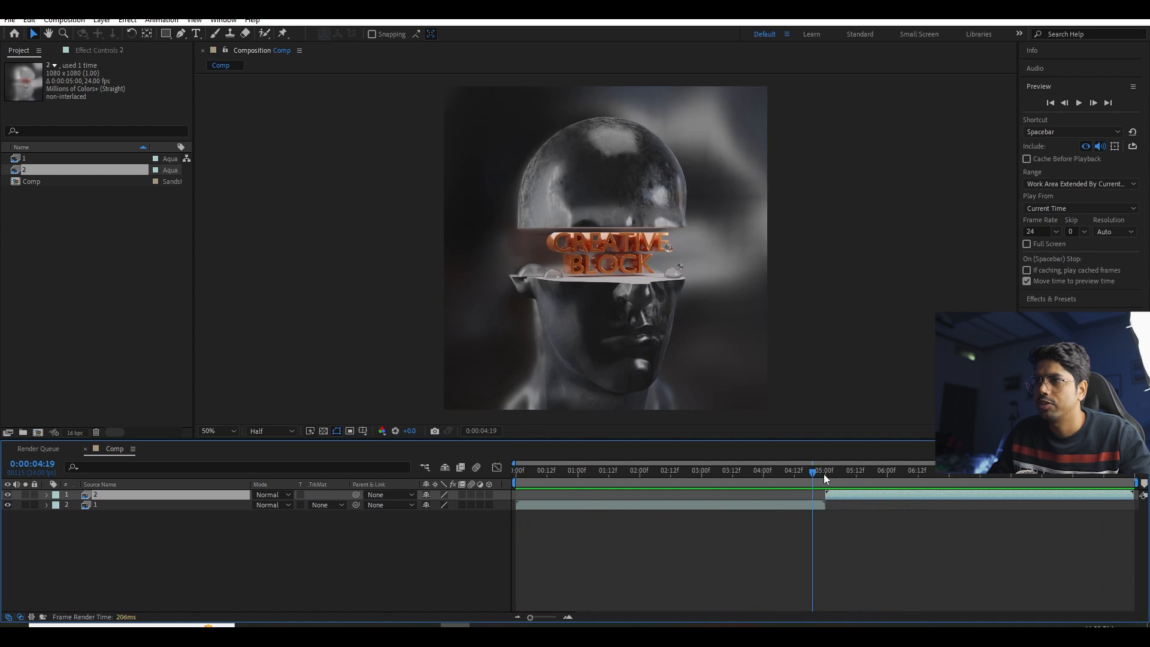
key("Delete")
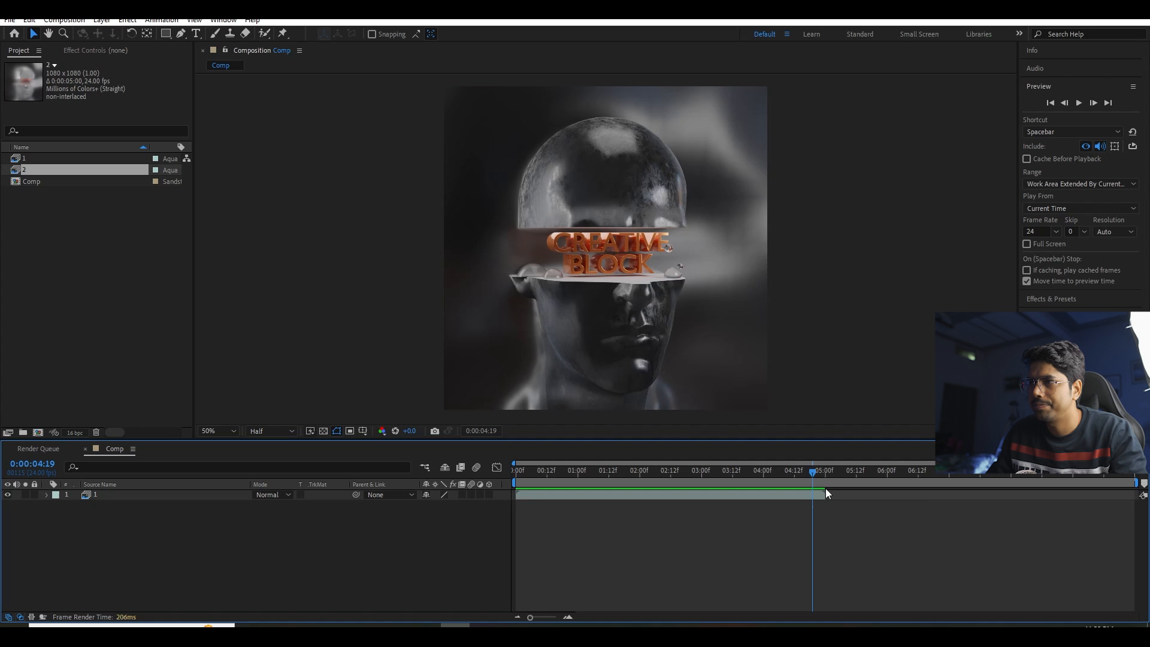
- Duplicate layer 1 as a time-reversed copy starting at the original's end at 5 seconds, and preview the loop
left_click_drag(816, 473, 823, 474)
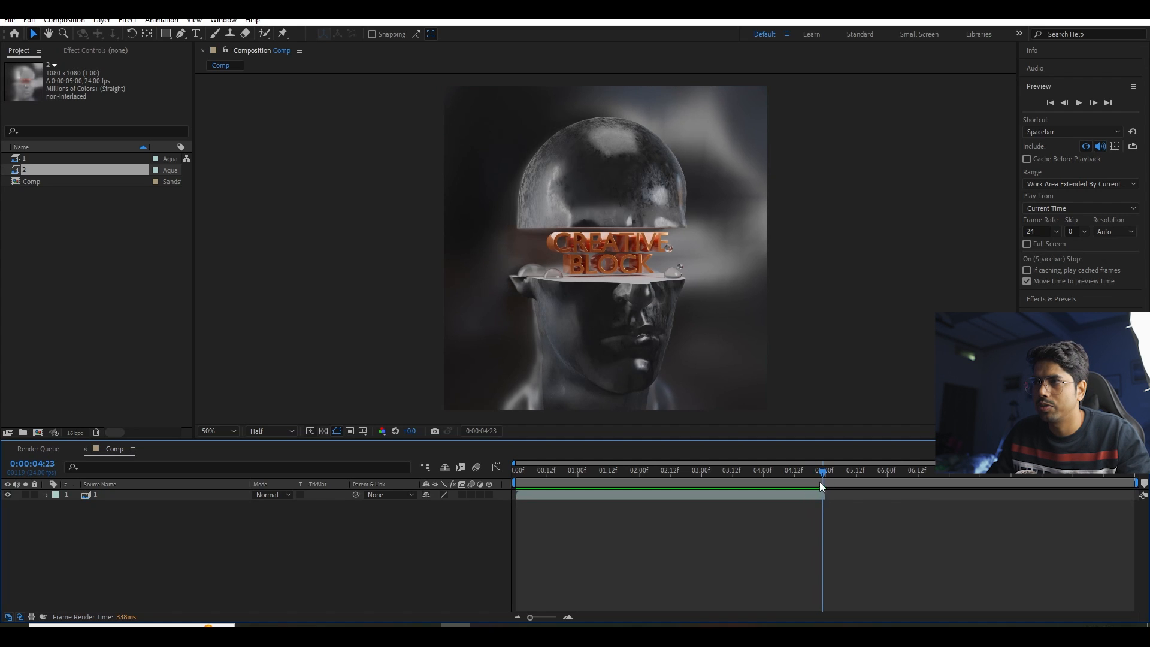
left_click_drag(687, 486, 502, 498)
left_click(542, 496)
key("ctrl+d")
right_click(566, 495)
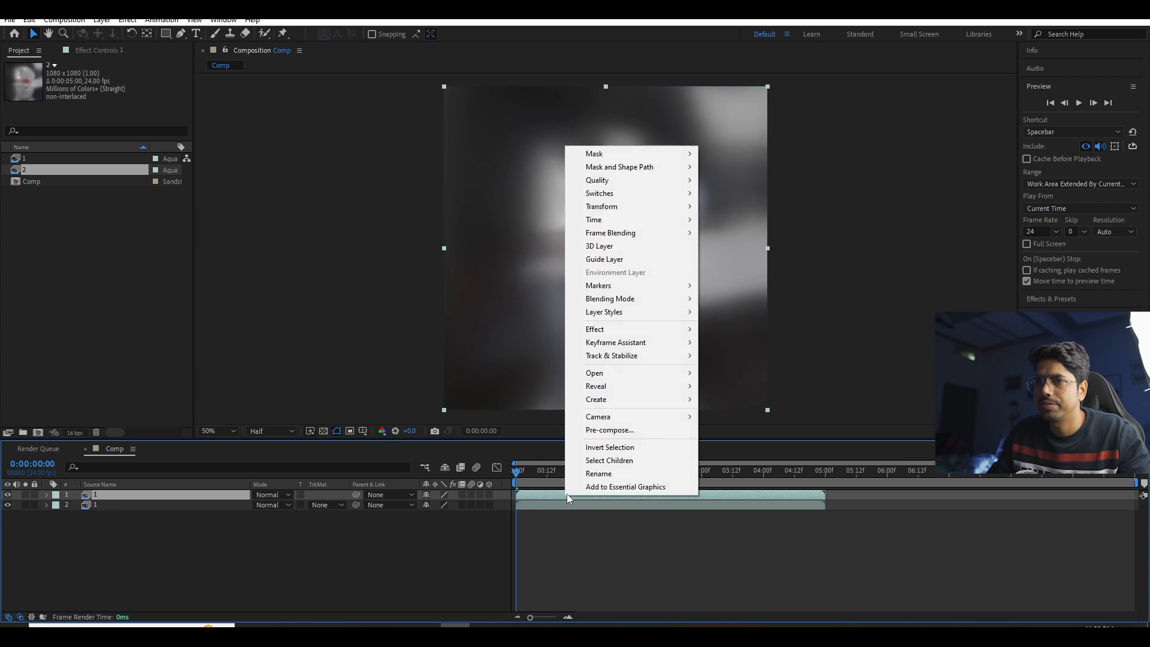
mouse_move(615, 219)
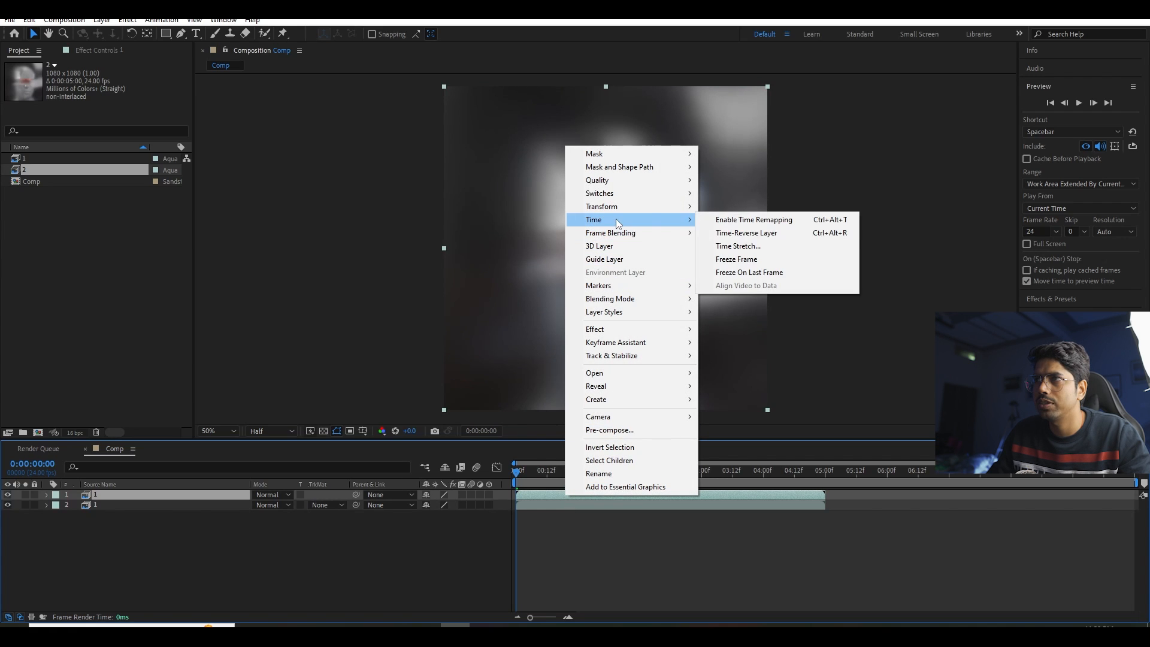
left_click(753, 234)
left_click_drag(606, 496, 853, 496)
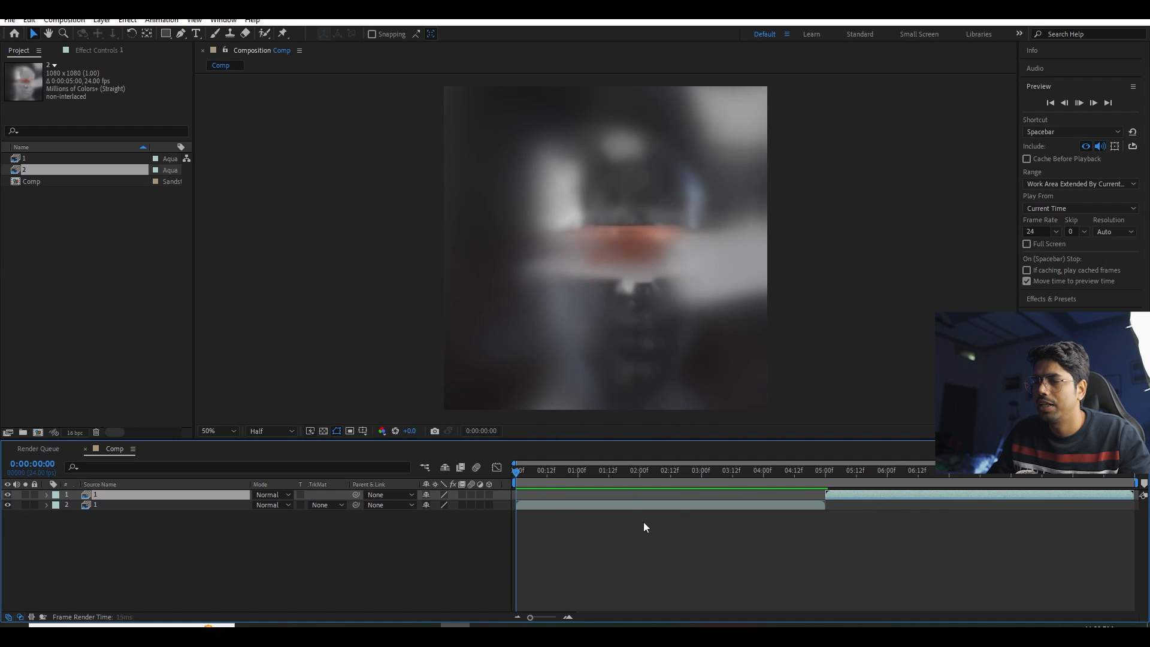
key("space")
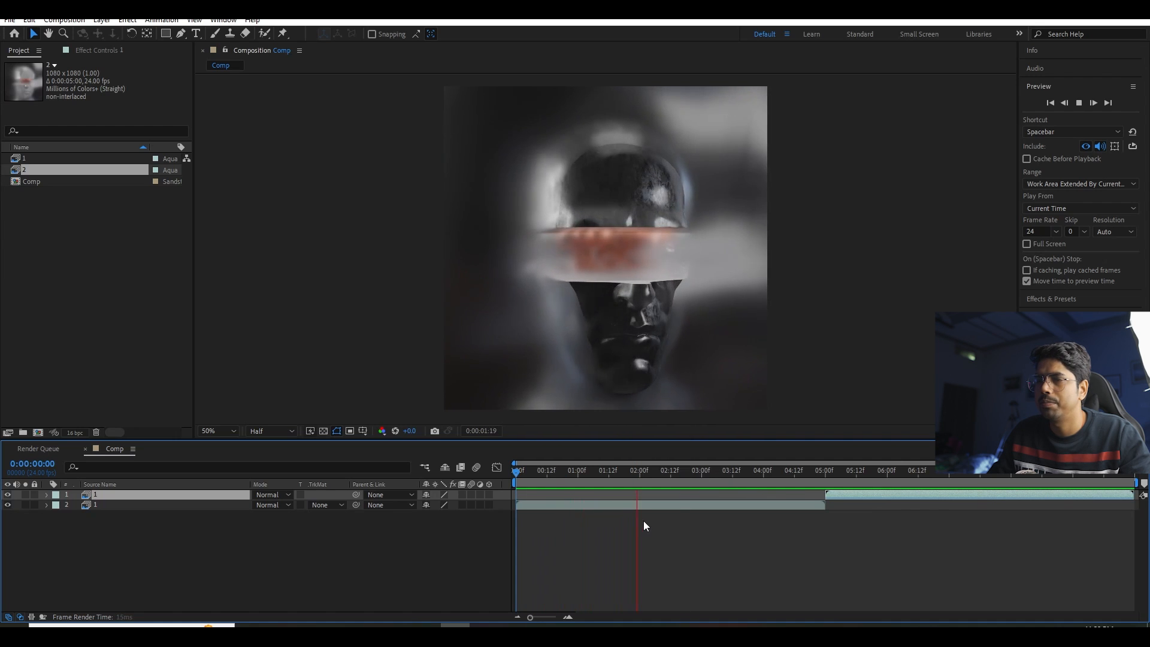
- Add an adjustment layer above both sequence layers and apply the Lumetri Color effect to it
right_click(338, 430)
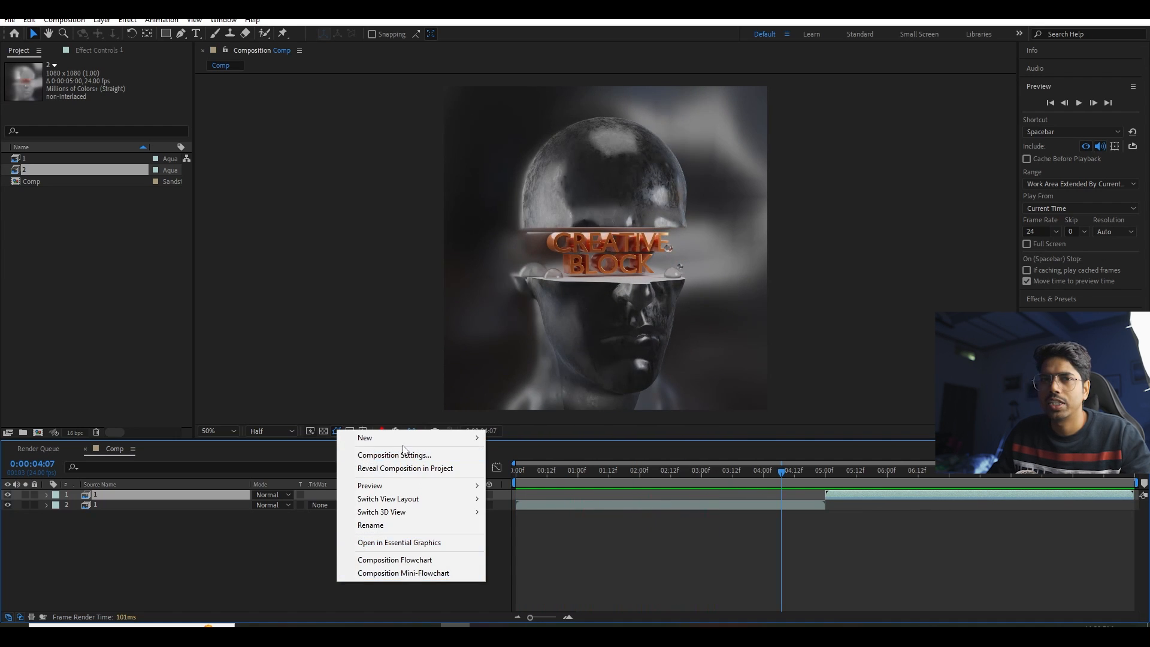
mouse_move(405, 443)
left_click(528, 534)
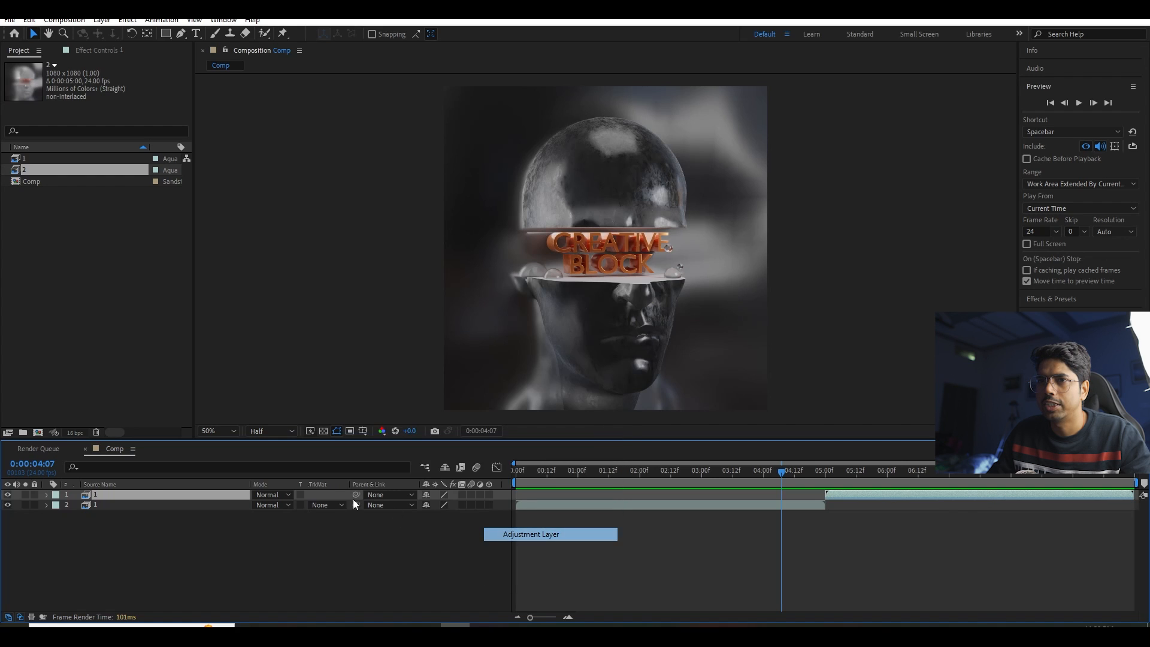
left_click(110, 49)
key("ctrl+space")
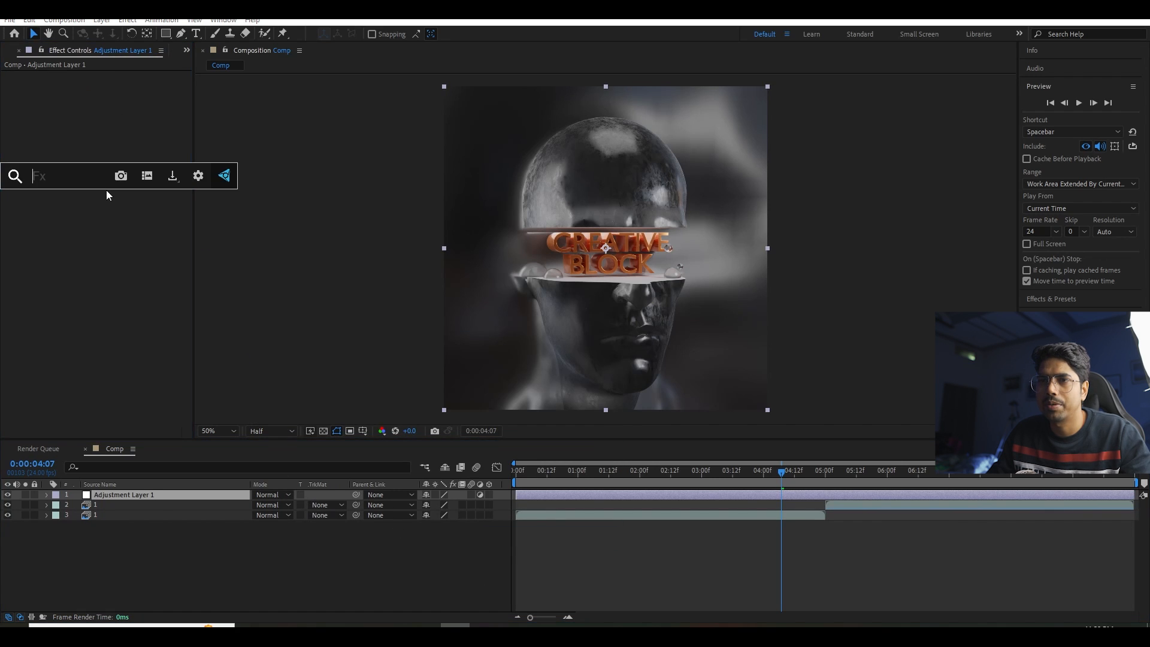
type("lum")
left_click(87, 227)
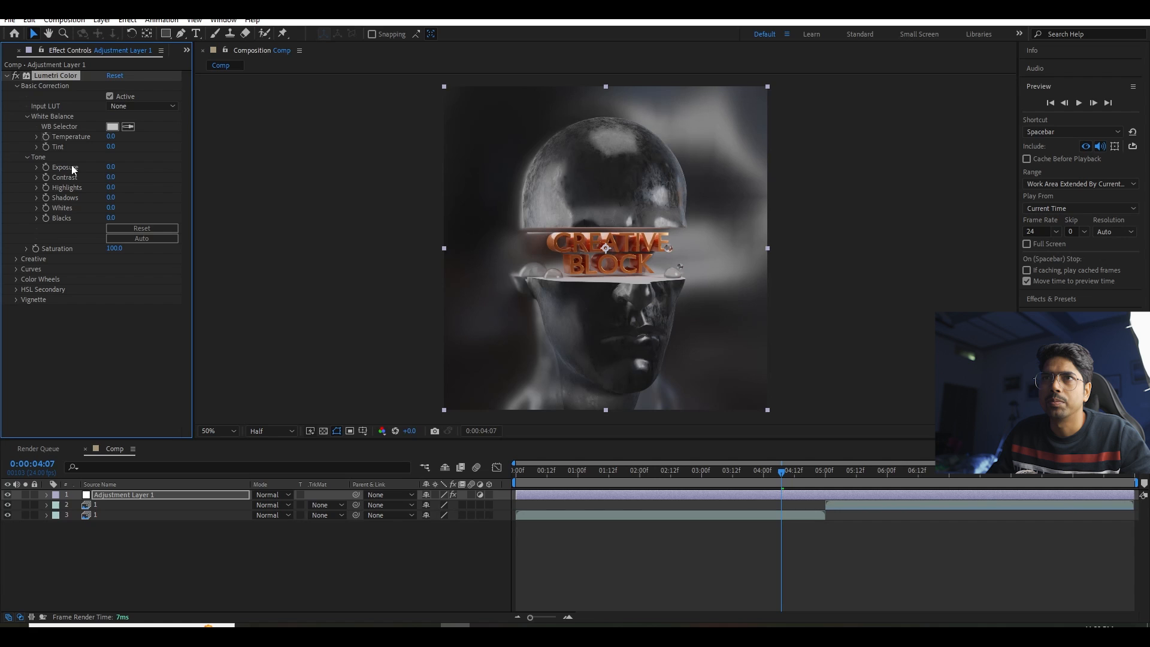
- In Lumetri Color's Basic Correction, set Highlights to 65, Contrast to 10 and Shadows to 25
left_click_drag(193, 178, 213, 178)
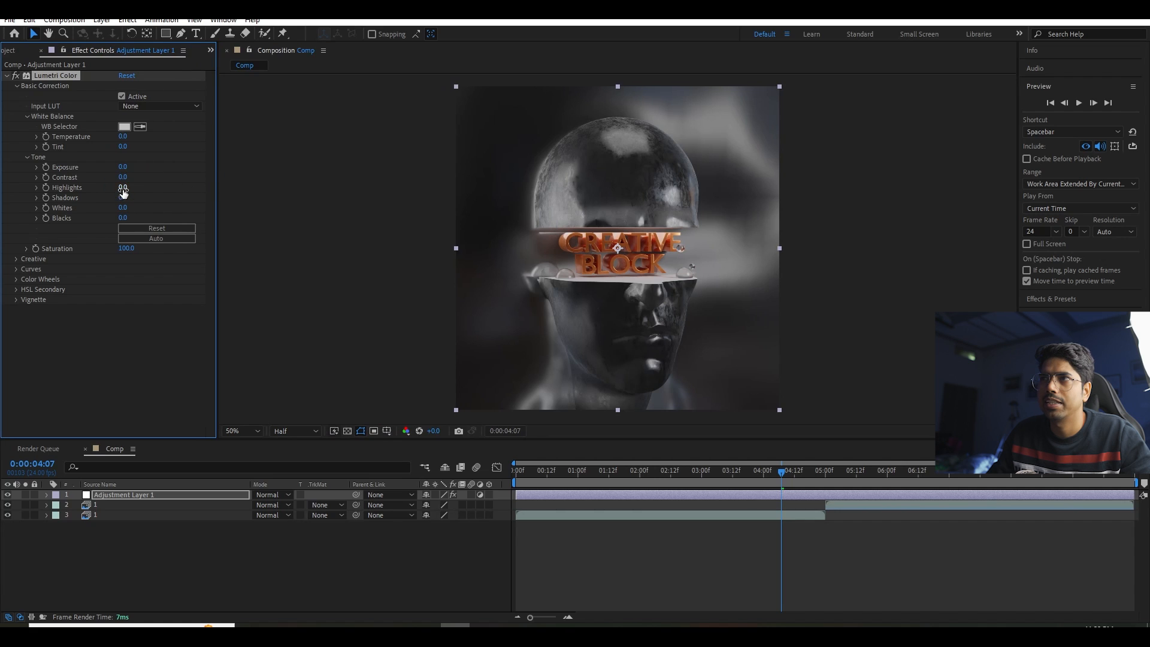
mouse_move(159, 186)
left_mouse_down()
mouse_move(174, 187)
mouse_move(155, 186)
left_mouse_up()
left_click_drag(125, 177, 130, 178)
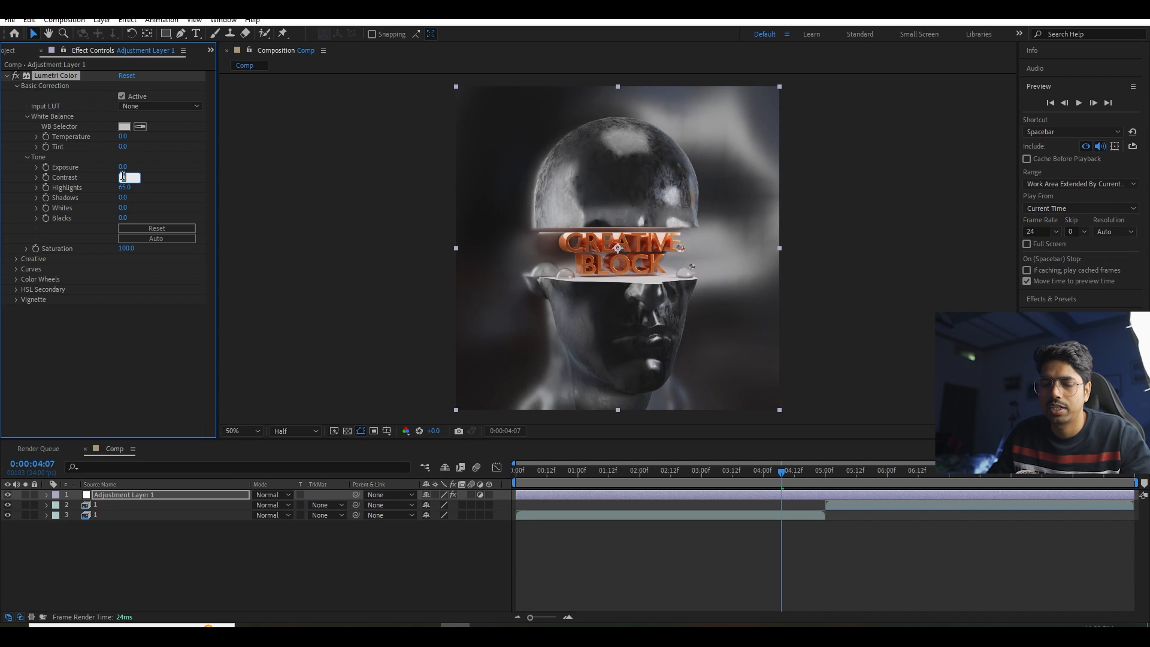
type("10")
left_click(124, 198)
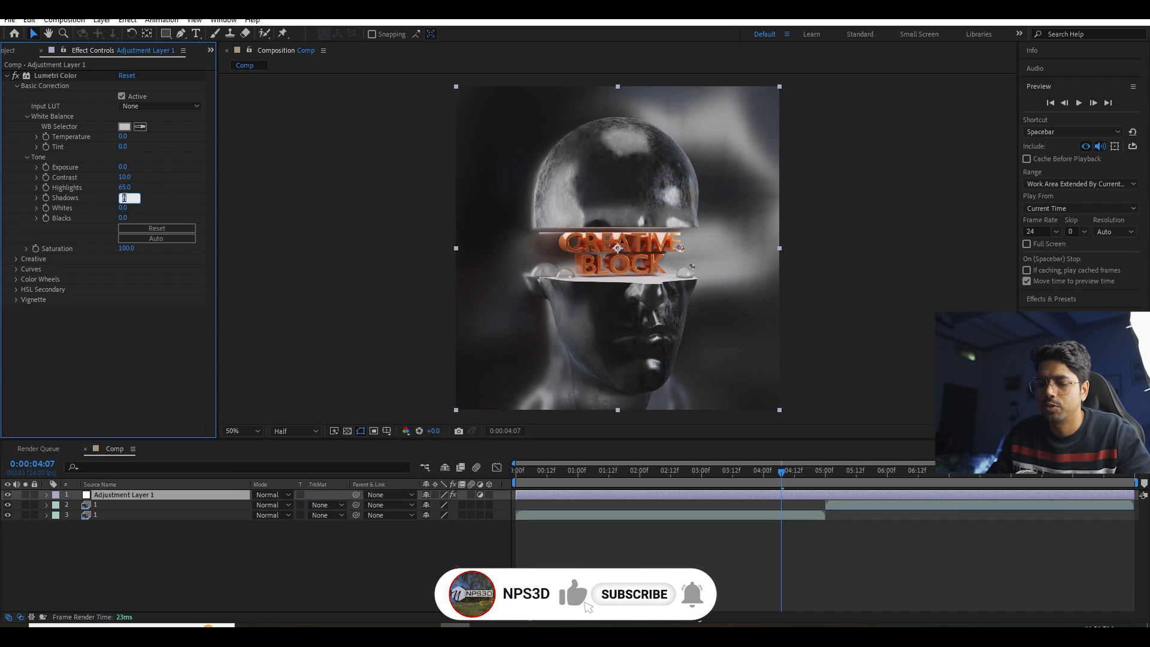
type("25")
key("Return")
- In Lumetri Color's Creative adjustments, set Vibrance to 45 and Saturation to 125
left_click(16, 259)
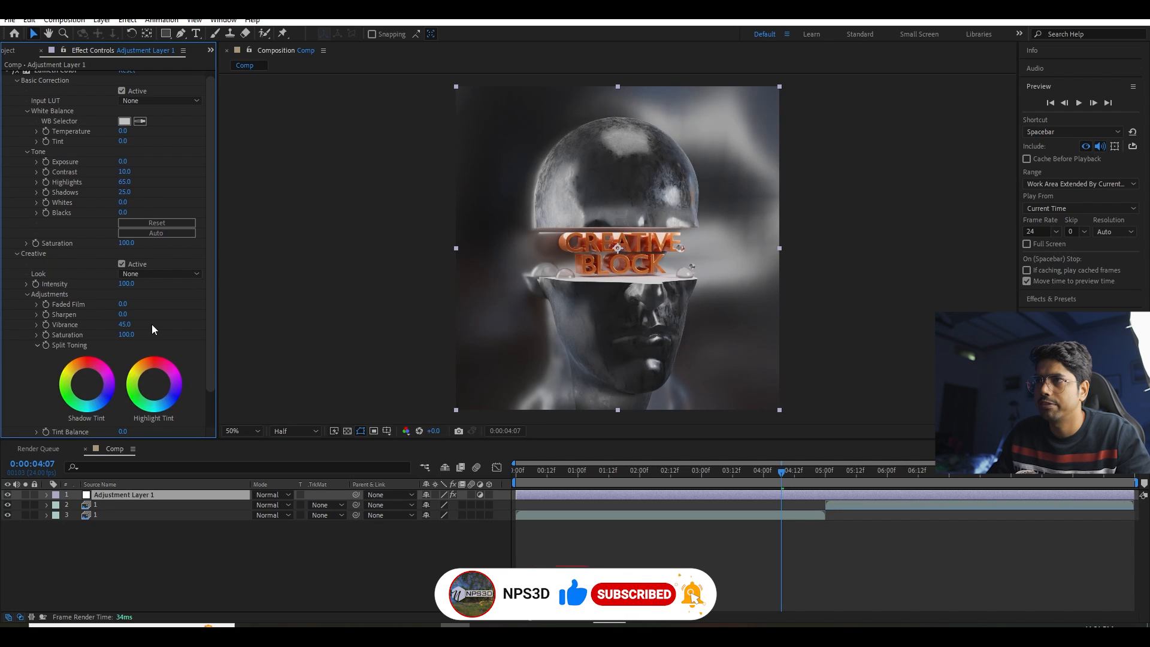
left_click(127, 335)
type("125")
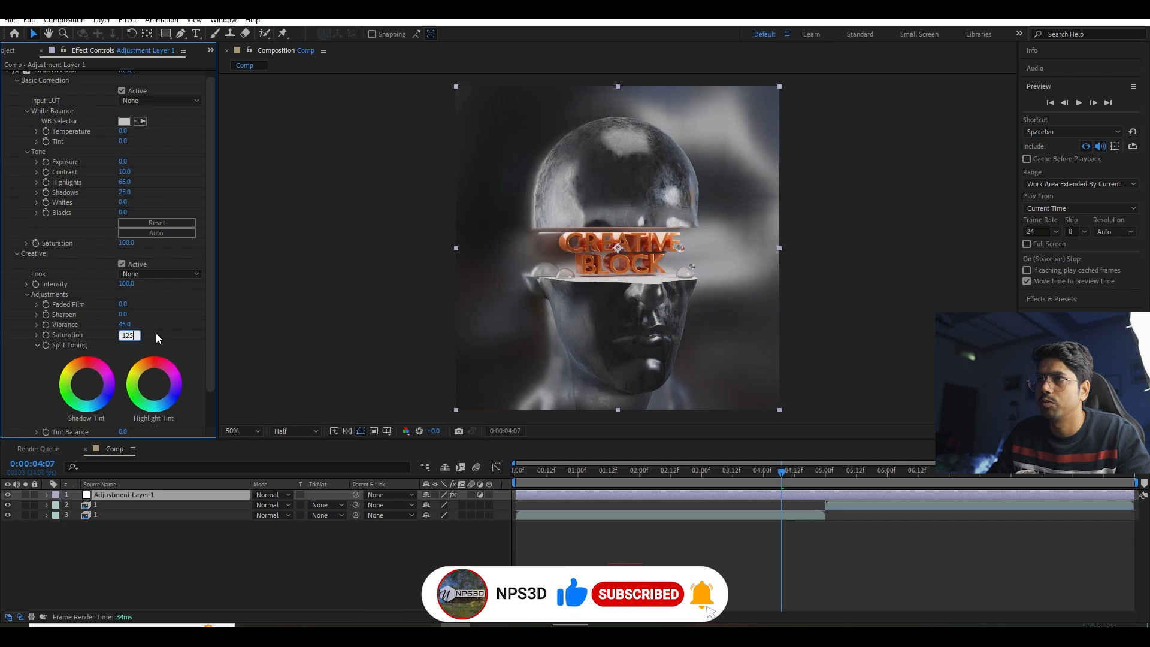
key("Return")
- Darken the shadows color wheel slightly and set the vignette to amount -0.1, midpoint 62, roundness 16 and feather 65
scroll(34, 401, "down", 4)
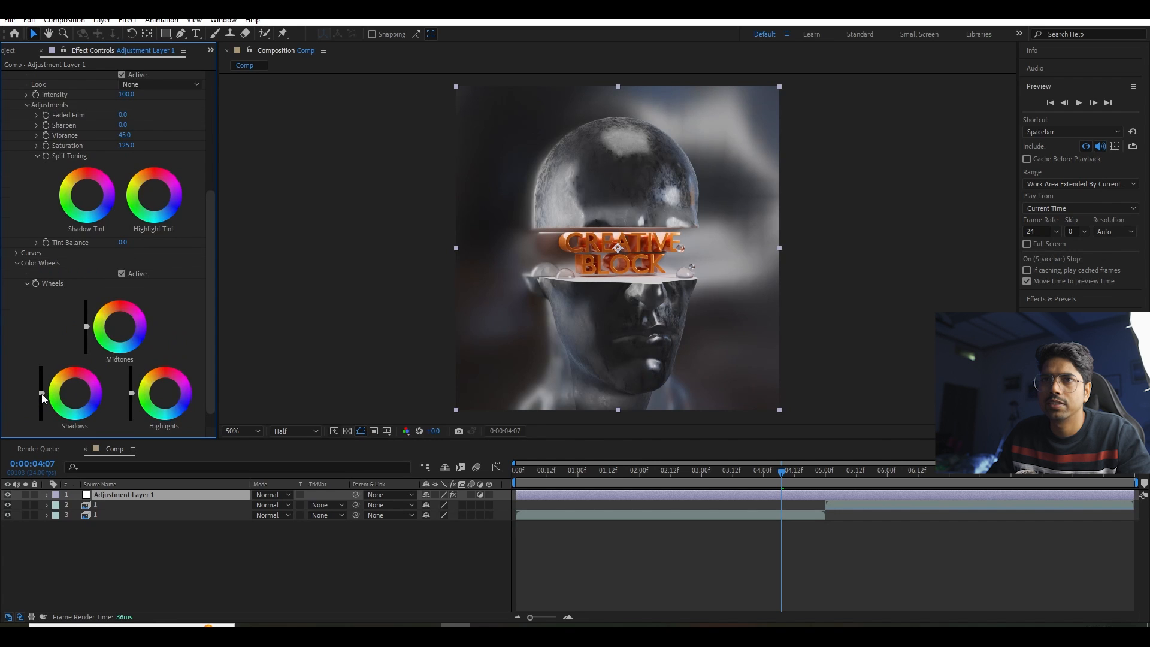
left_click_drag(41, 394, 41, 398)
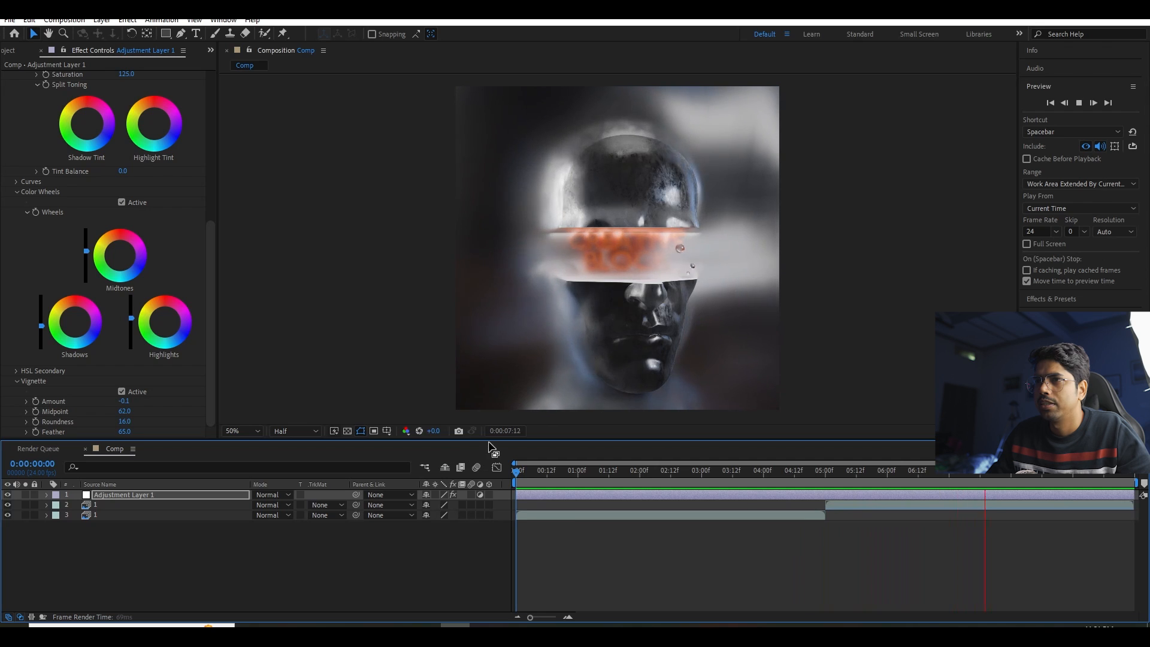
- Set the composition viewer's magnification to Fit and enlarge the viewer while the graded loop plays
left_click(246, 431)
left_click(272, 232)
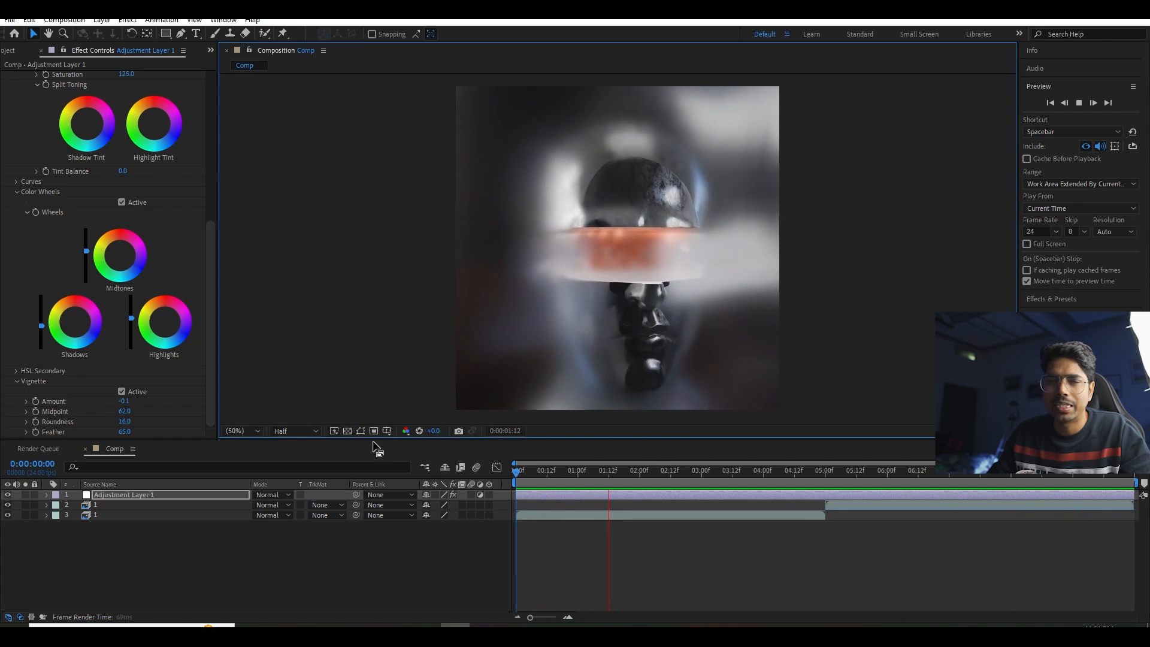
left_click_drag(376, 440, 376, 475)
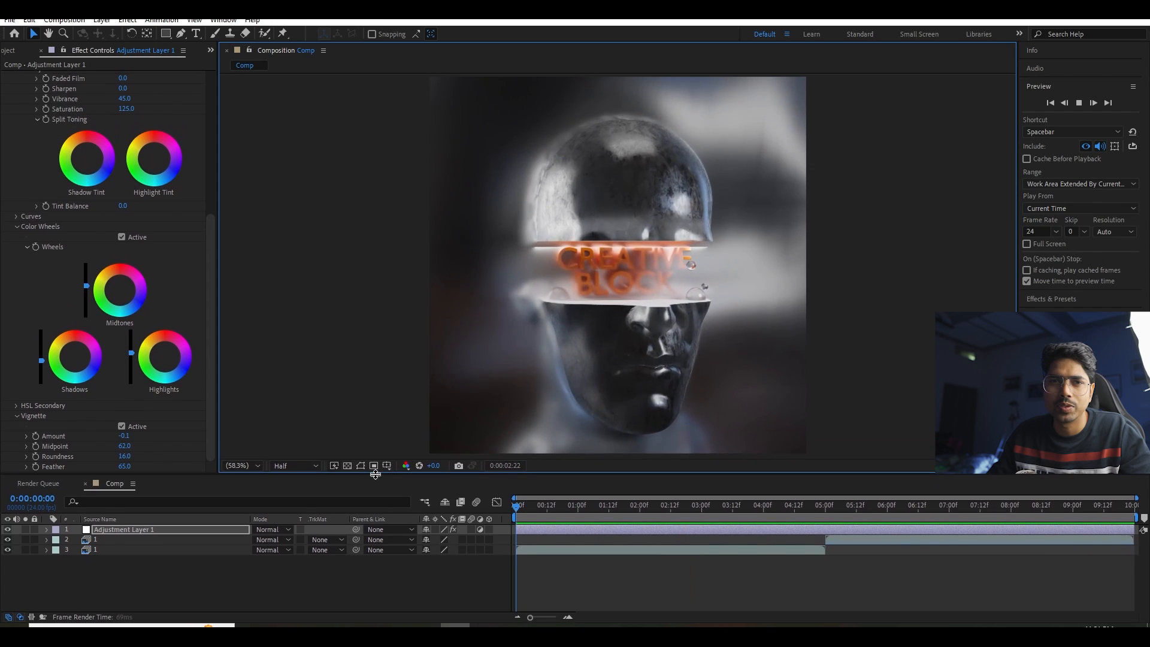